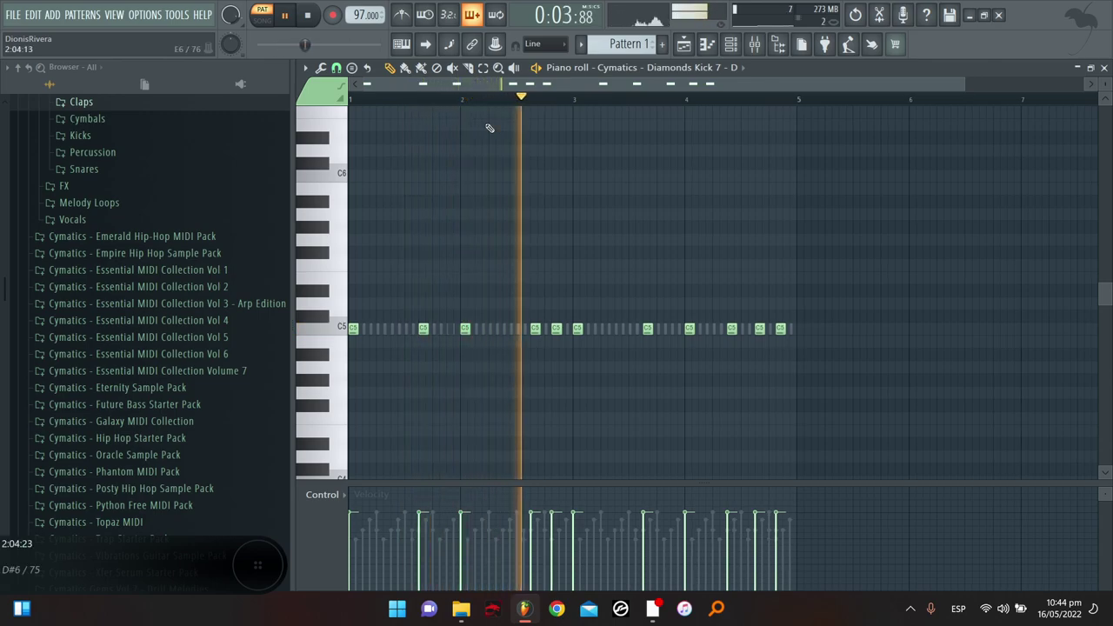
Play back Pattern 1 and examine the note layouts of the Kick 7 and Snare 18 channels
scroll(529, 84, "up", 2)
scroll(529, 84, "down", 2)
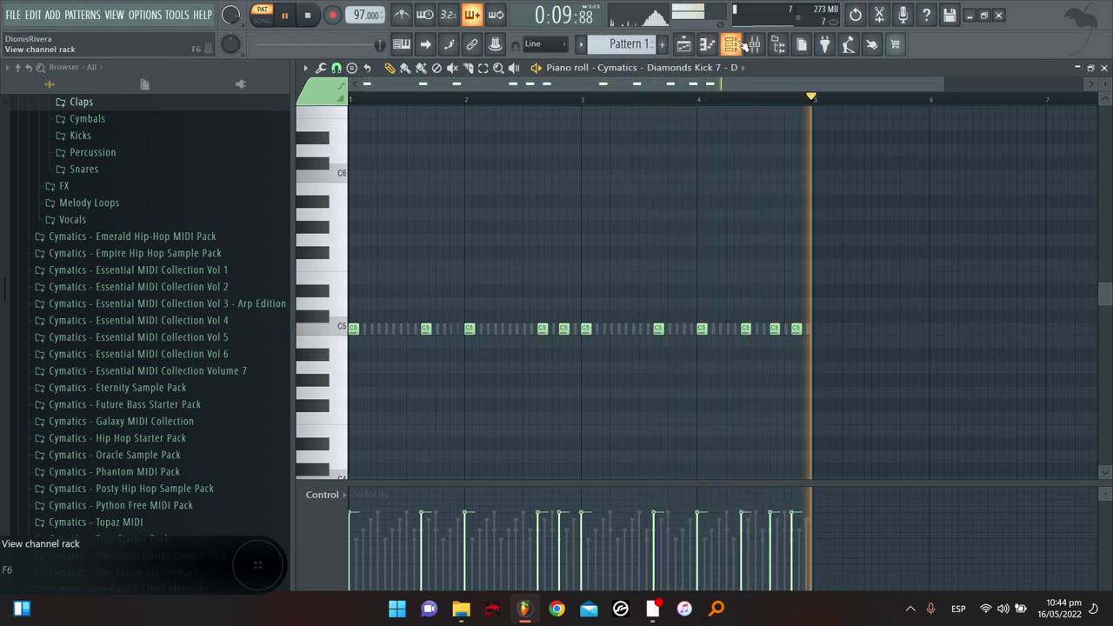
scroll(576, 89, "up", 3)
scroll(602, 84, "down", 3)
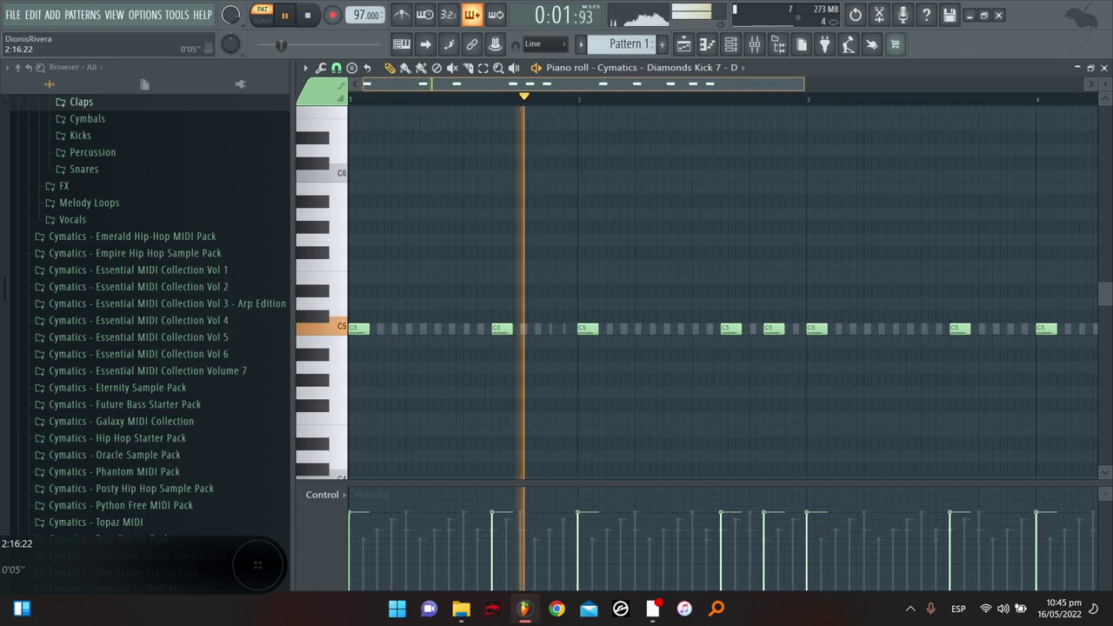
key("space")
left_click(730, 45)
left_click(464, 264)
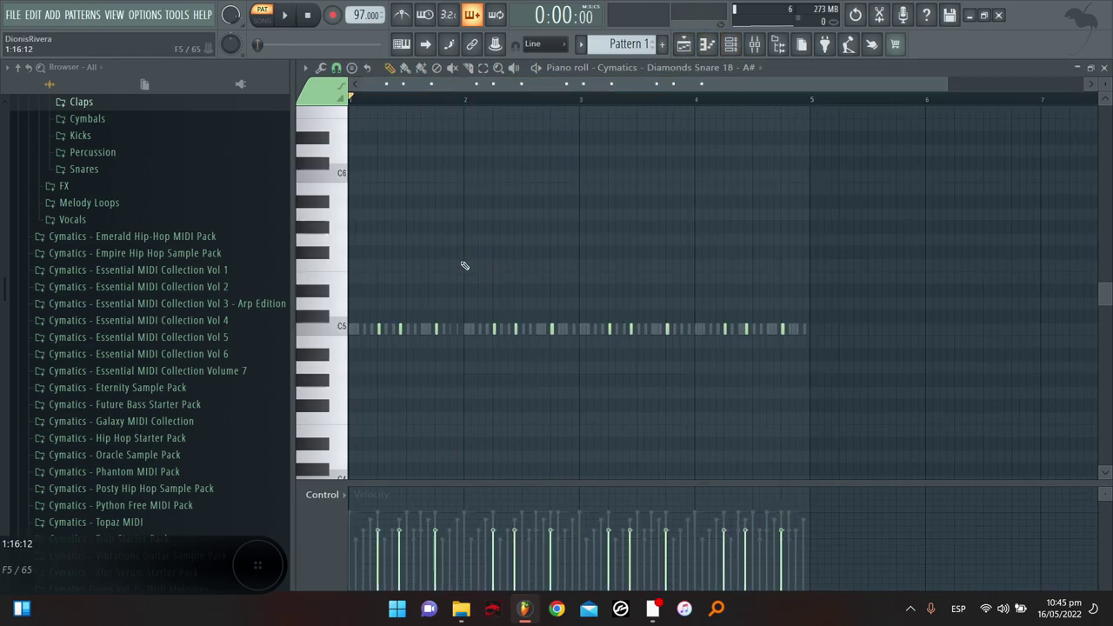
scroll(435, 84, "up", 2)
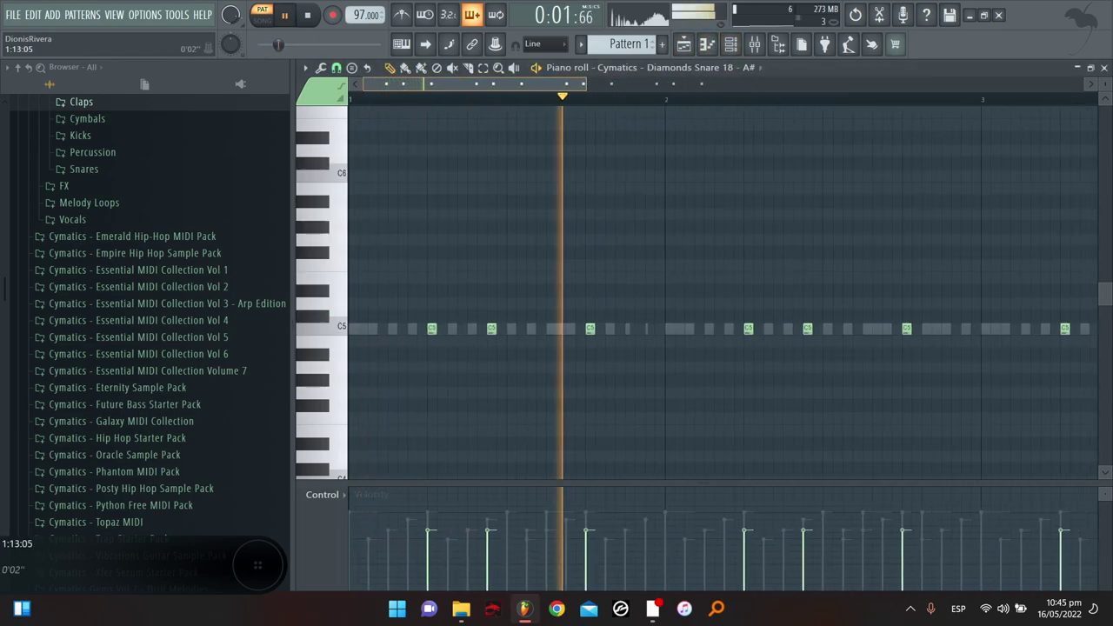
left_click_drag(497, 84, 634, 84)
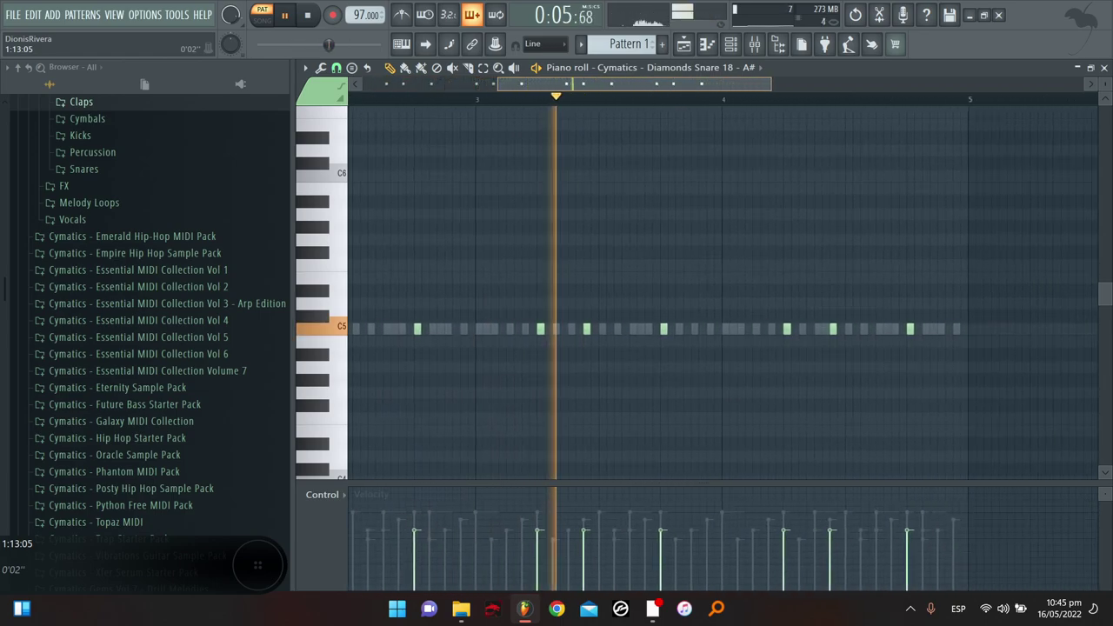
key("space")
Cut all notes from the Kick 7 and Snare 18 channels
left_click(730, 50)
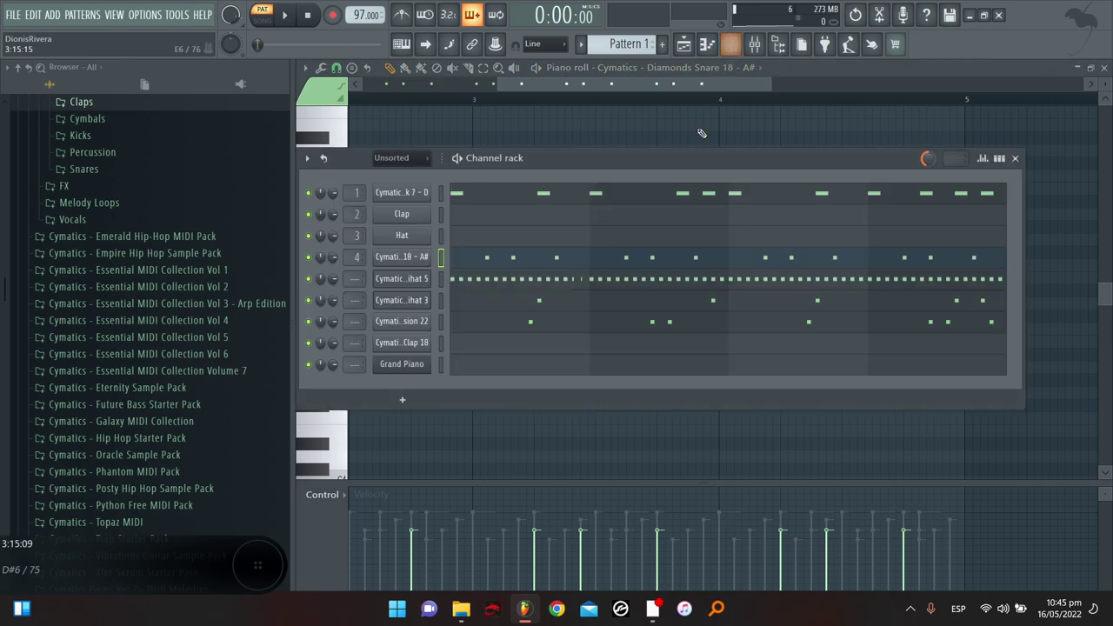
right_click(428, 192)
left_click(591, 193)
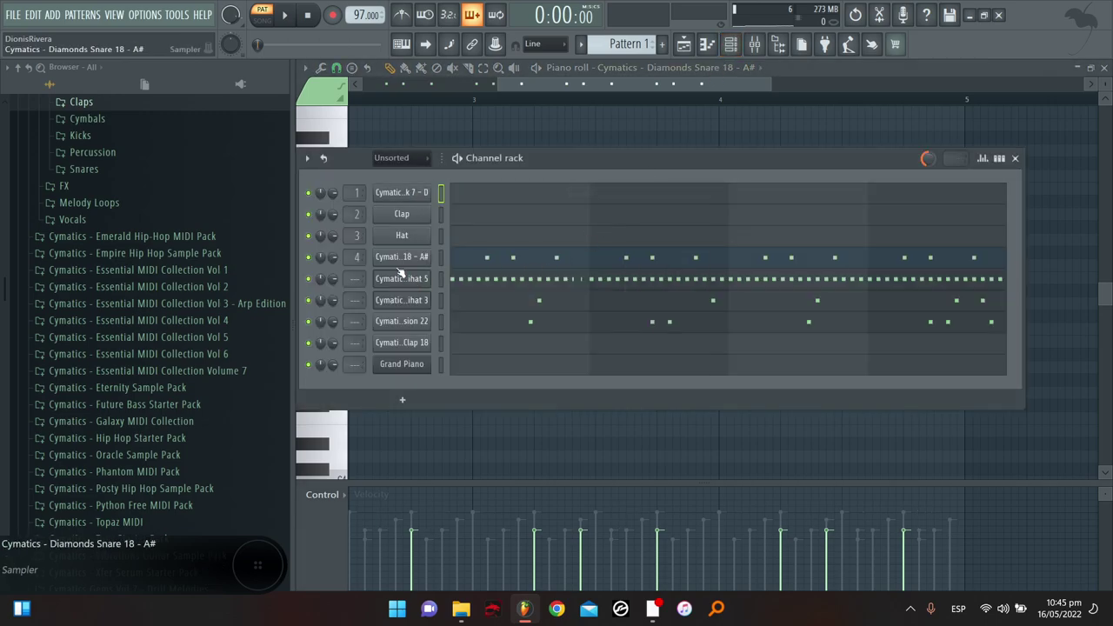
right_click(400, 256)
left_click(591, 258)
Cut all notes from the Closed Hihat 5, Open Hihat 3 and Percussion 22 channels
right_click(401, 278)
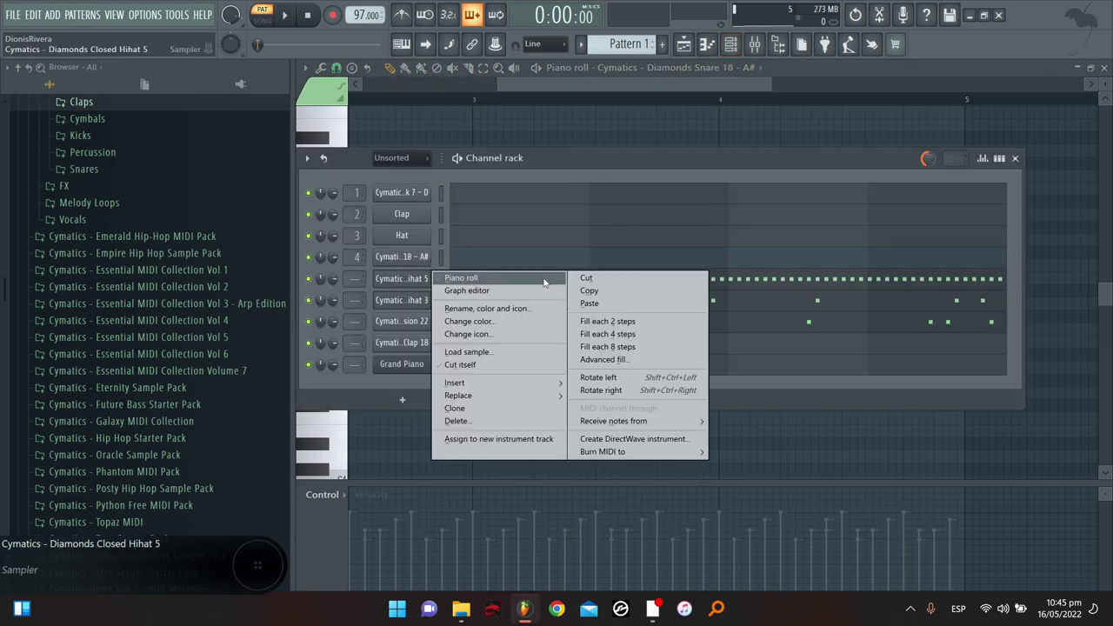
left_click(611, 278)
right_click(401, 300)
left_click(588, 300)
right_click(402, 322)
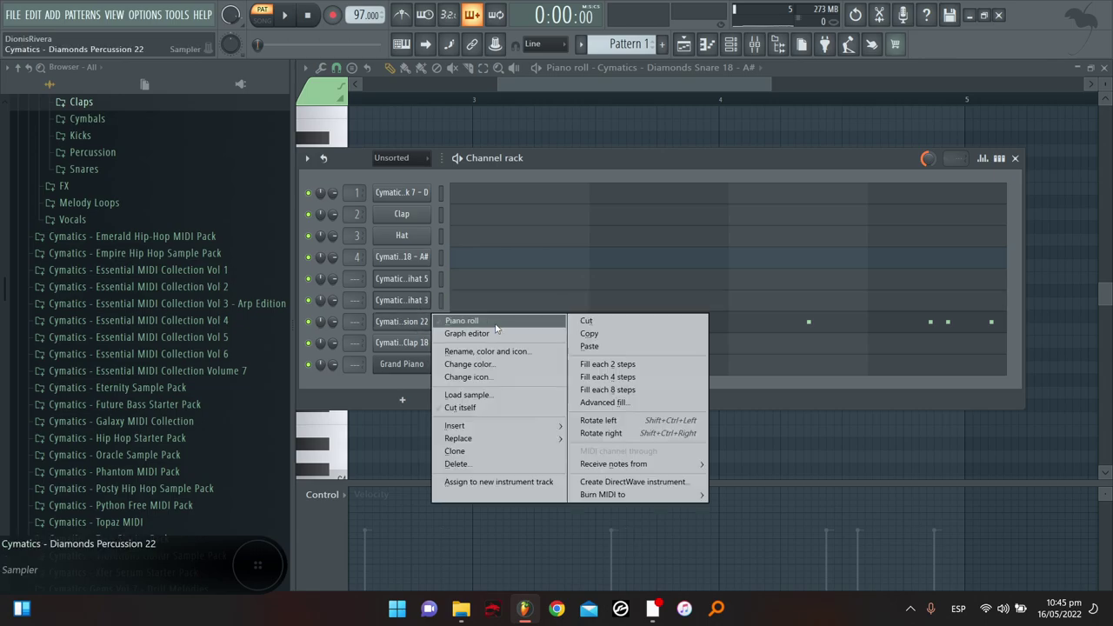
left_click(469, 320)
key("F6")
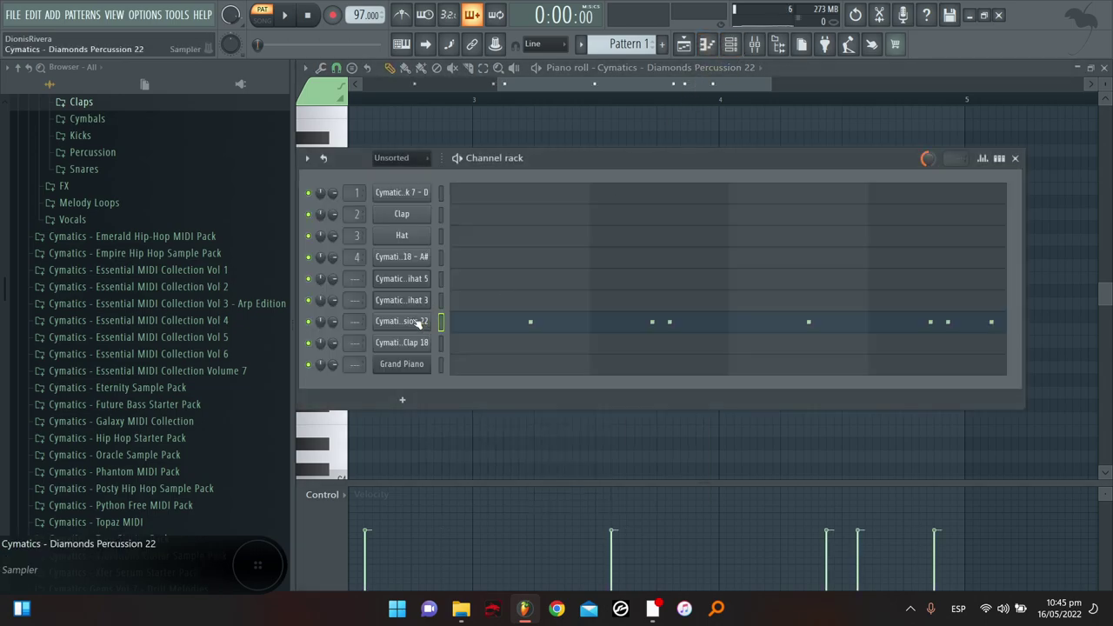
right_click(418, 322)
left_click(578, 322)
Set grid snapping to Line and place Kick 7 notes on C5 at steps 1, 11 and 15 of bar 1 and step 1 of bar 2
left_click(460, 192)
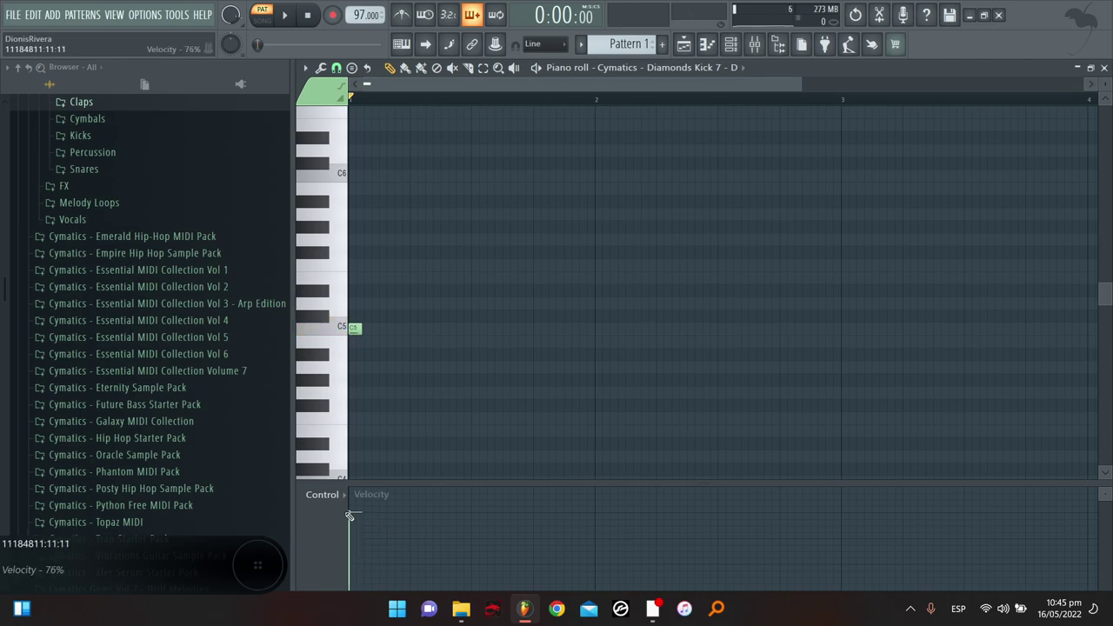
left_click(335, 68)
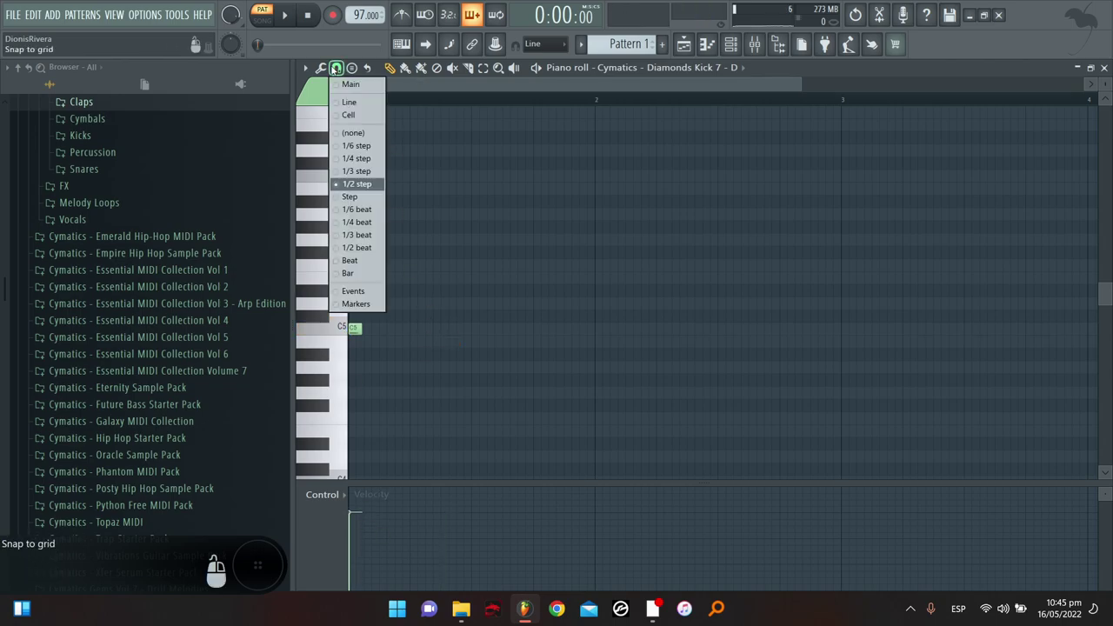
left_click(358, 104)
left_click(457, 330)
key("space")
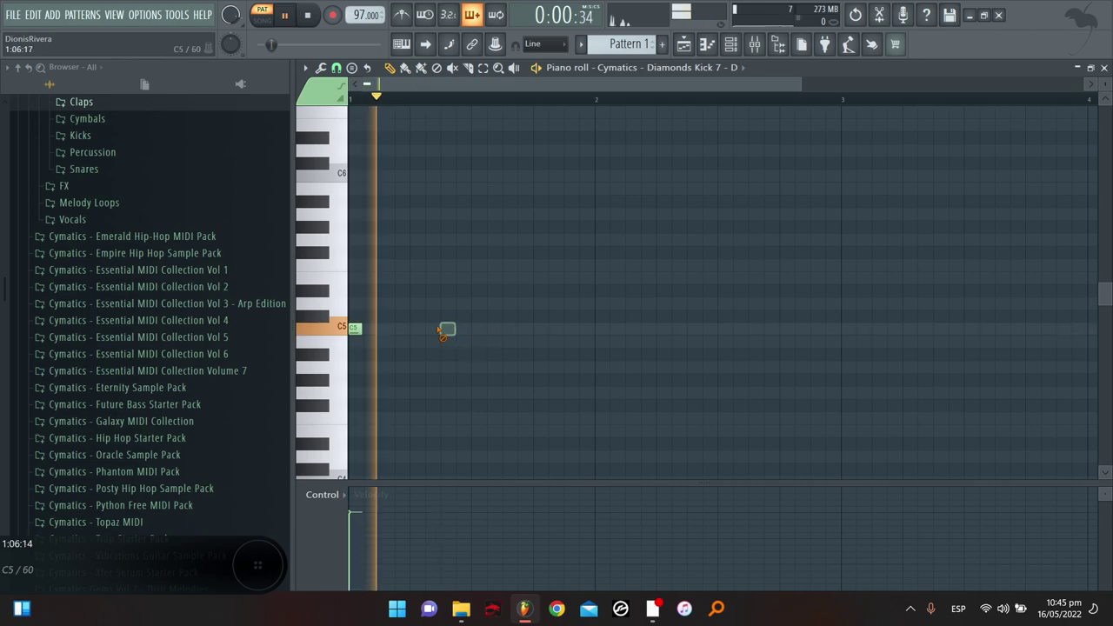
left_click_drag(448, 329, 508, 330)
left_click(566, 328)
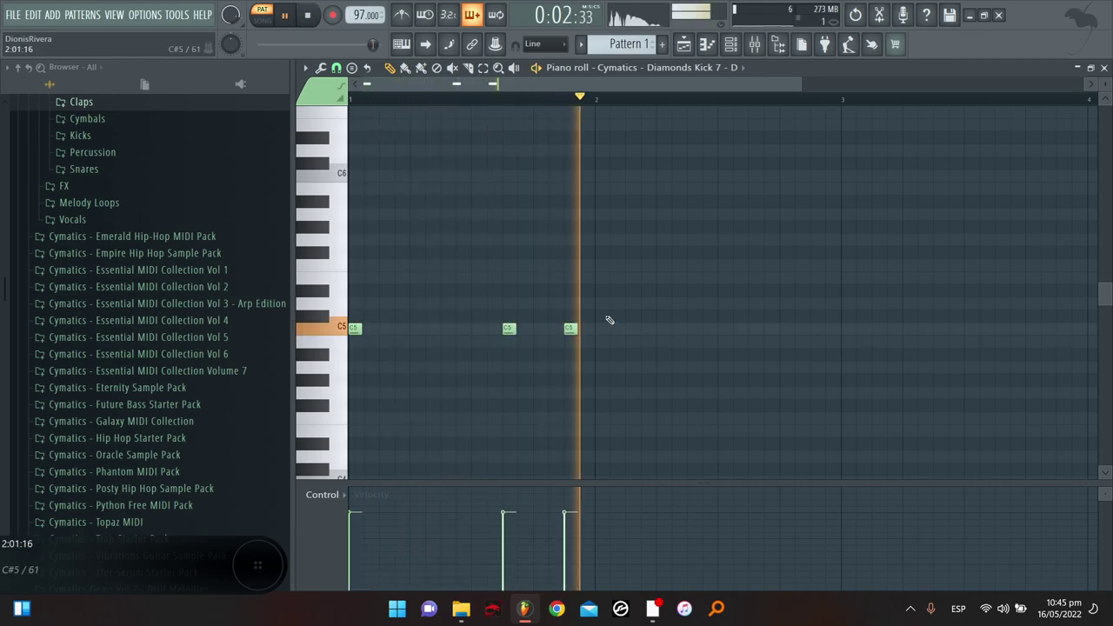
left_click(731, 45)
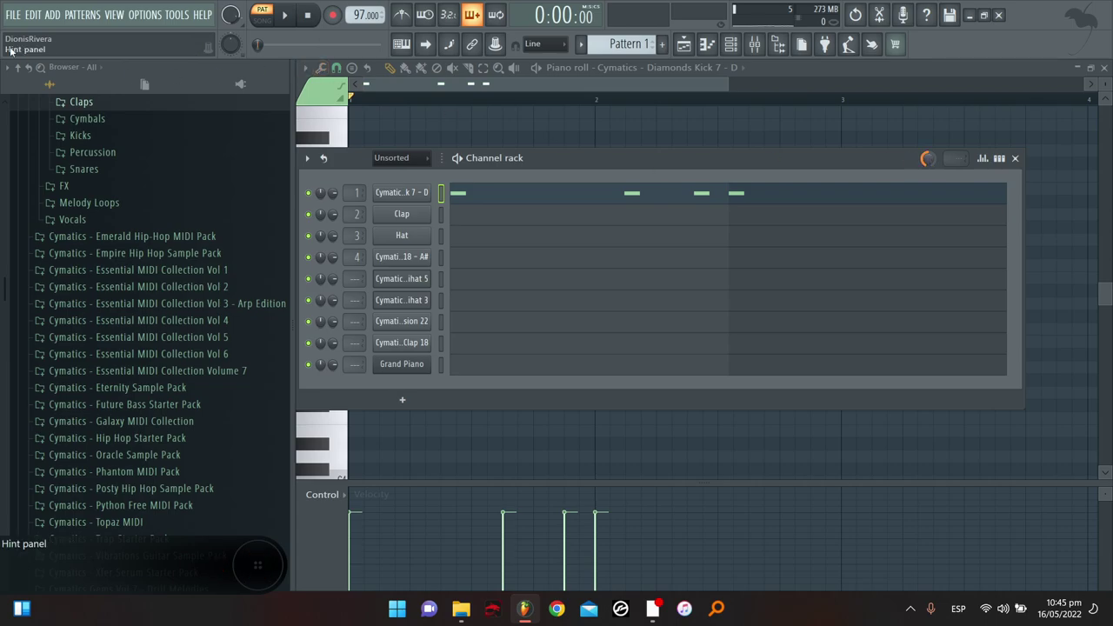
Add Kick 7 notes on C5 at steps 11 and 14 of bar 2 and step 1 of bar 3
left_click(616, 200)
left_click(615, 201)
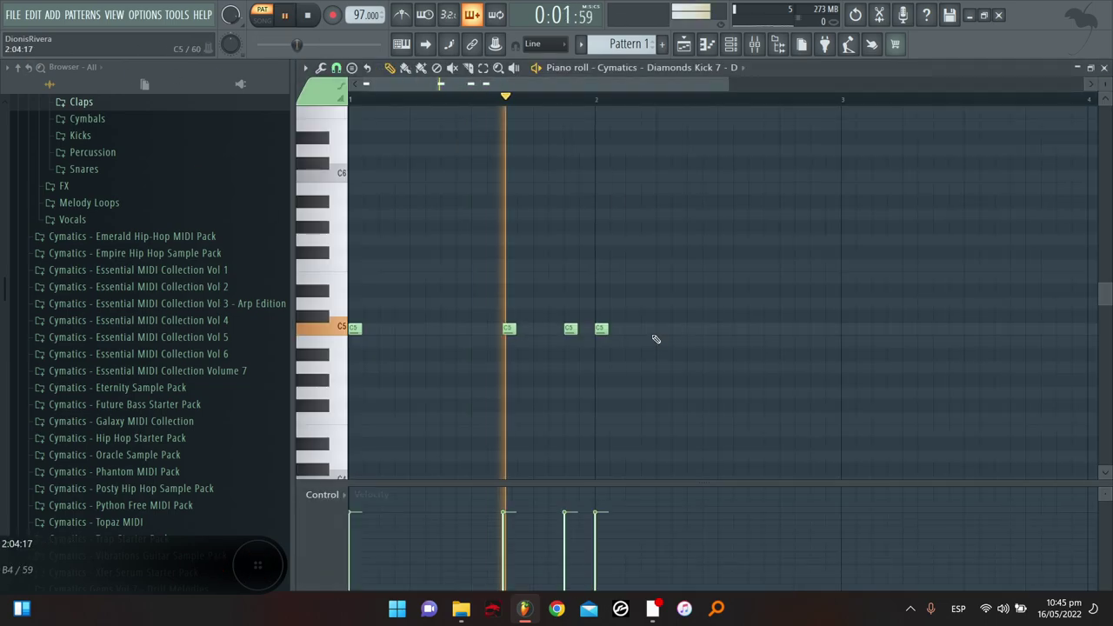
left_click(752, 329)
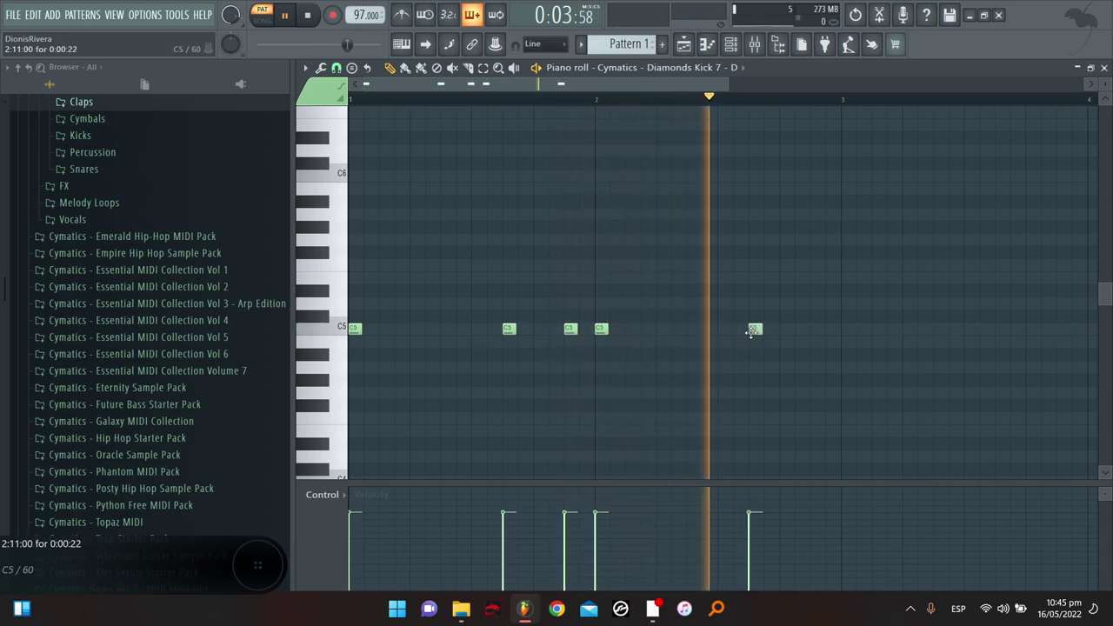
left_click(801, 328)
left_click(847, 328)
Add Kick 7 notes on C5 at steps 11 and 15 of bar 3 and step 1 of bar 4
scroll(828, 98, "down", 4)
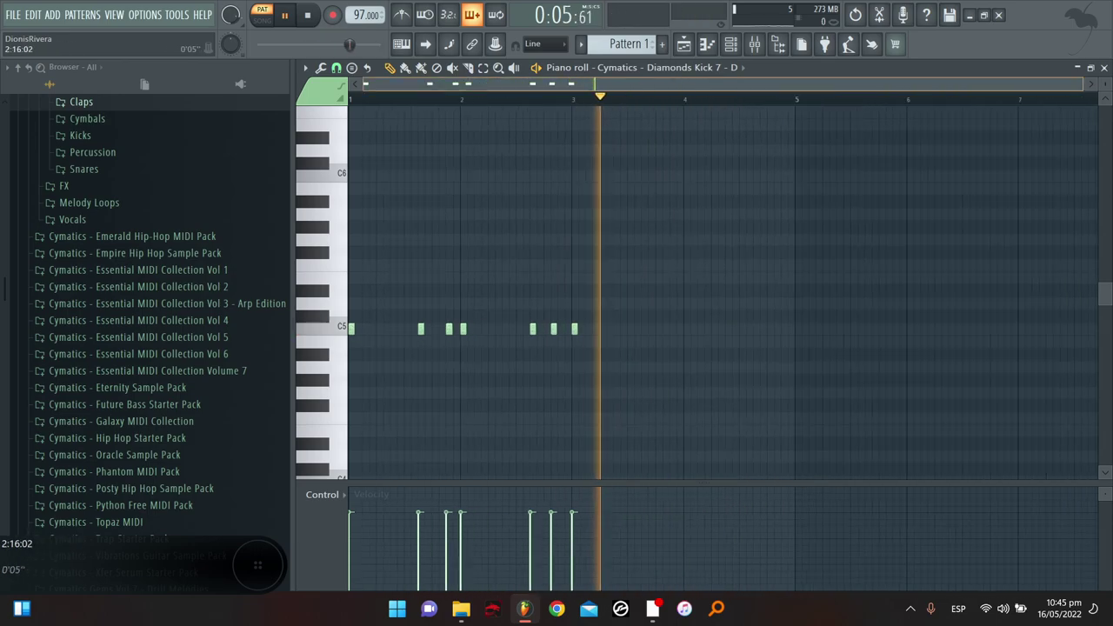
left_click(607, 329)
right_click(607, 328)
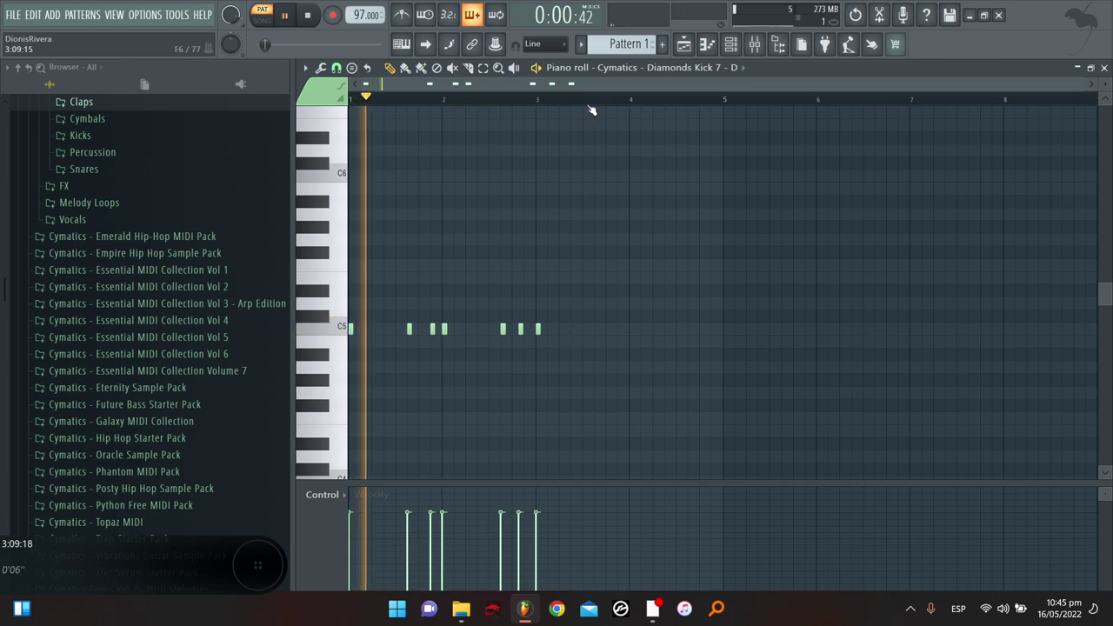
scroll(591, 87, "up", 2)
scroll(672, 87, "up", 1)
left_click(710, 330)
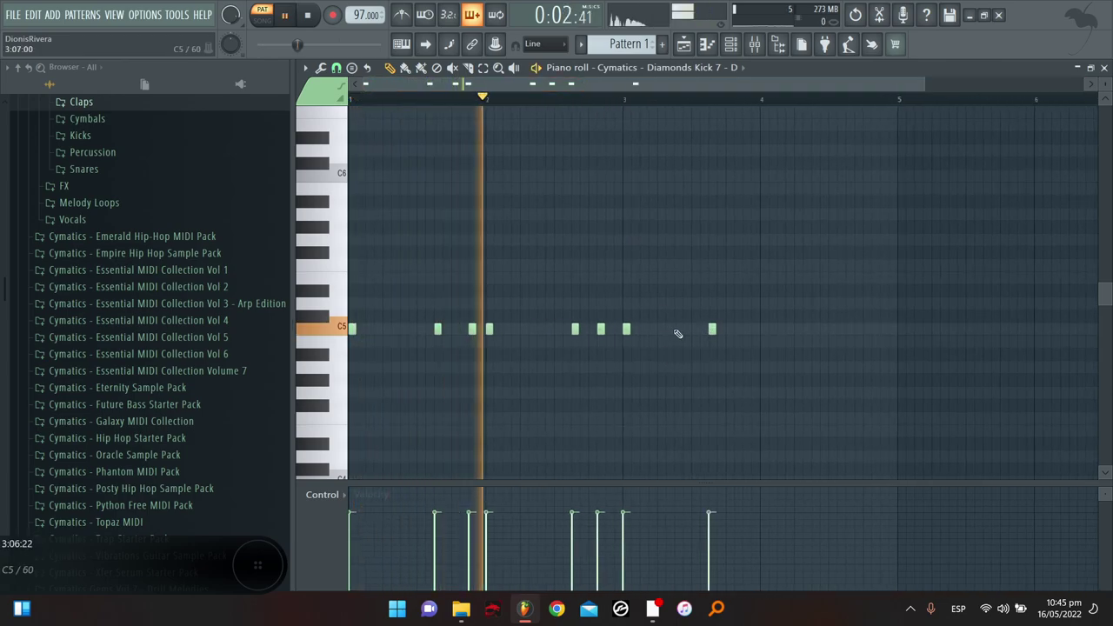
left_click(670, 331)
right_click(670, 330)
left_click(746, 329)
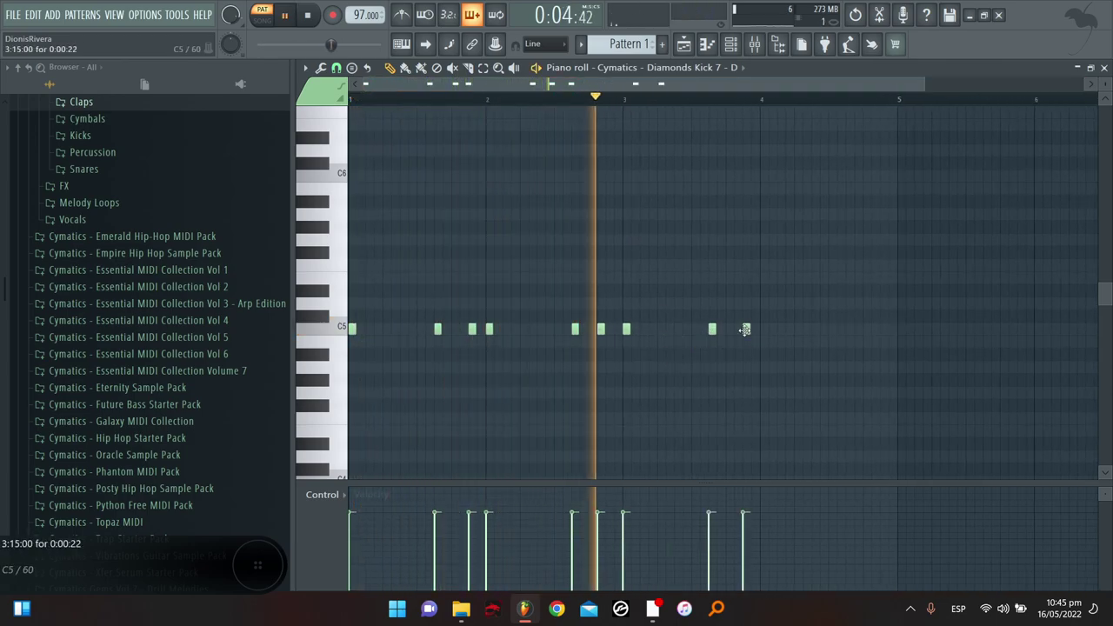
left_click(763, 329)
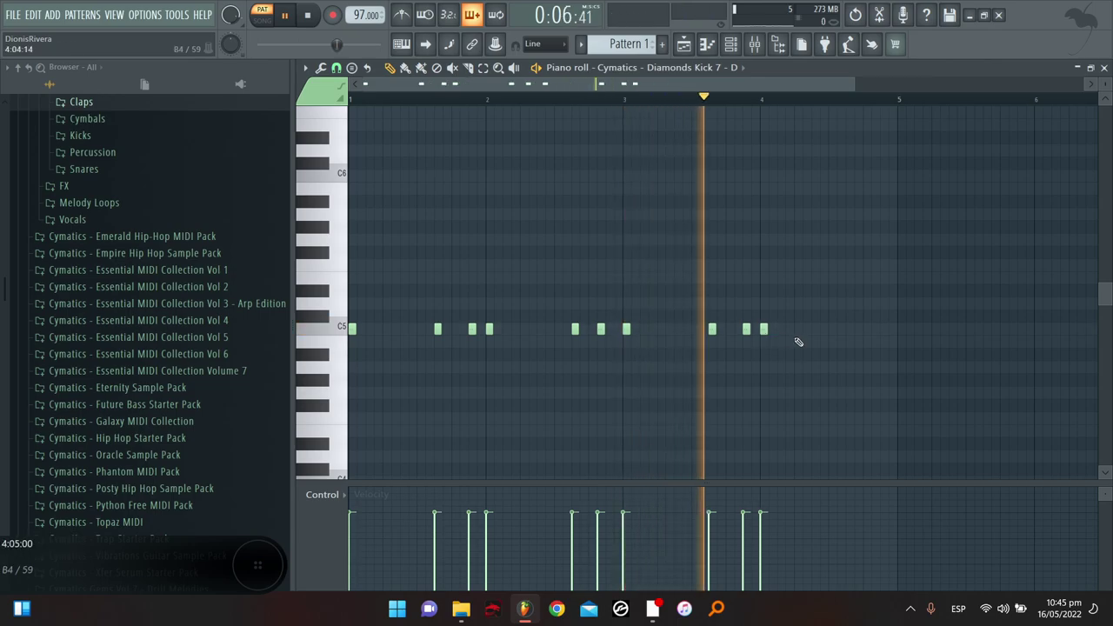
Complete the kick pattern with C5 notes at steps 7, 11, 14 and 16 of bar 4, and stop playback
left_click(815, 329)
left_click(849, 328)
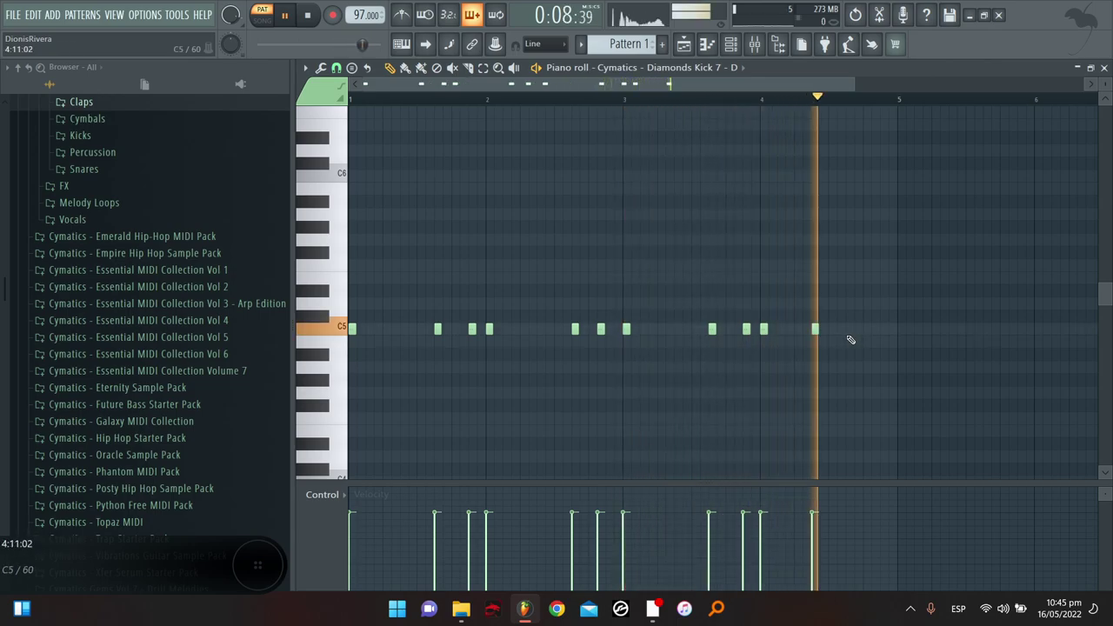
left_click(875, 328)
left_click(892, 328)
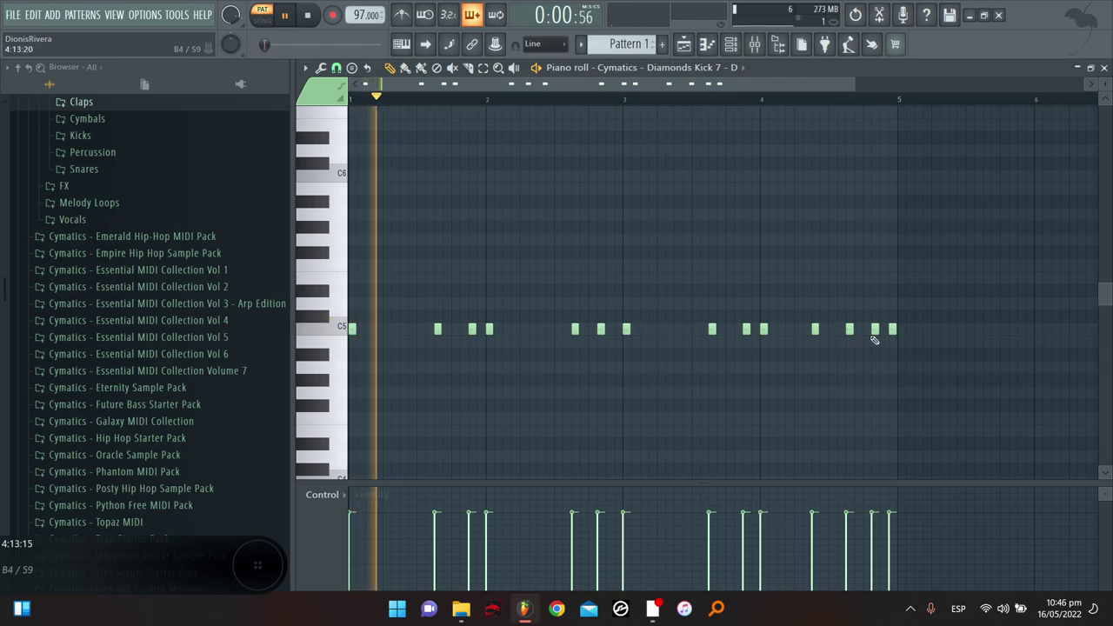
key("space")
Audition the Open Hihat 3, Percussion 22 and Clap 18 samples from the channel rack
left_click(741, 47)
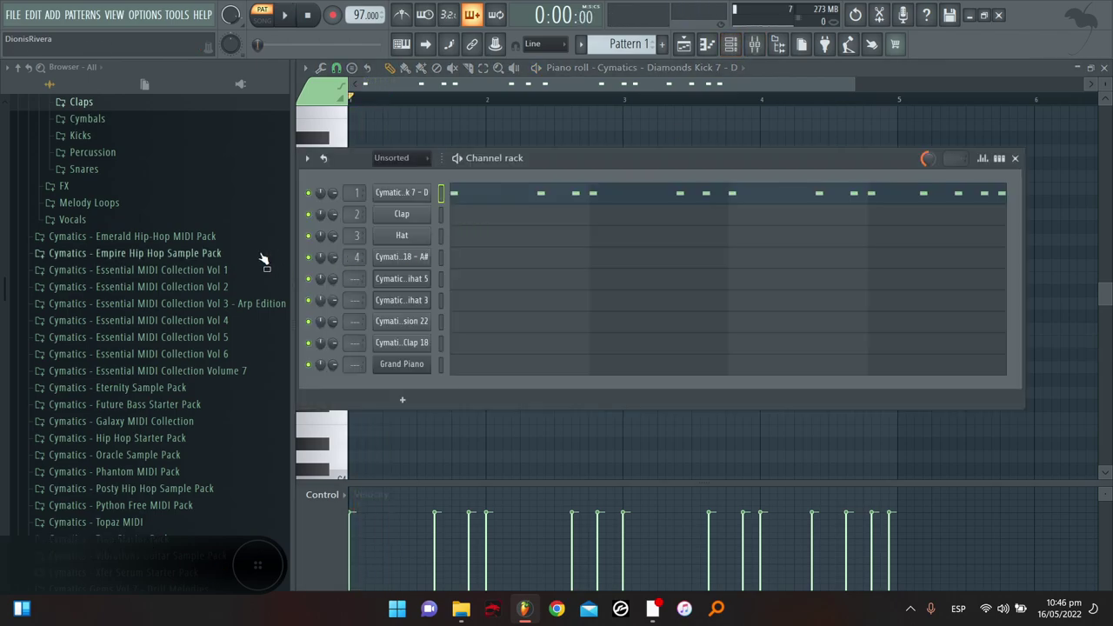
left_click(417, 303)
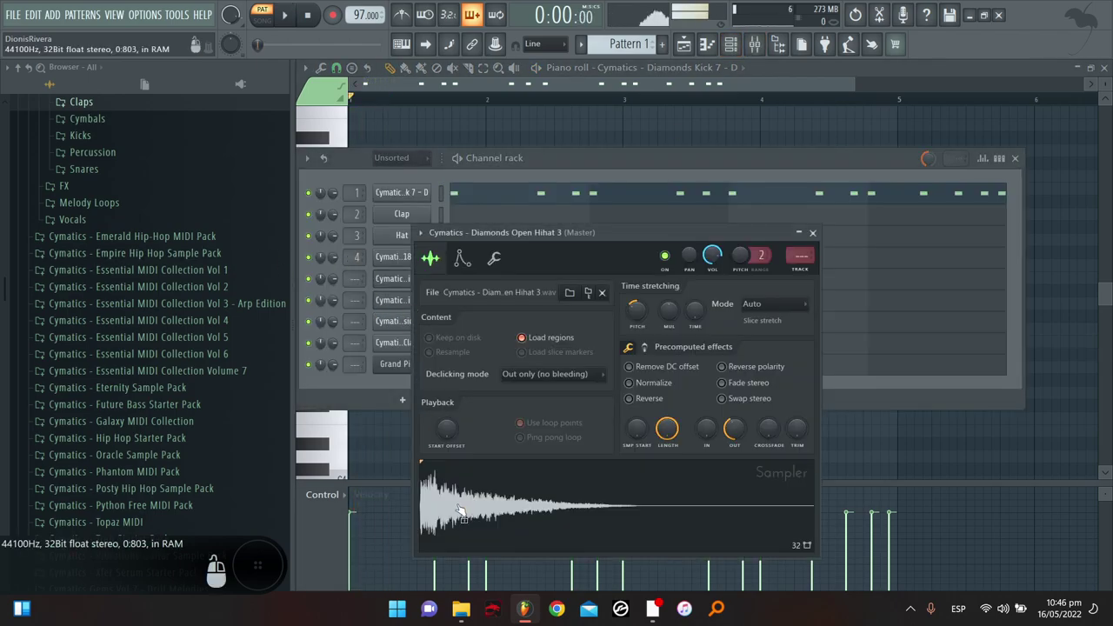
left_click(517, 159)
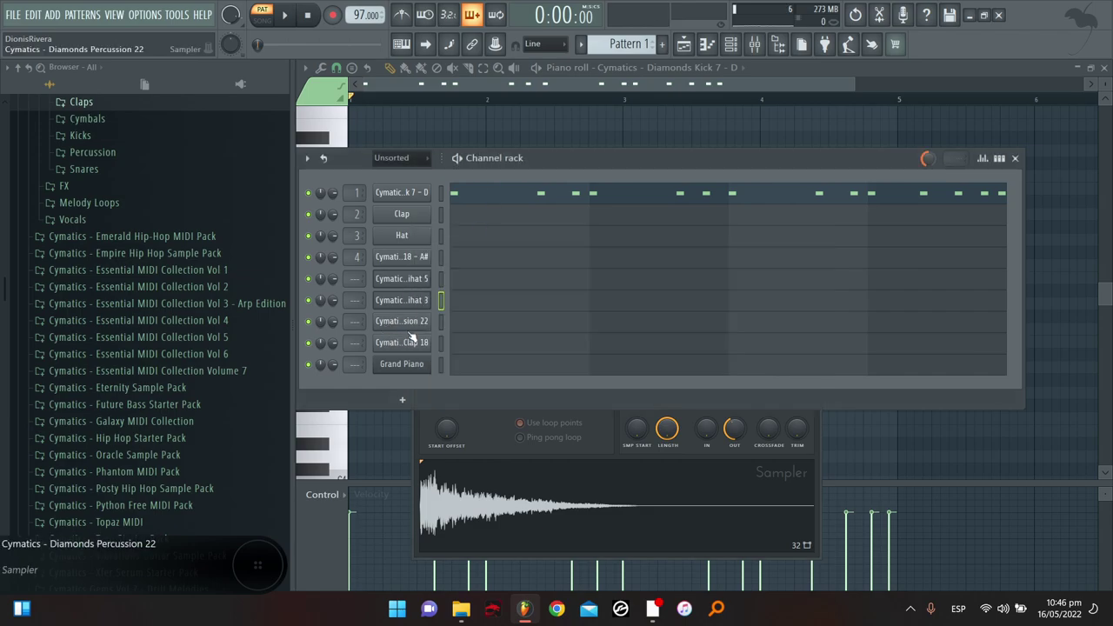
left_click(408, 323)
left_click(395, 342)
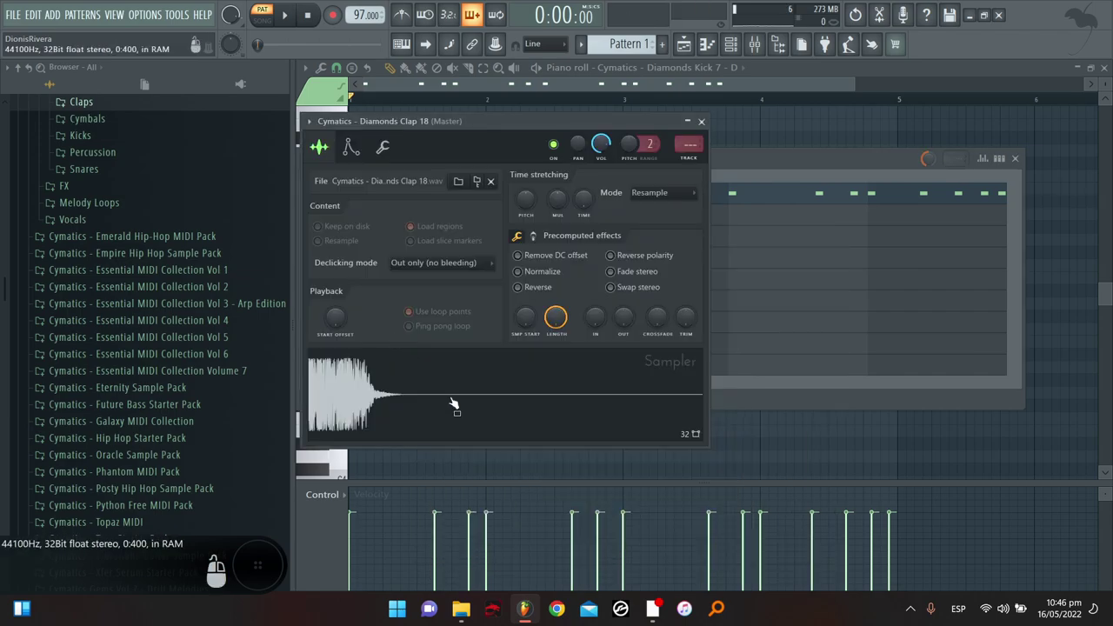
left_click(725, 168)
Place Clap 18 notes on C5 at steps 5 and 13 of each of the four bars
left_click(463, 352)
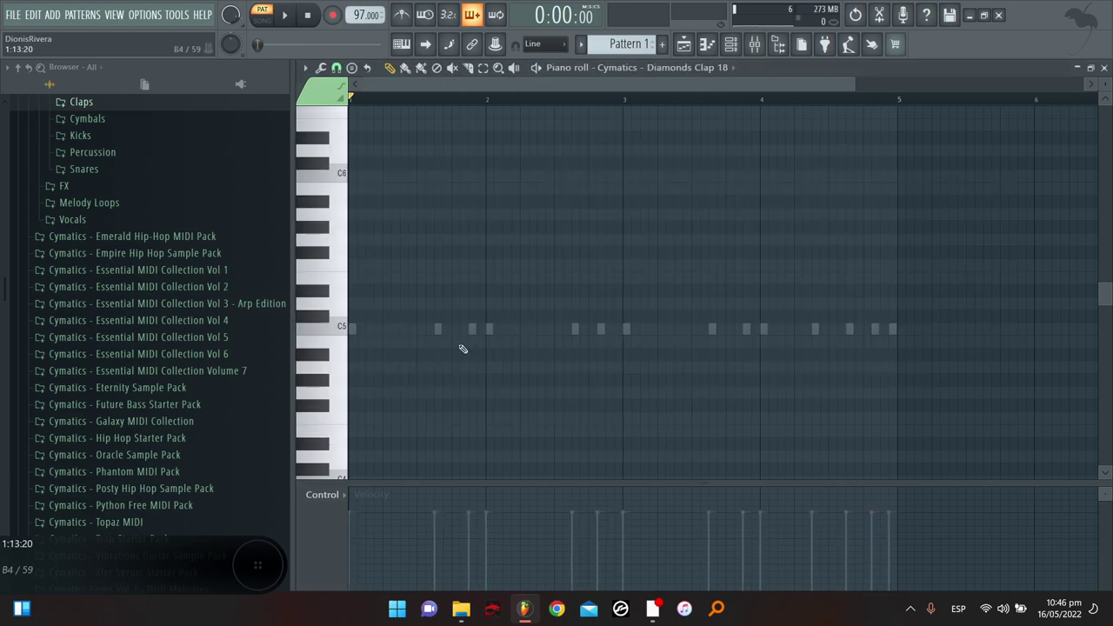
left_click(455, 329)
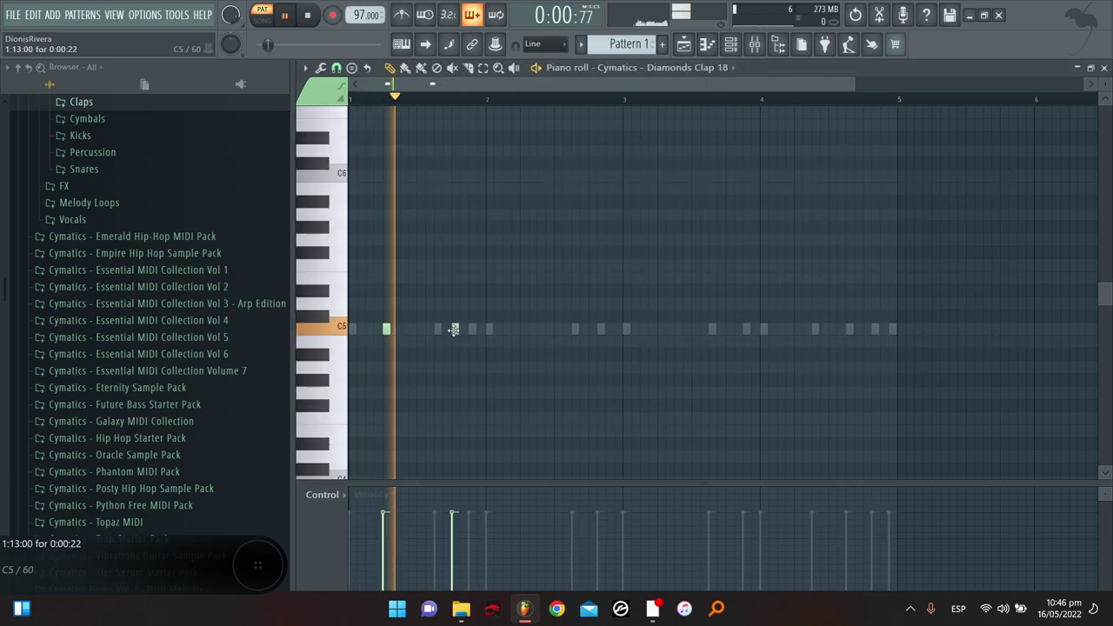
left_click(524, 328)
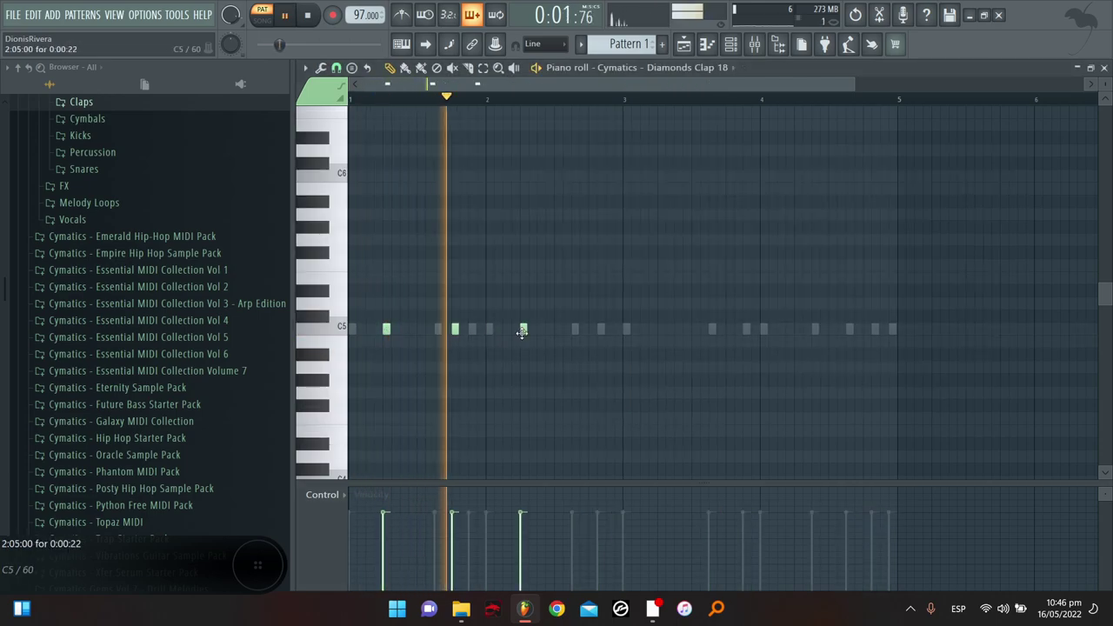
left_click(592, 328)
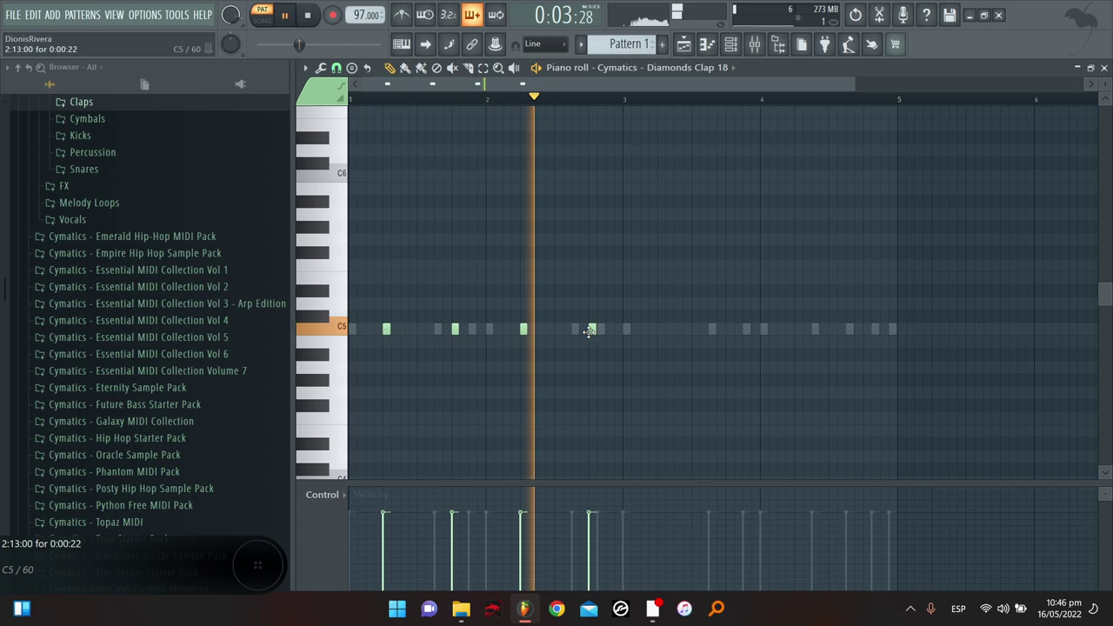
left_click(660, 329)
left_click(728, 328)
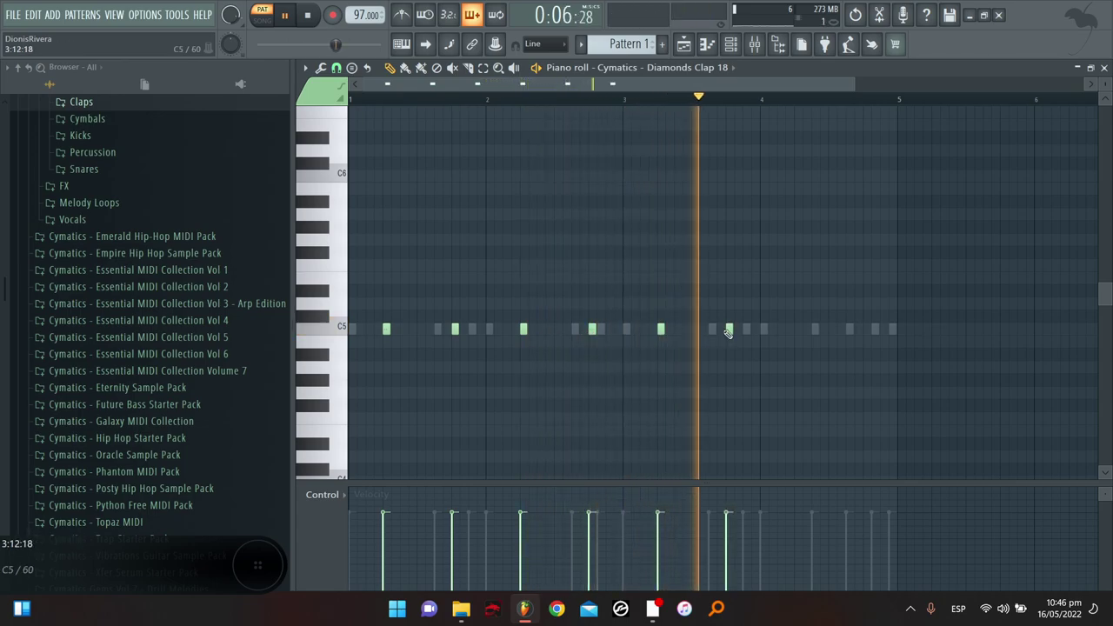
left_click(798, 328)
left_click(867, 329)
Audition the Percussion 22, Open Hihat 3, Closed Hihat 5 and Snare 18 samples from the channel rack
left_click(730, 43)
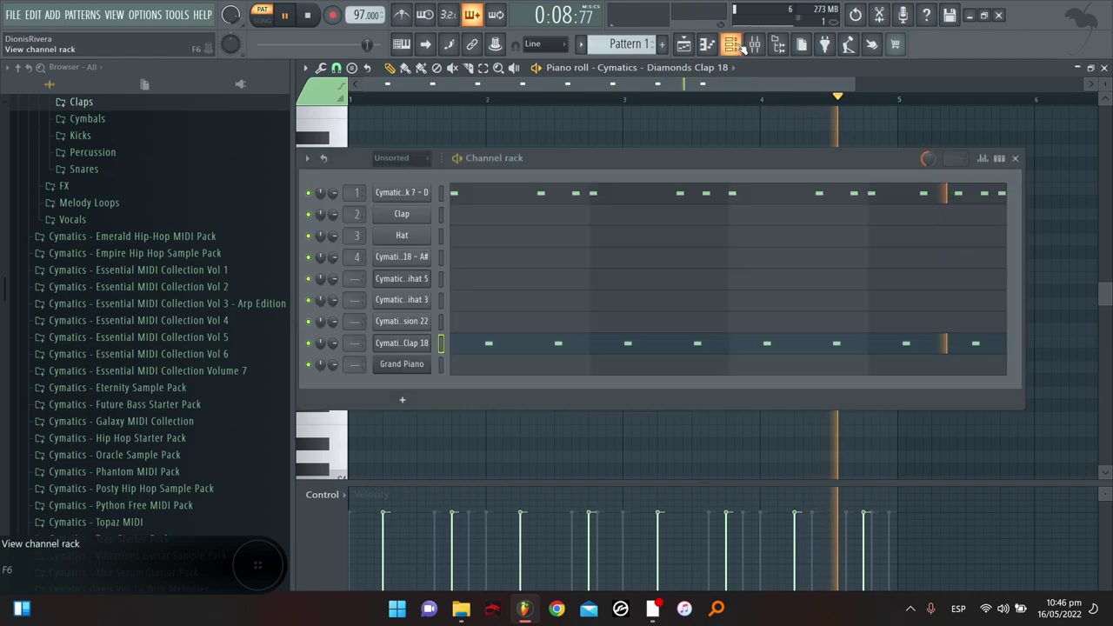
left_click(430, 320)
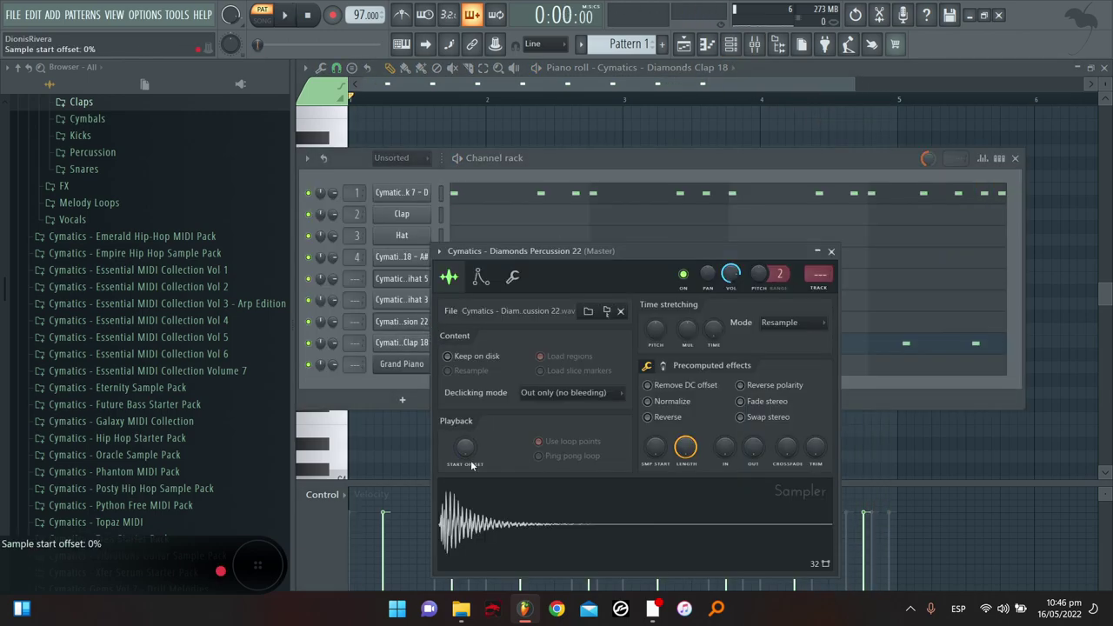
left_click(409, 301)
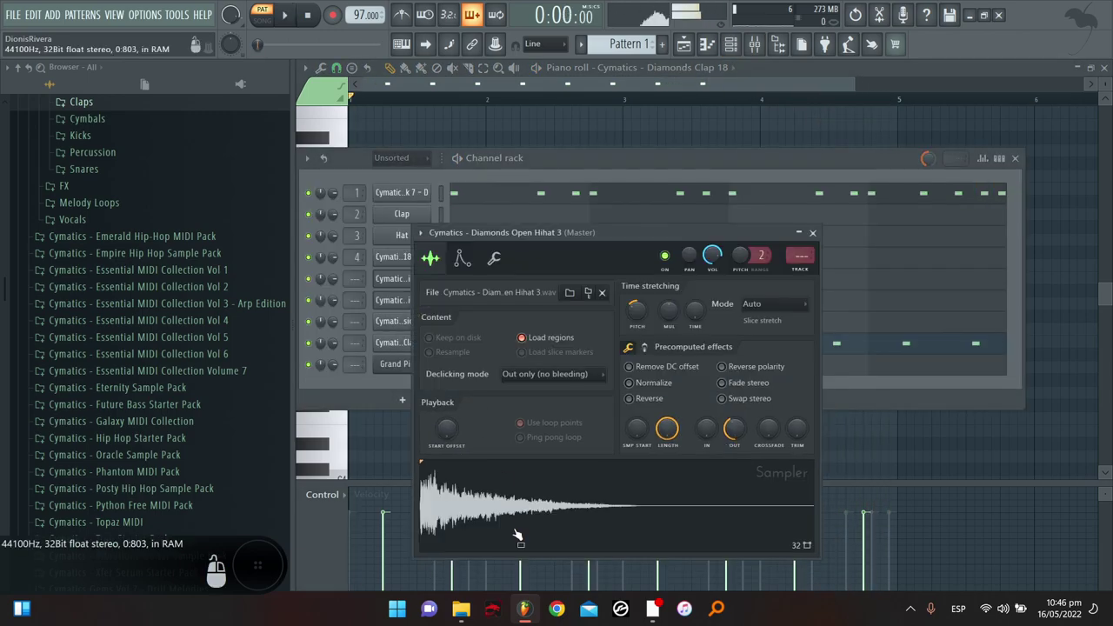
left_click(410, 285)
left_click(417, 264)
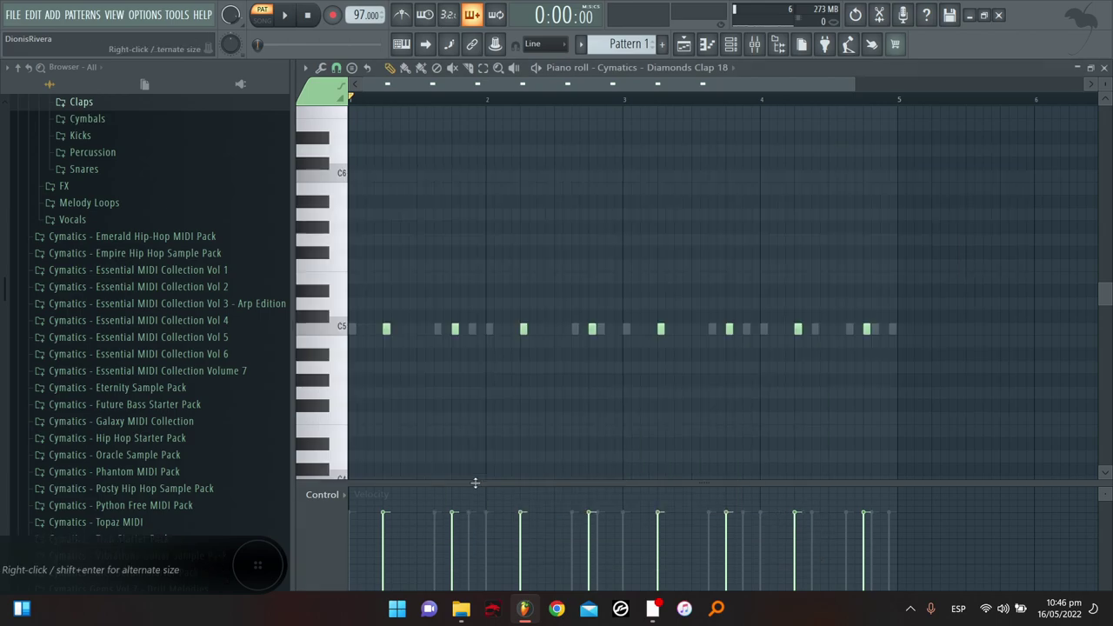
Open the Snare 18 channel in the piano roll and enlarge the velocity lane below the note grid
right_click(475, 482)
left_click(732, 45)
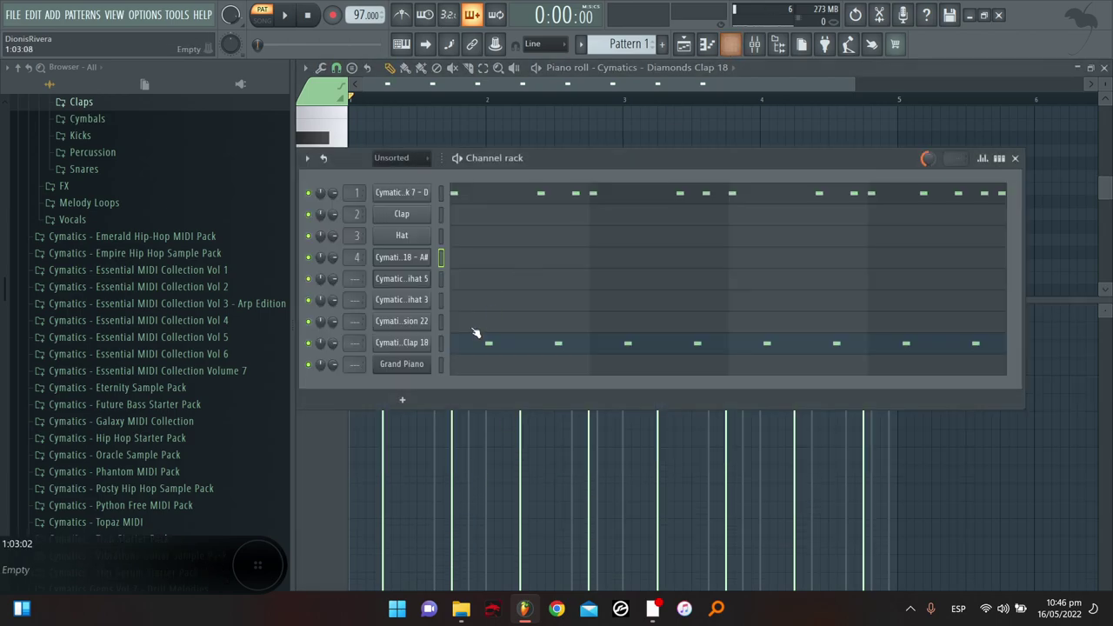
left_click(394, 261)
left_click(744, 173)
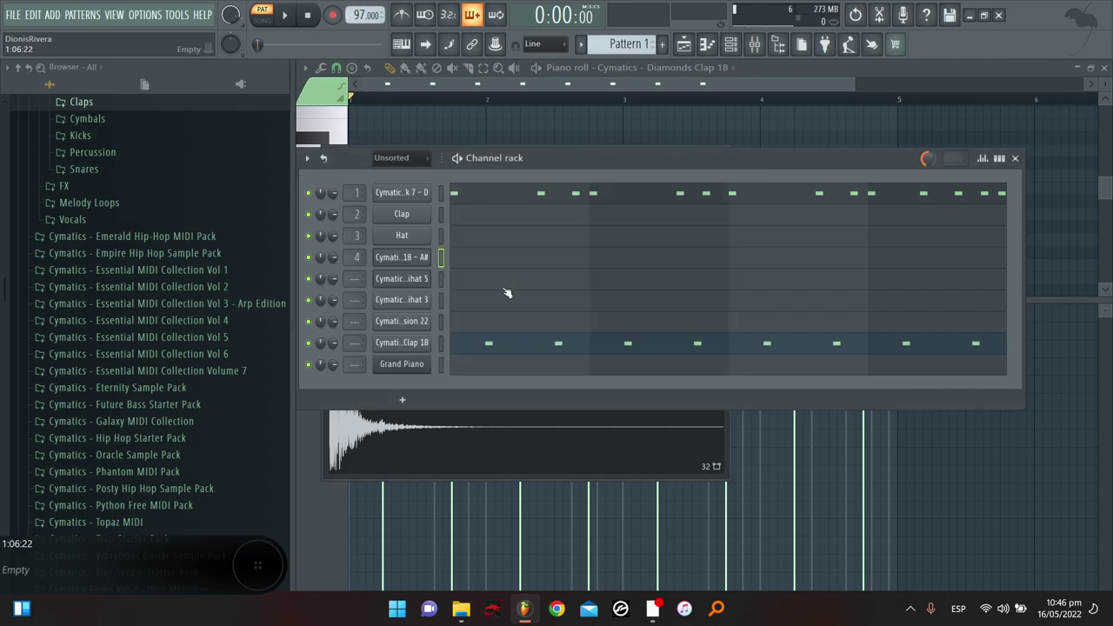
left_click(473, 257)
left_click_drag(390, 300, 391, 416)
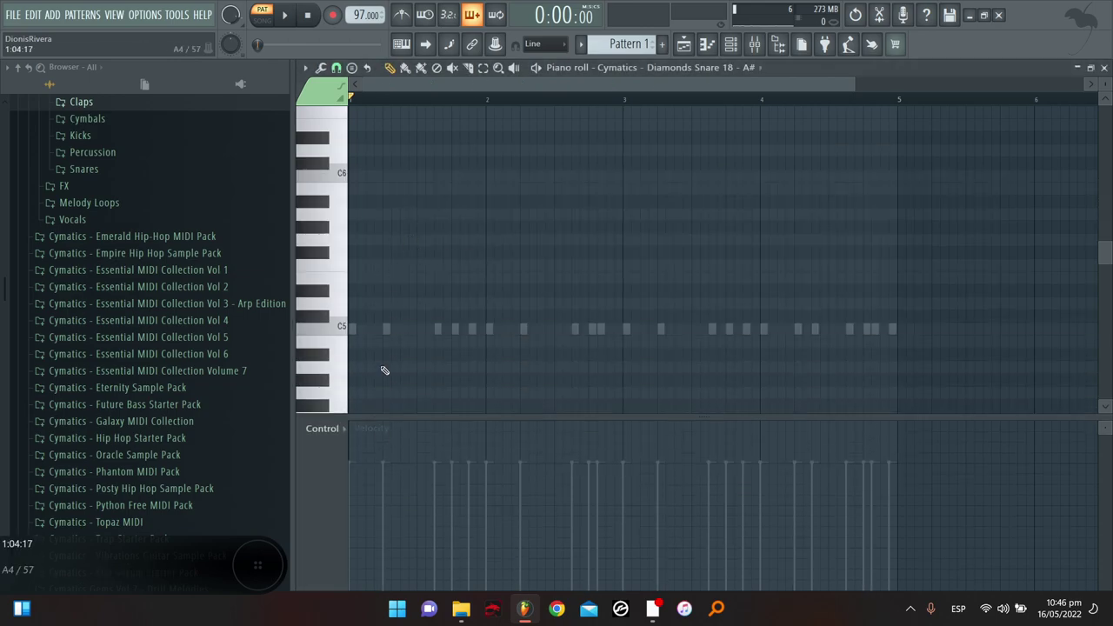
Place Snare 18 notes on C5 at steps 5, 8 and 13 of bars 1 and 2 during playback
key("space")
left_click(412, 328)
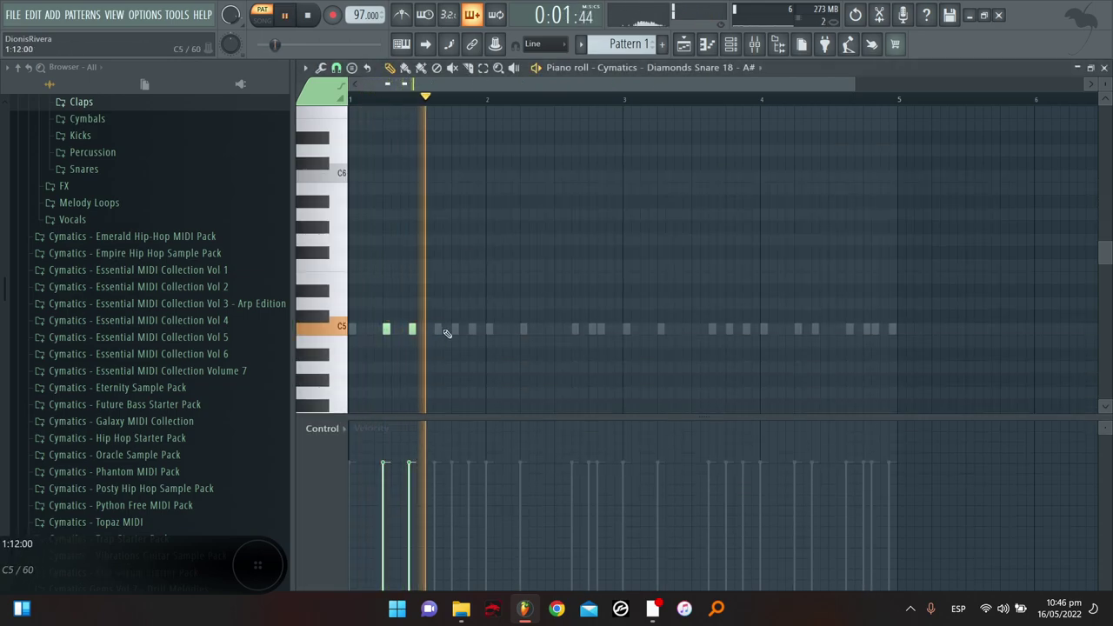
left_click(453, 329)
key("space")
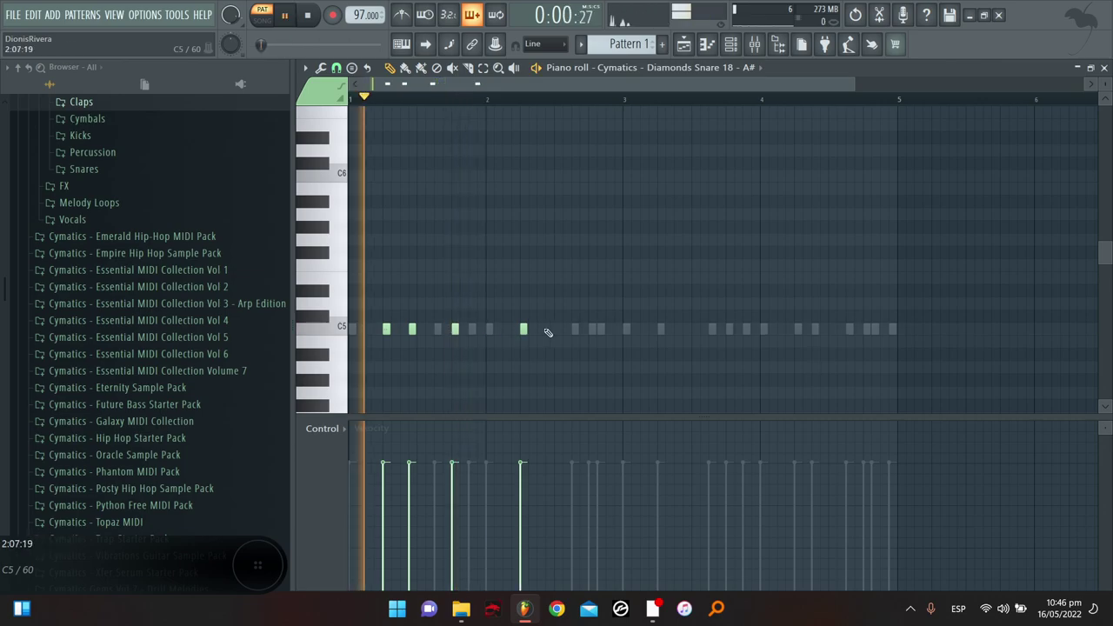
left_click(548, 329)
left_click(592, 329)
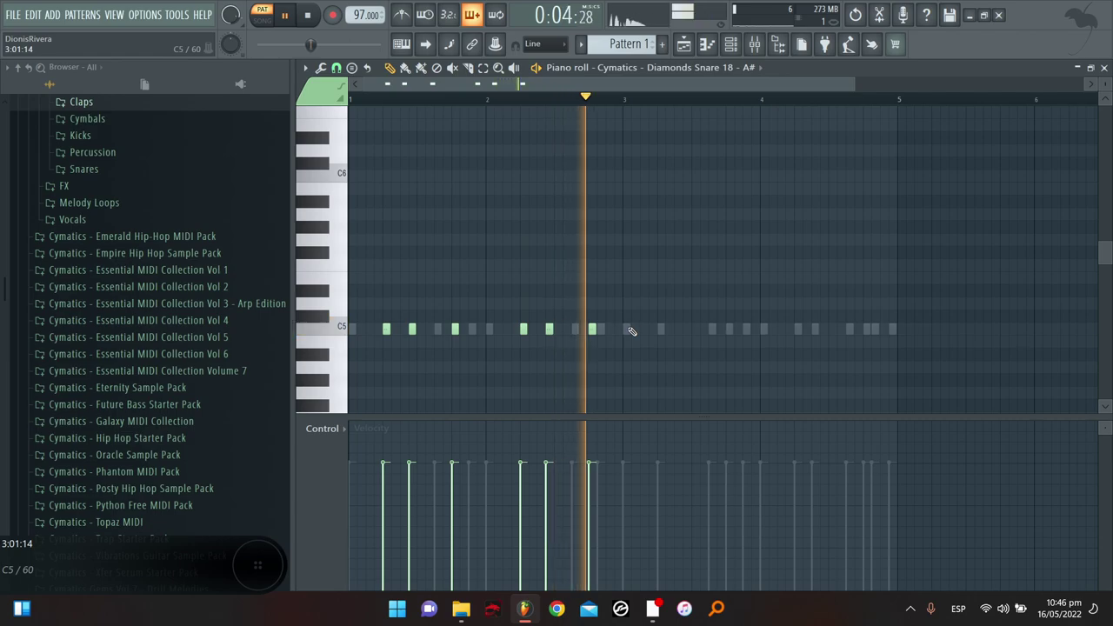
Complete the snare pattern with C5 notes at steps 5, 8 and 13 of bars 3 and 4
left_click(661, 328)
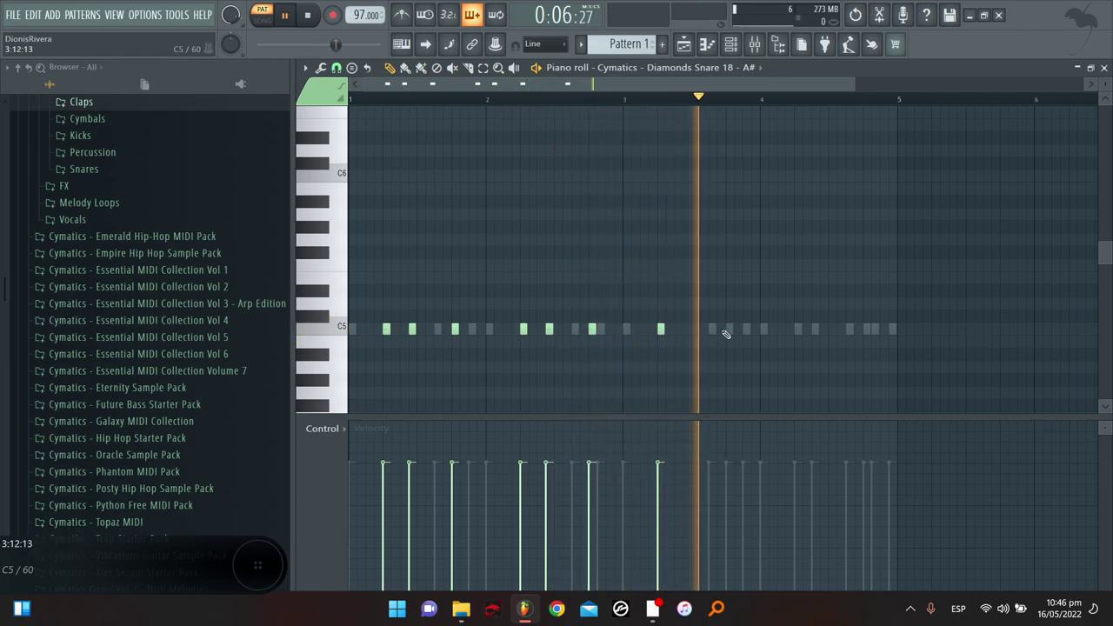
left_click(686, 329)
left_click(729, 329)
left_click(798, 329)
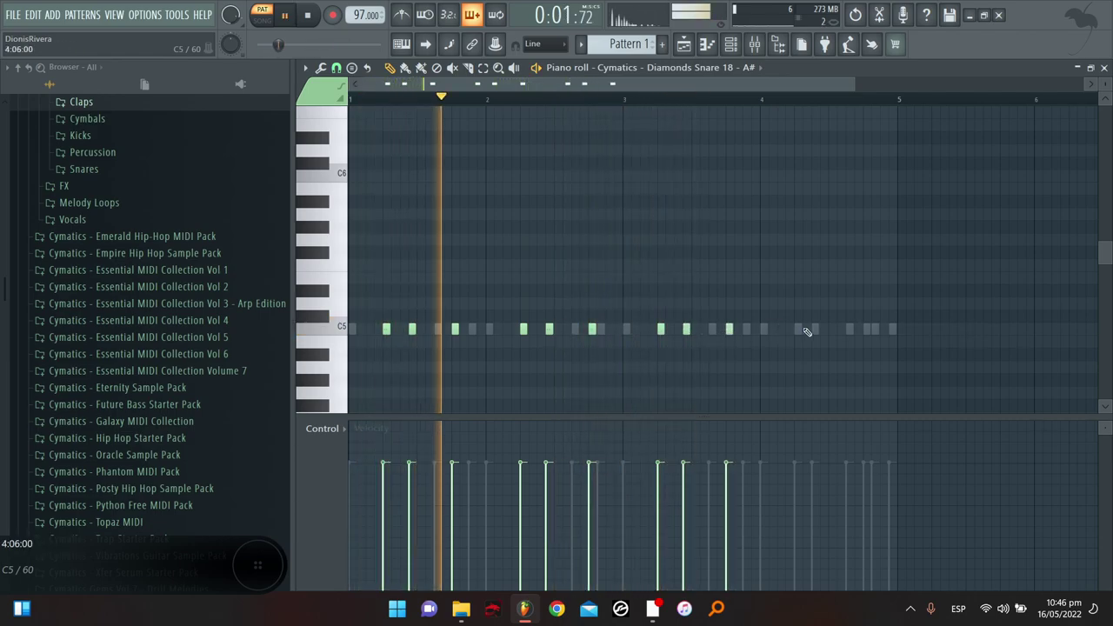
left_click(823, 329)
left_click(867, 328)
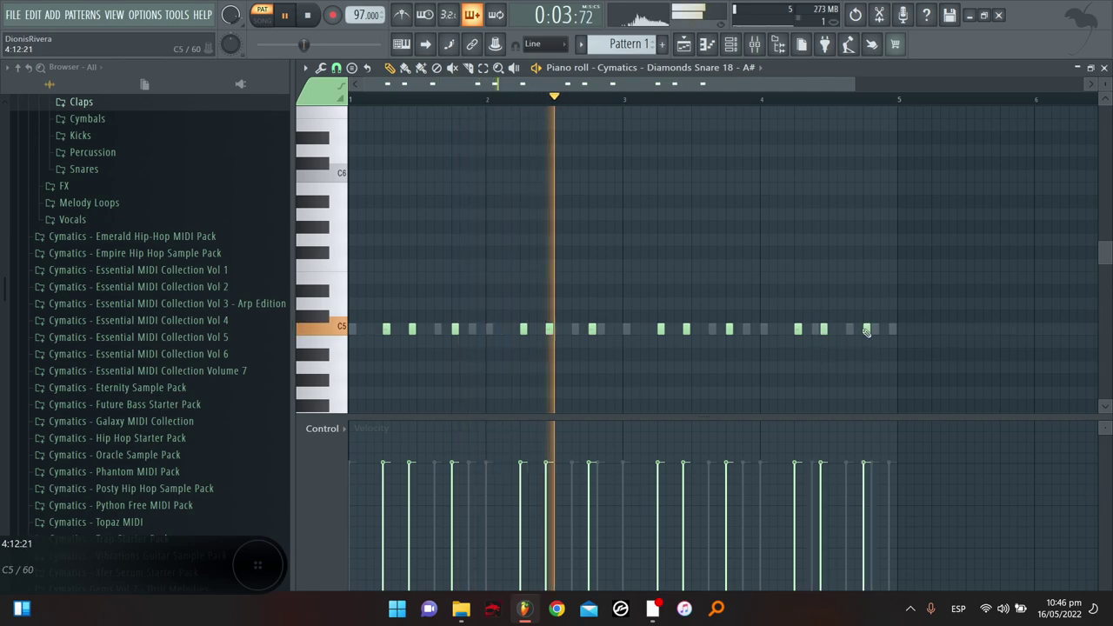
Audition the Open Hihat 3, Percussion 22 and Closed Hihat 5 samples from the channel rack
left_click(718, 50)
left_click(739, 48)
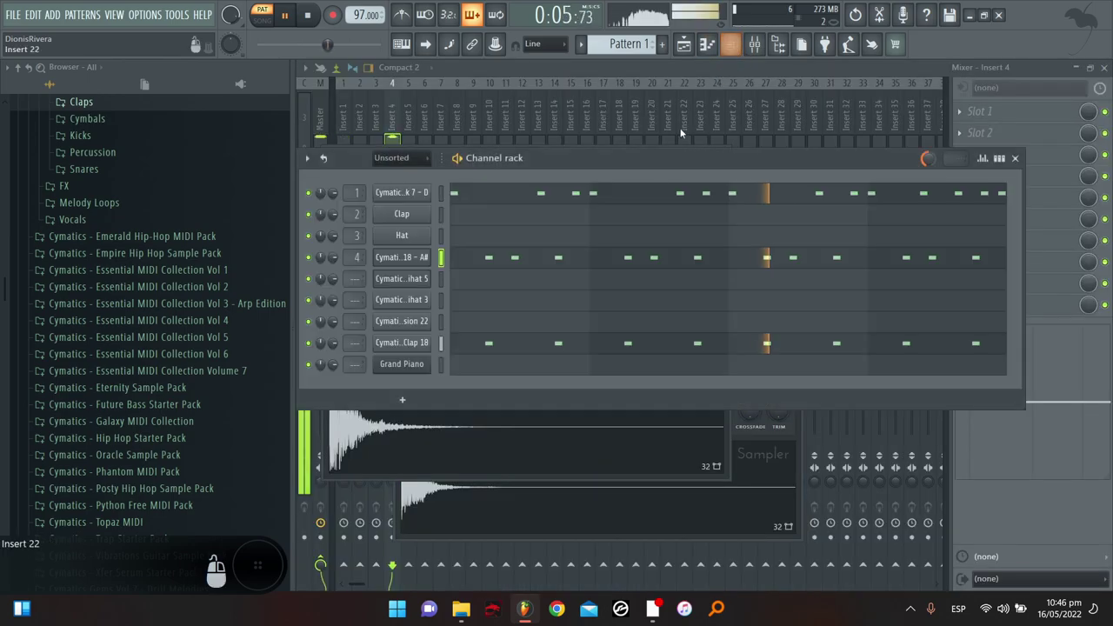
left_click(427, 300)
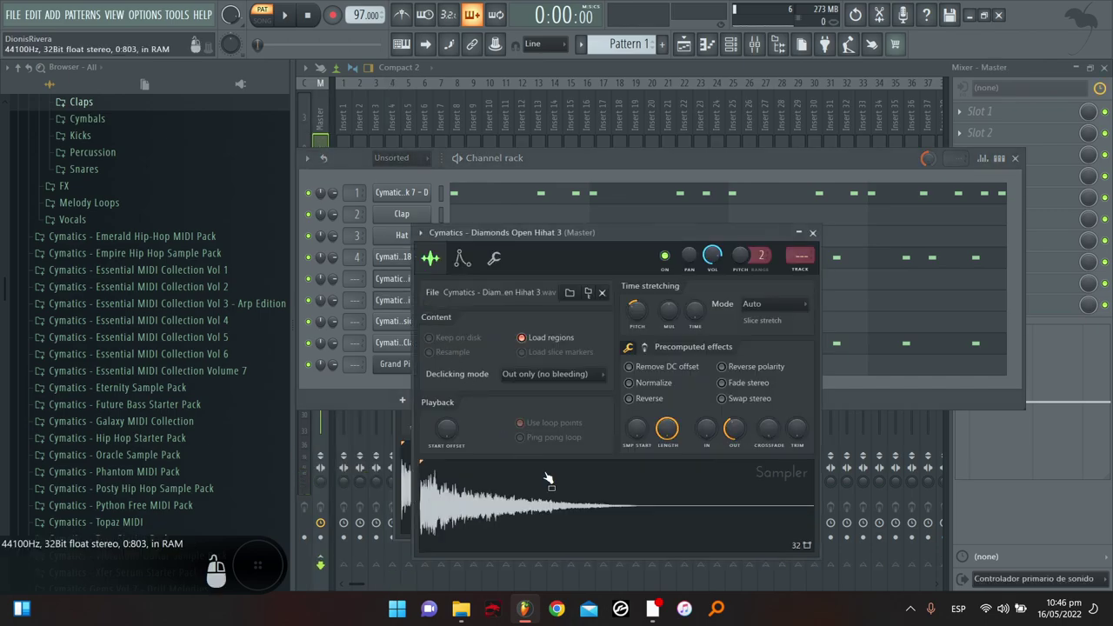
key("F7")
left_click(731, 45)
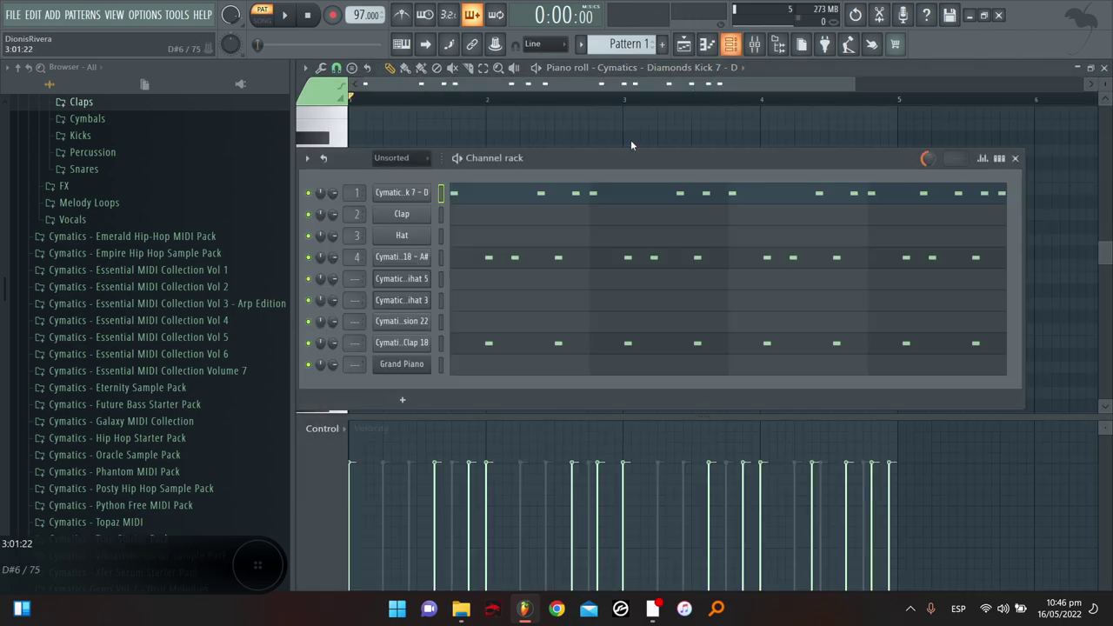
left_click(422, 325)
left_click(646, 151)
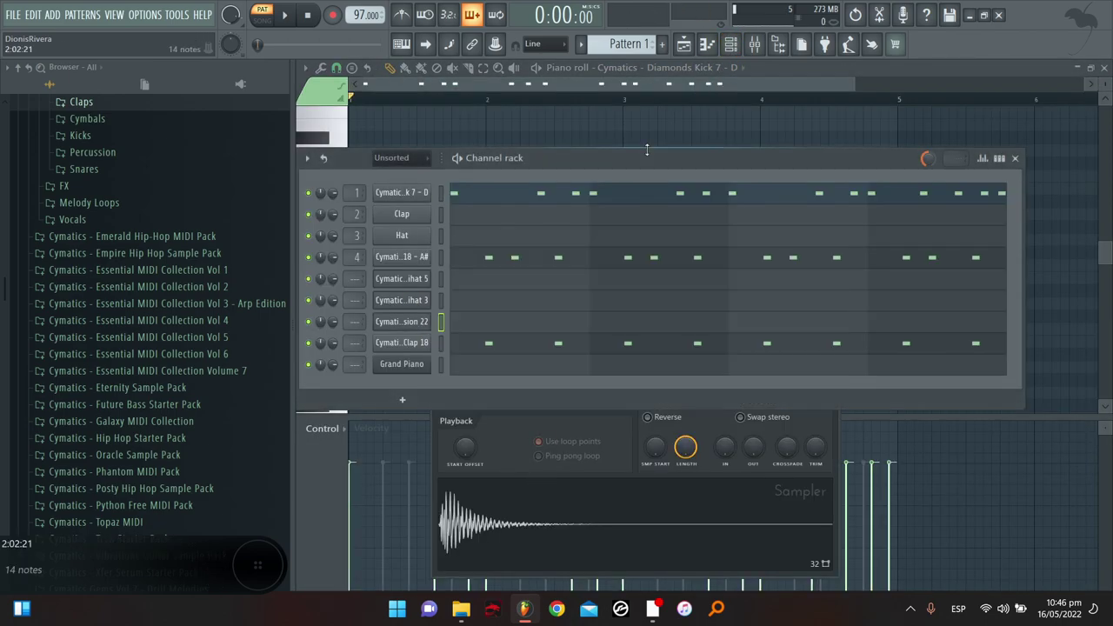
left_click(424, 283)
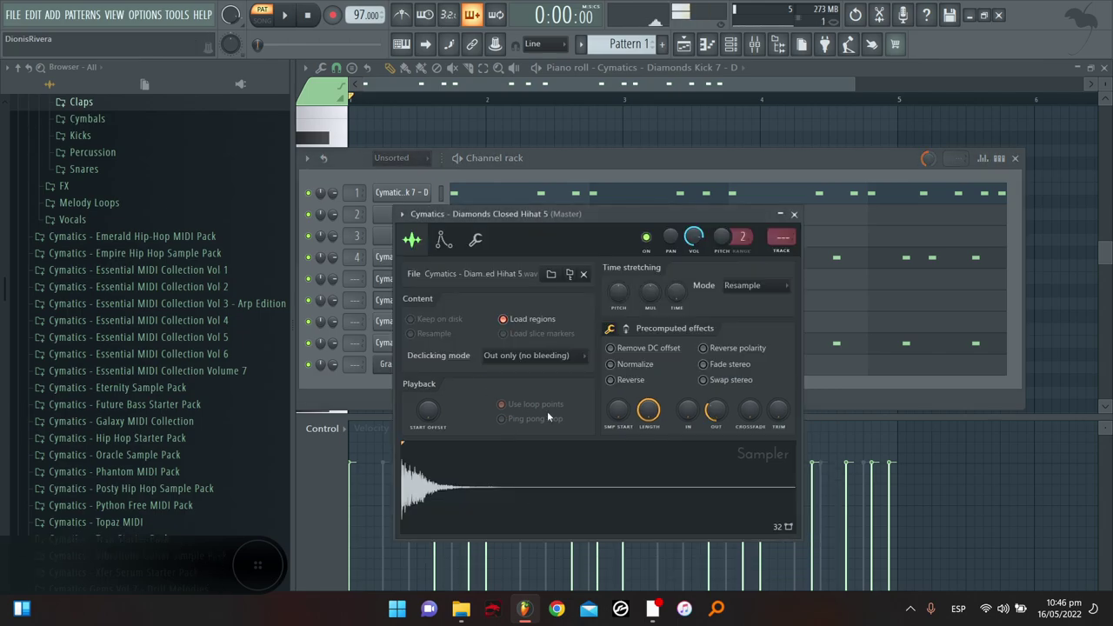
Fill bar 1 with Closed Hihat 5 notes on C5 at every step with varied velocities, and copy them to bar 2
left_click(655, 160)
left_click(490, 280)
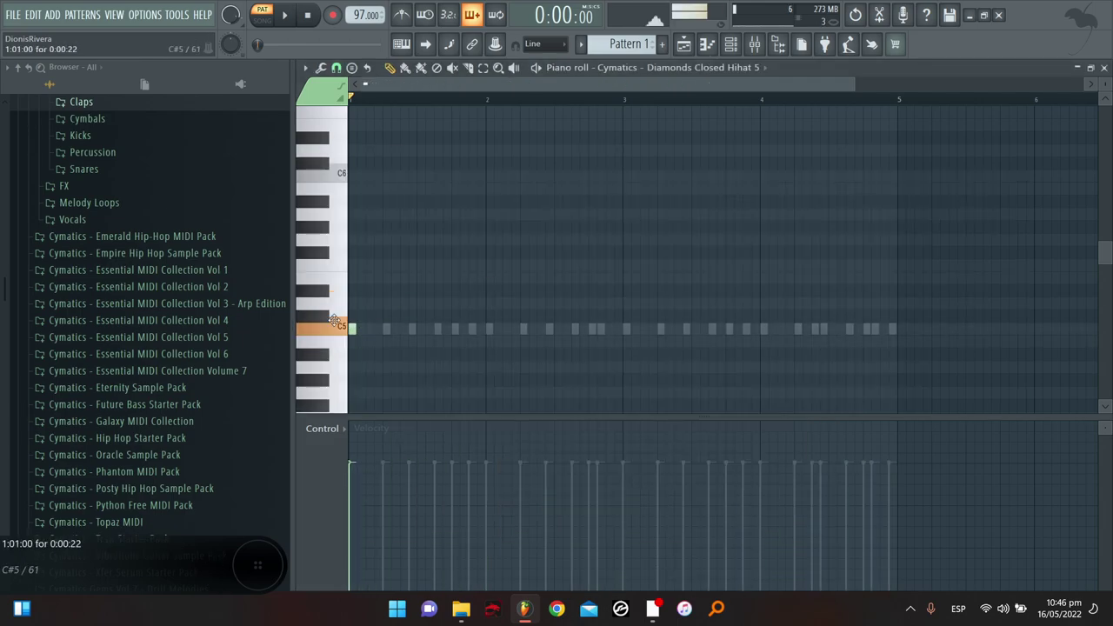
key("super")
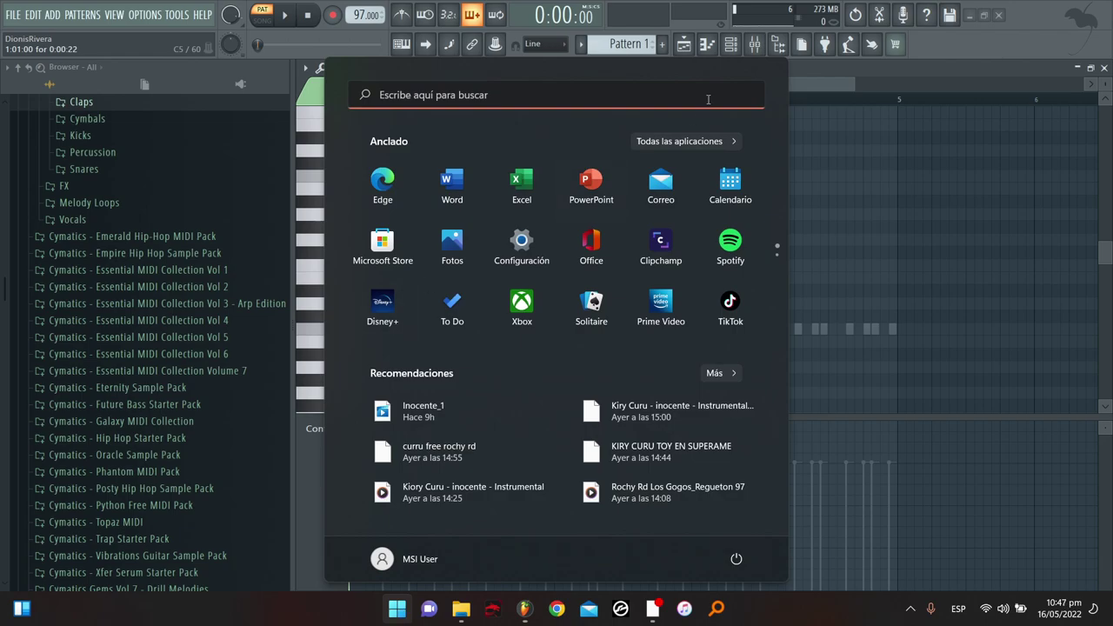
key("super")
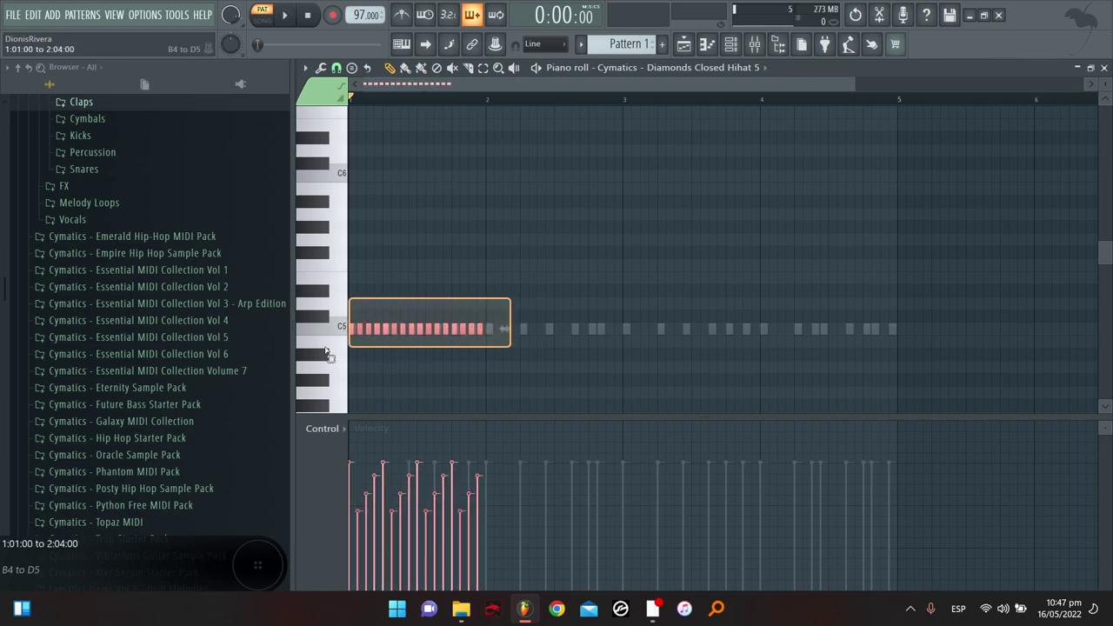
left_click_drag(352, 329, 540, 328)
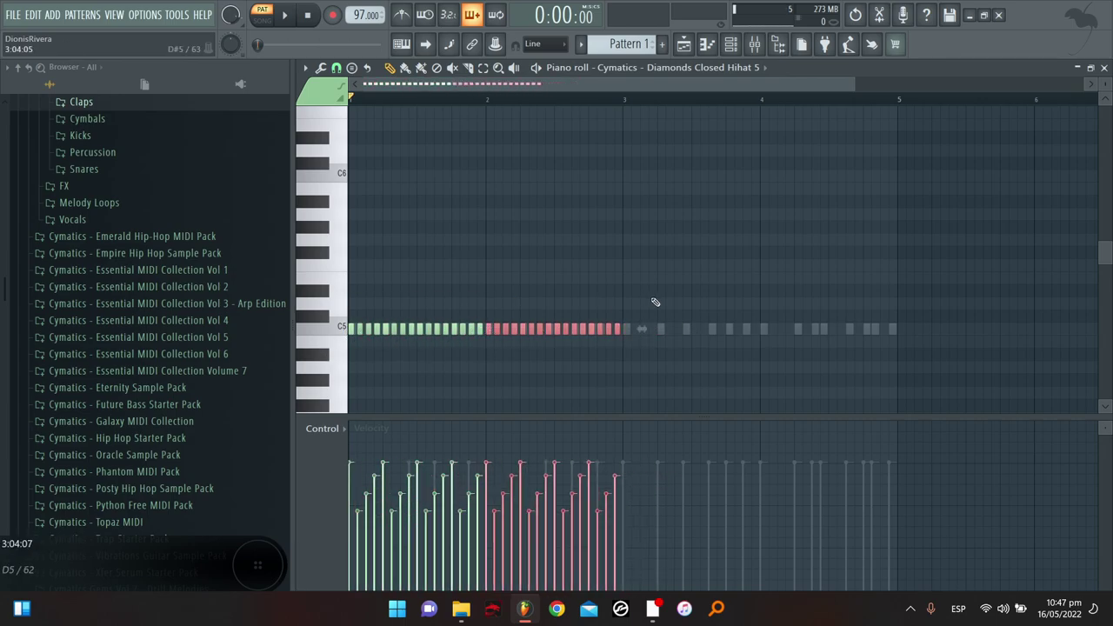
Copy the first two bars of Closed Hihat 5 notes to bars 3 and 4, and start playback
left_click_drag(655, 301, 356, 357)
key("ctrl+b")
key("space")
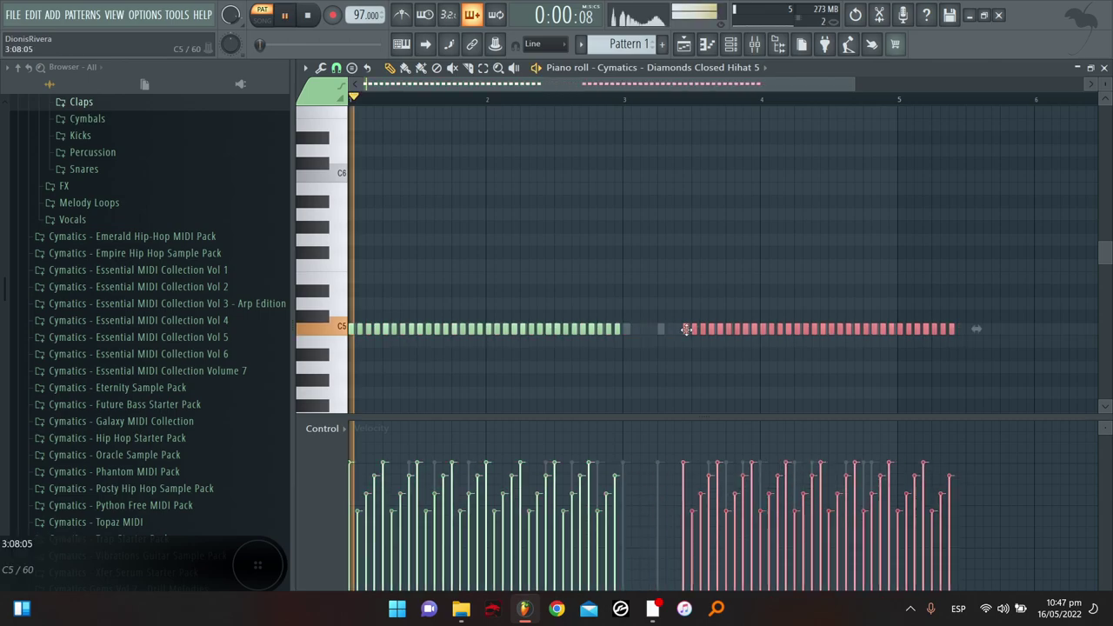
Place Percussion 22 notes on C5 at step 10 of bars 1 and 2 and step 16 of bar 2, and copy them to bars 3 and 4
left_click(727, 49)
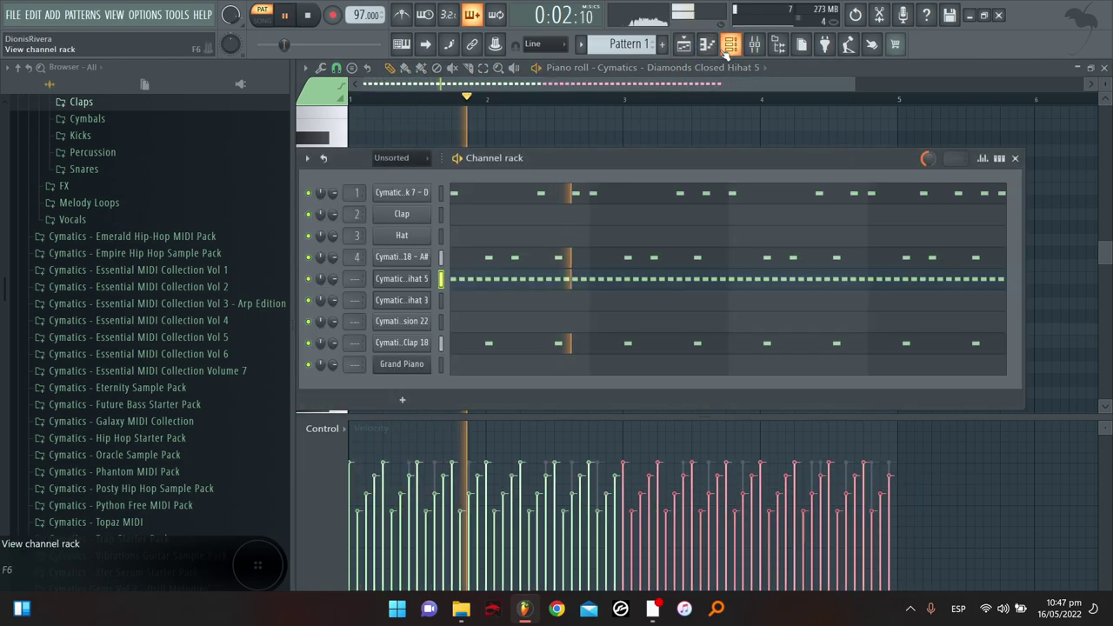
left_click(512, 321)
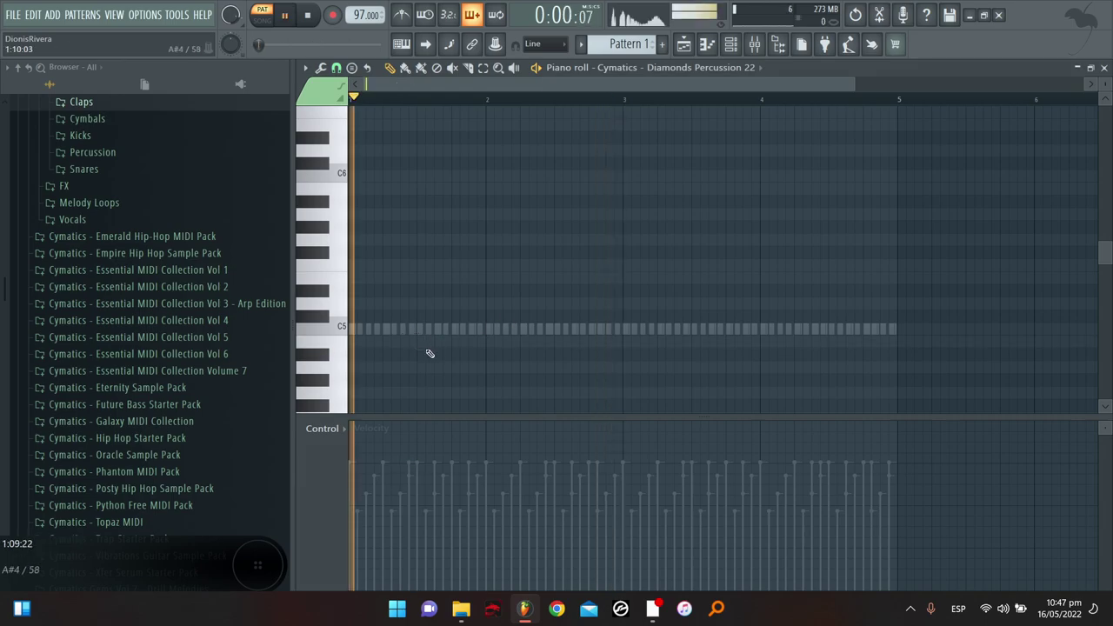
left_click(428, 328)
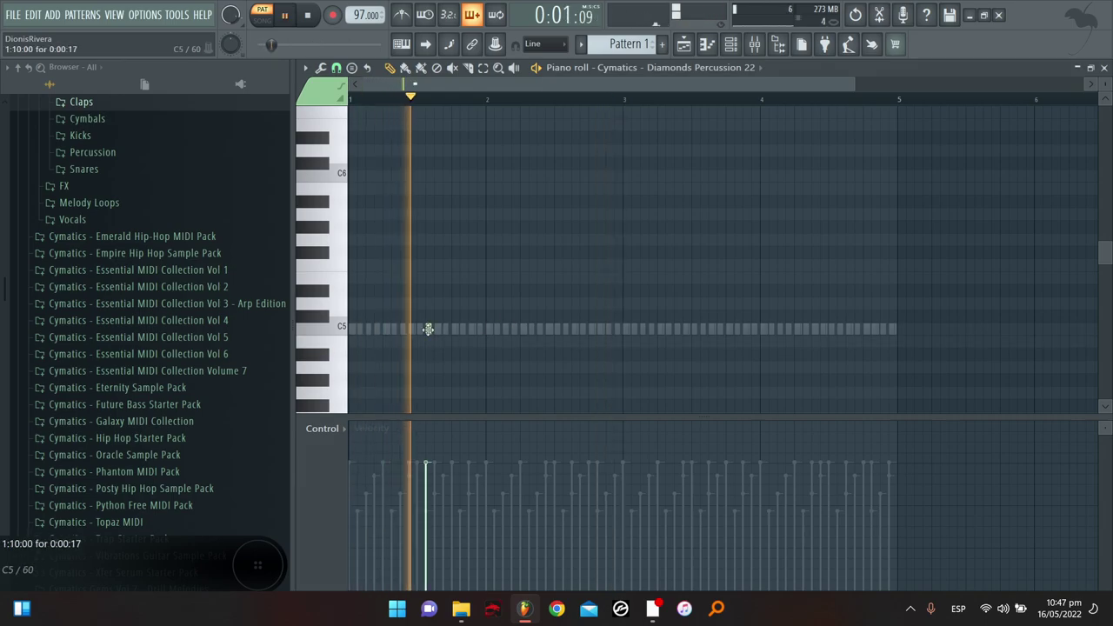
left_click(565, 328)
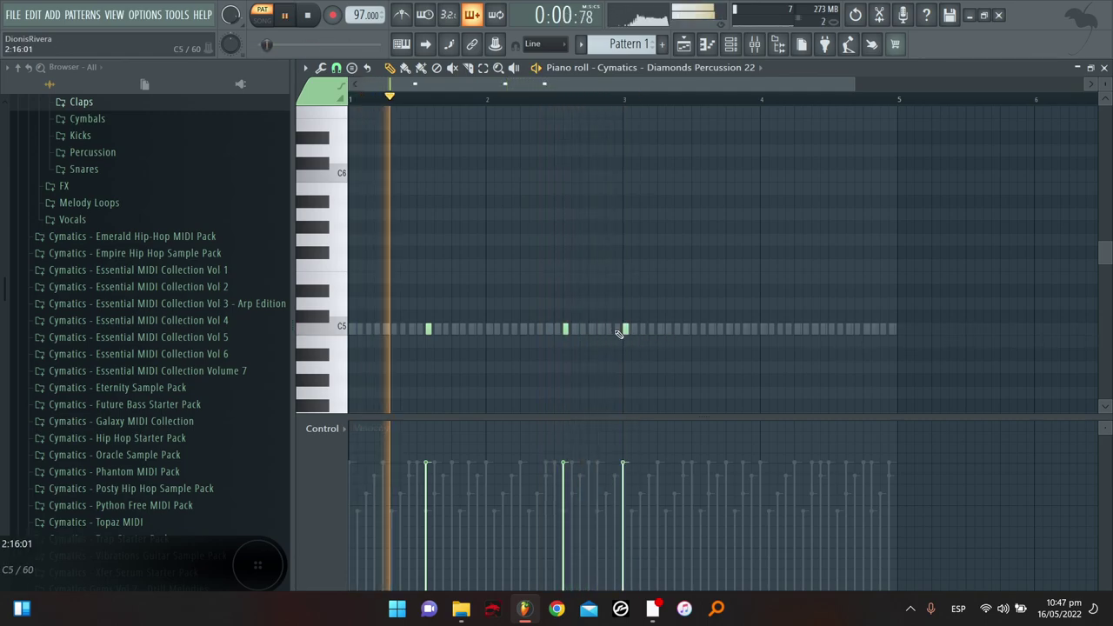
right_click(619, 328)
left_click(616, 325)
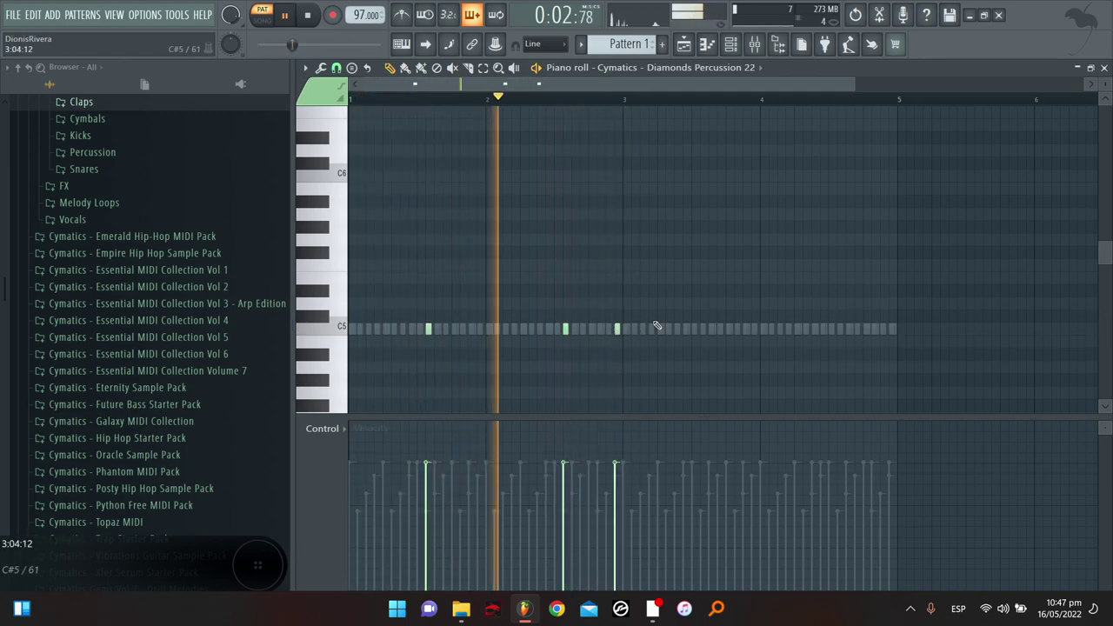
left_click_drag(685, 298, 698, 332)
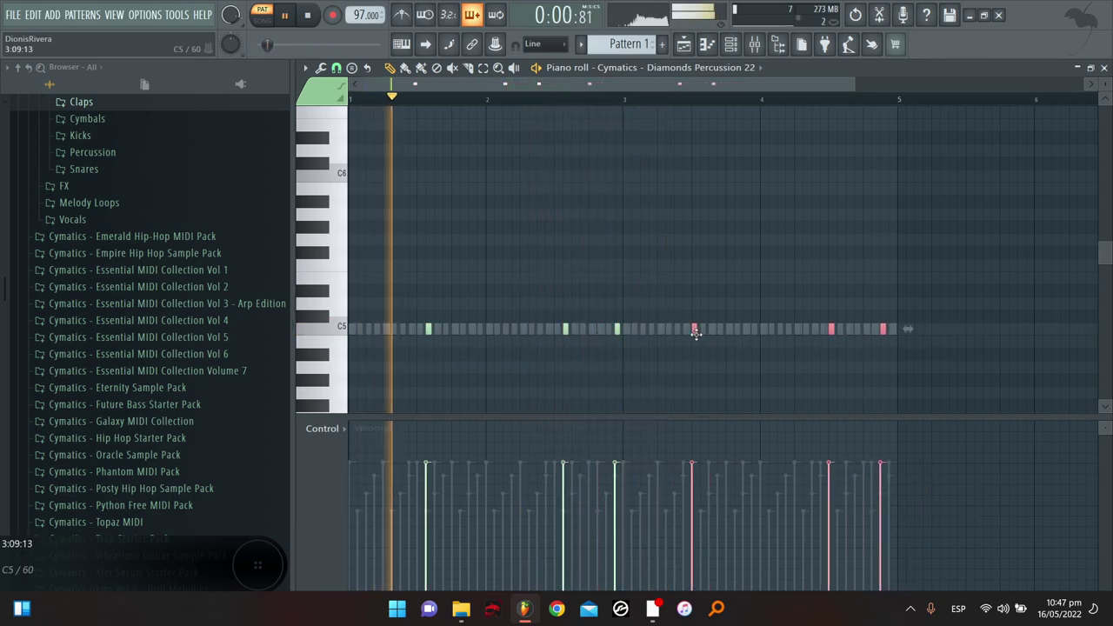
Place Open Hihat 3 notes on C5 at step 11 of bars 1 and 3 and step 15 of bars 2 and 4, checking against playback
left_click(740, 45)
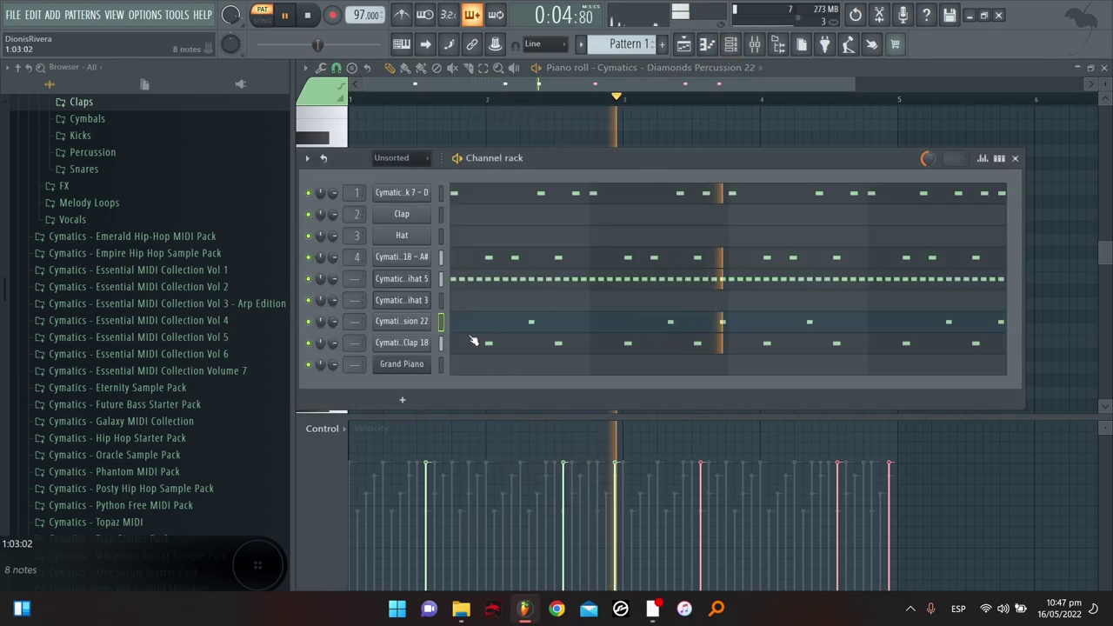
left_click(483, 278)
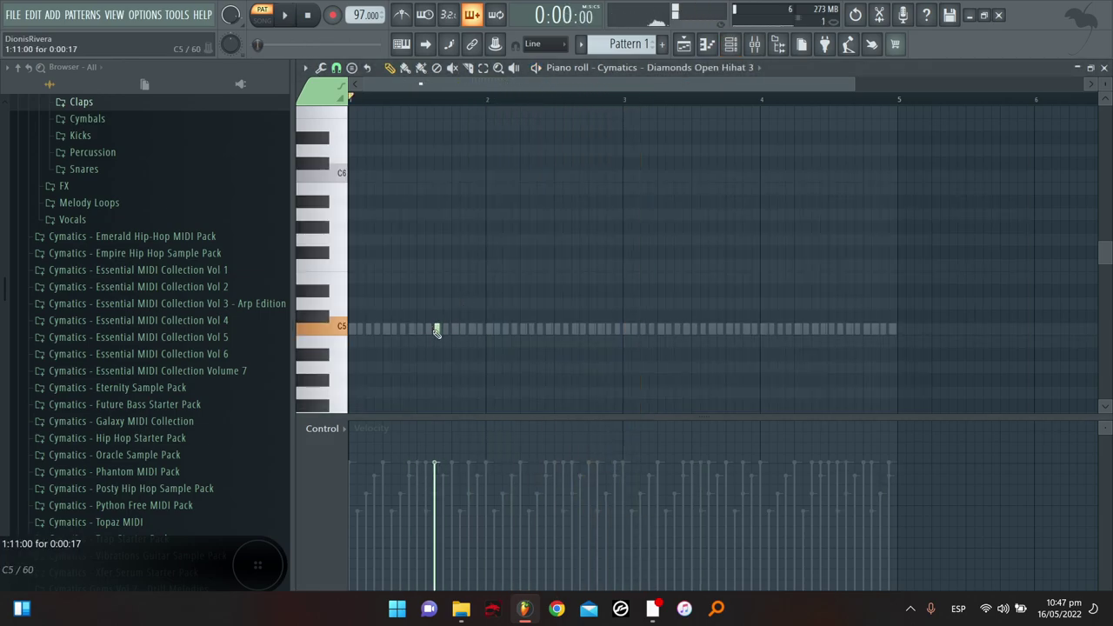
key("space")
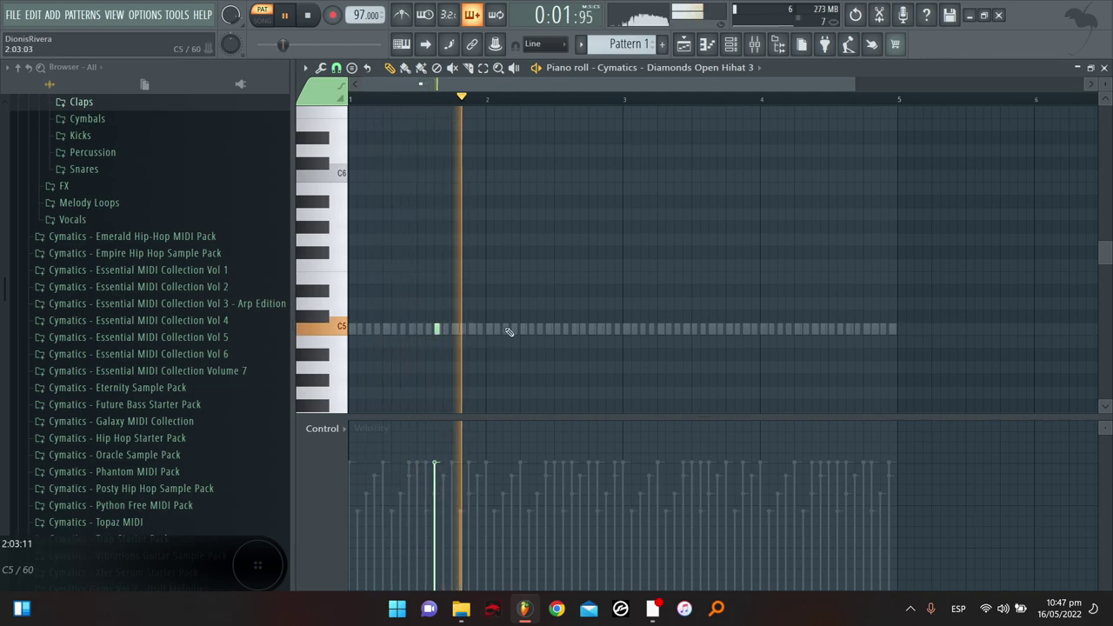
left_click(609, 329)
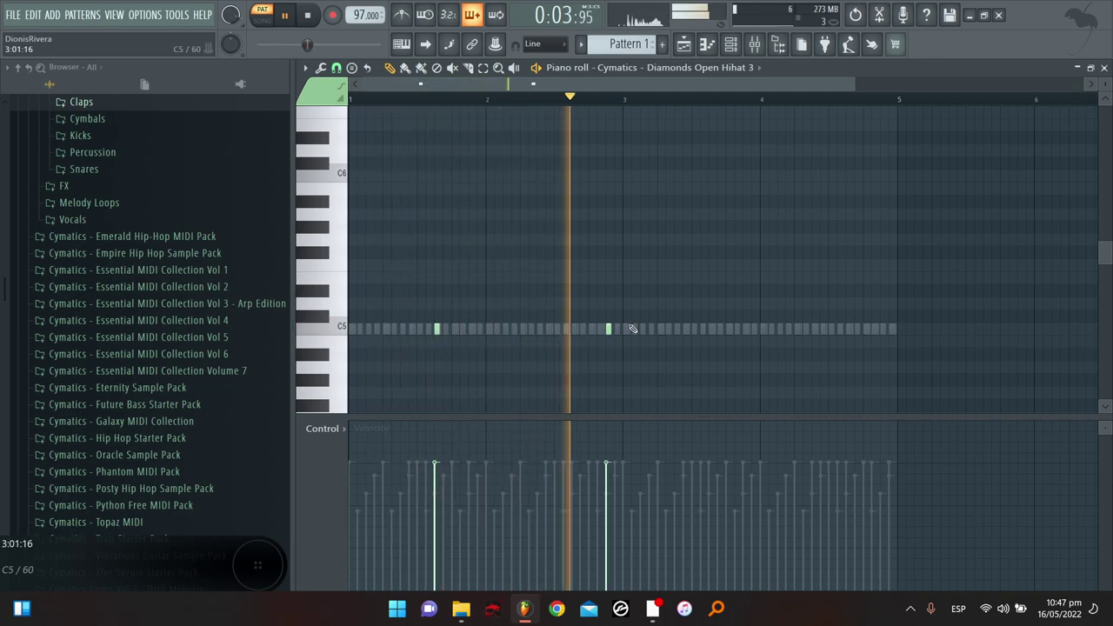
left_click(707, 329)
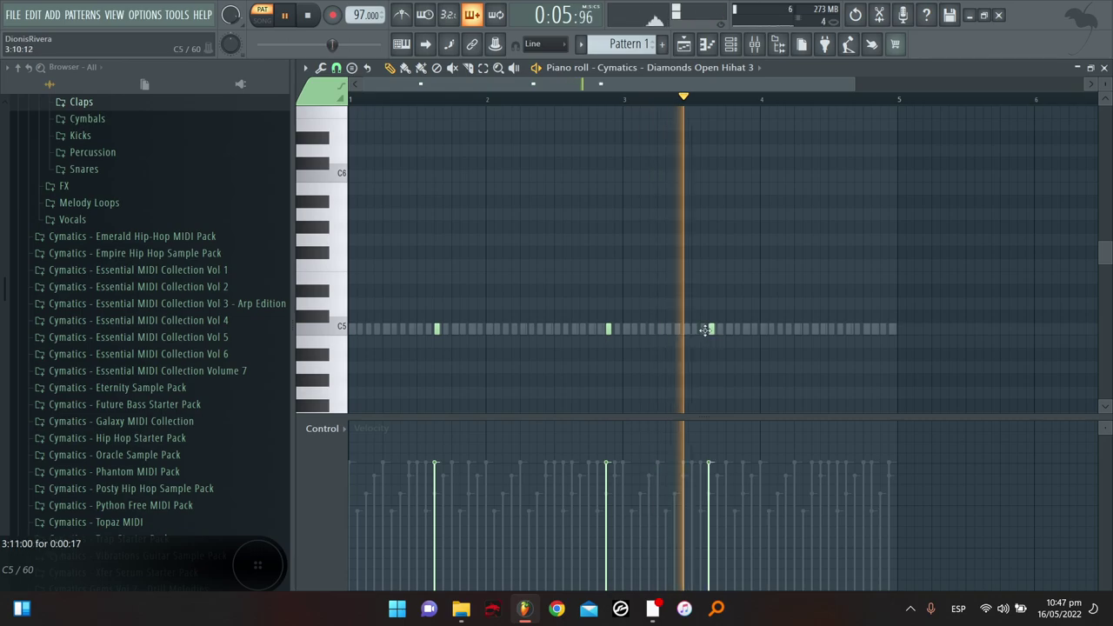
key("space")
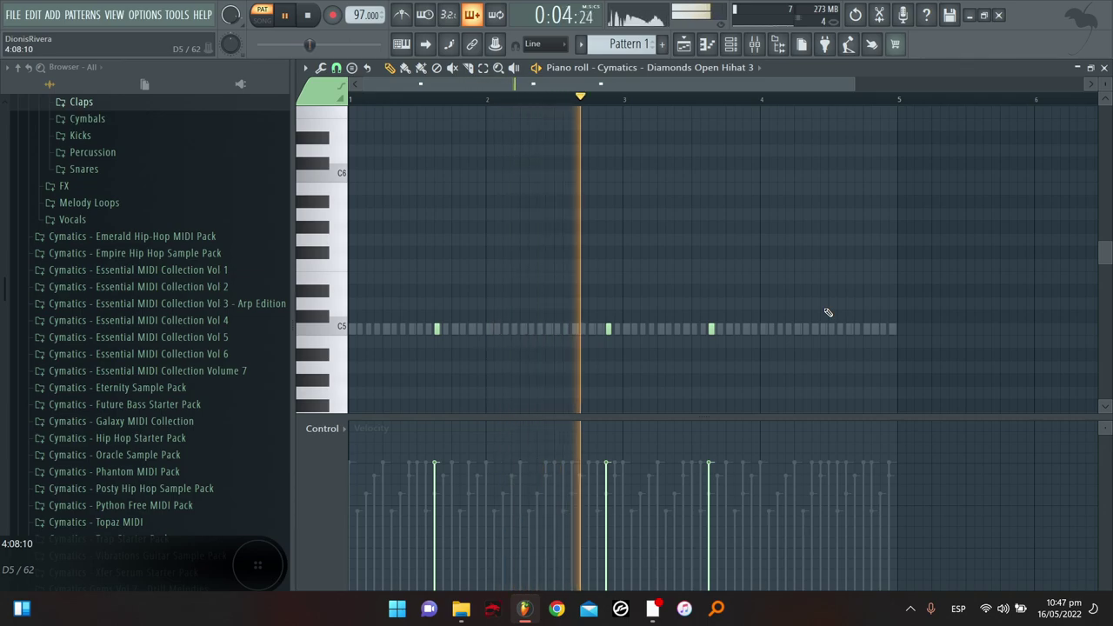
left_click(883, 328)
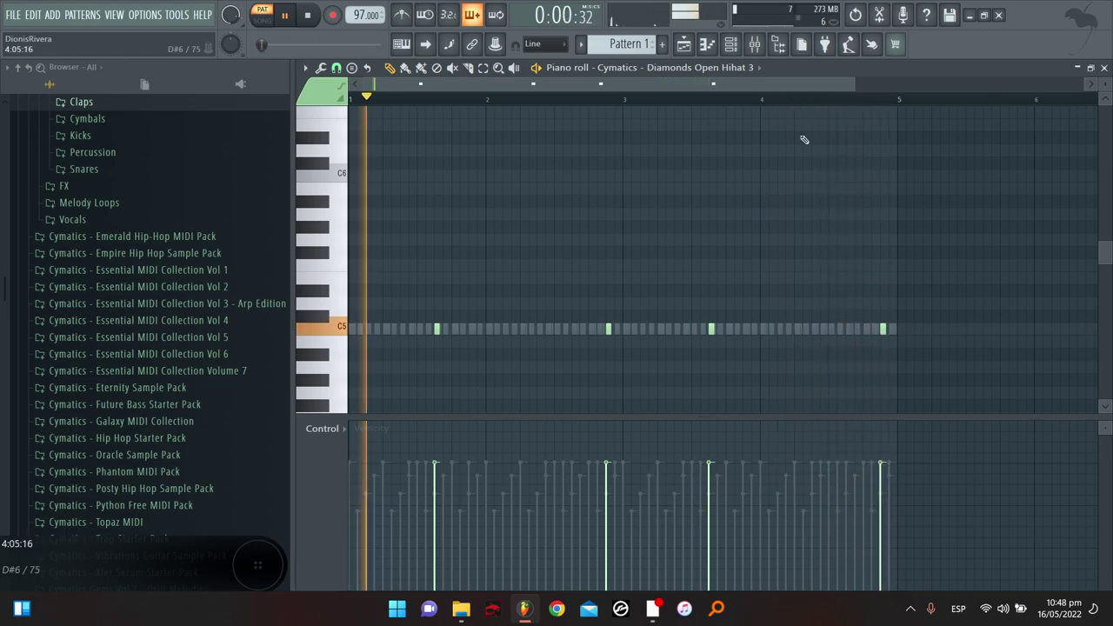
Place a Grand Piano chord of C5, D#5 and G5 at the start of bar 1 and copy it to the start of bar 3
left_click(730, 44)
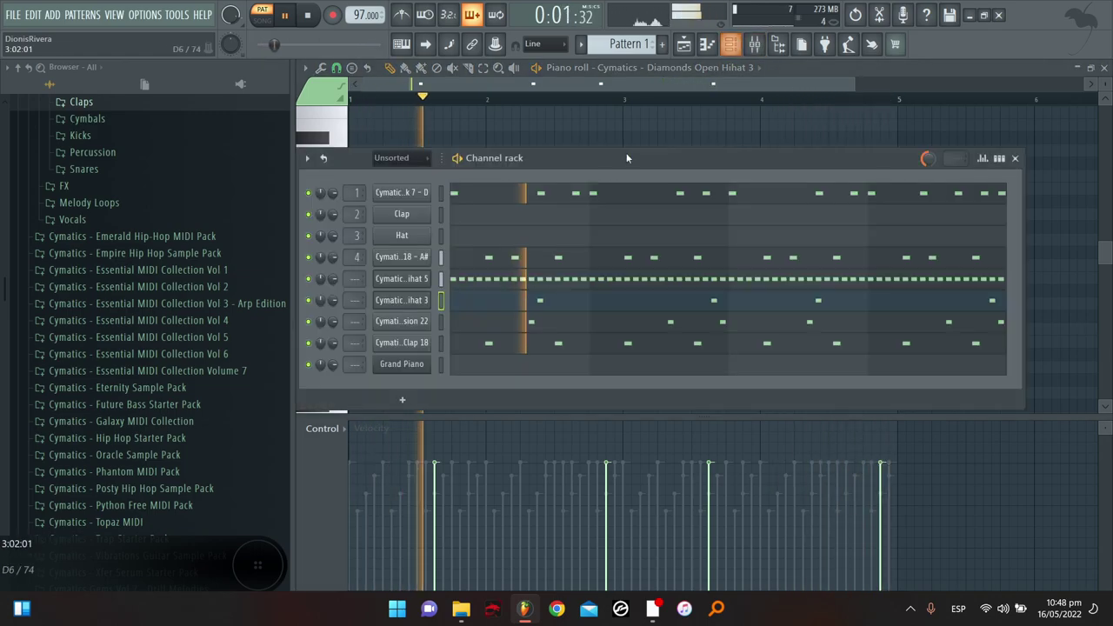
left_click(472, 374)
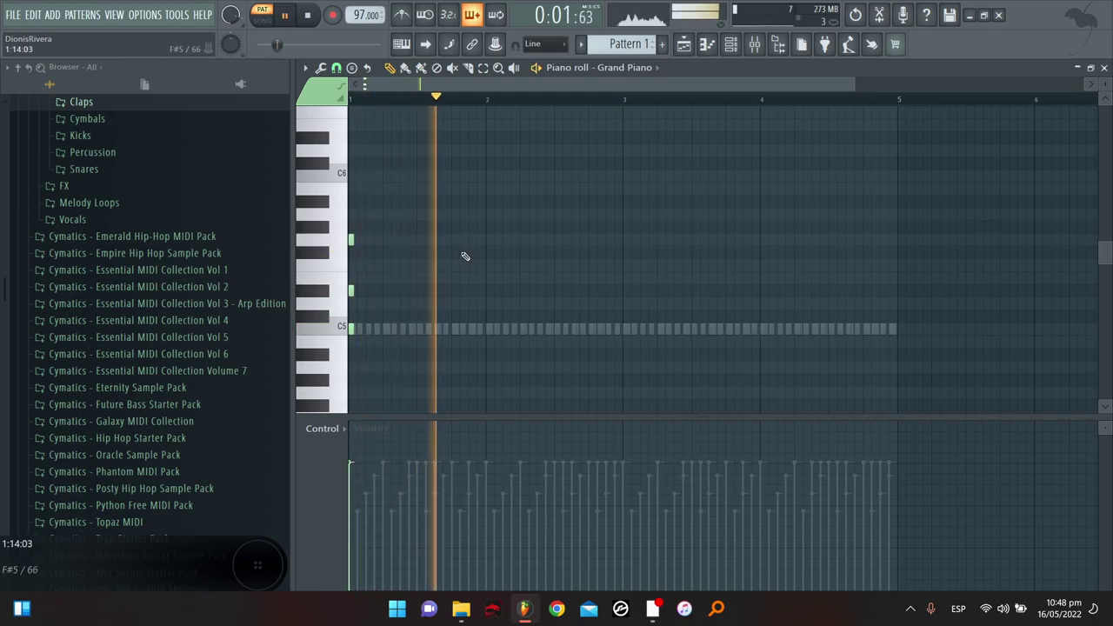
left_click_drag(466, 196, 623, 315)
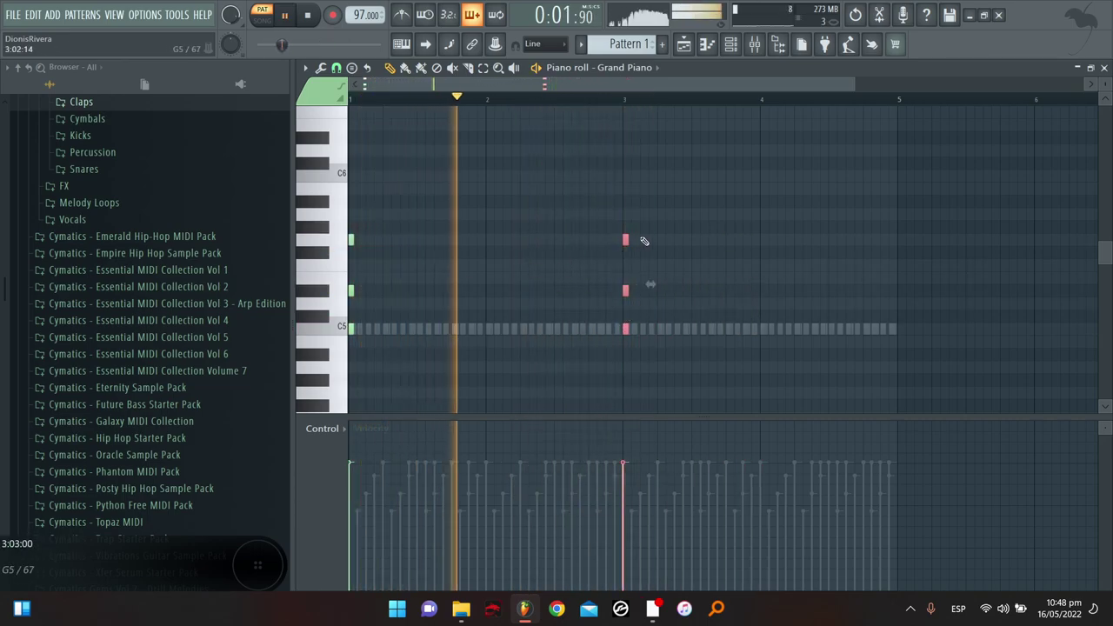
Copy the piano chord to step 11 of bar 2 as G4, A#4, D5 and to steps 9 and 14 of bar 4 as F4, G#4, C5
left_click_drag(650, 227, 351, 356)
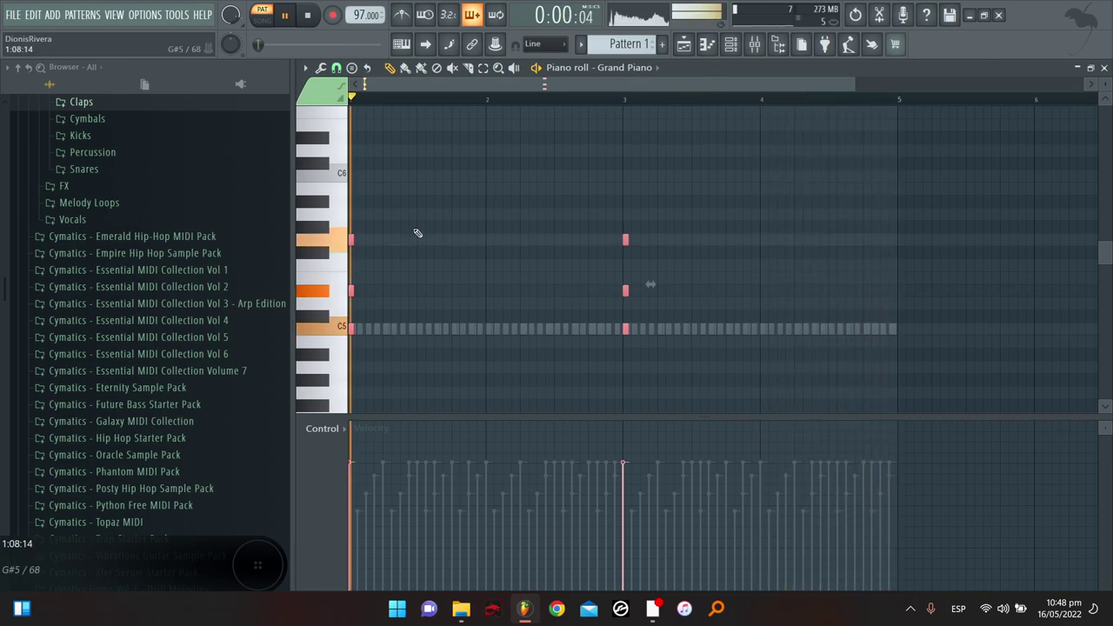
left_click_drag(413, 231, 569, 399)
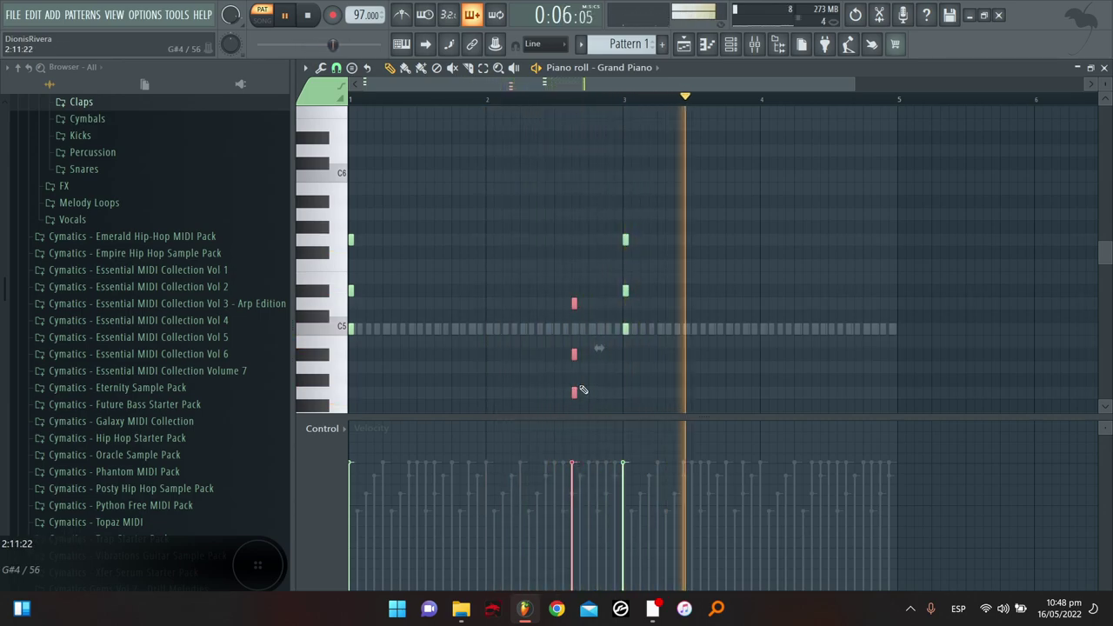
scroll(581, 388, "down", 1)
left_click_drag(566, 363, 829, 385)
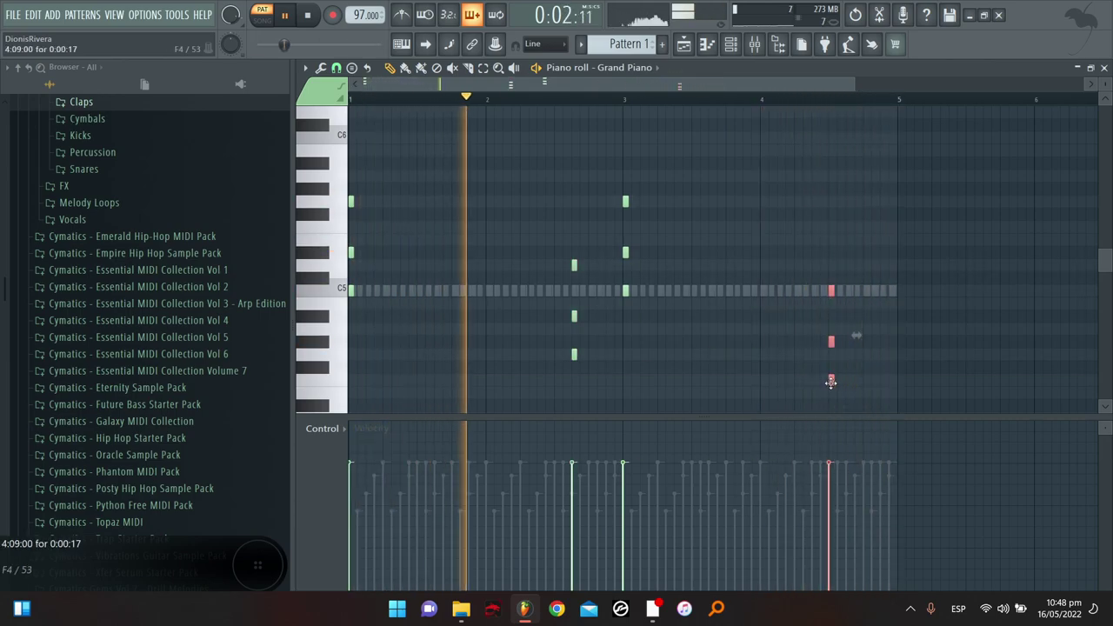
left_click_drag(830, 383, 883, 382, "shift")
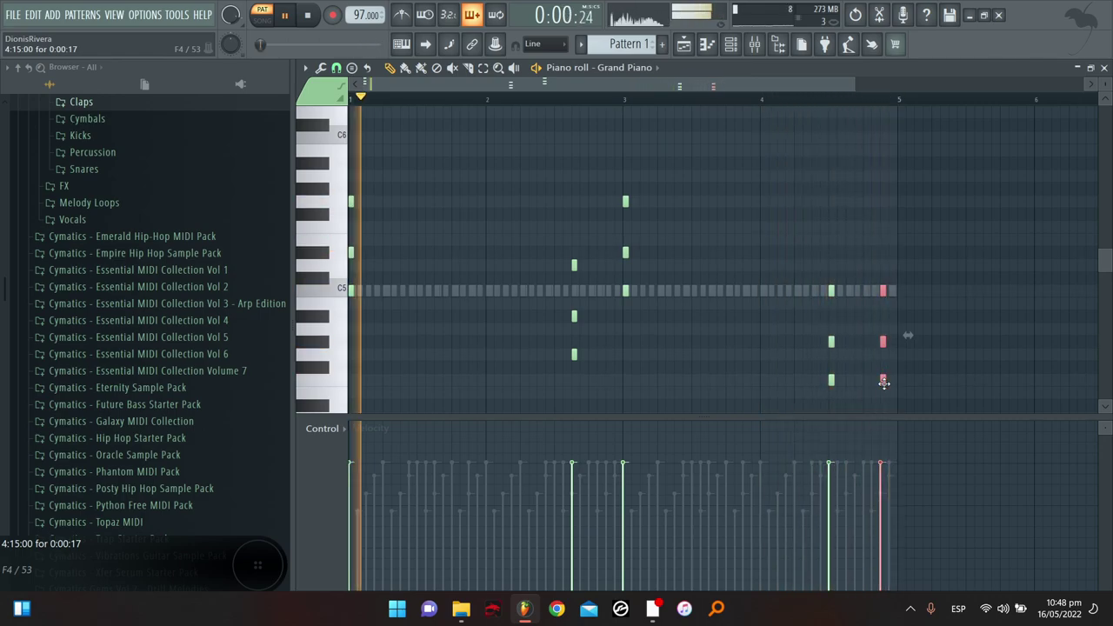
left_click_drag(883, 383, 873, 388)
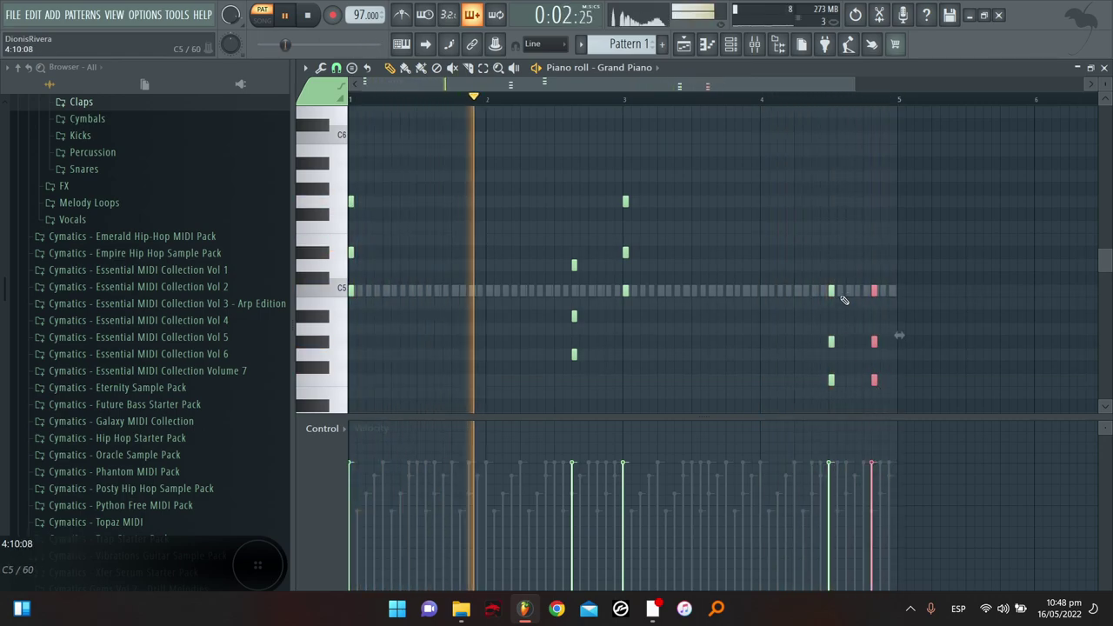
left_click_drag(837, 272, 833, 381)
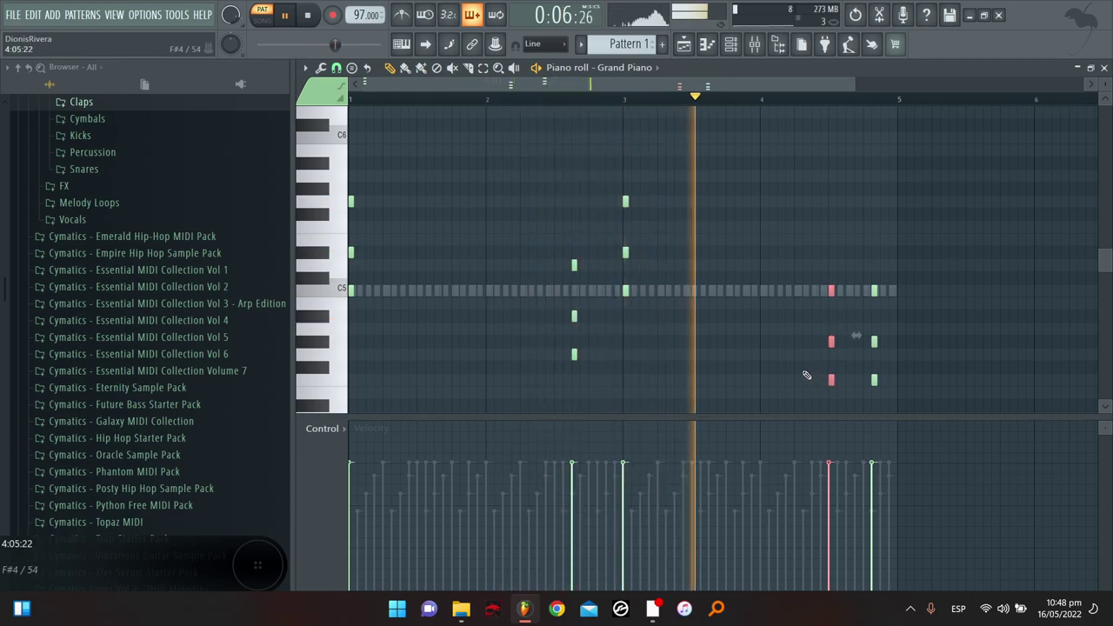
Add piano melody notes: C6 at step 9 of bar 1, D#6 at step 5 of bar 2, C6 and D#6 at steps 15 and 16 of bar 3
scroll(461, 300, "up", 2)
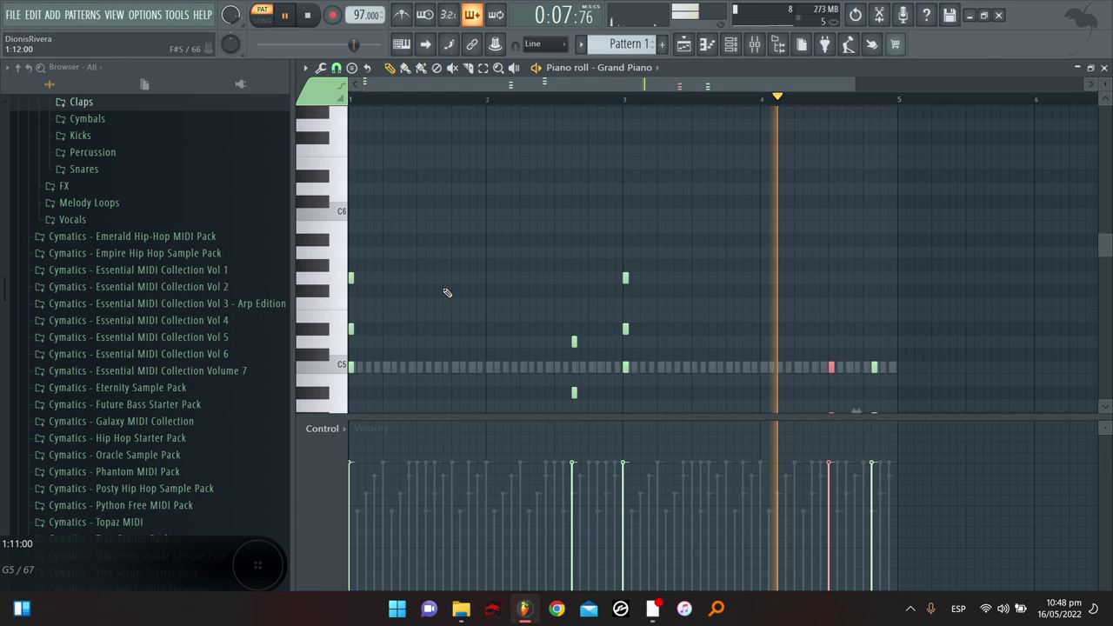
left_click(417, 215)
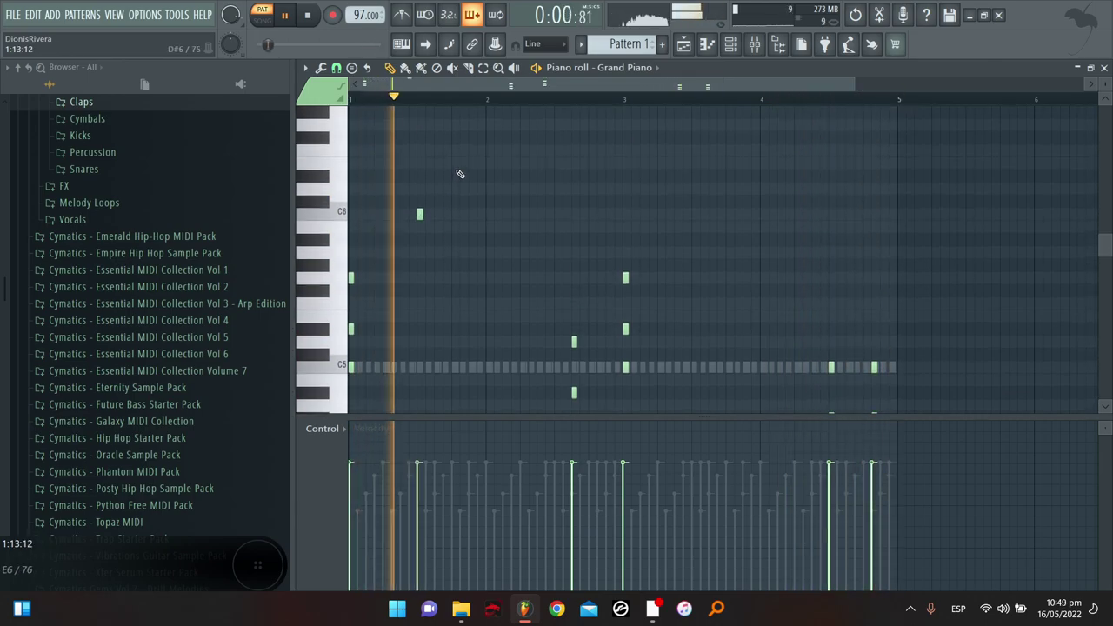
left_click(522, 177)
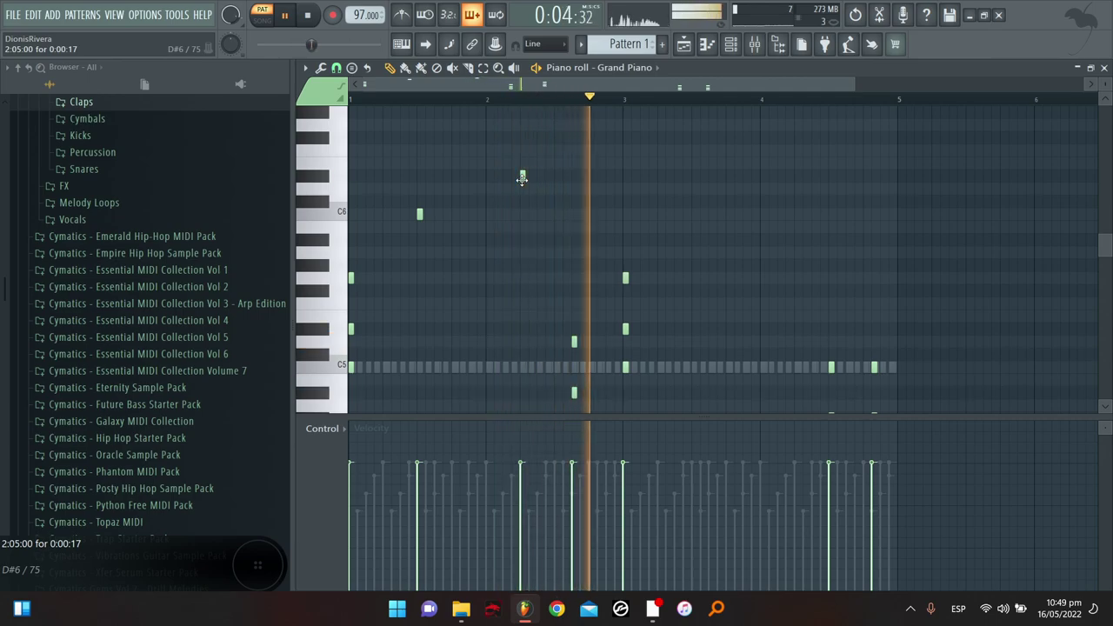
left_click(745, 214)
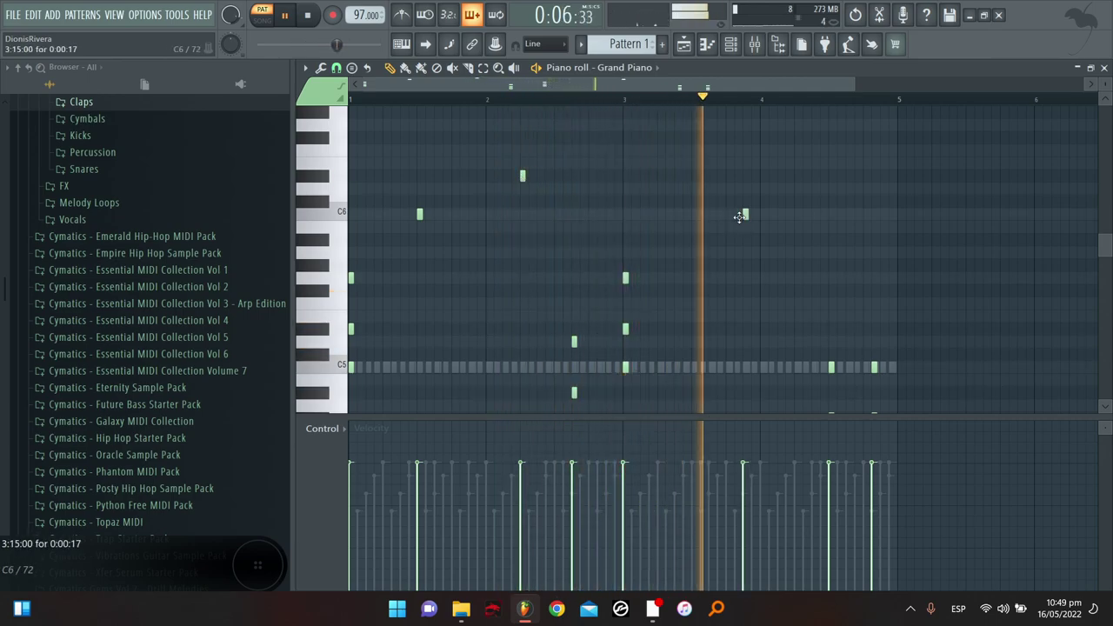
left_click(754, 176)
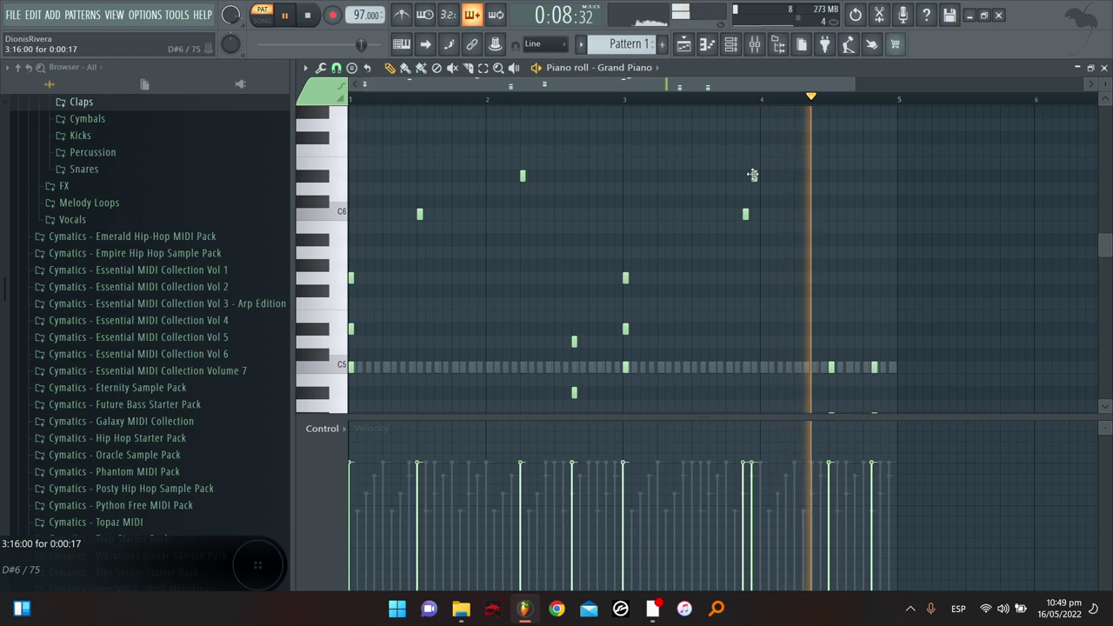
Add melody notes C6 at step 7 and A#5 at step 8 of bar 4, plus C6 at step 11 of bar 3
scroll(765, 205, "down", 2)
scroll(765, 222, "up", 1)
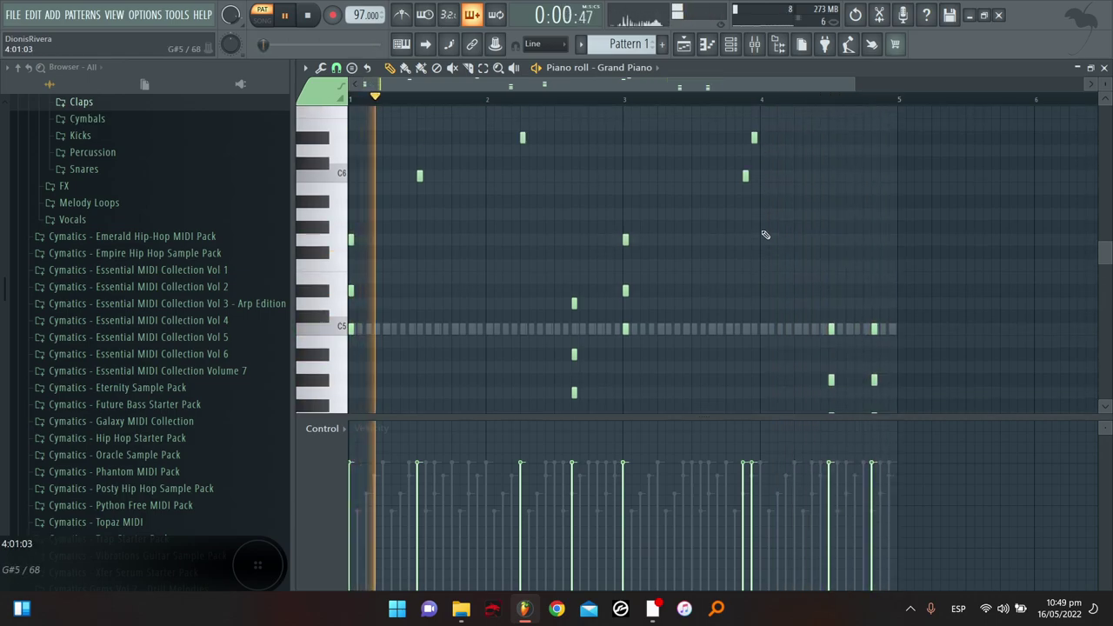
left_click(813, 176)
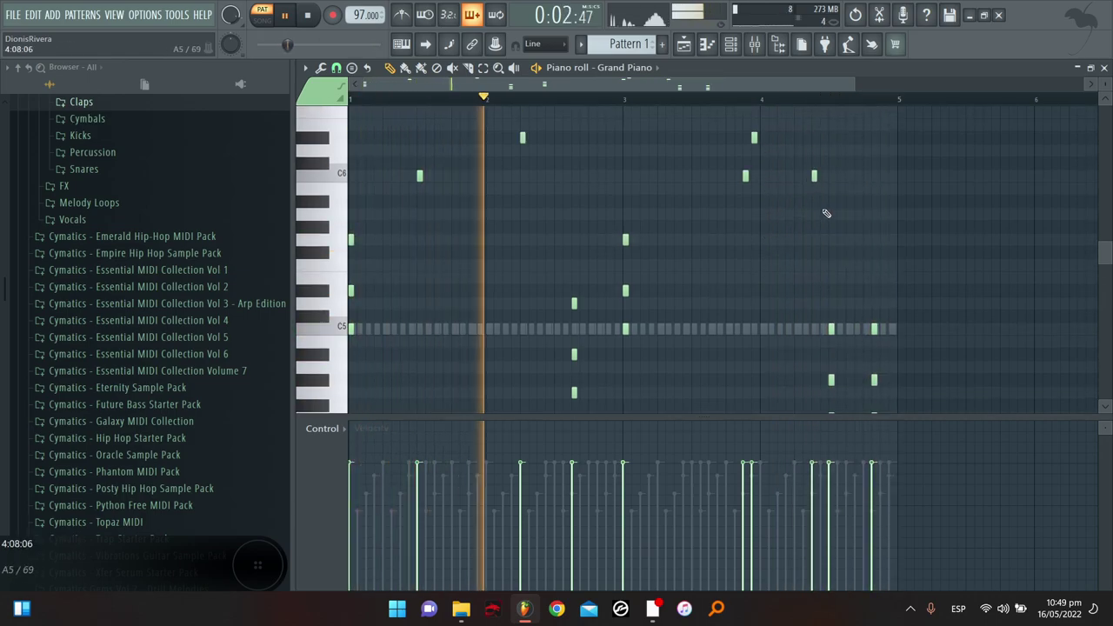
left_click(822, 201)
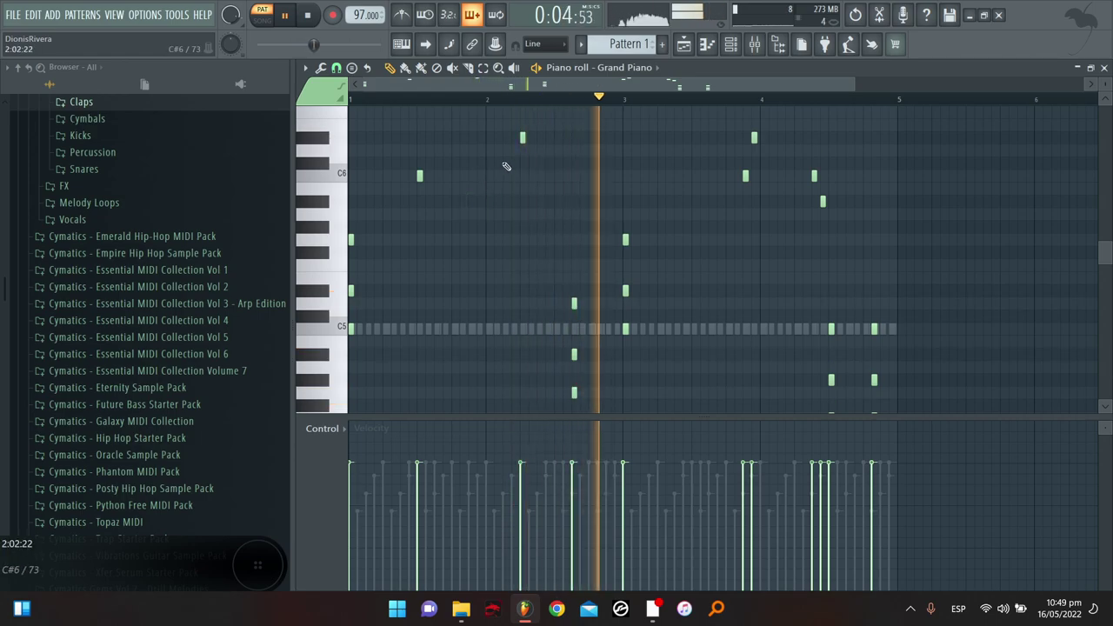
left_click(709, 176)
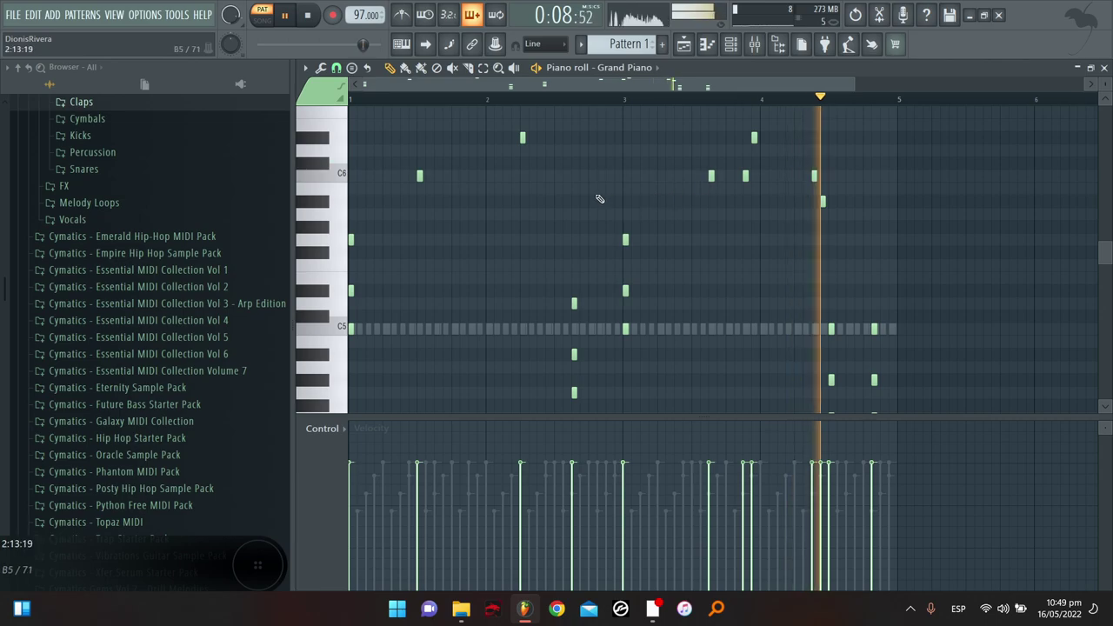
Add a D6 melody note in bar 2, trying step 6 as well and settling it on step 7
left_click(539, 150)
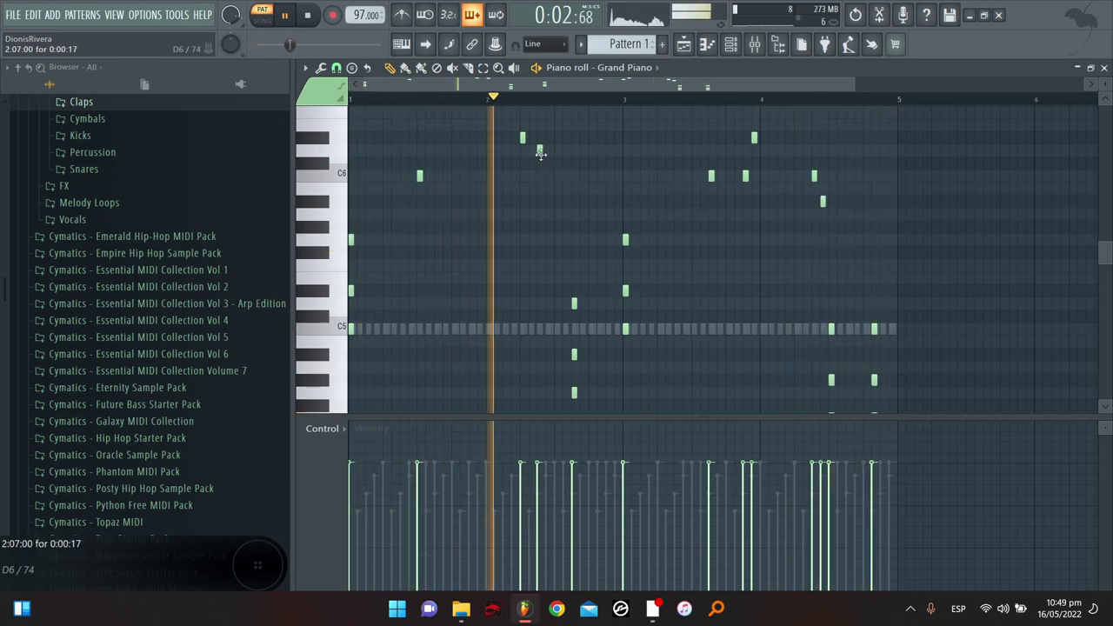
right_click(539, 150)
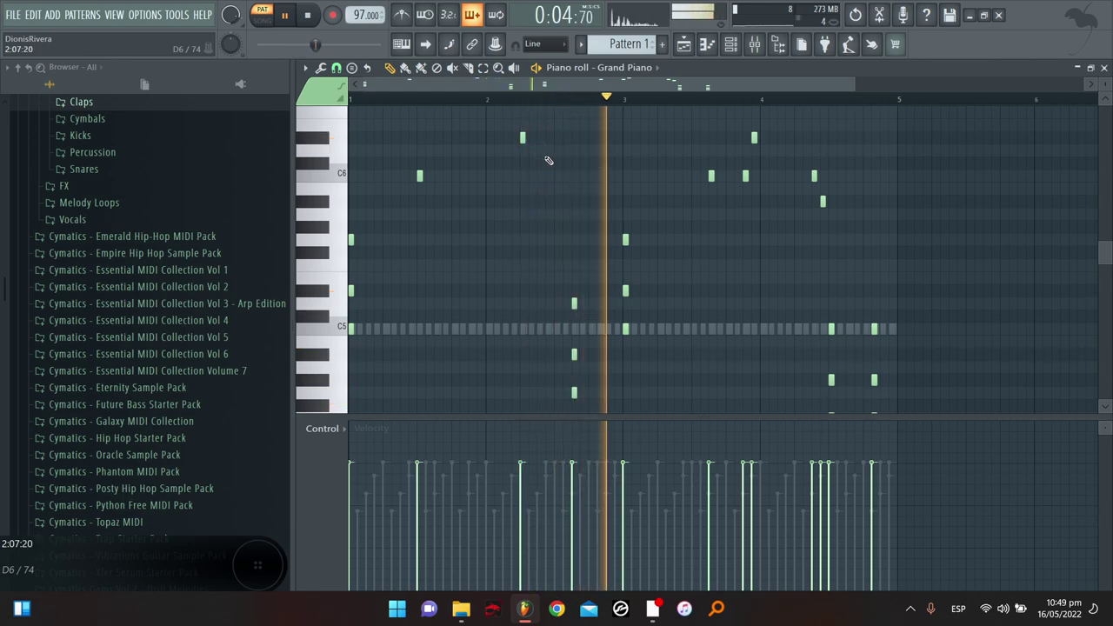
left_click(527, 149)
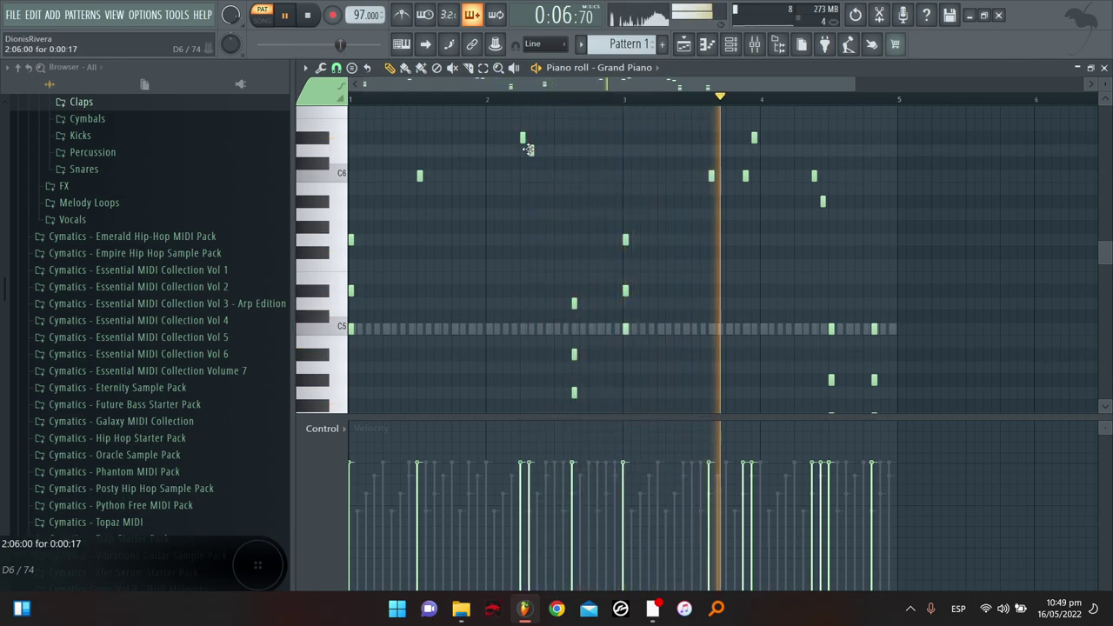
left_click_drag(527, 150, 539, 150)
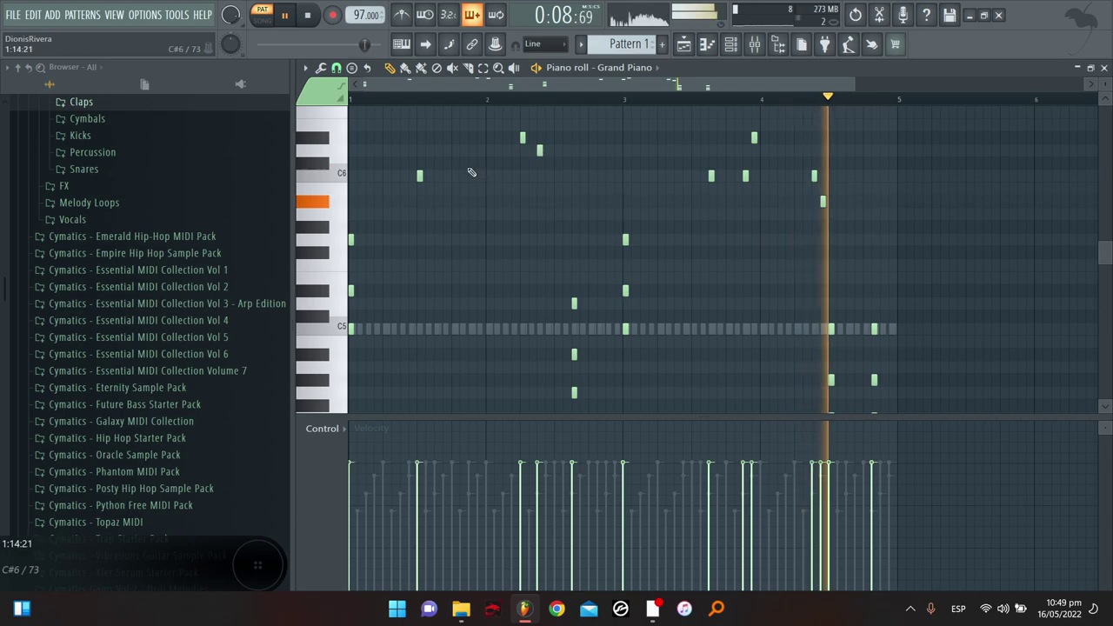
Try a D6 note at step 15 of bar 1, then replace it with G6 on the same step
left_click(470, 151)
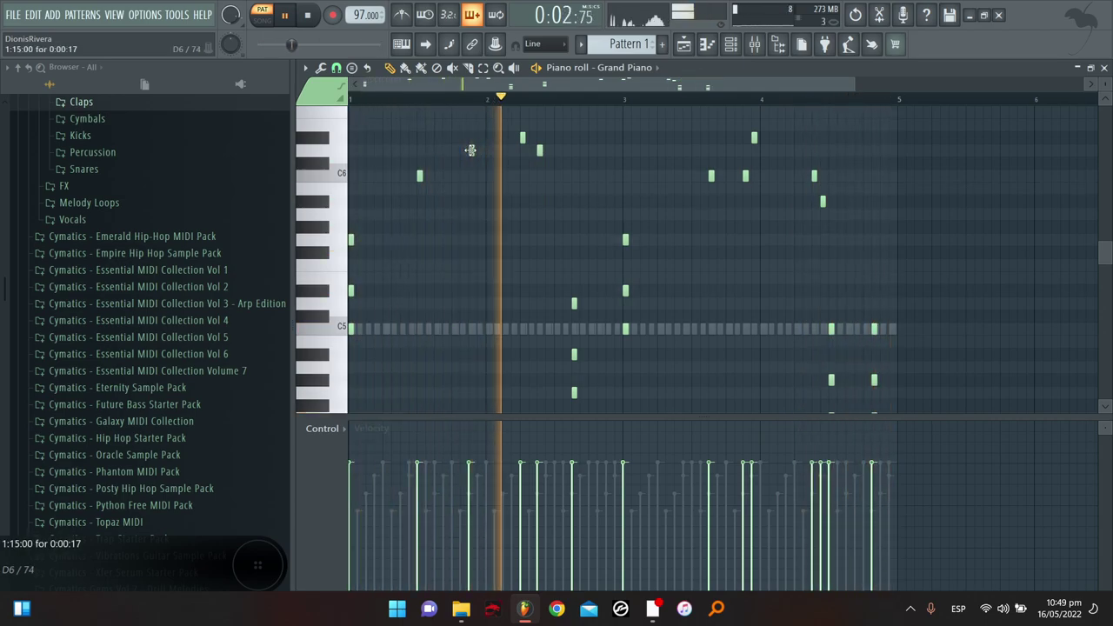
right_click(469, 151)
scroll(472, 157, "up", 3)
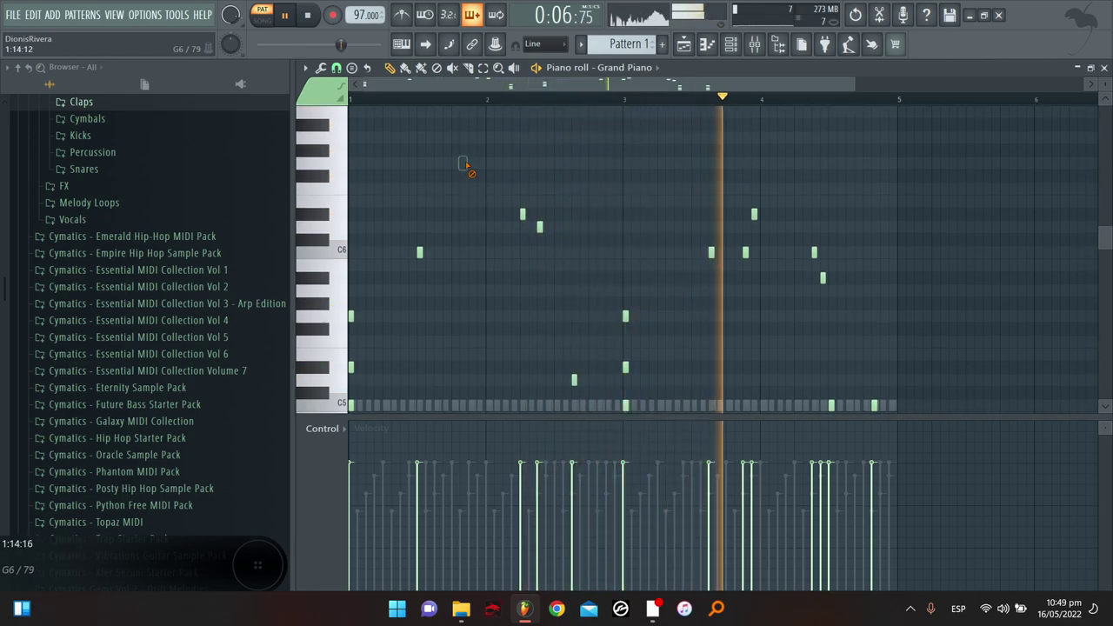
left_click(467, 165)
scroll(472, 174, "down", 2)
scroll(502, 215, "up", 2)
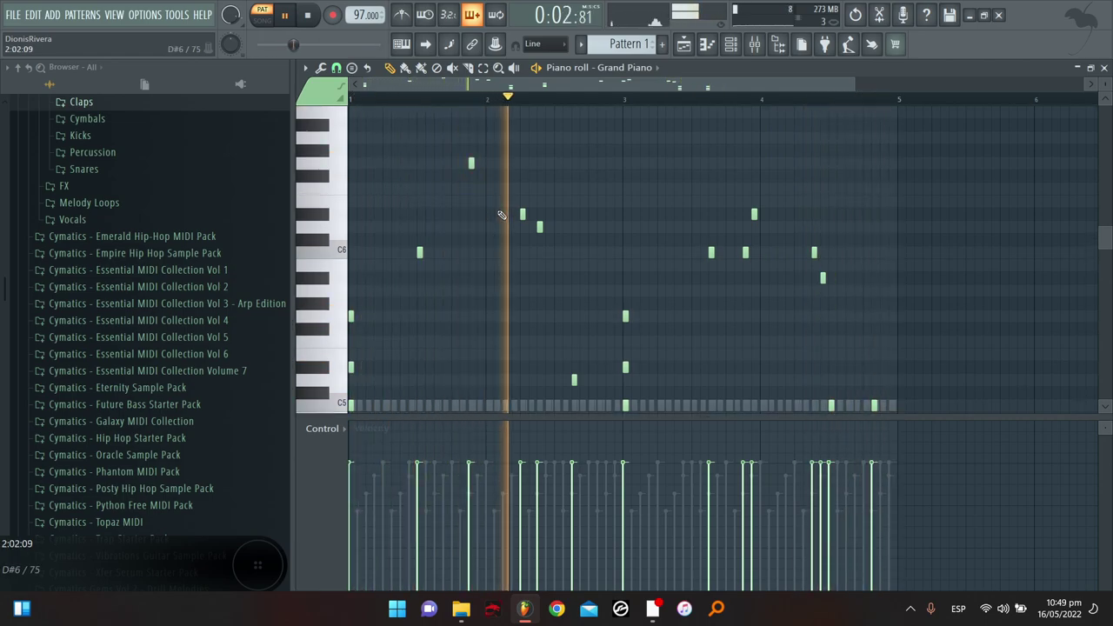
Lower the C6 melody note at step 11 of bar 3 to G5
scroll(502, 215, "down", 4)
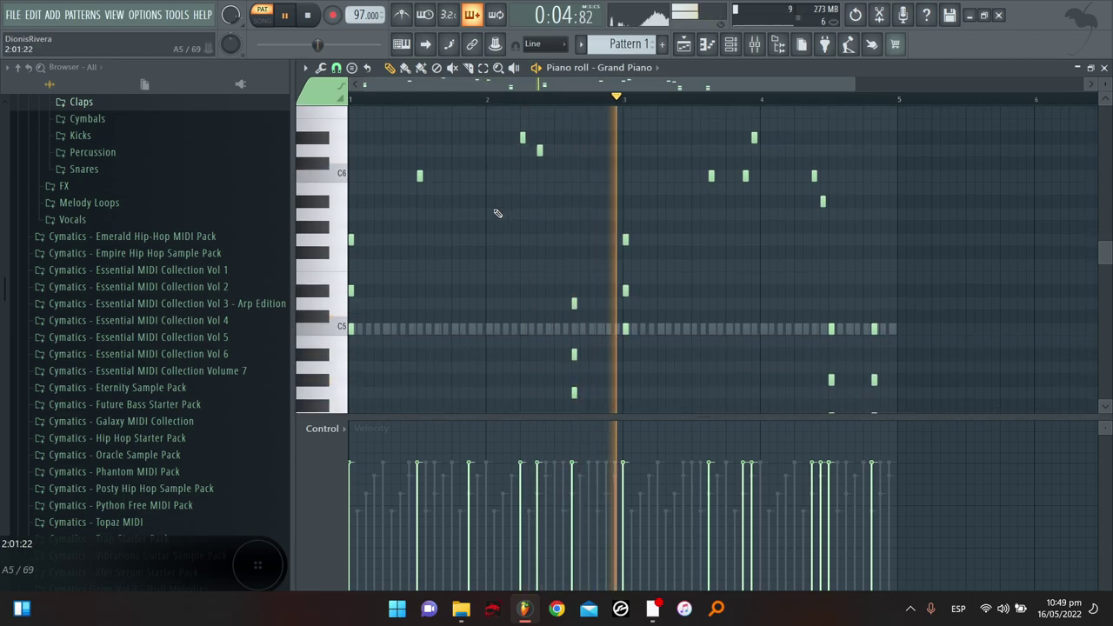
scroll(501, 214, "up", 2)
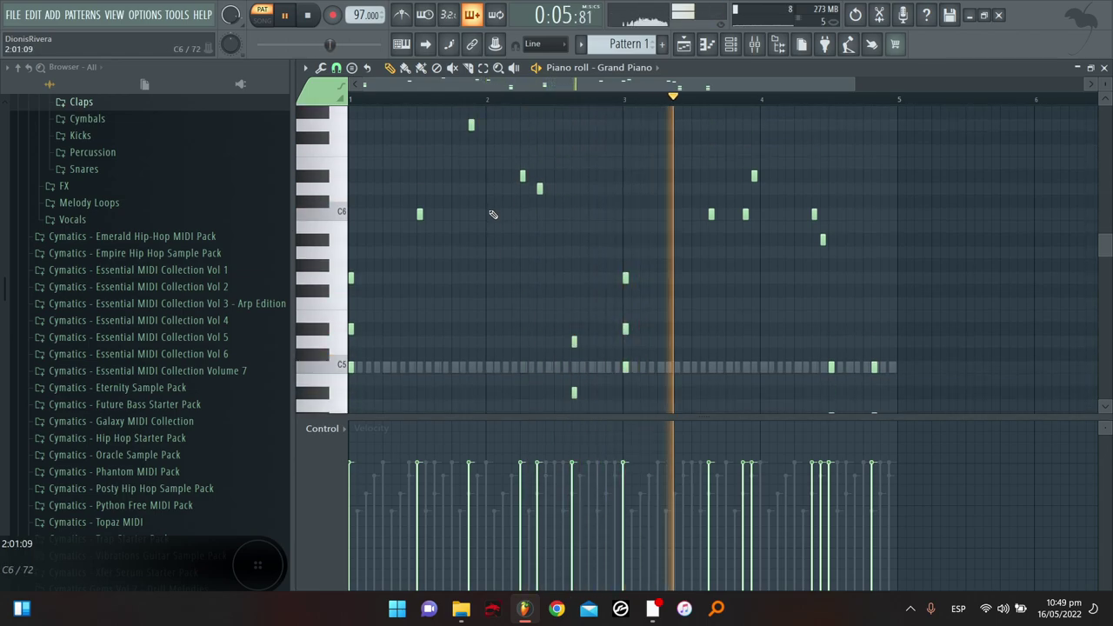
left_click(730, 46)
left_click(730, 46)
left_click_drag(711, 213, 709, 275)
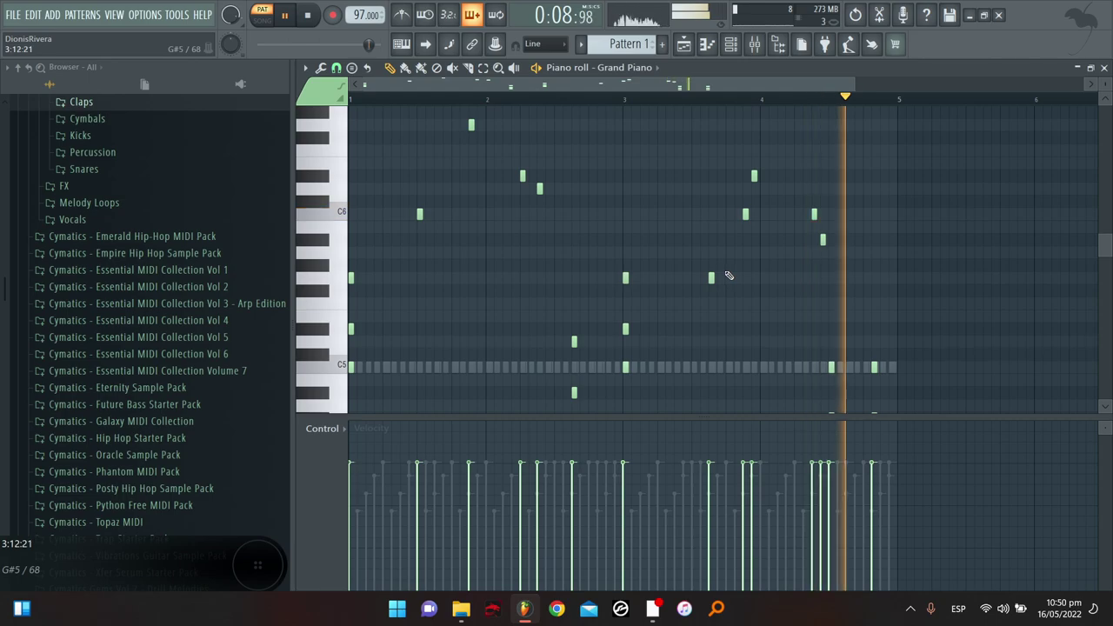
Route the Grand Piano channel to a free mixer track
left_click(731, 55)
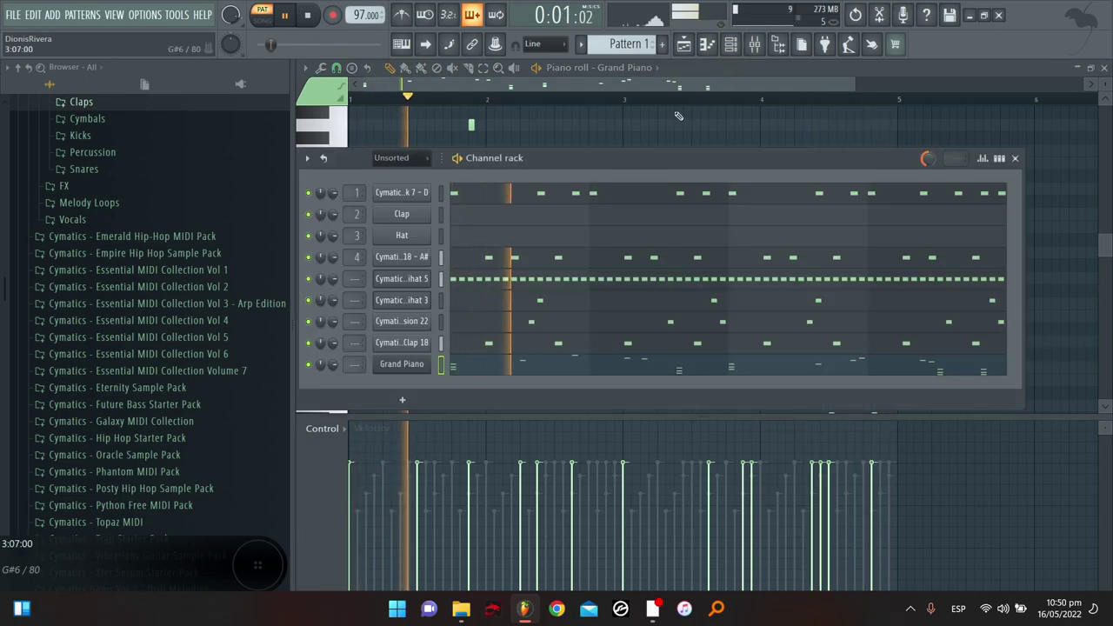
left_click(422, 370)
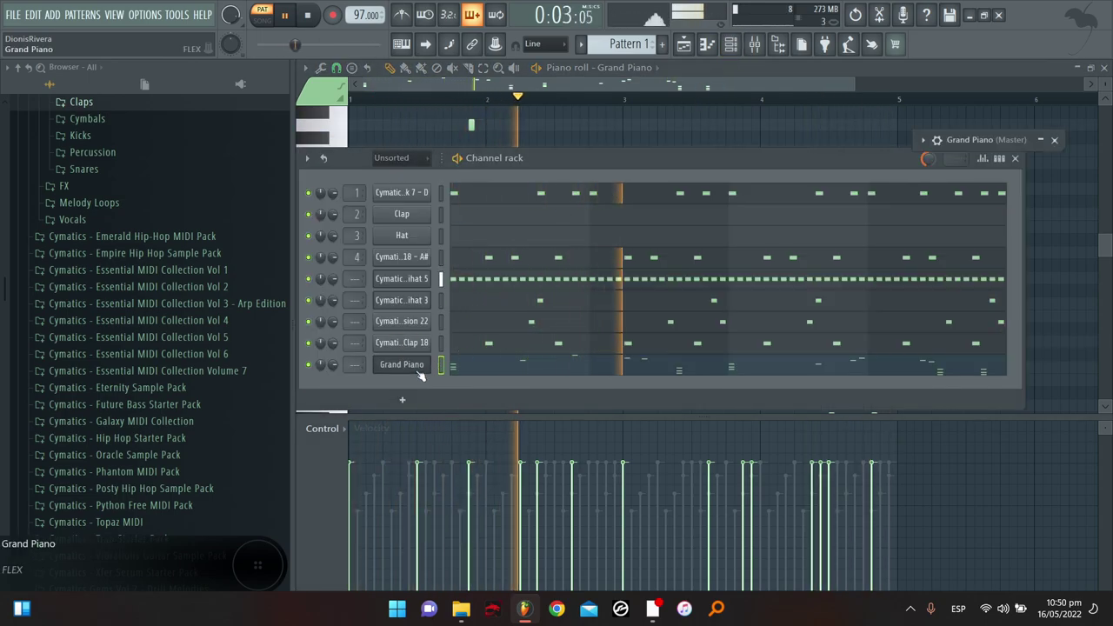
left_click(921, 140)
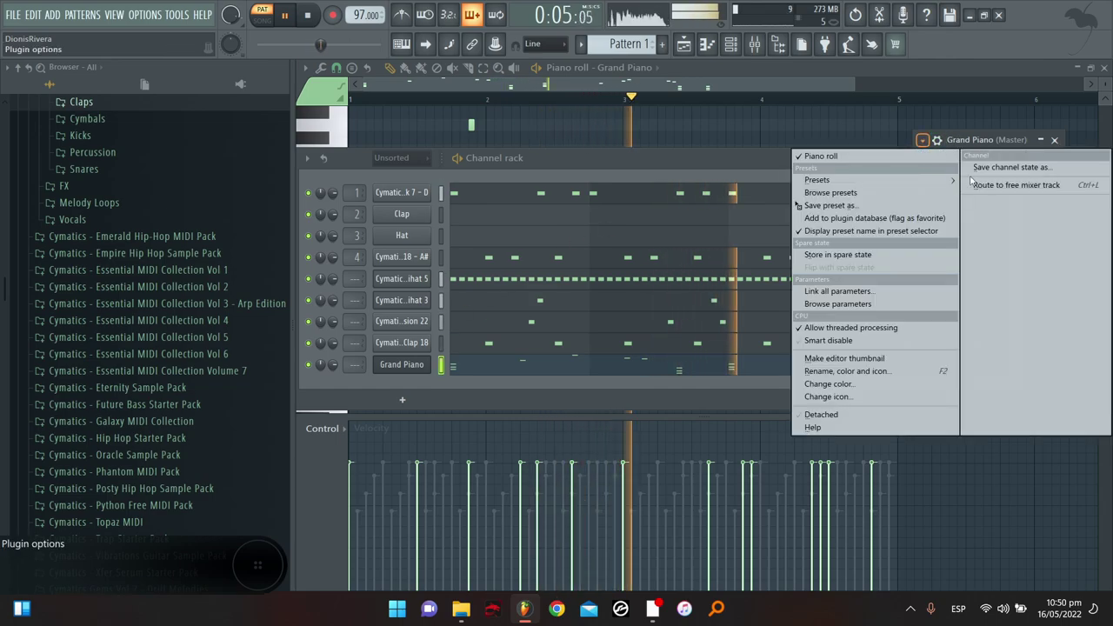
left_click(1034, 181)
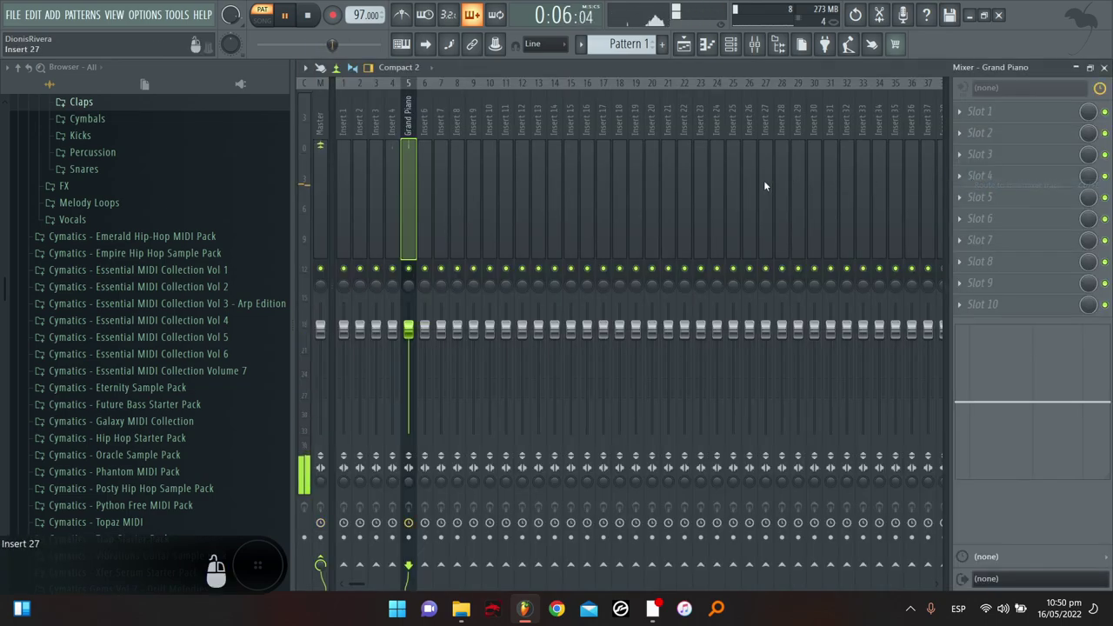
Load Fruity Parametric EQ 2 in slot 3 of the Grand Piano track, cutting the lows and setting the band 7 high shelf to -12.1 dB at 6806 Hz
left_click(950, 160)
left_click(645, 454)
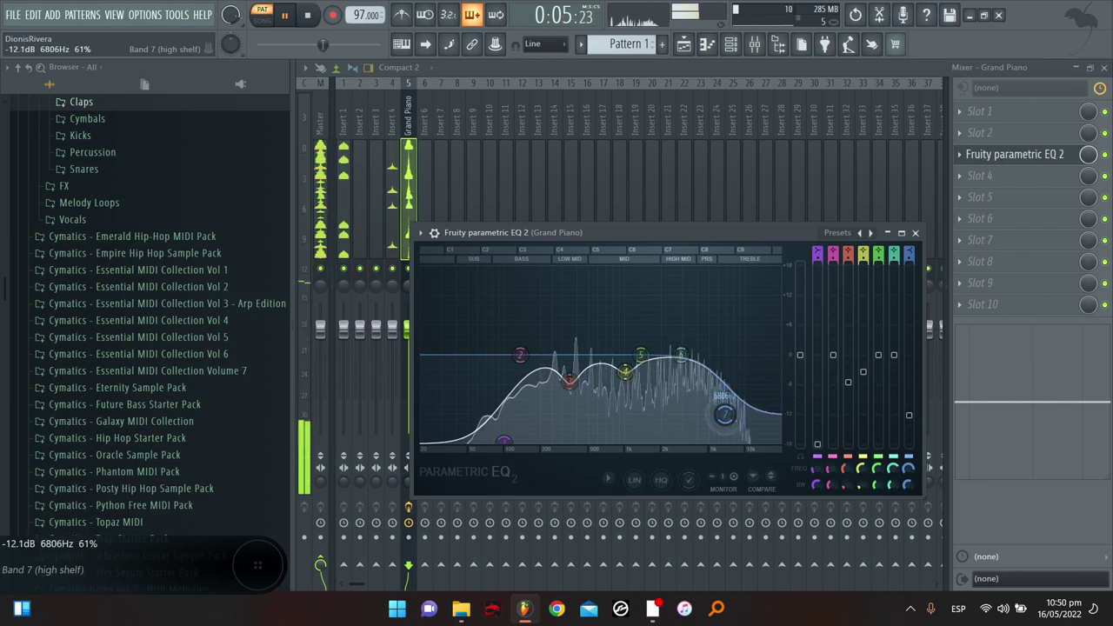
Load Fruity Reeverb 2 in slot 10 of the Grand Piano track, adjust its modulation and room size, and lower its mix level
left_click(1003, 304)
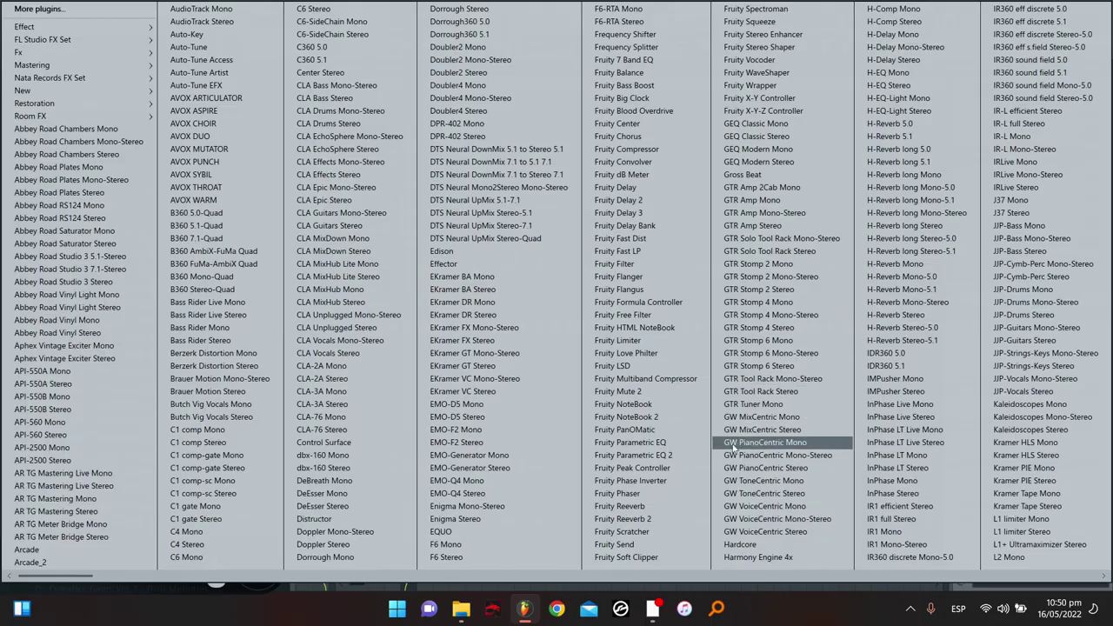
left_click(680, 518)
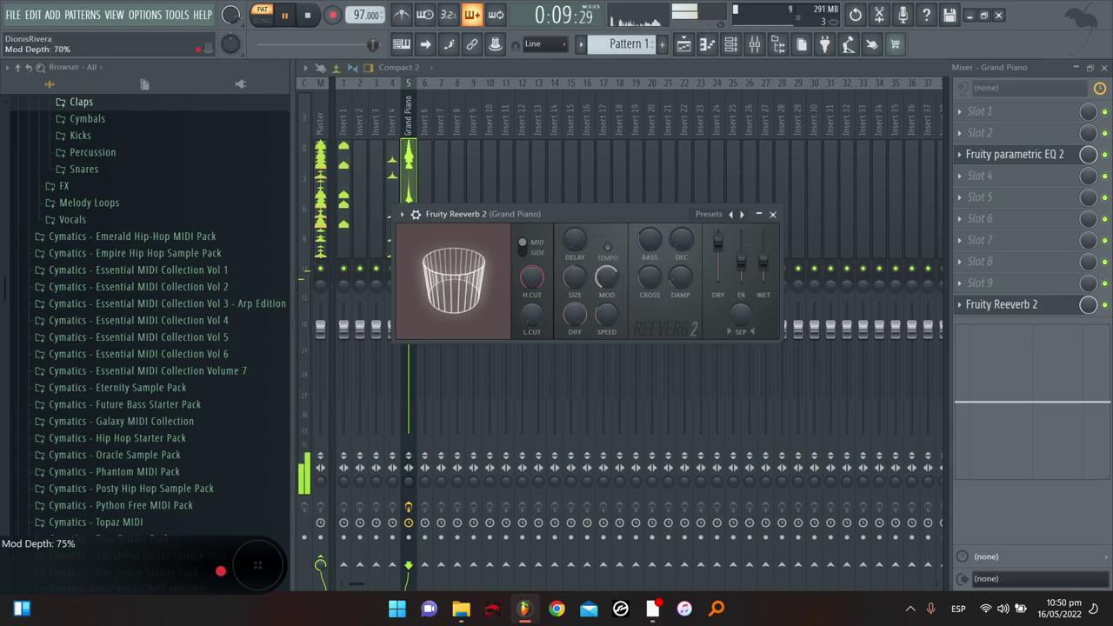
right_click(598, 284)
left_click(606, 293)
left_click_drag(575, 277, 574, 265)
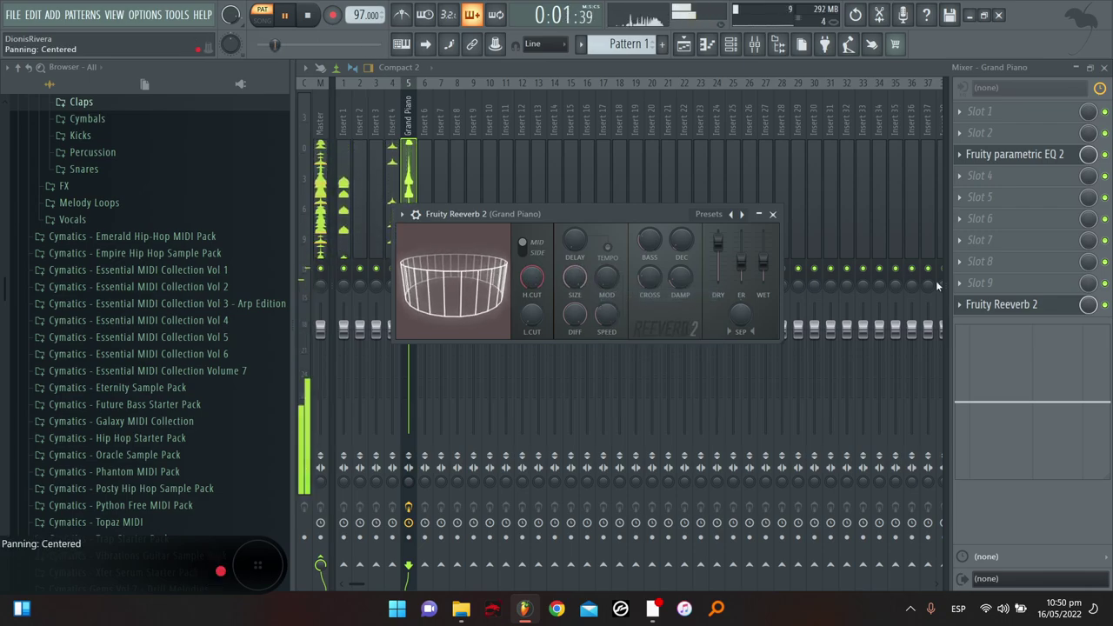
left_click(1014, 305)
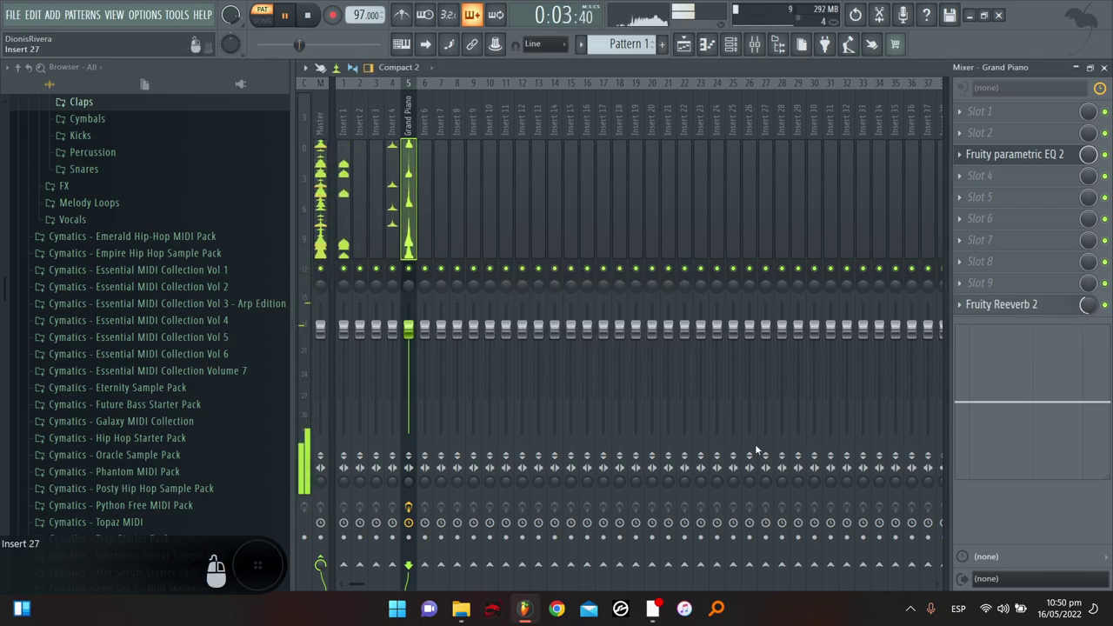
Load Fruity Peak Controller in slot 7 and Fruity Delay 2 in slot 8 of the Grand Piano track, with the delay's feedback set to ping-pong
left_click(986, 239)
left_click(670, 468)
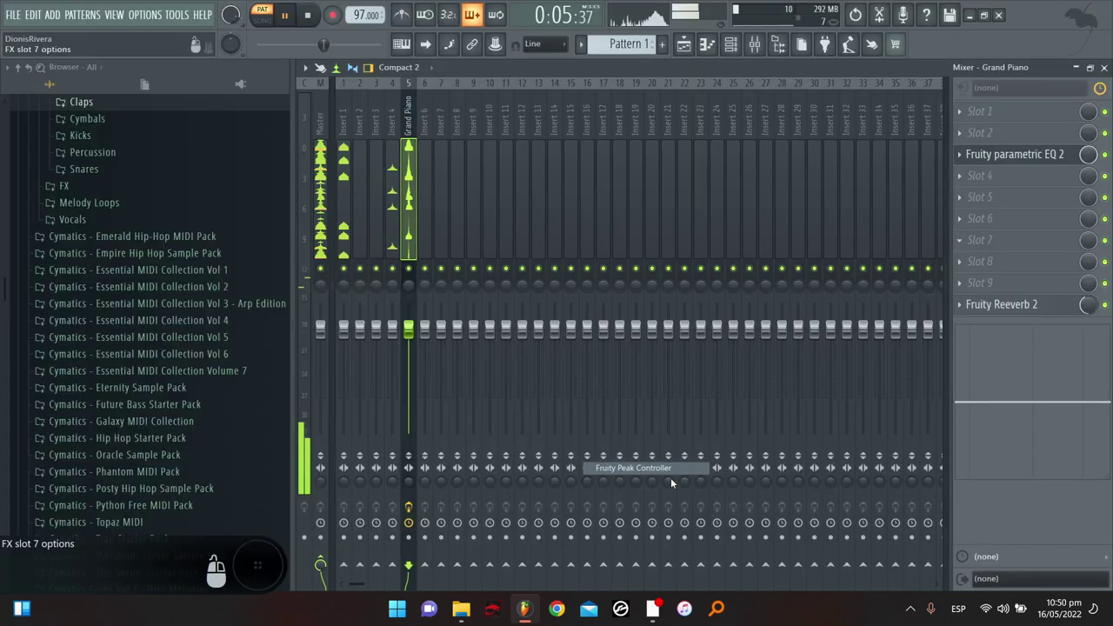
left_click(1058, 280)
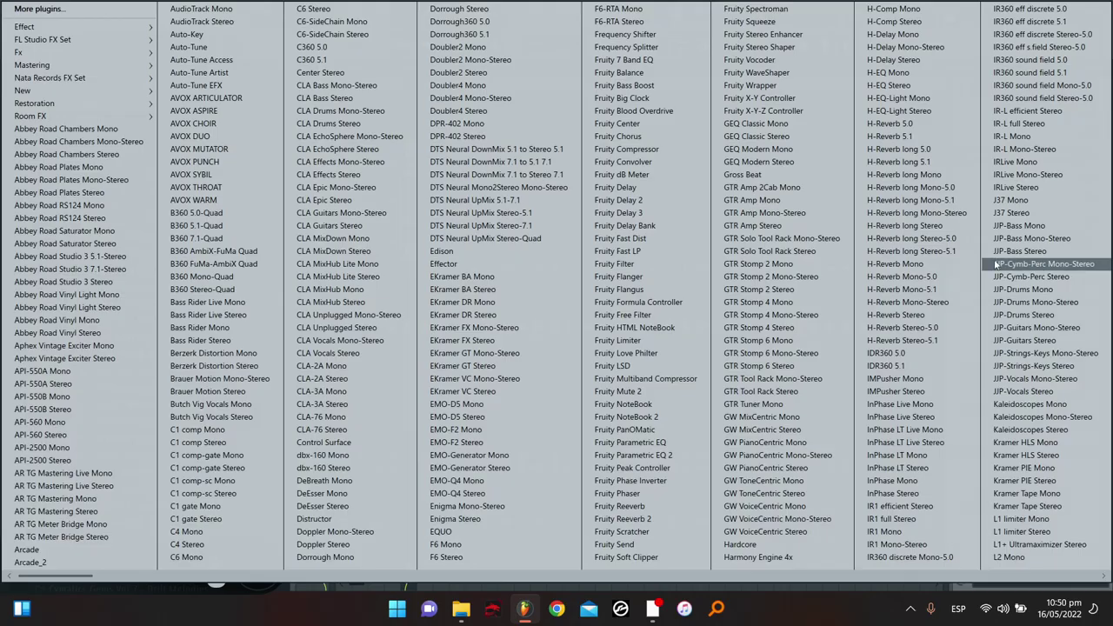
left_click(619, 200)
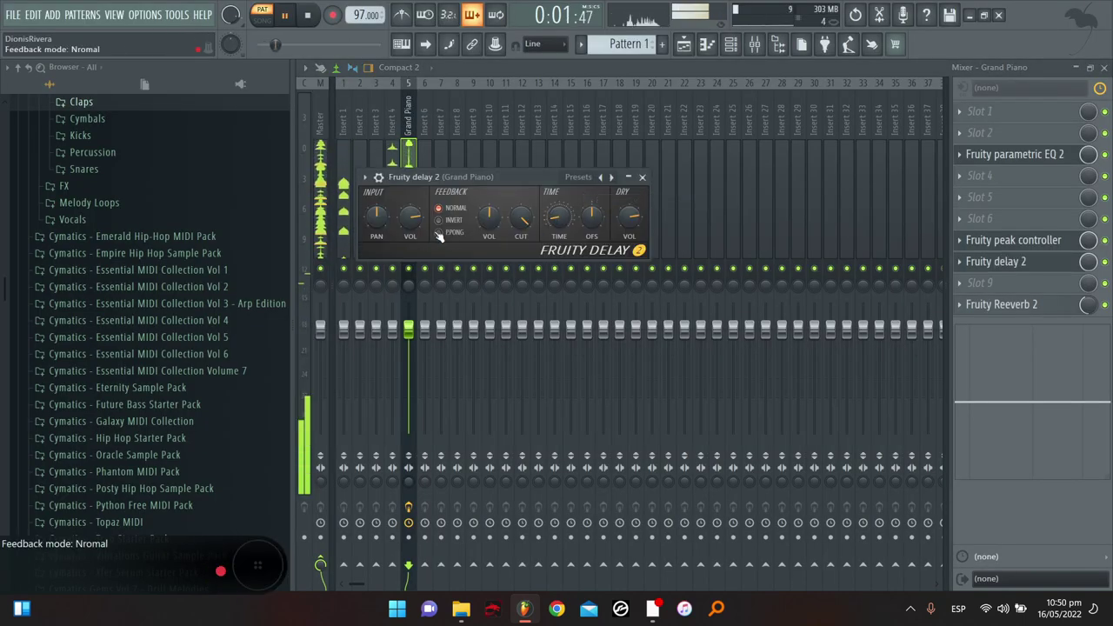
left_click(1066, 262)
Link Fruity Delay 2's mix level to Peak ctrl - Peak, choose a mapping formula, and set the delay's input volume to 68%
right_click(1088, 262)
left_click(1058, 398)
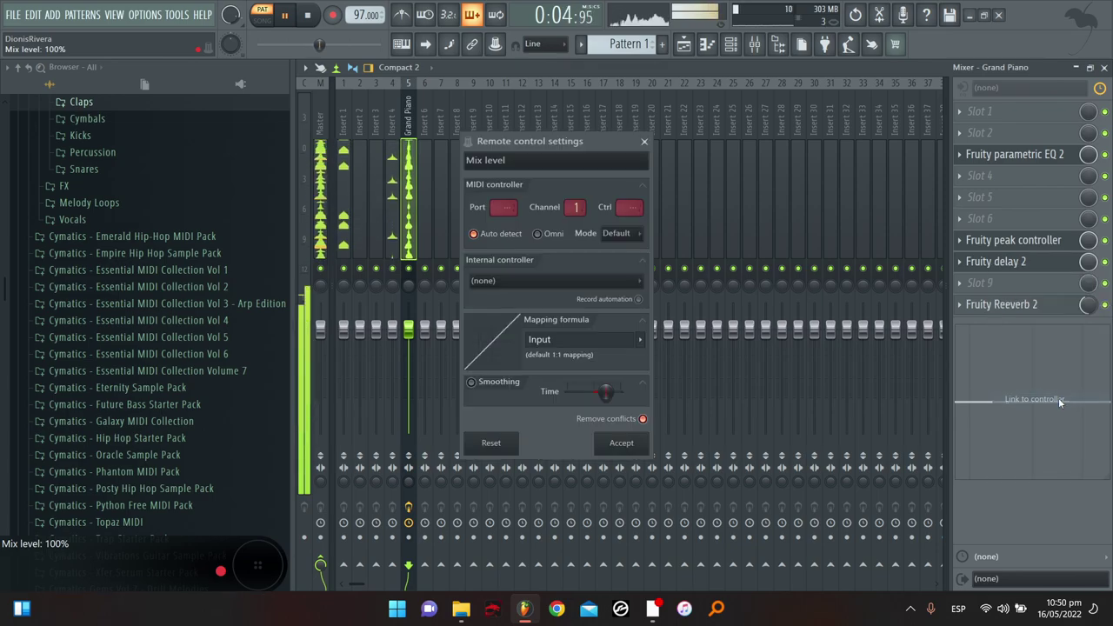
left_click(636, 285)
left_click(574, 342)
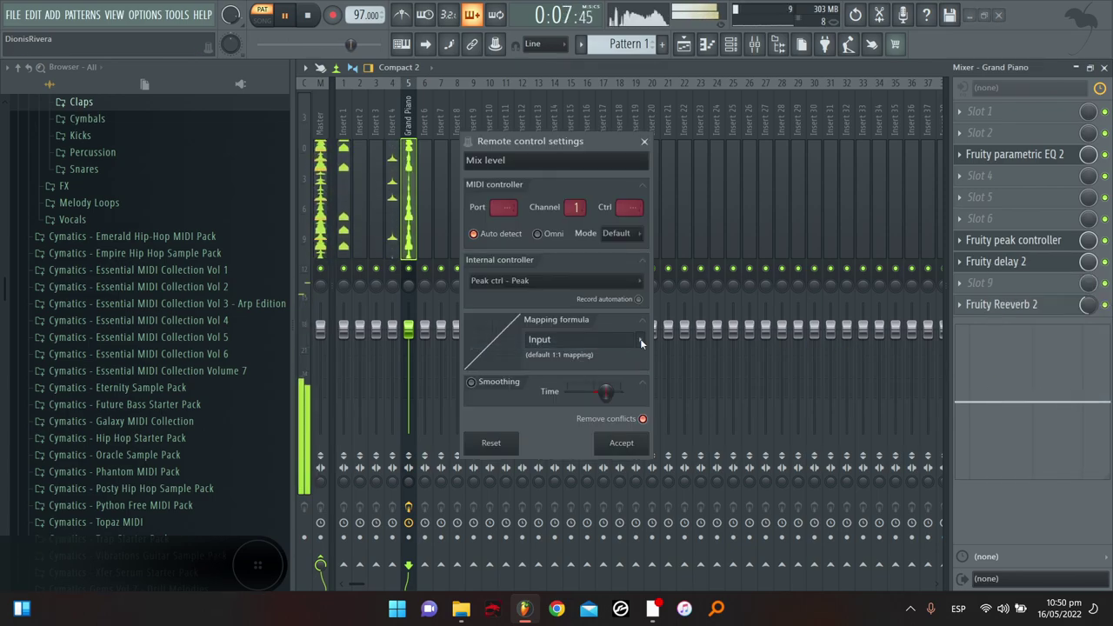
left_click(639, 339)
left_click(661, 380)
left_click(639, 438)
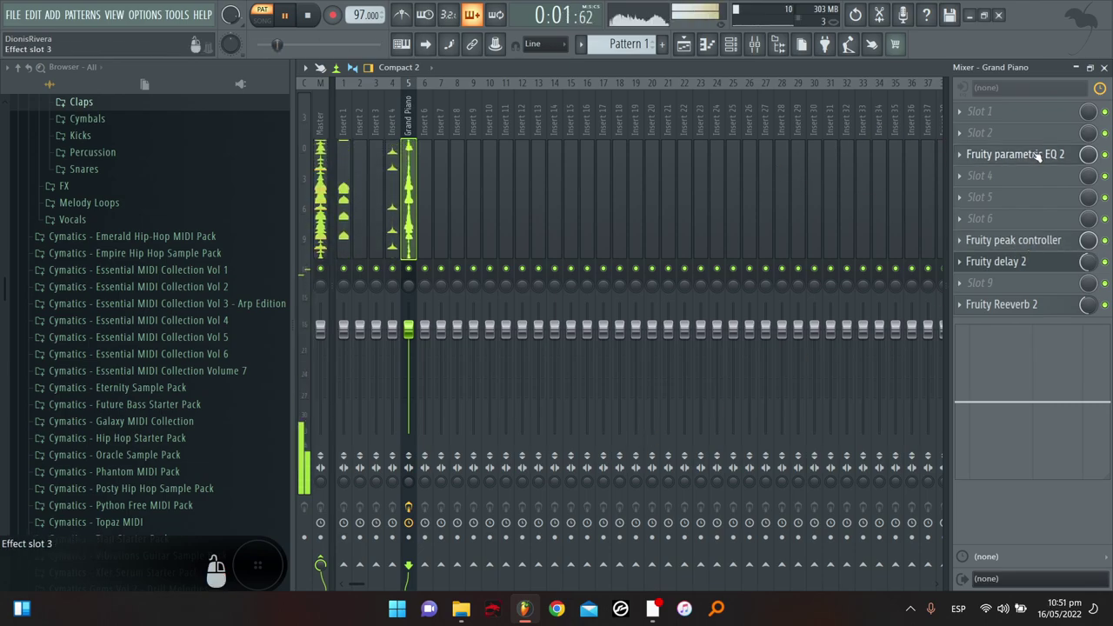
left_click(1035, 268)
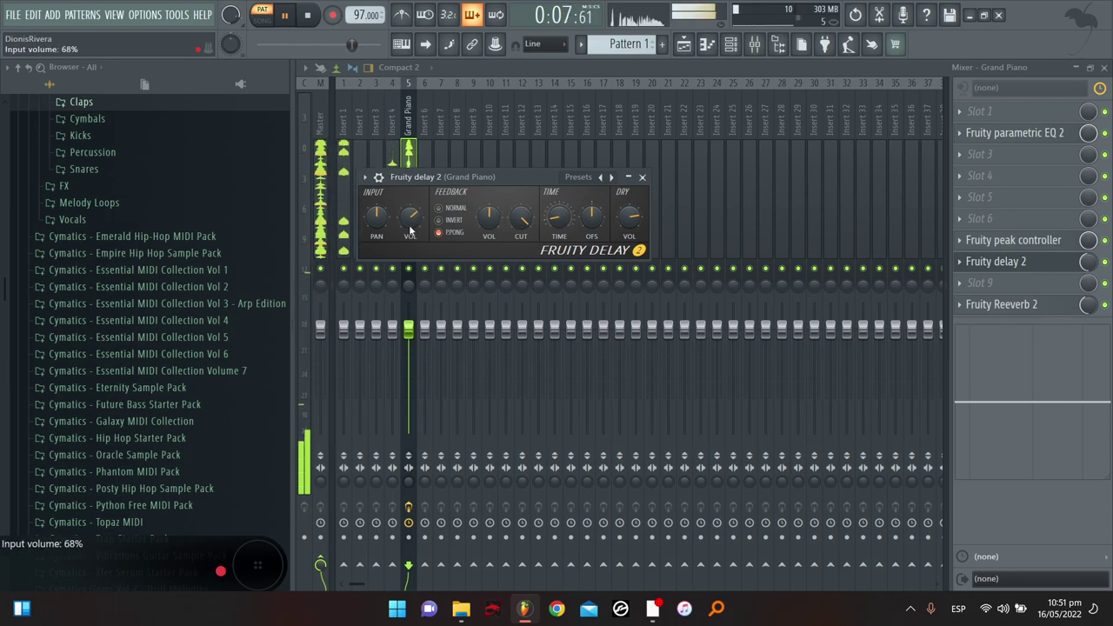
Load Fruity Blood Overdrive in slot 4 of the kick's mixer track, Insert 1, and set its pre-amp to about 0.267
left_click(730, 48)
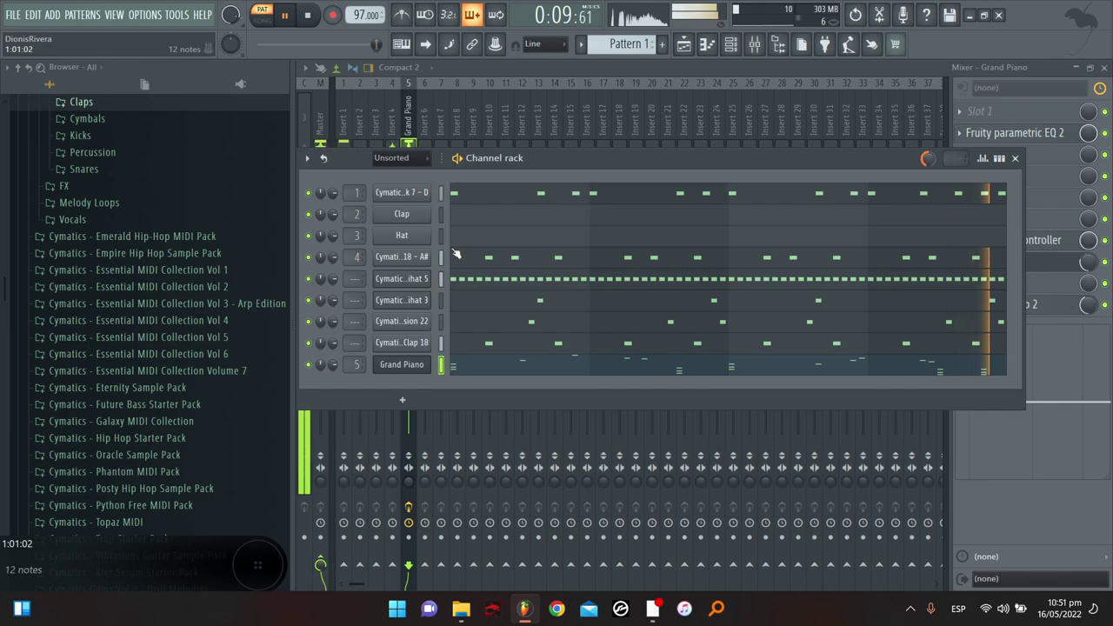
left_click(404, 193)
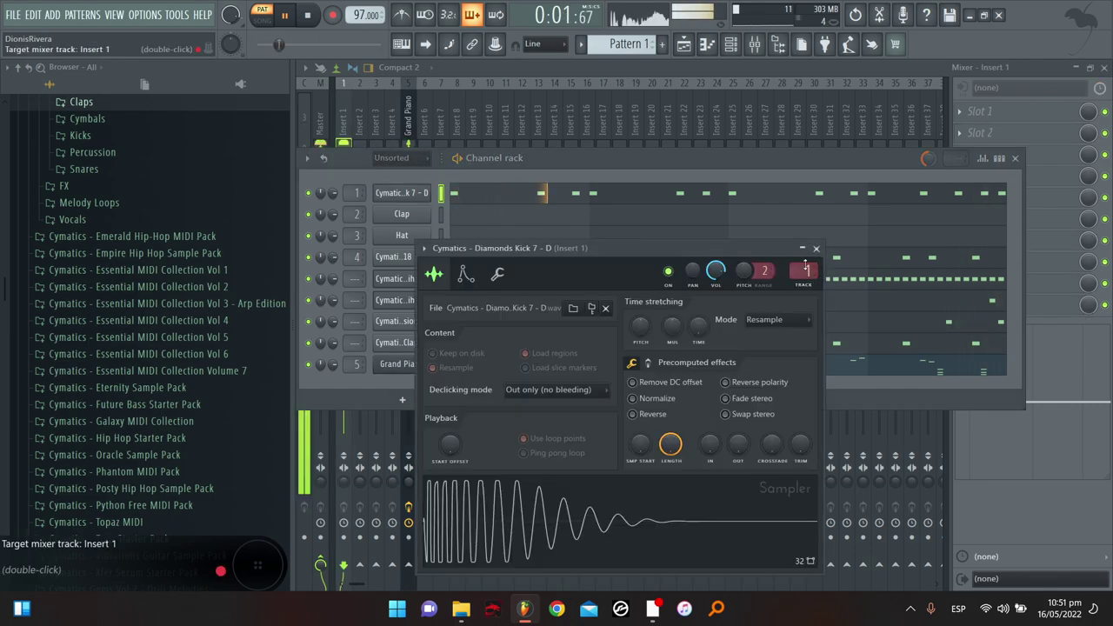
double_click(805, 270)
left_click(1015, 180)
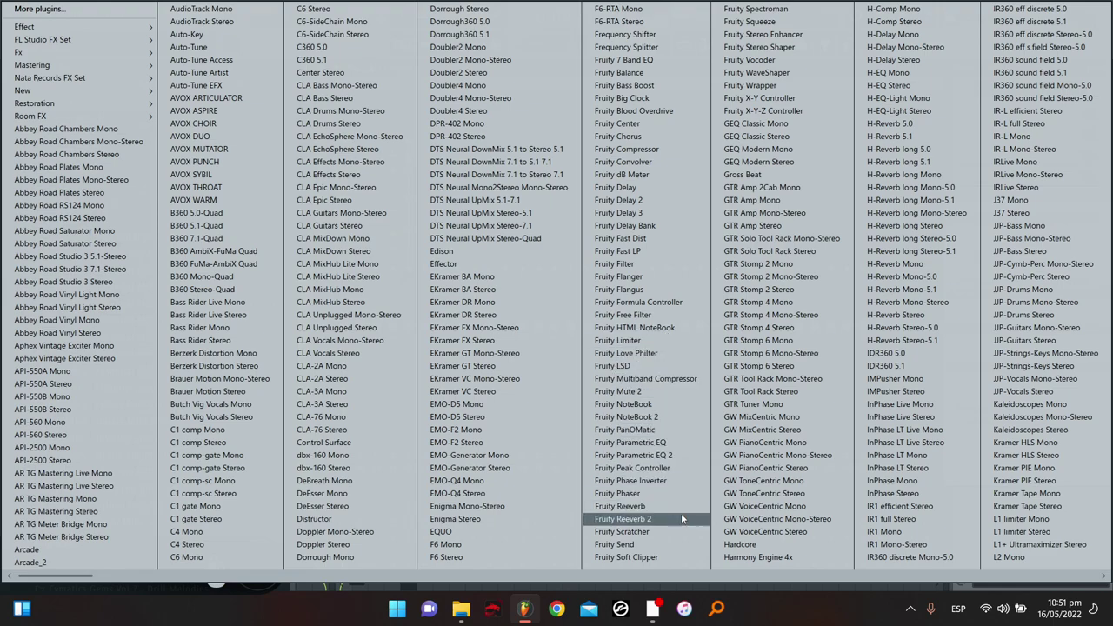
left_click(657, 111)
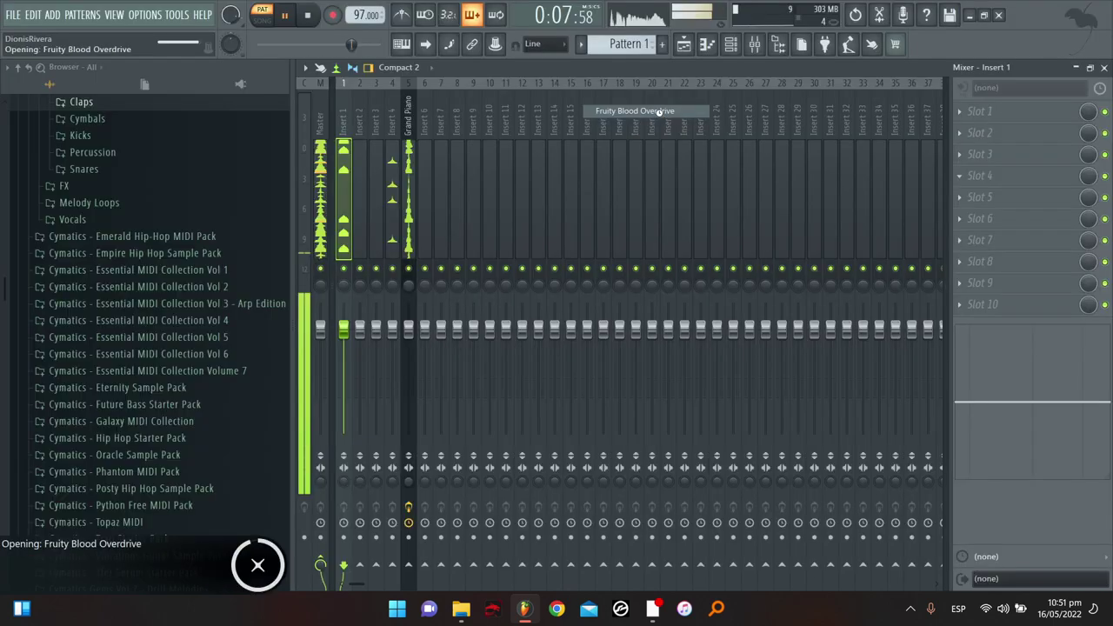
left_click_drag(582, 323, 583, 314)
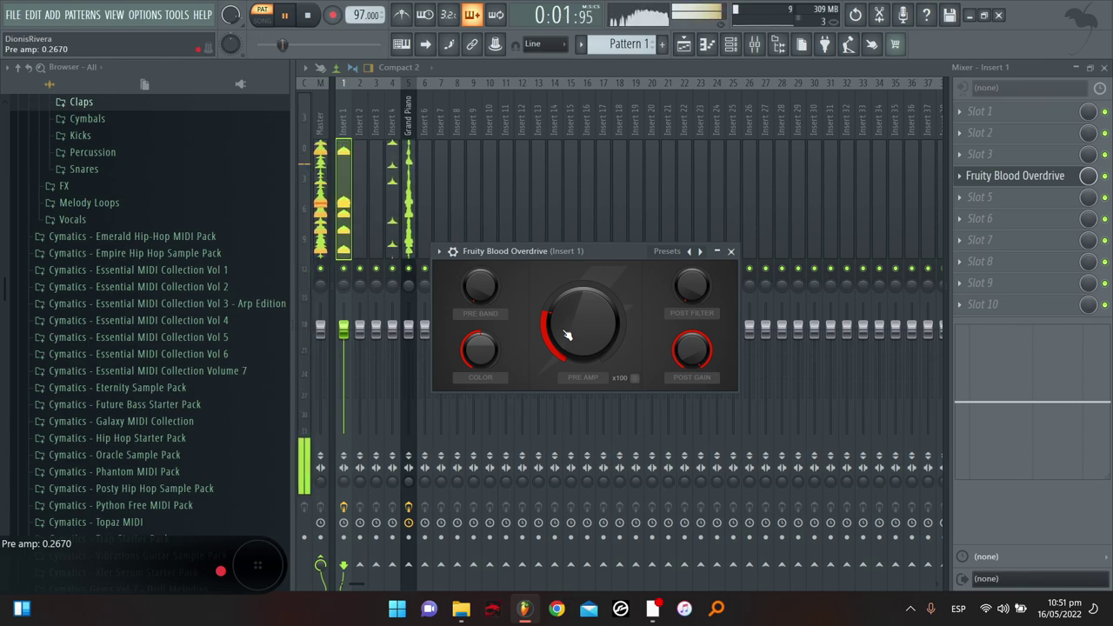
Lower the velocity of the last kick note, at step 16 of bar 4, in several passes while checking the mixer levels
left_click(733, 45)
key("F7")
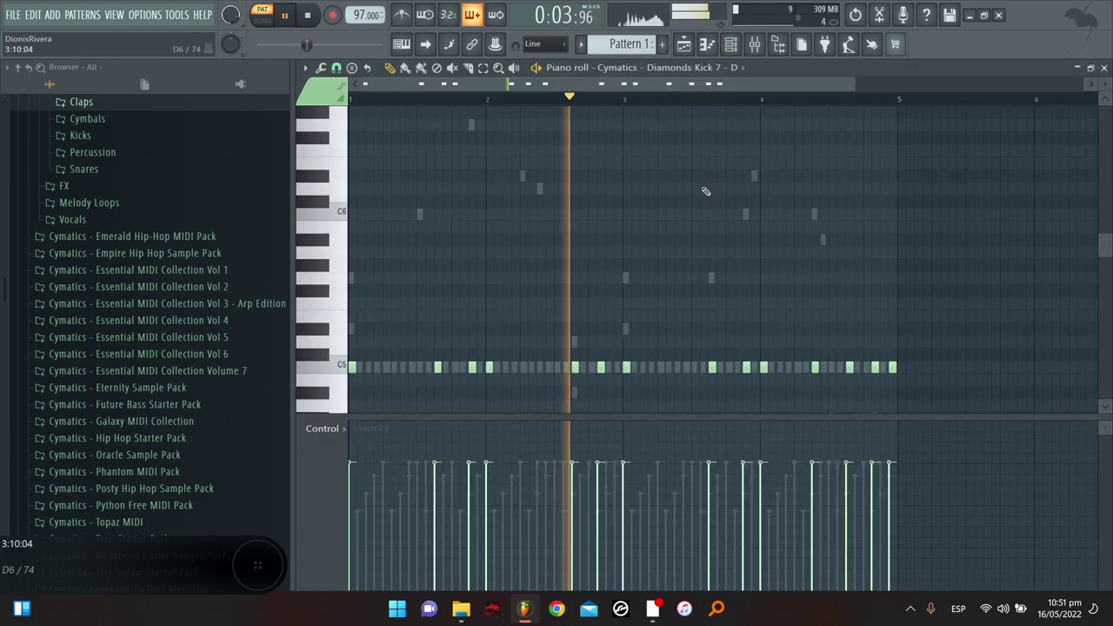
mouse_move(888, 487)
left_mouse_down()
mouse_move(877, 506)
mouse_move(878, 465)
left_mouse_up()
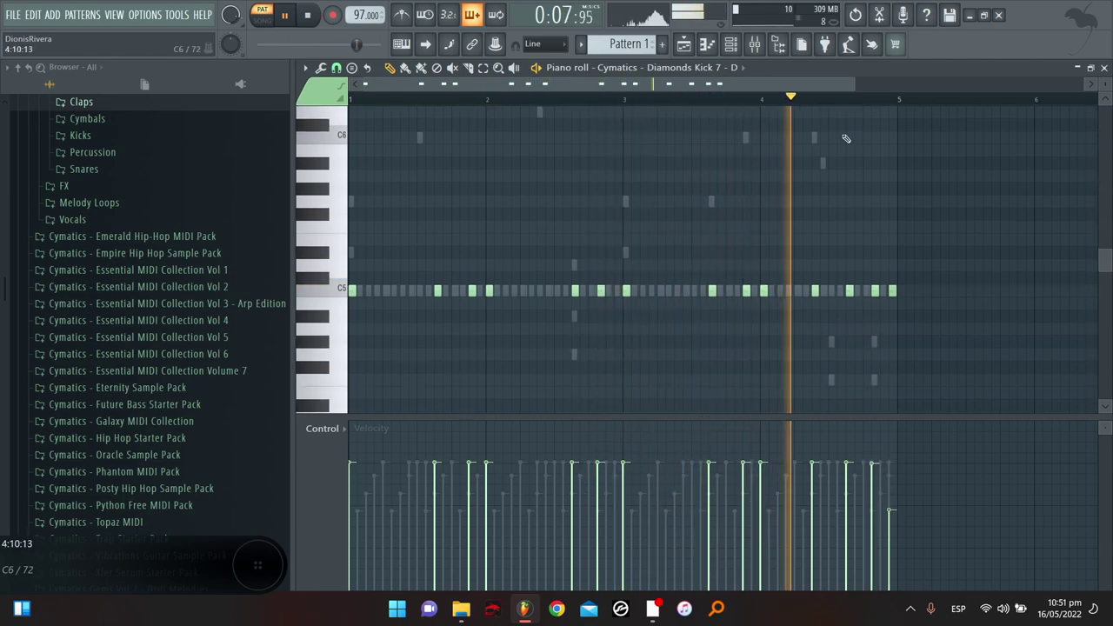
left_click(754, 44)
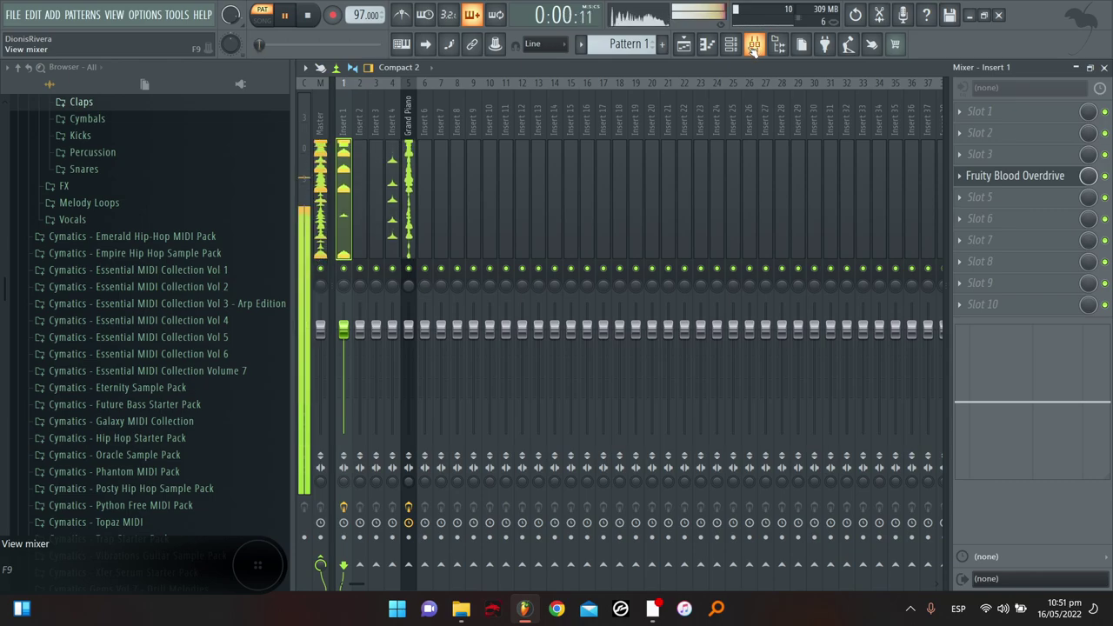
left_click(727, 49)
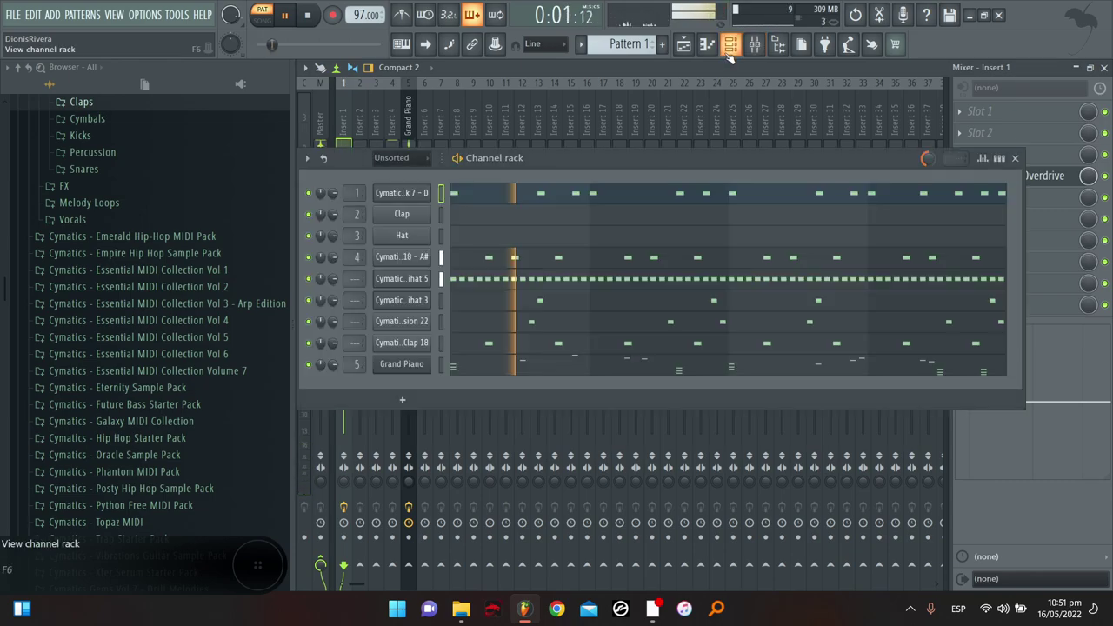
left_click(876, 197)
left_click_drag(898, 513, 891, 525)
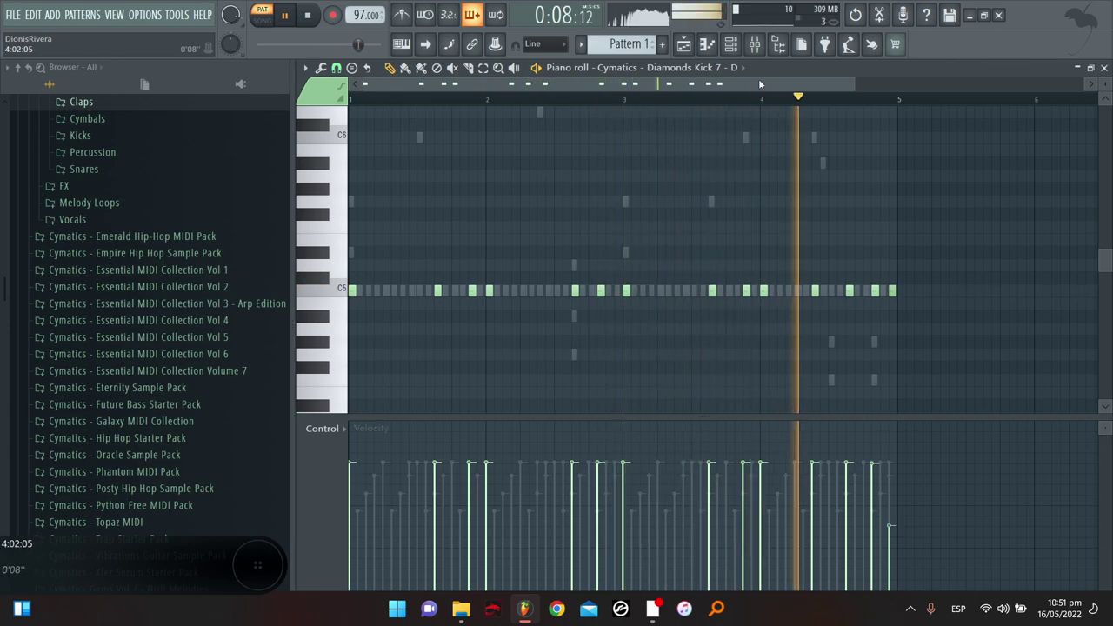
left_click(753, 45)
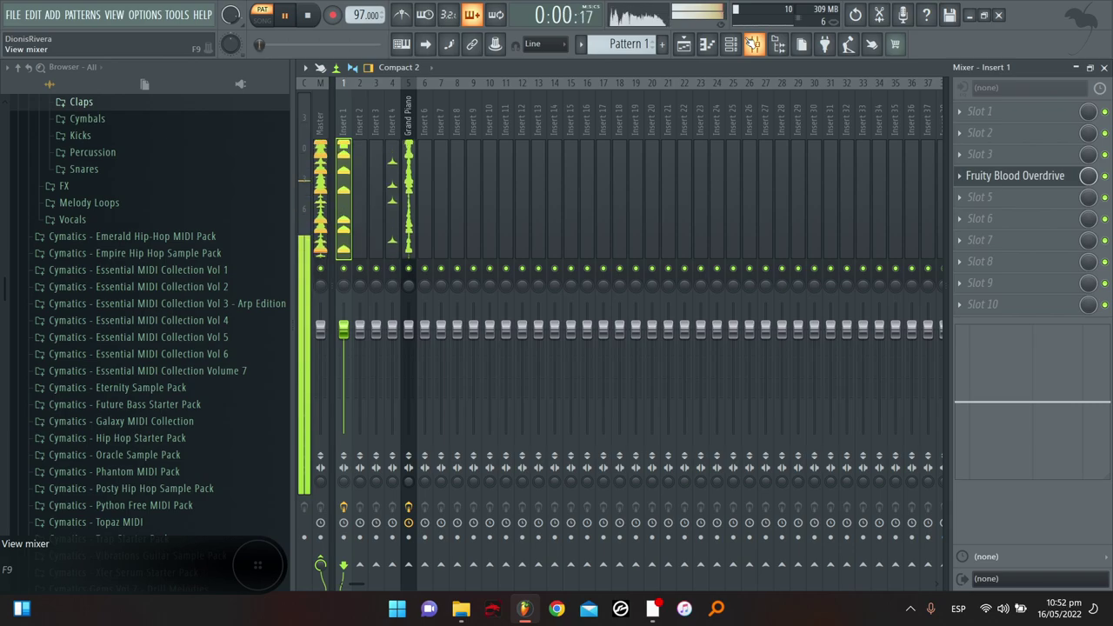
left_click(732, 46)
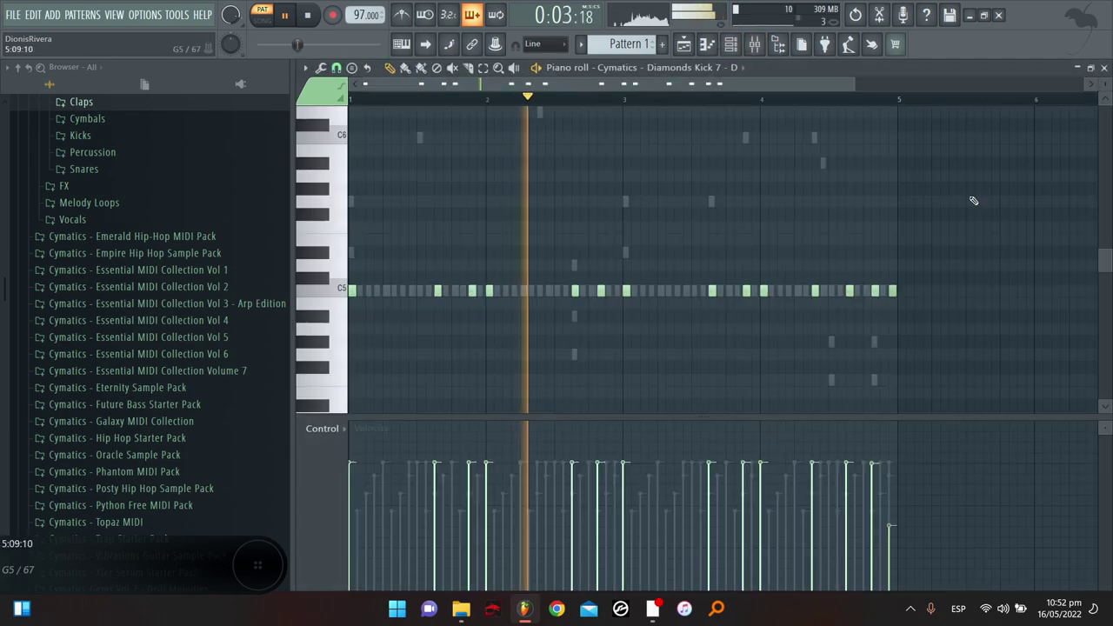
left_click(974, 198)
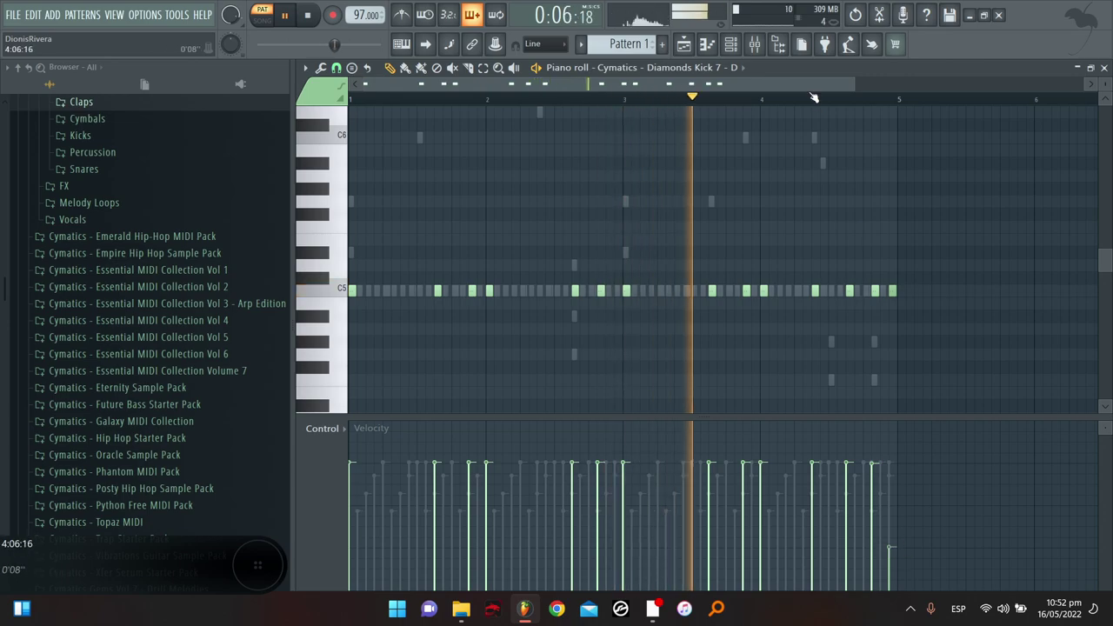
Route the Diamonds Closed Hihat 5 channel to a free mixer track and restore the mixer to a smaller floating window beside the channel rack
left_click(755, 47)
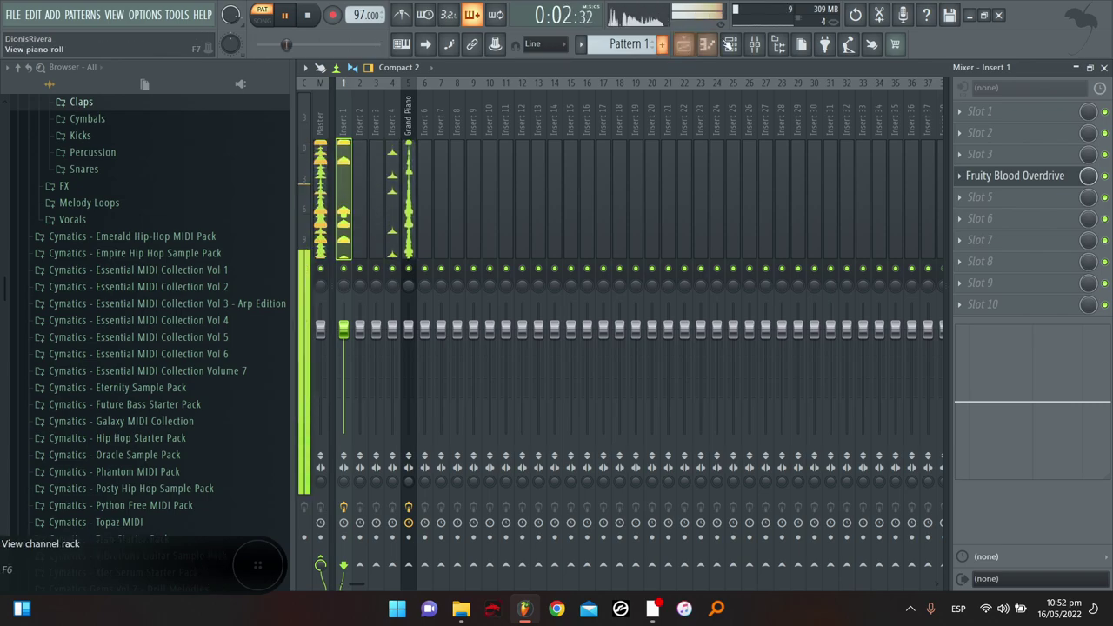
left_click(733, 45)
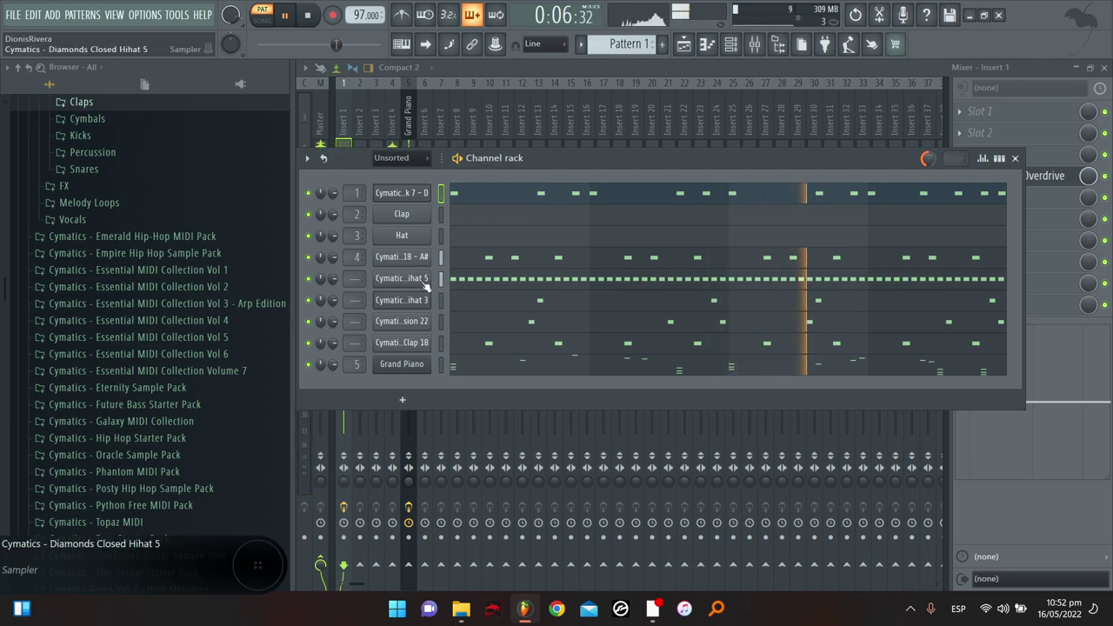
left_click(424, 279)
left_click(626, 328)
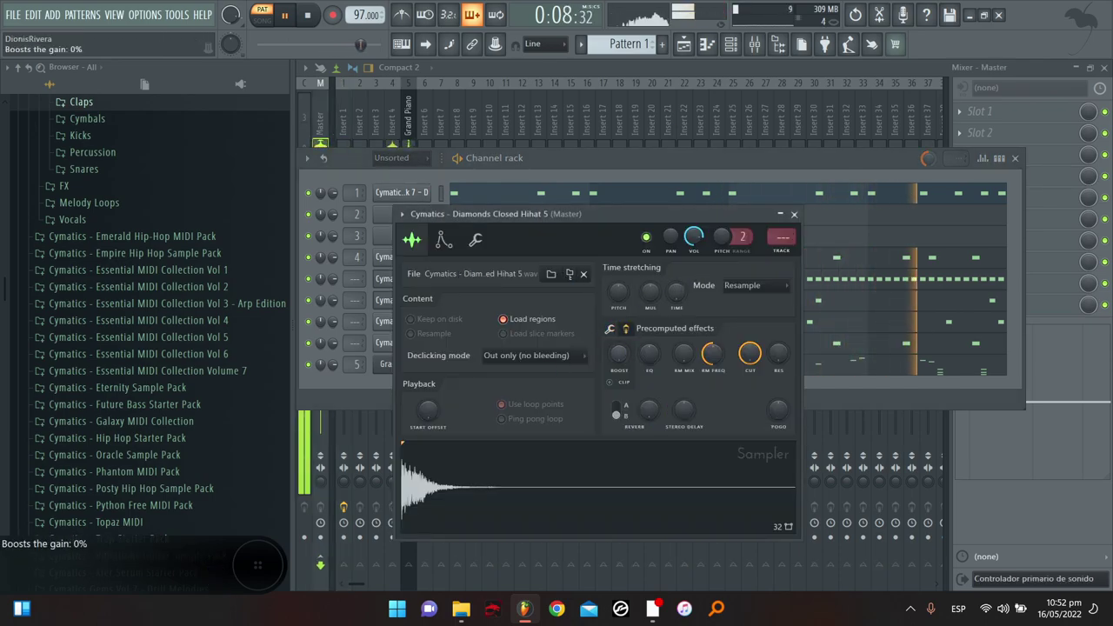
left_click_drag(606, 159, 883, 348)
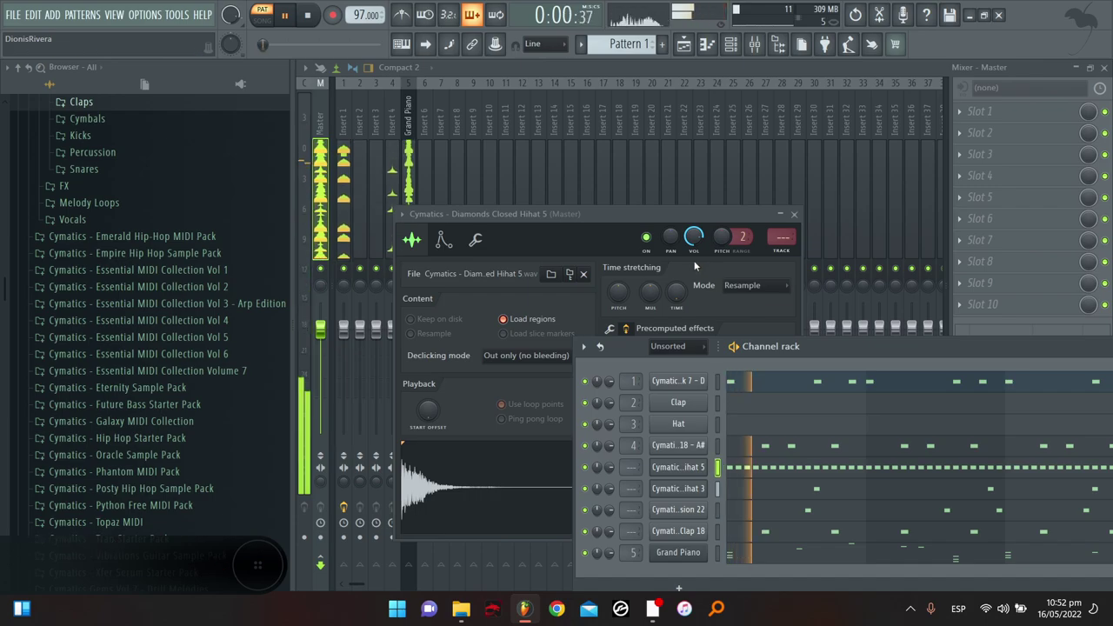
left_click(402, 213)
left_click(592, 257)
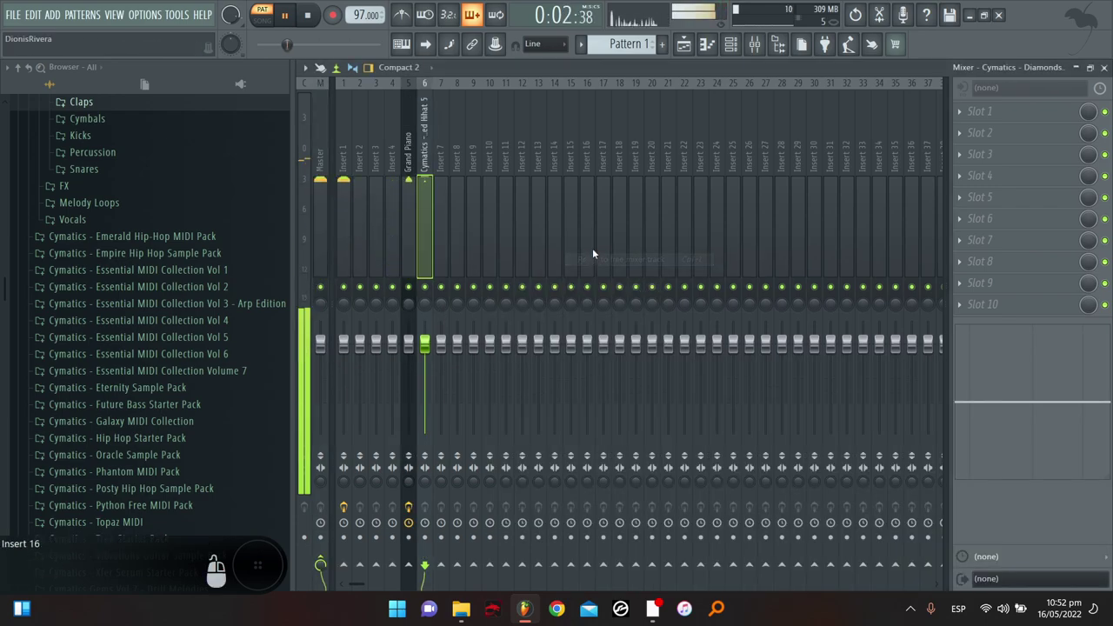
double_click(703, 68)
left_click(729, 48)
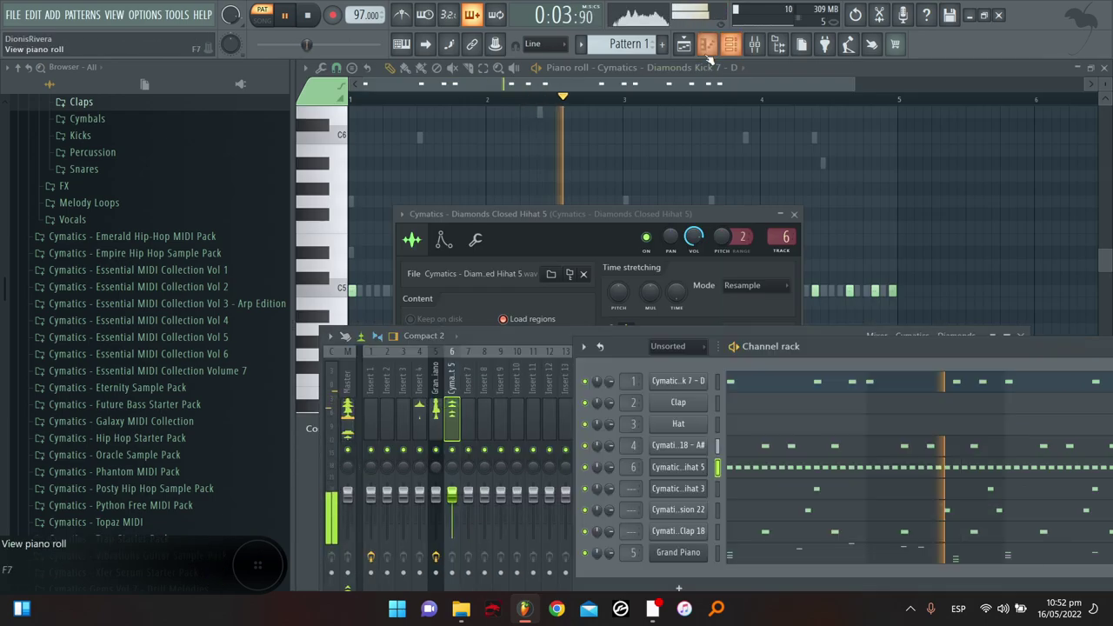
Raise the Diamonds Closed Hihat 5 sample's gain boost slightly in its precomputed effects and close its channel settings
left_click(678, 467)
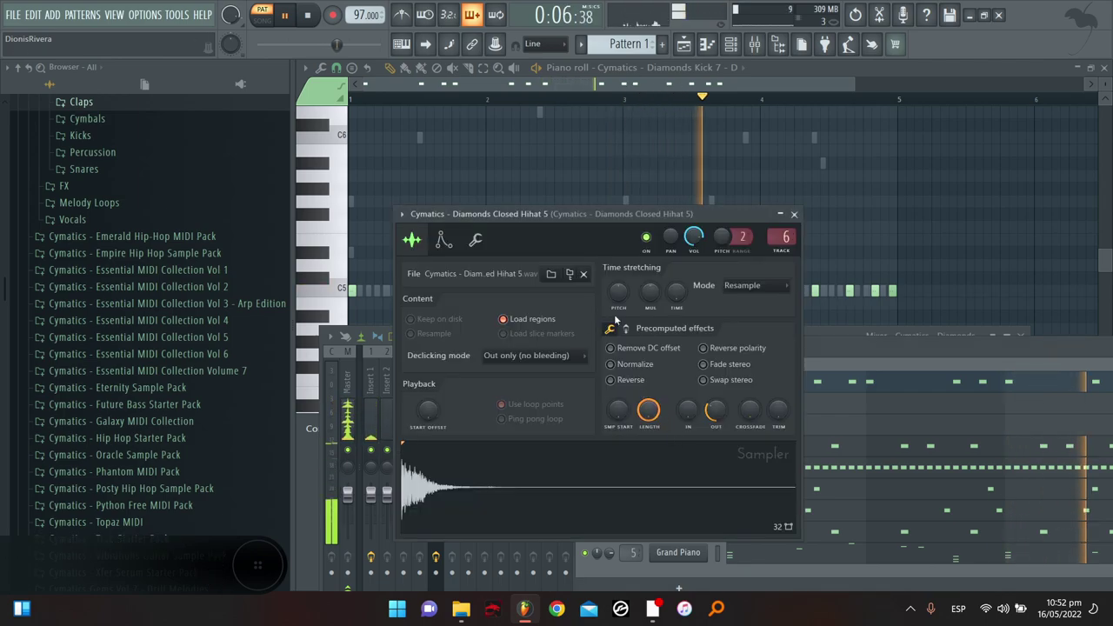
left_click_drag(648, 213, 695, 226)
left_click(670, 343)
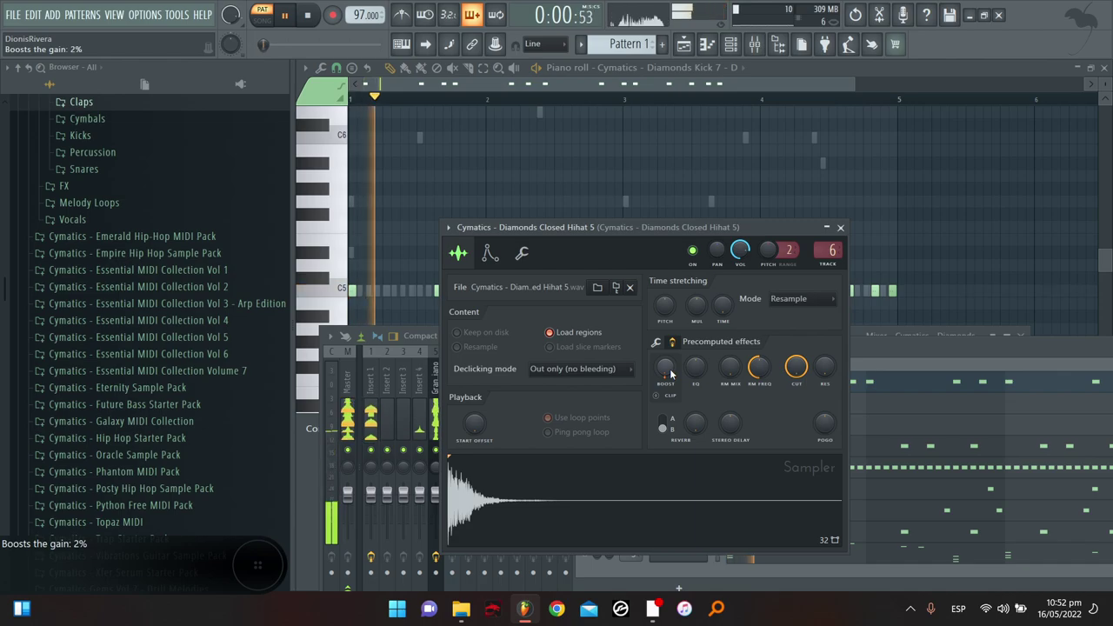
left_click(840, 227)
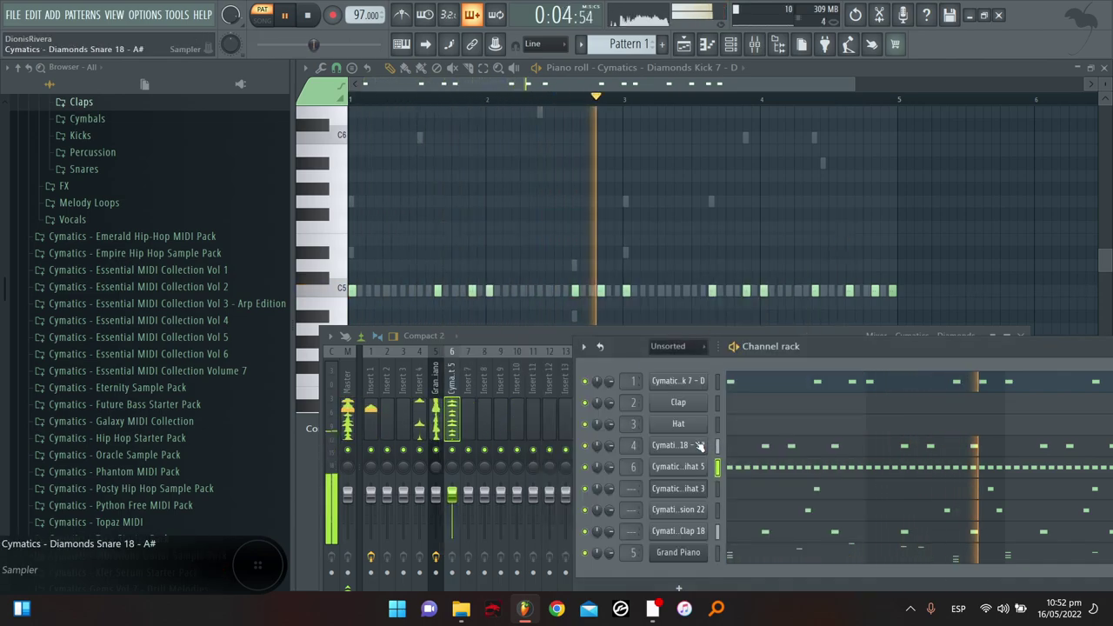
Route the Diamonds Clap 18 channel to a free mixer track
left_click(687, 530)
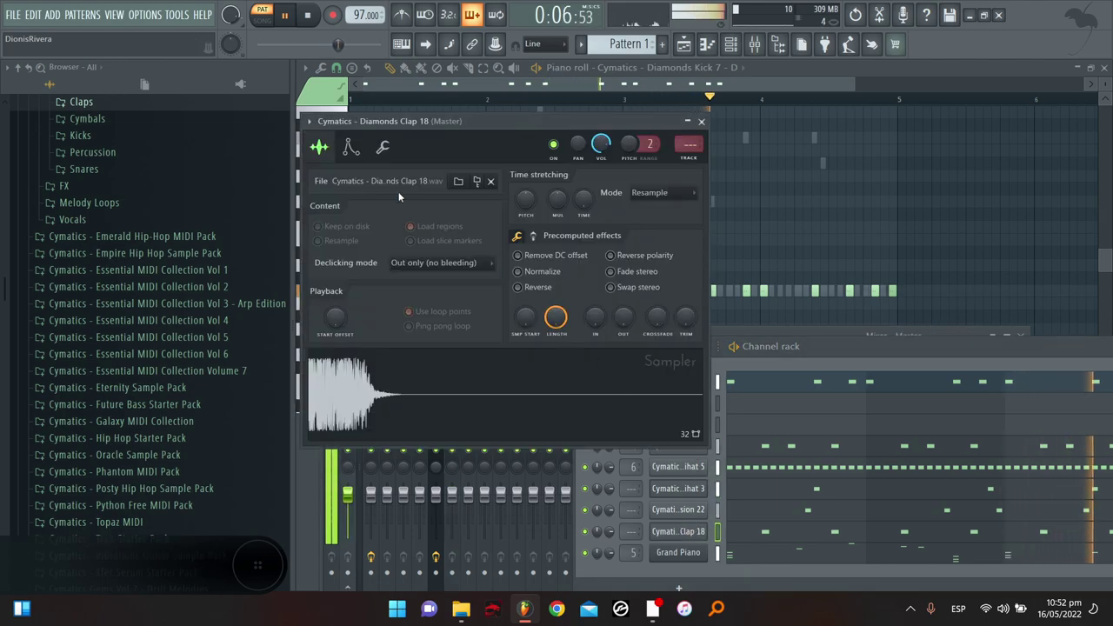
left_click(318, 126)
left_click(504, 167)
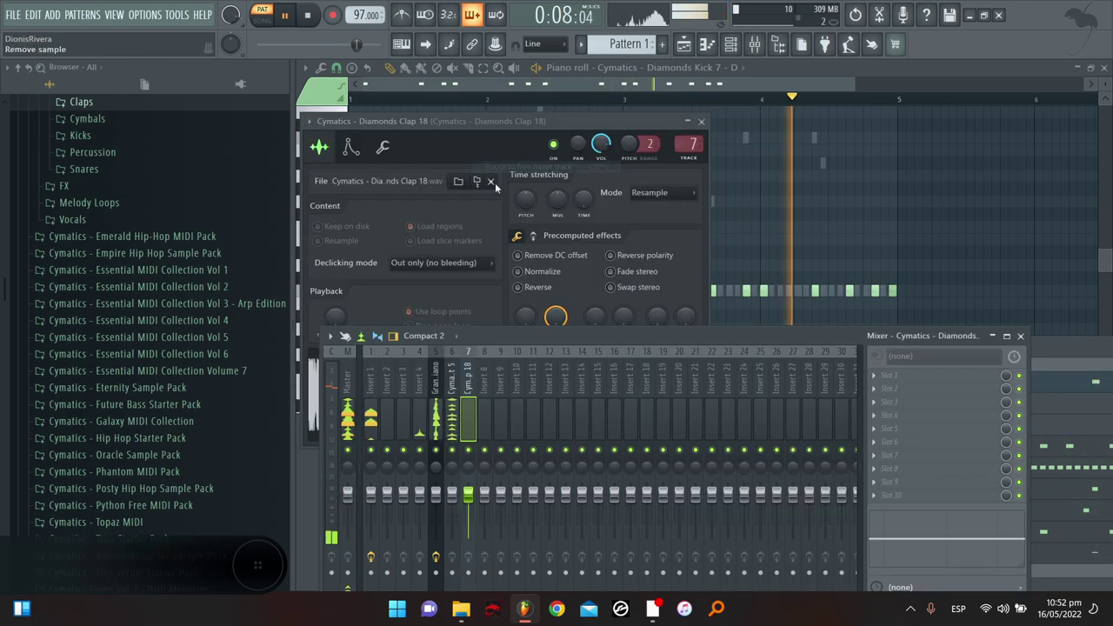
Load Fruity Parametric EQ 2 in slot 3 of the clap's track and set its band 1 low shelf to -18 dB at 170 Hz
left_click(923, 402)
left_click(636, 455)
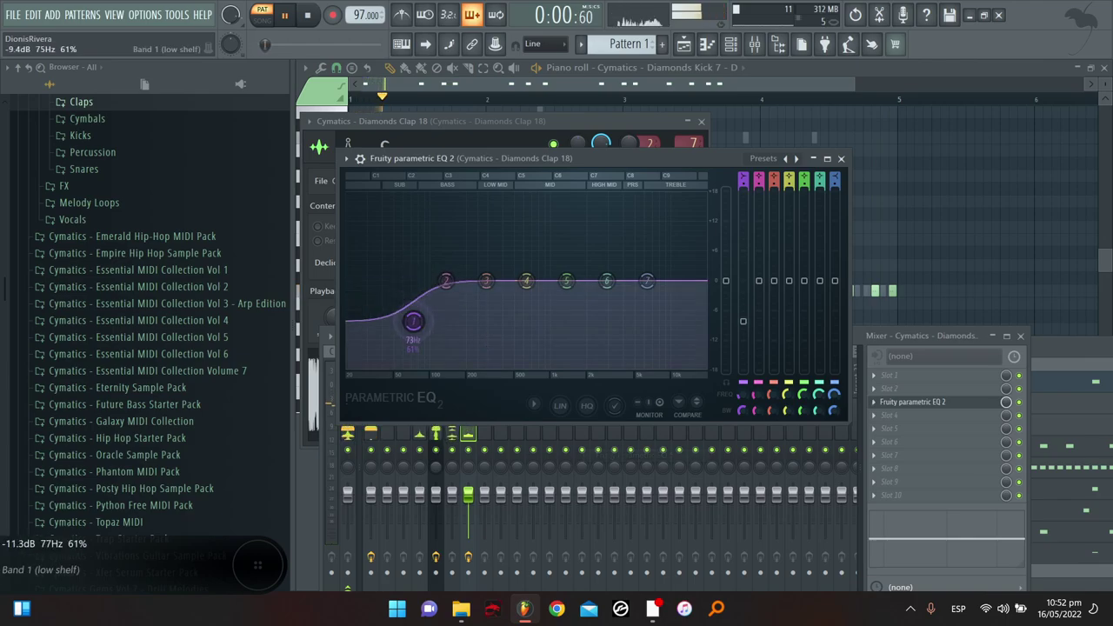
left_click_drag(413, 321, 457, 365)
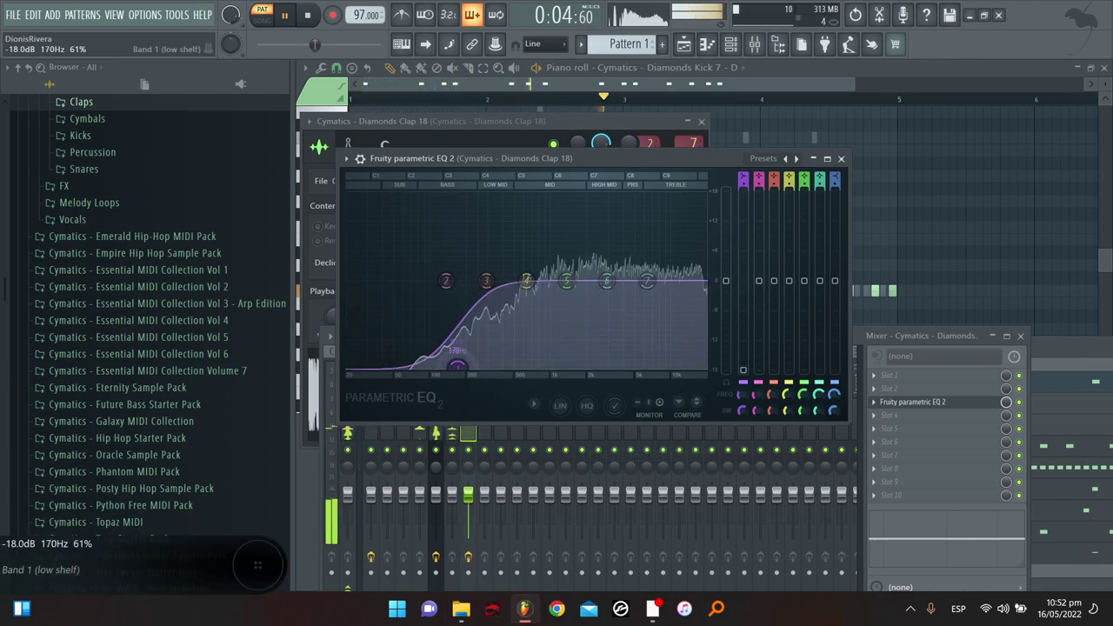
Load Fruity Reeverb 2 in slot 10 of the clap's mixer track and lower its mix level
left_click(892, 493)
left_click(617, 360)
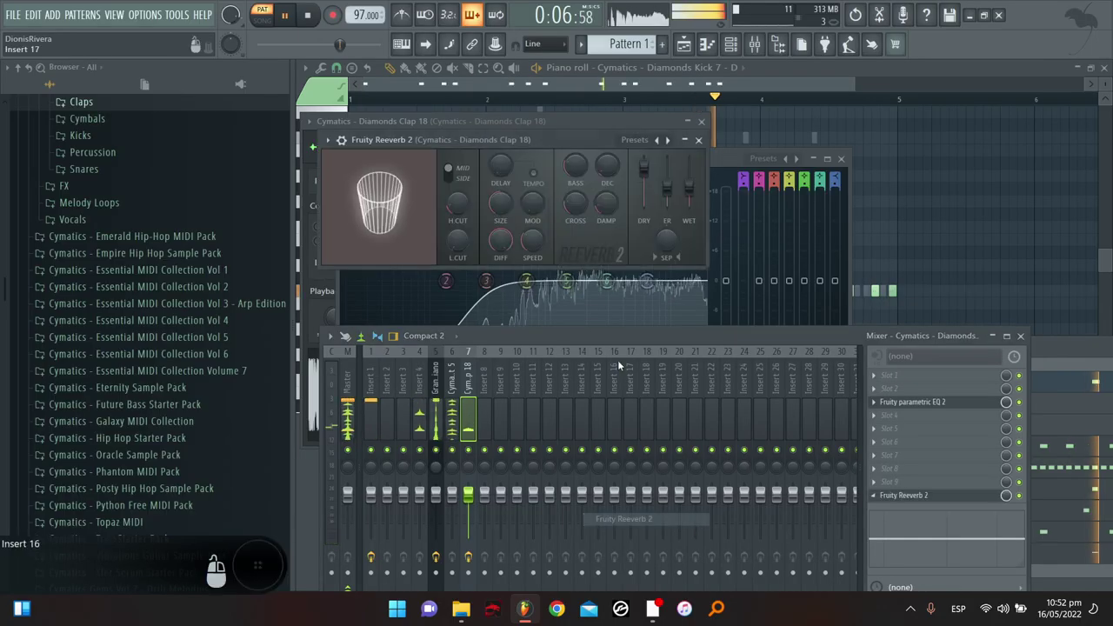
left_click(959, 499)
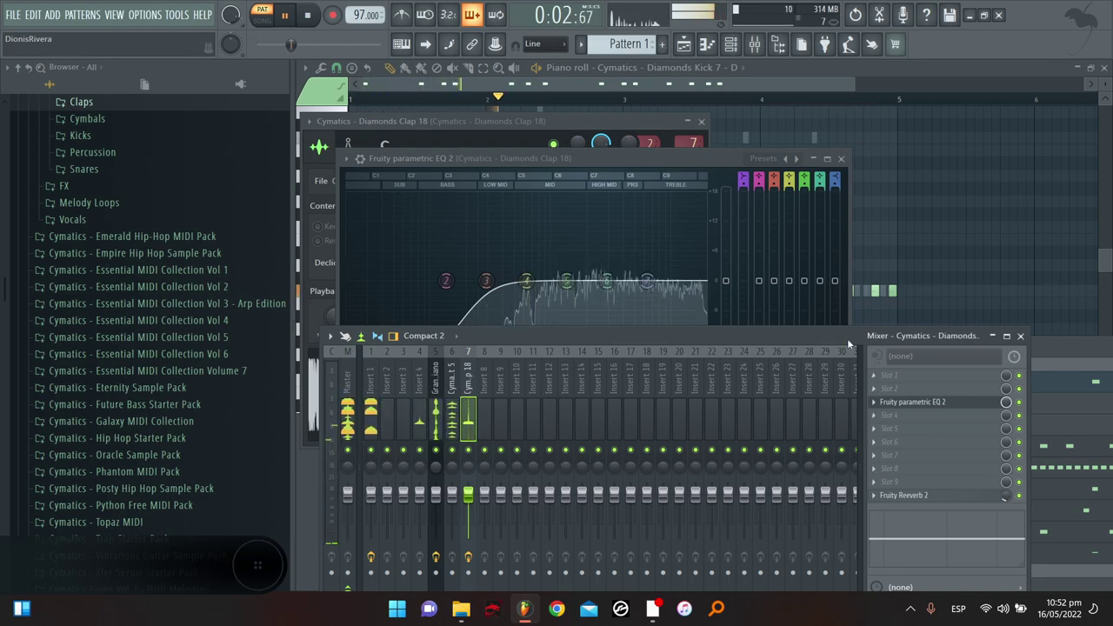
Open the Grand Piano part in the piano roll and stop playback
left_click(735, 70)
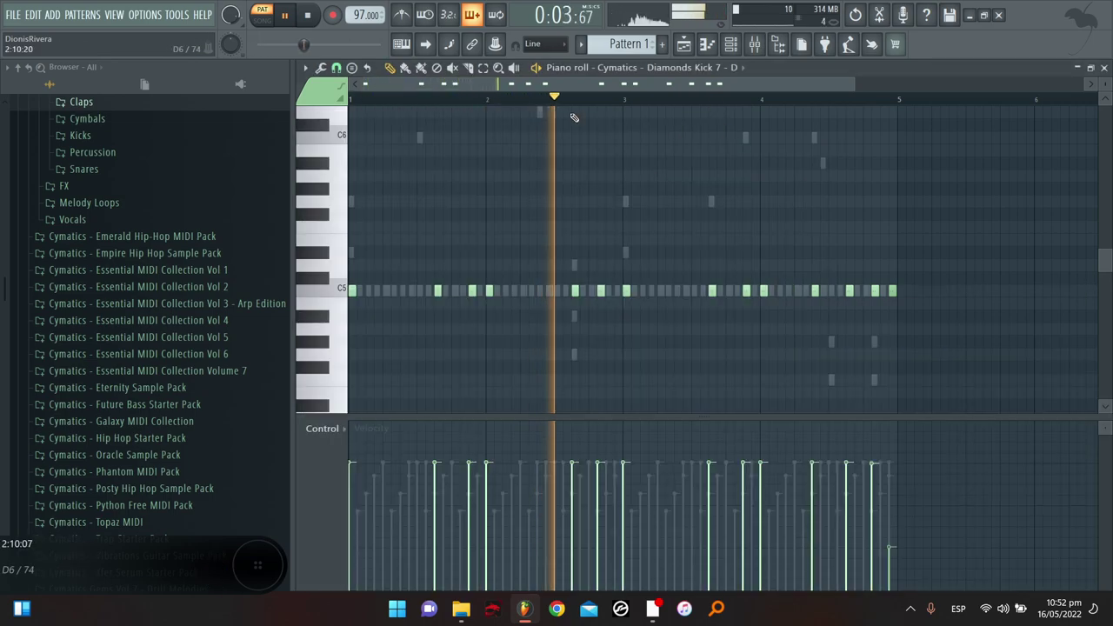
left_click(730, 44)
left_click(773, 561)
key("space")
scroll(553, 367, "up", 3)
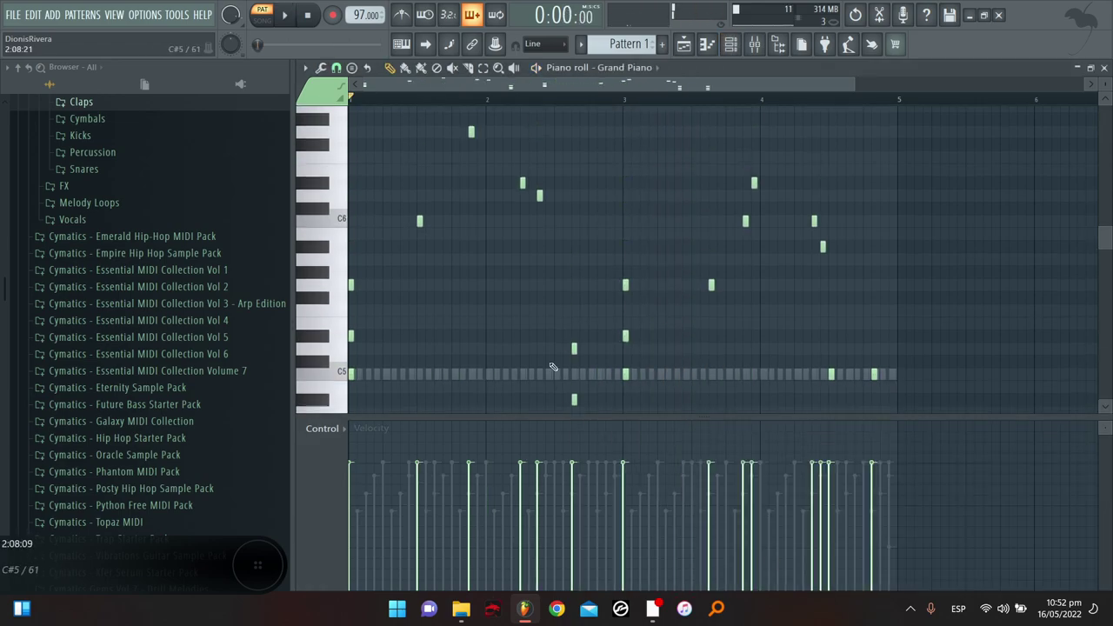
scroll(455, 235, "up", 1)
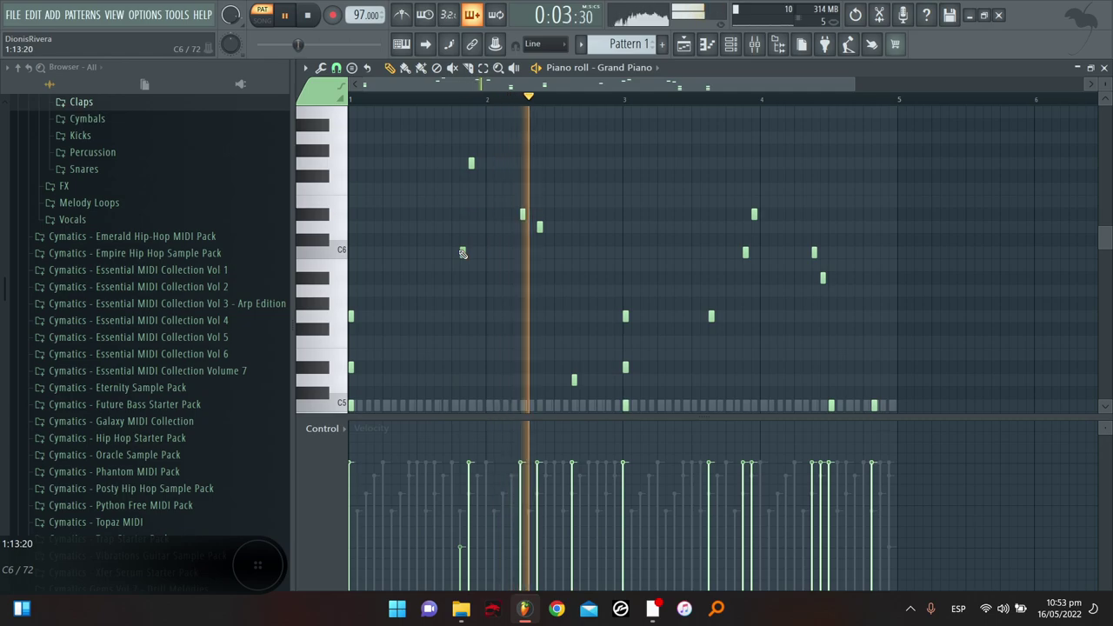
Rebuild the piano run ending bar 1 with C6 at step 13 and D#6 at steps 14 and 15, removing the old G6 and C6 notes
right_click(472, 163)
left_click(471, 219)
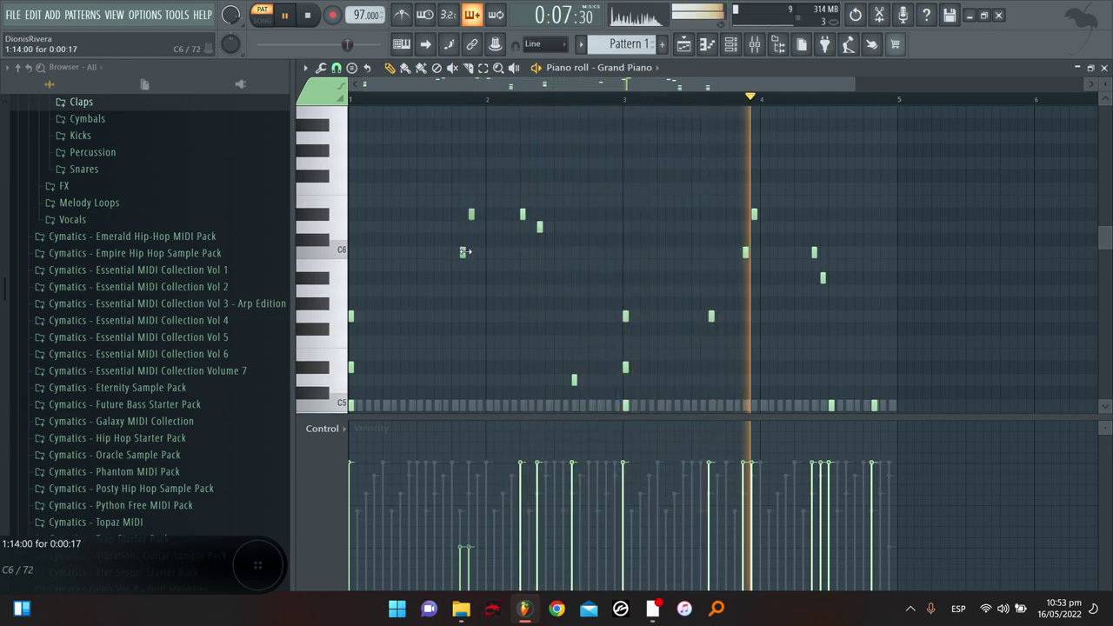
left_click(453, 252)
right_click(453, 252)
right_click(463, 252)
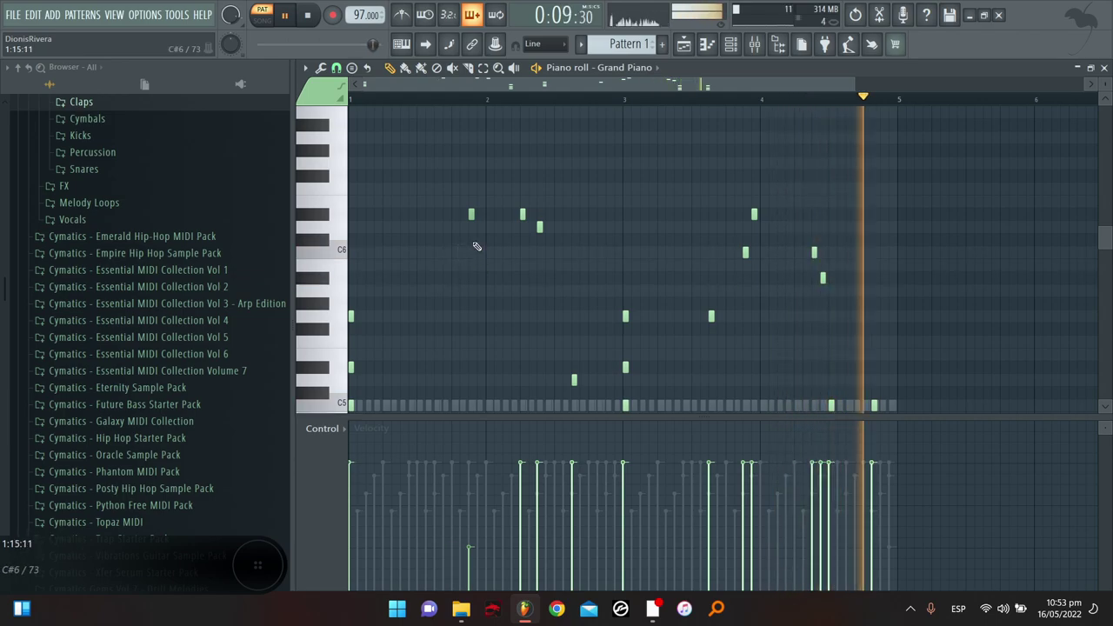
left_click(451, 254)
left_click(461, 217)
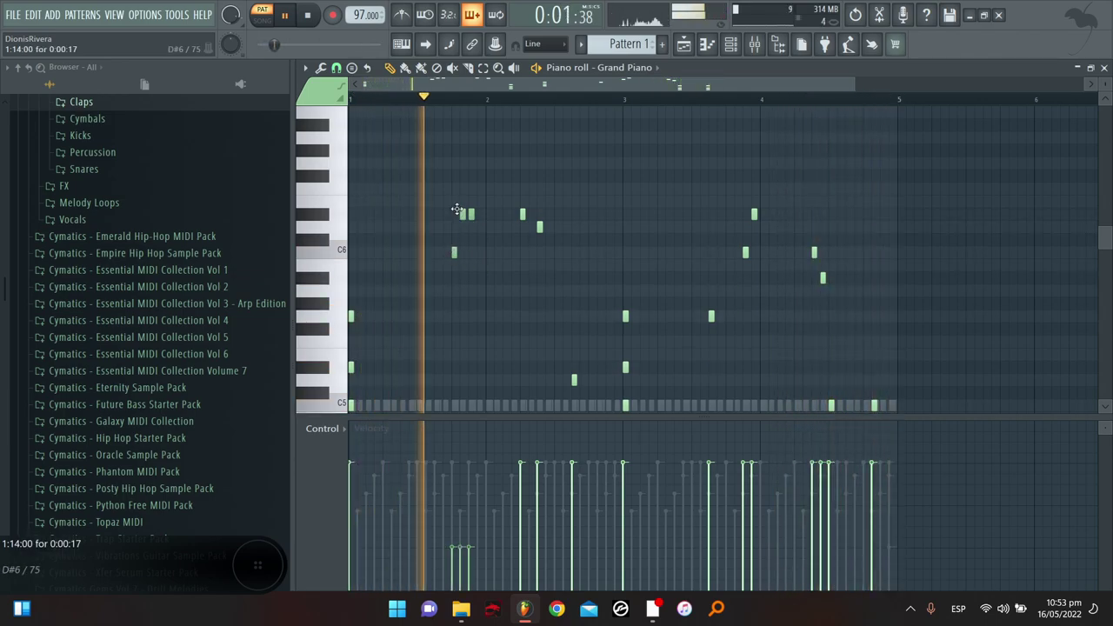
Ramp up the velocities of the three piano notes ending bar 1 and raise the step 15 note to F6
left_click_drag(449, 520, 481, 471)
left_click_drag(470, 214, 469, 187)
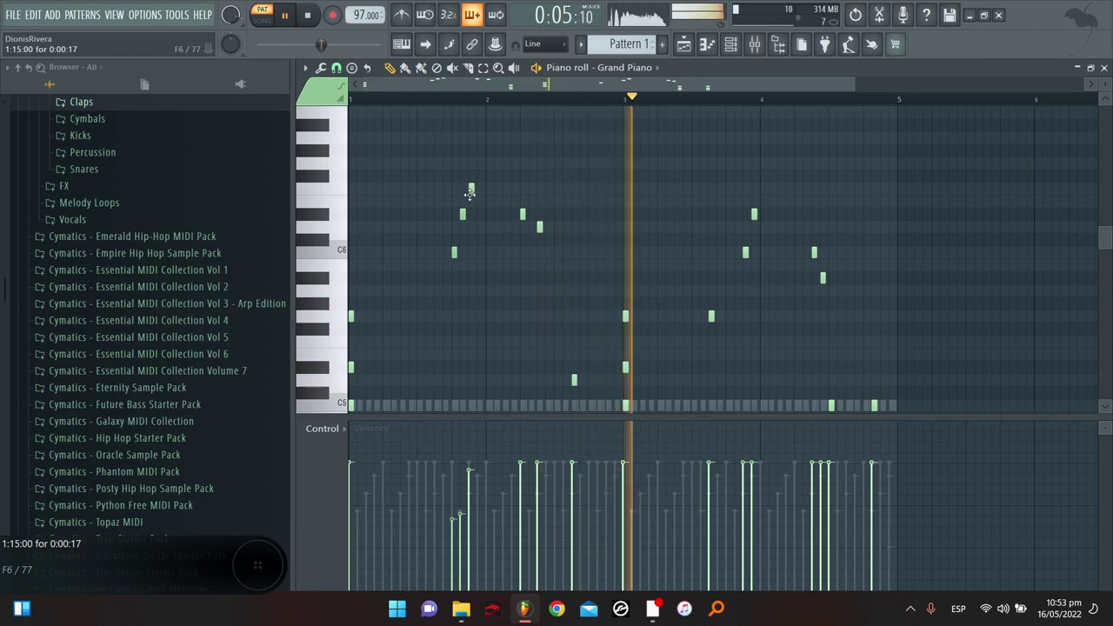
Lengthen the F6 note at the end of bar 1 and place a short D#6 grace note just before it
left_click_drag(474, 191, 479, 190)
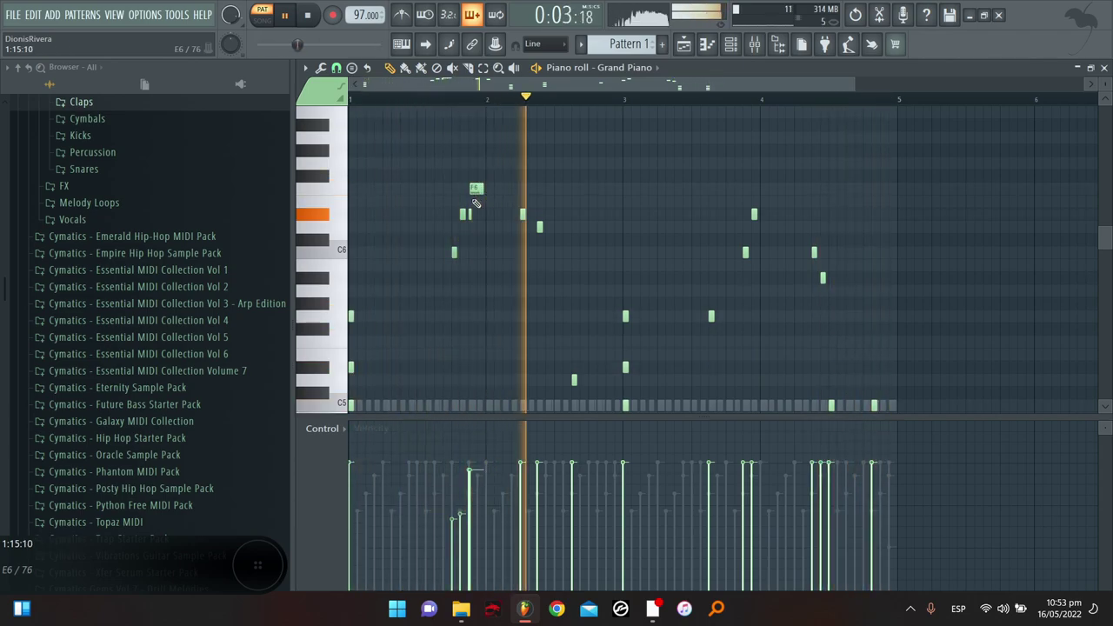
scroll(474, 94, "up", 5)
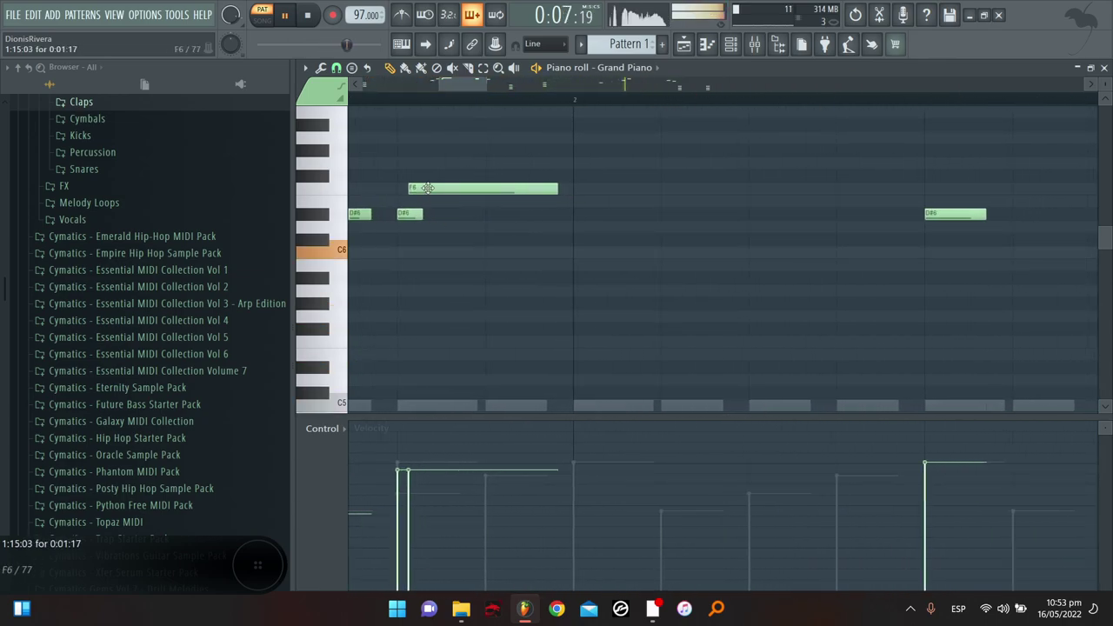
scroll(490, 89, "down", 5)
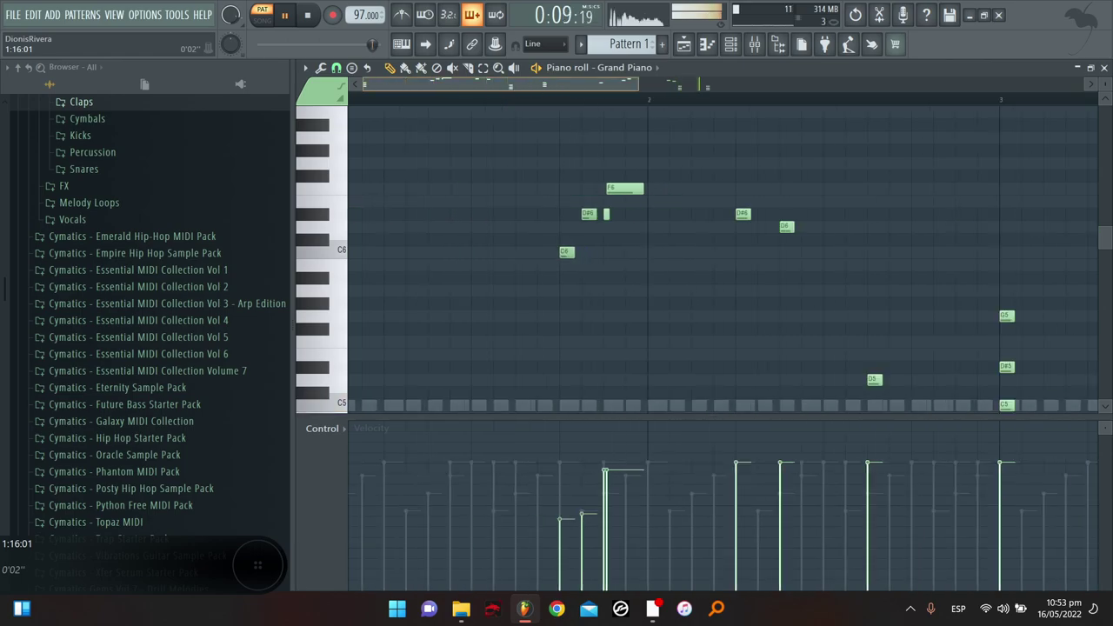
scroll(519, 199, "down", 2)
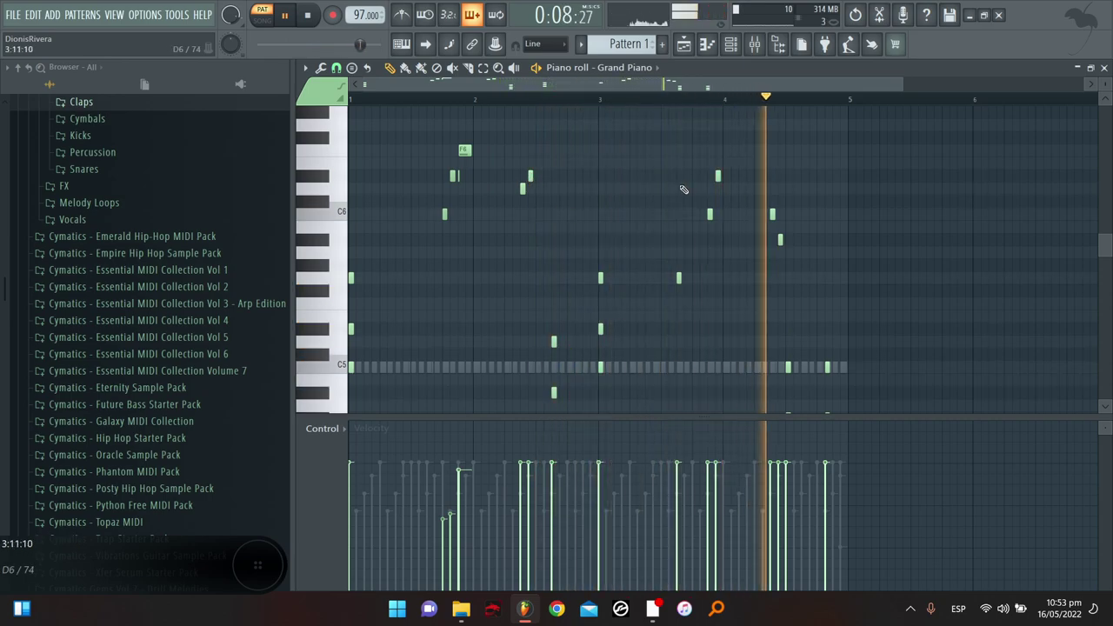
scroll(681, 195, "down", 3)
Raise the master filter cutoff of the Grand Piano's FLEX instrument to about 71% and close the instrument
left_click(729, 44)
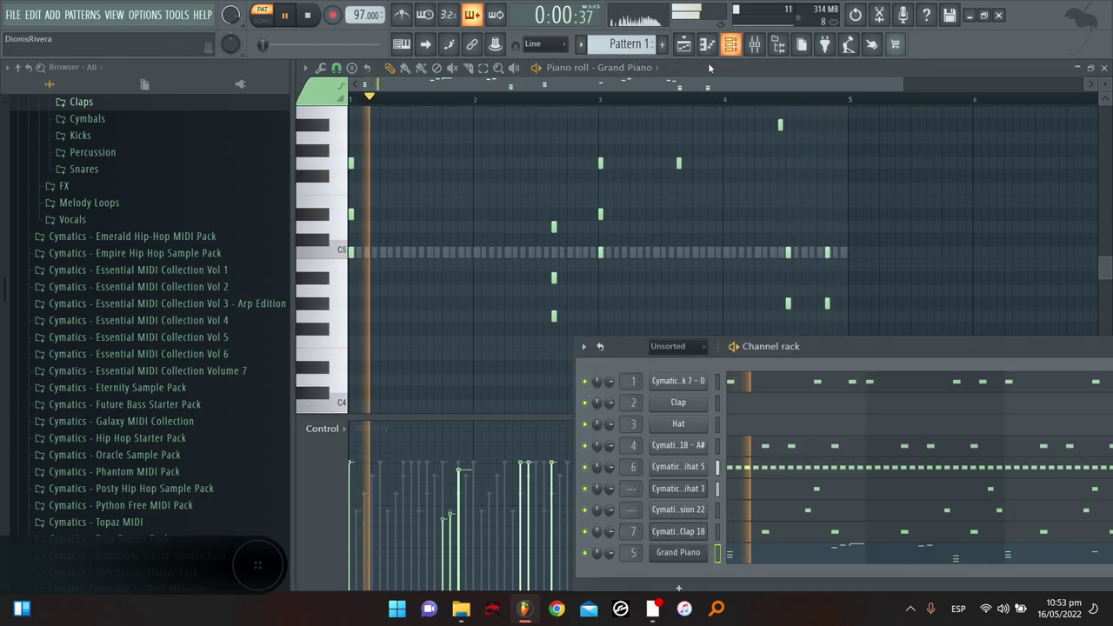
left_click_drag(861, 358, 702, 276)
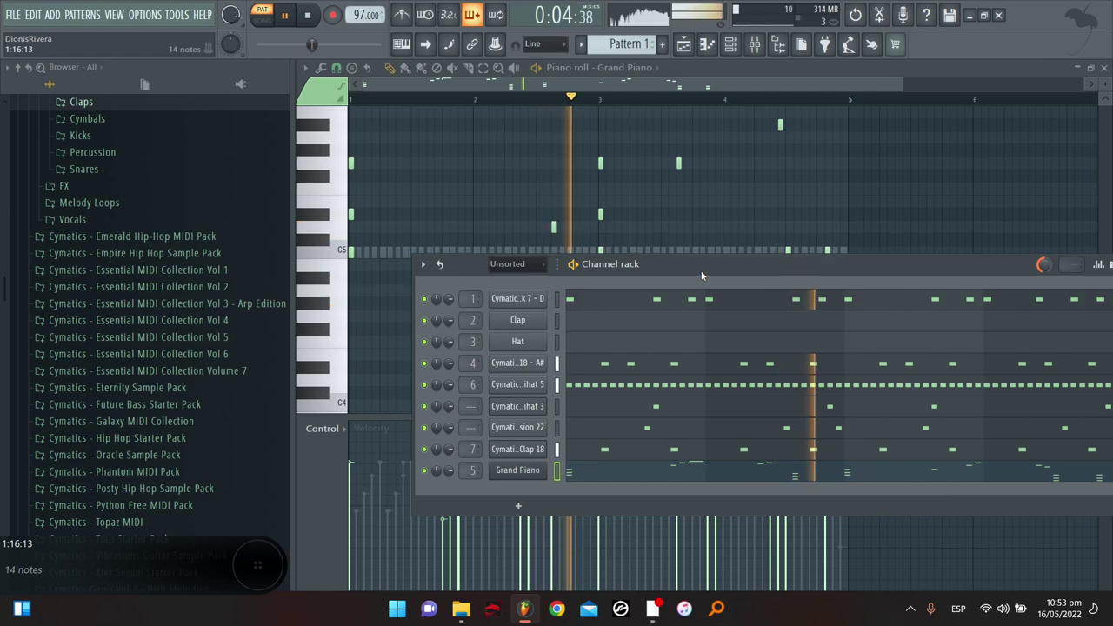
left_click(537, 470)
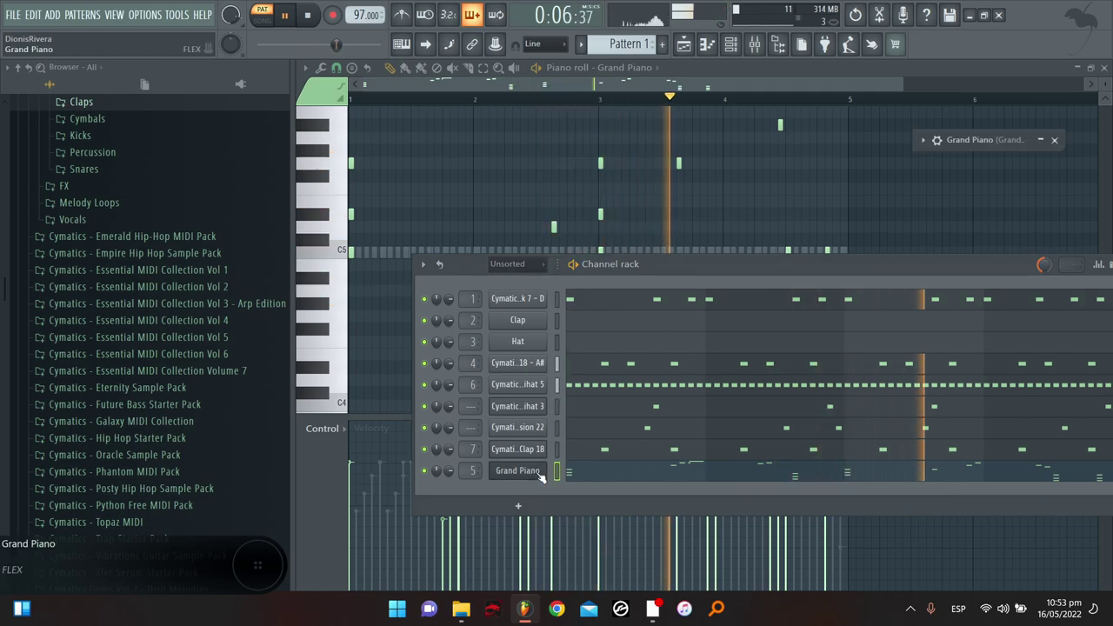
left_click(986, 141)
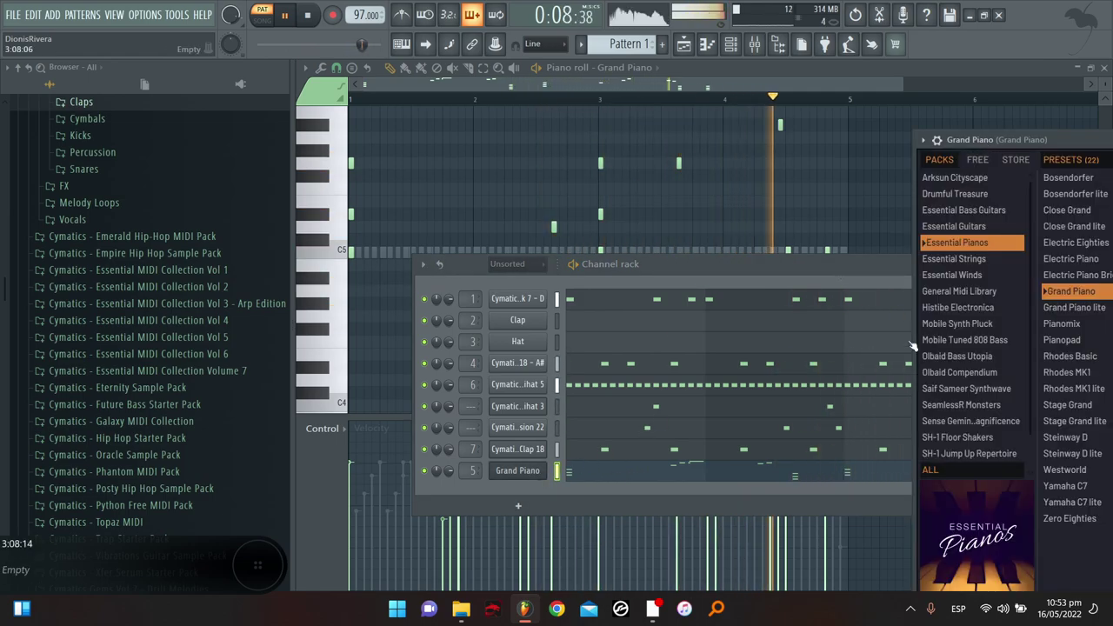
left_click_drag(1032, 140, 380, 119)
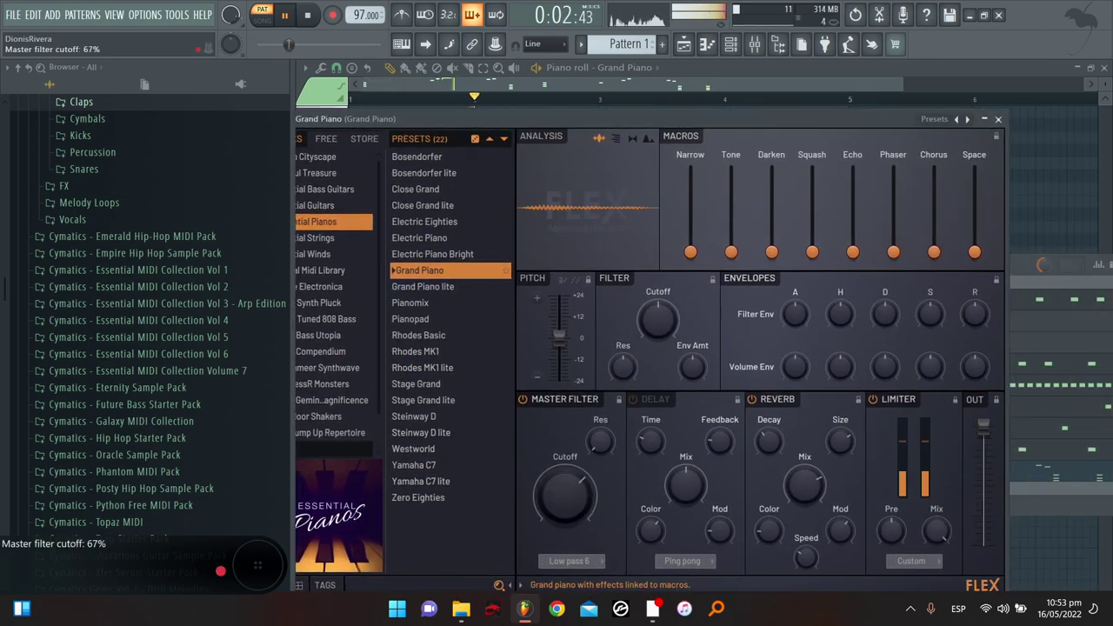
left_click_drag(558, 469, 558, 460)
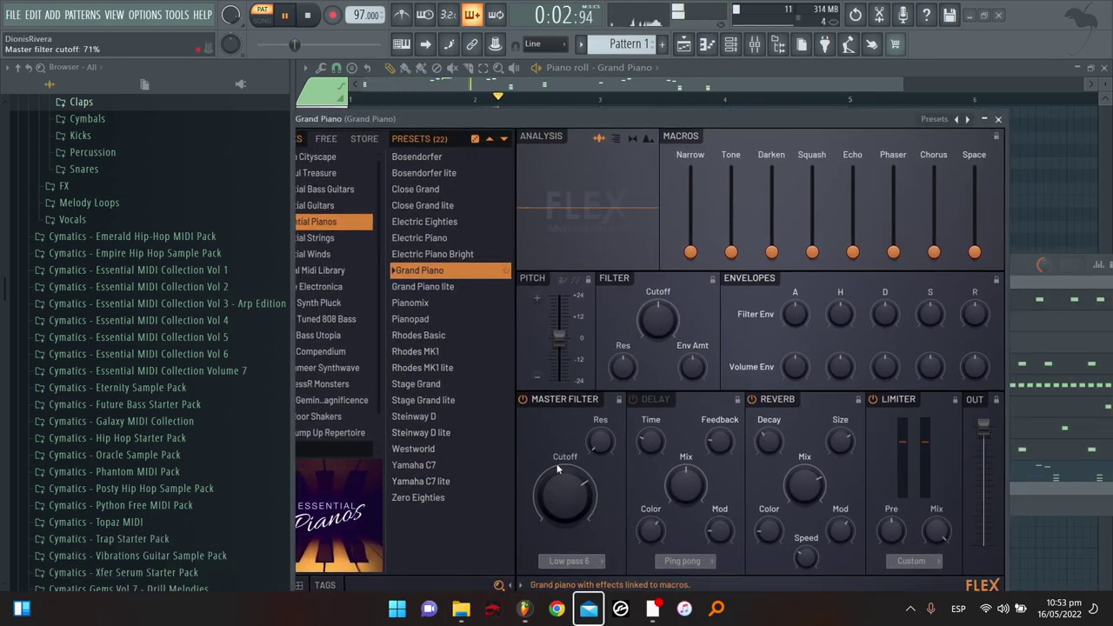
left_click(998, 120)
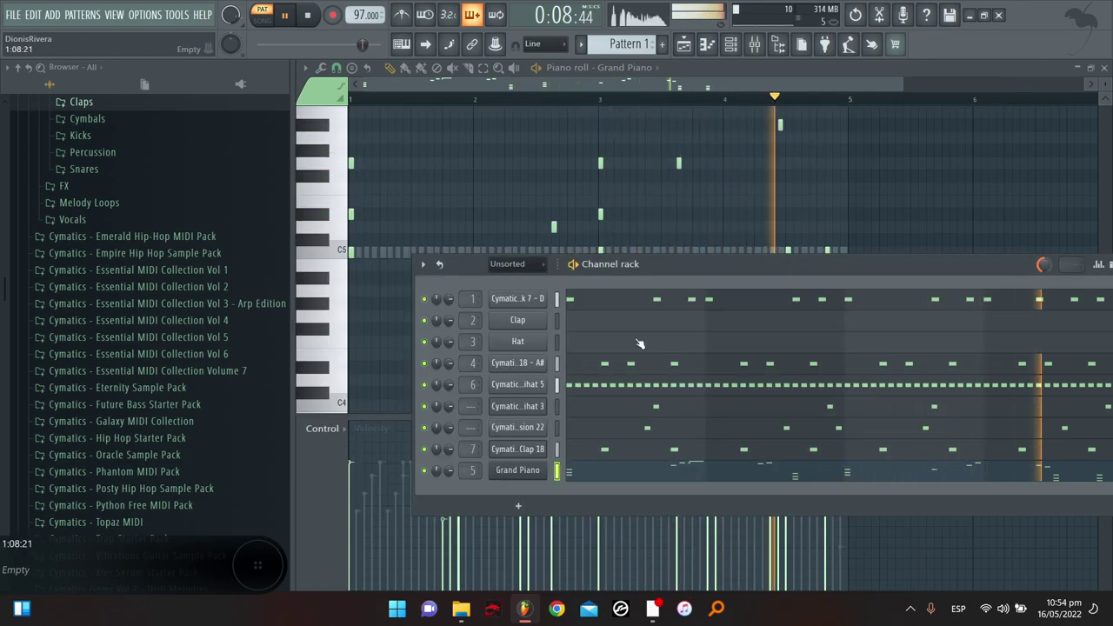
Load Fruity Blood Overdrive in slot 2 of Insert 4, the mixer track of the Diamonds Snare 18 channel
left_click(532, 363)
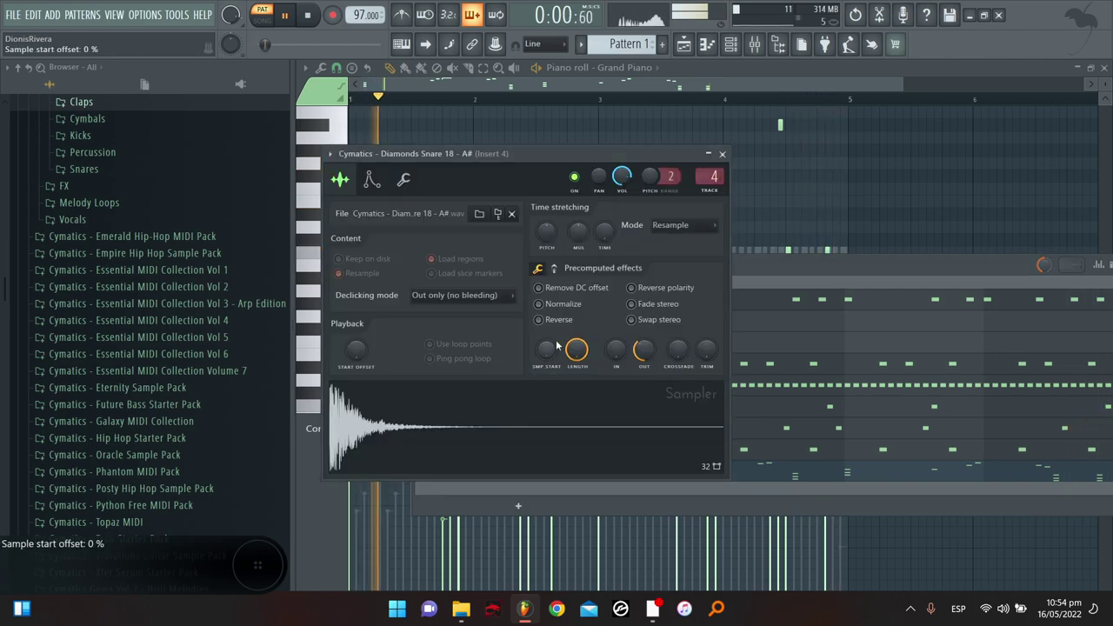
double_click(711, 177)
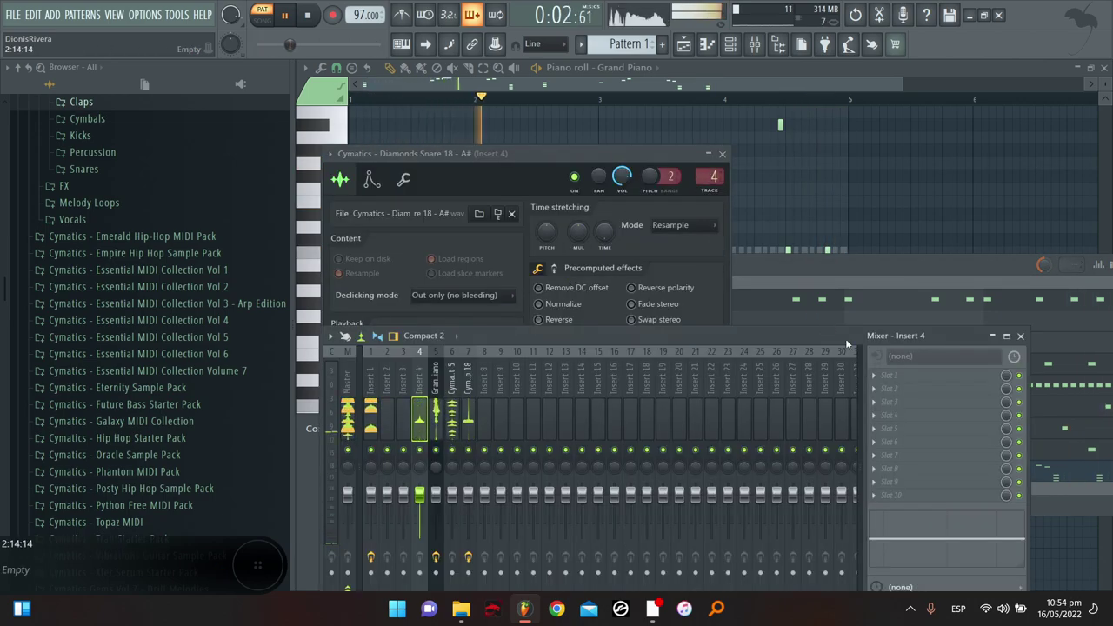
left_click(878, 374)
left_click(644, 110)
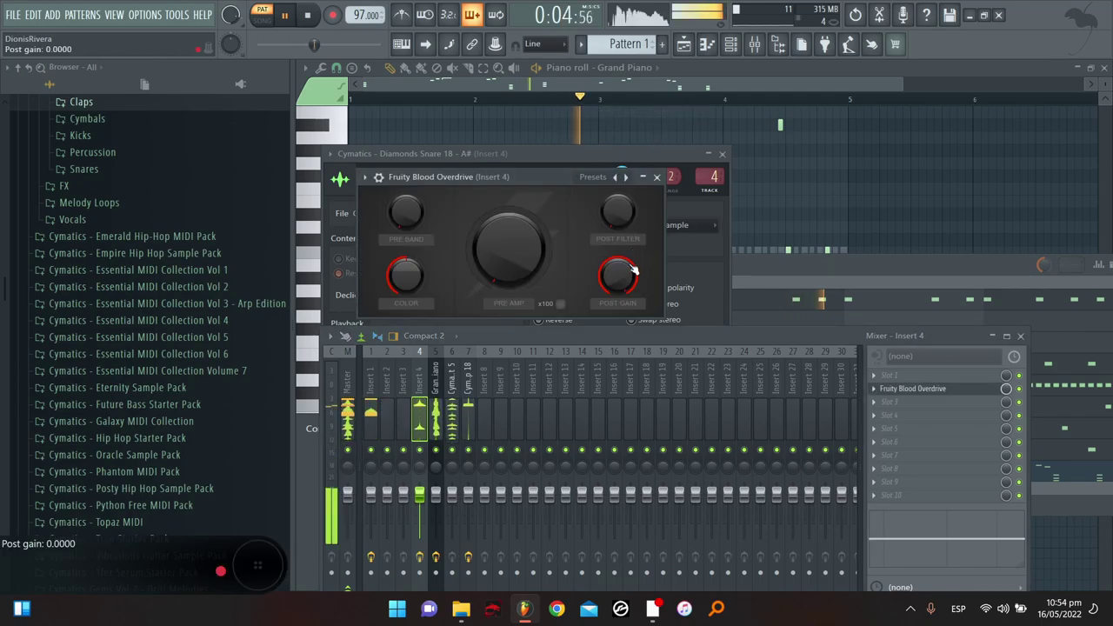
Cut the snare's lows with Insert 4's track EQ band 1 at 71 Hz and -18 dB, and close the overdrive and snare channel windows
left_click(875, 402)
key("Escape")
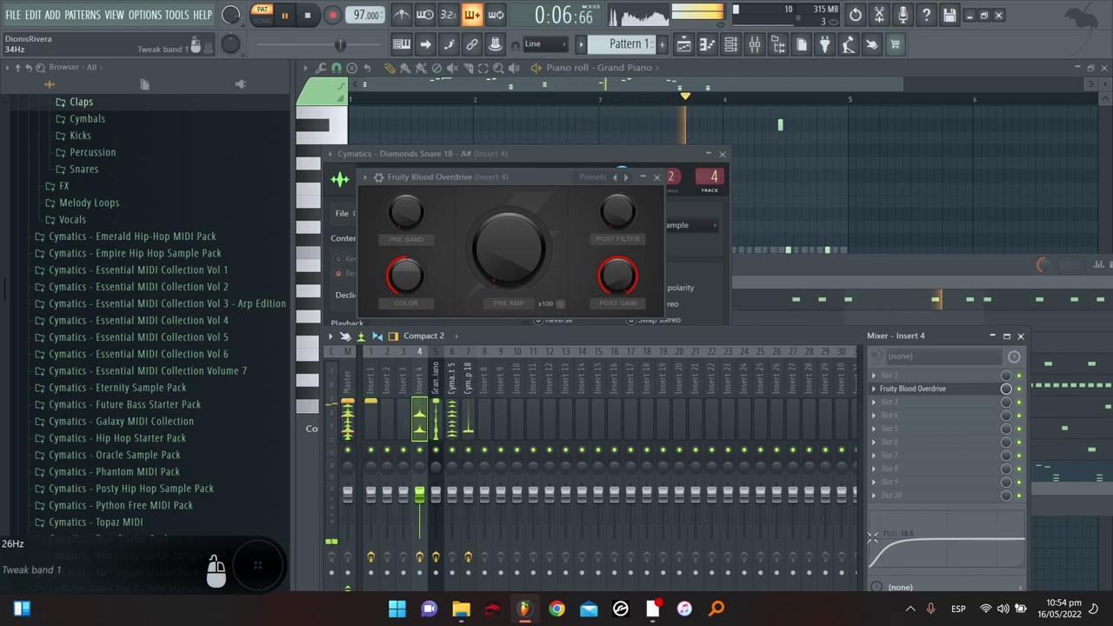
left_click(788, 286)
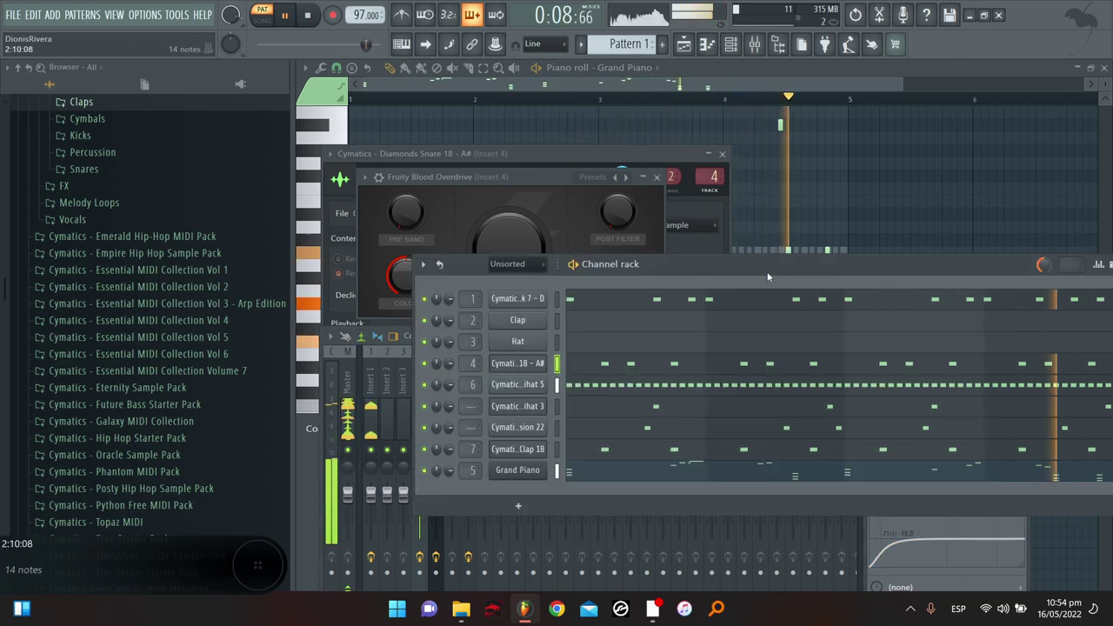
left_click(657, 177)
left_click(721, 154)
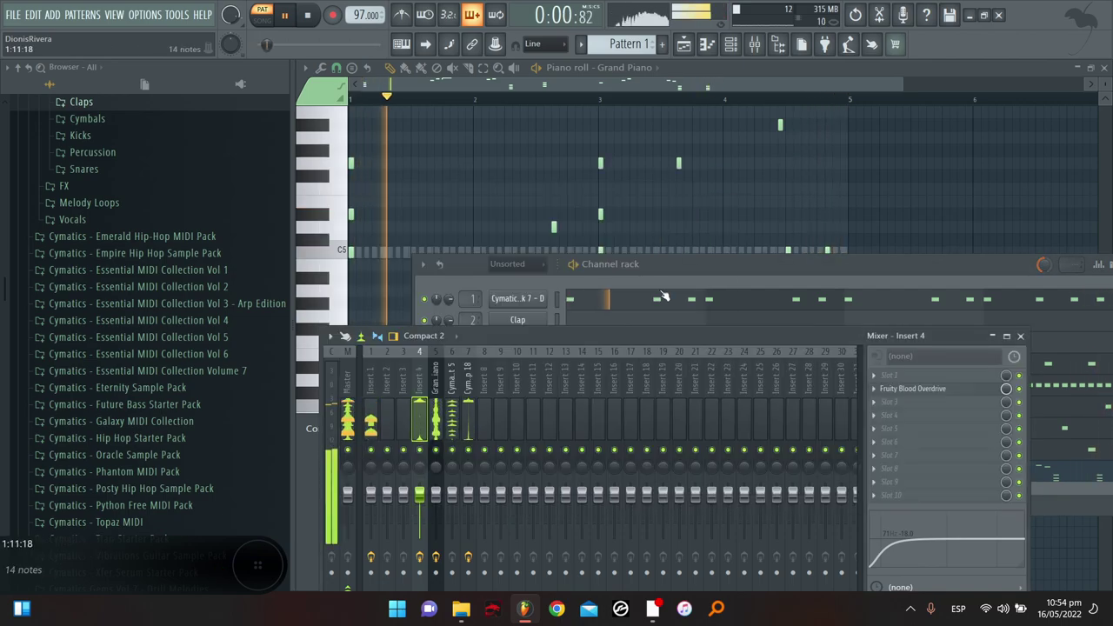
Maximize the mixer and place the channel rack over the upper part of it
left_click(1006, 336)
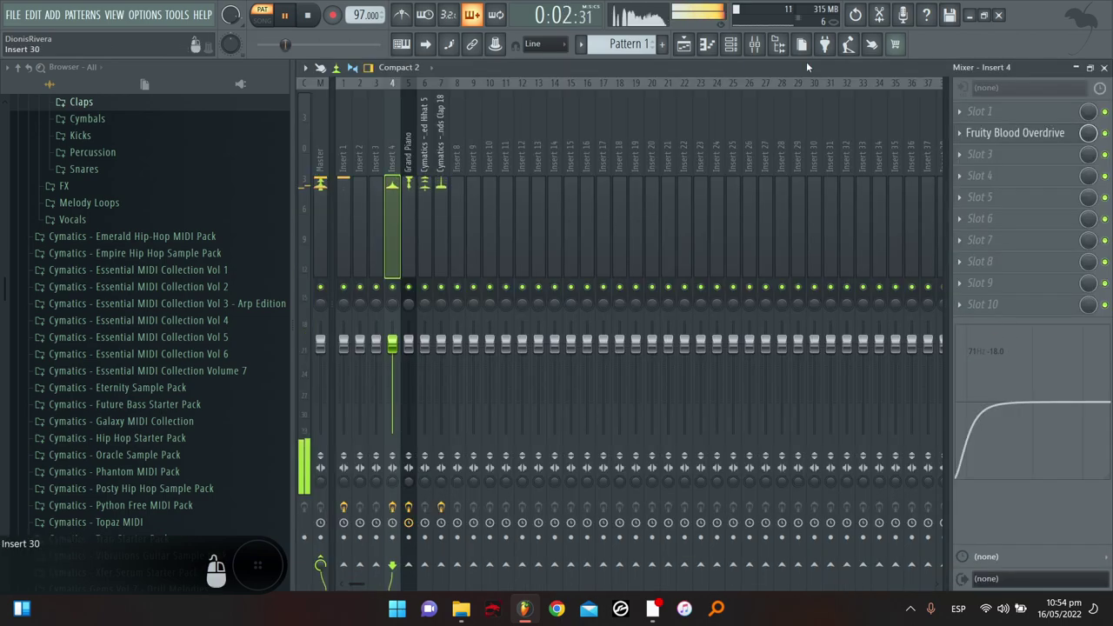
left_click(741, 47)
left_click_drag(698, 268, 596, 113)
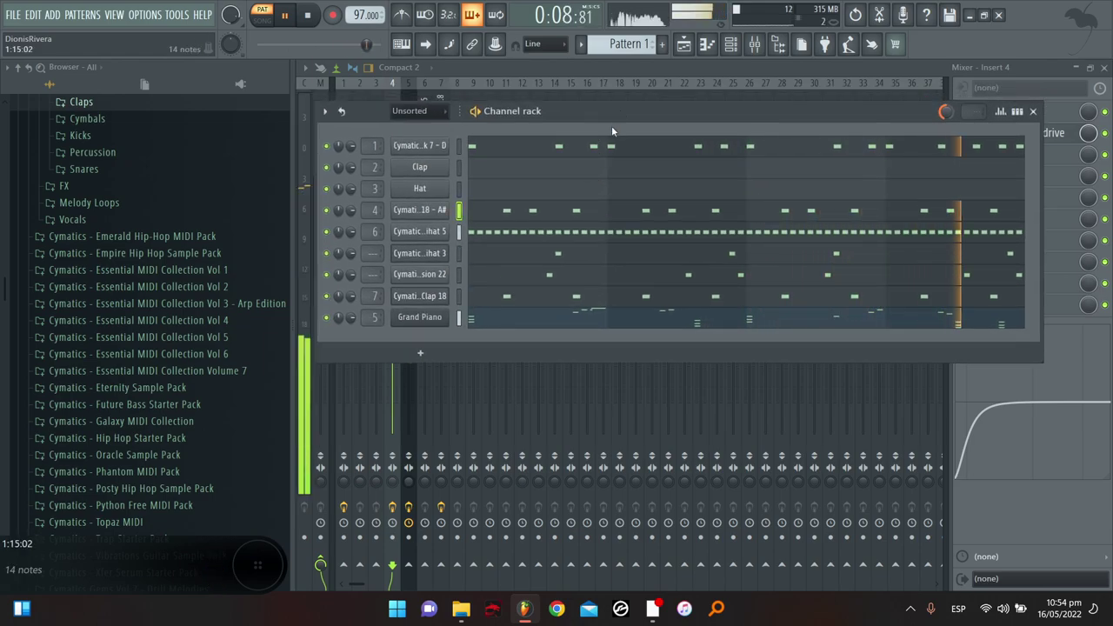
Stop playback, add a FLEX instrument channel, and choose its Mobile Tuned 808 Bass pack
key("space")
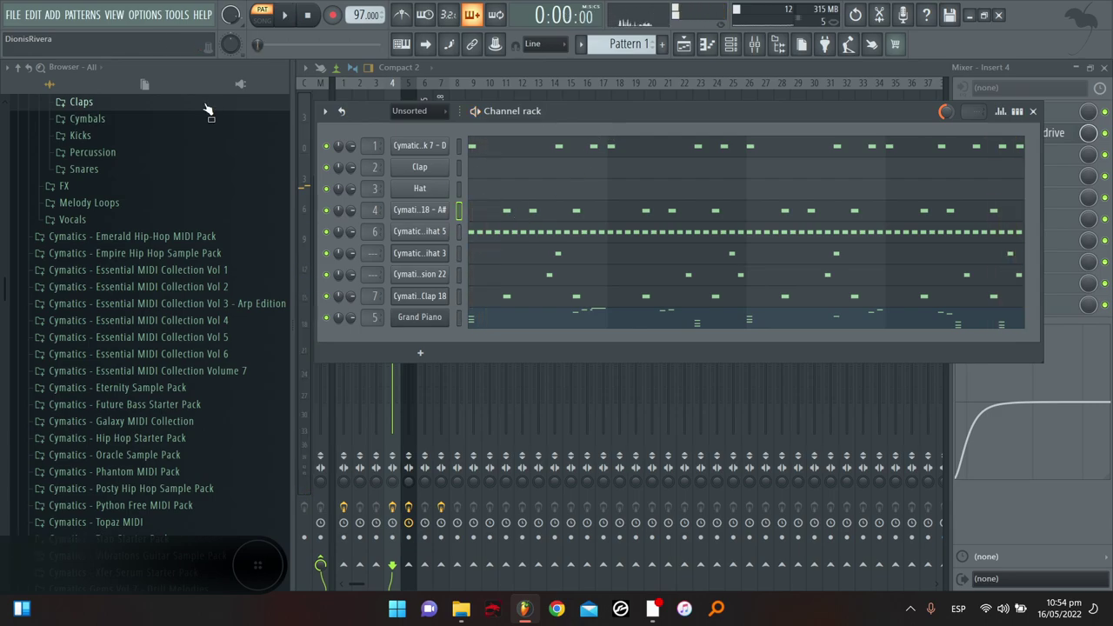
left_click(55, 17)
mouse_move(149, 67)
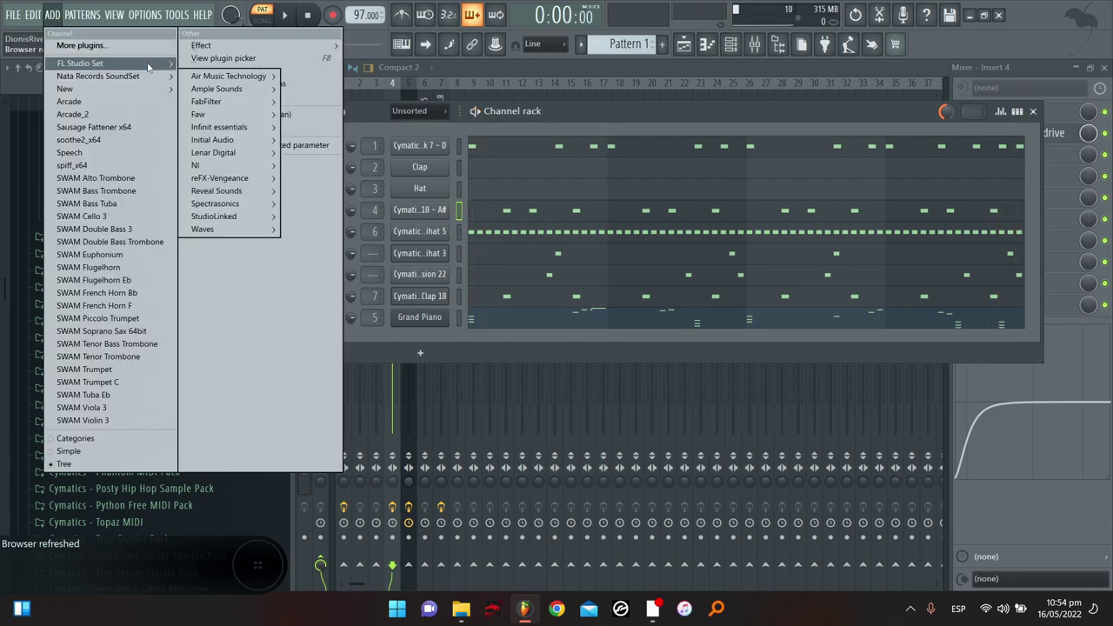
mouse_move(211, 75)
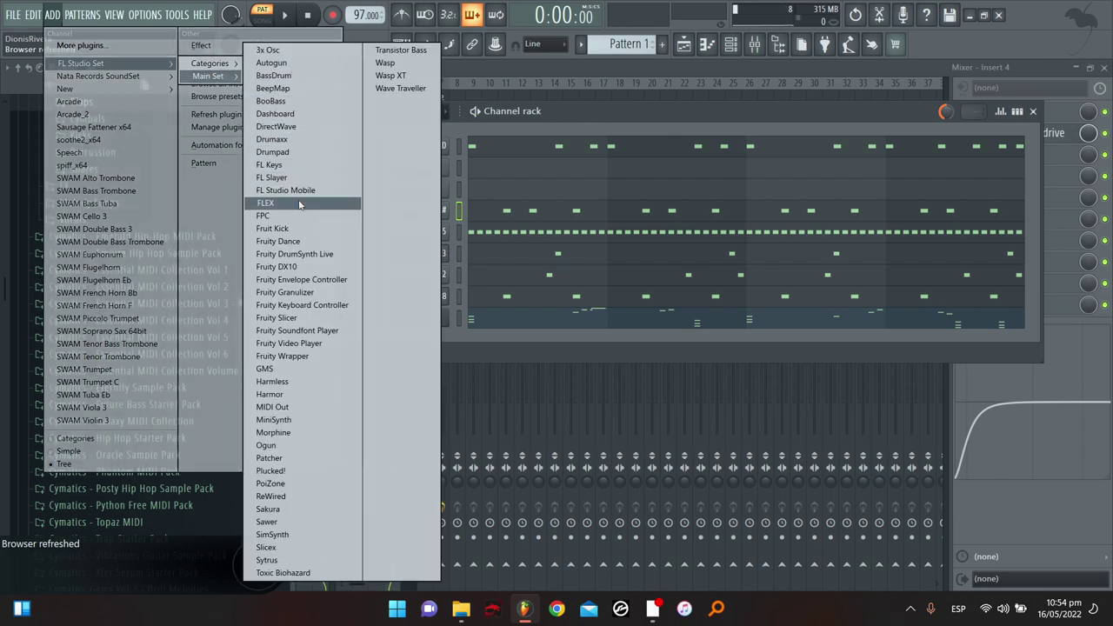
left_click(299, 204)
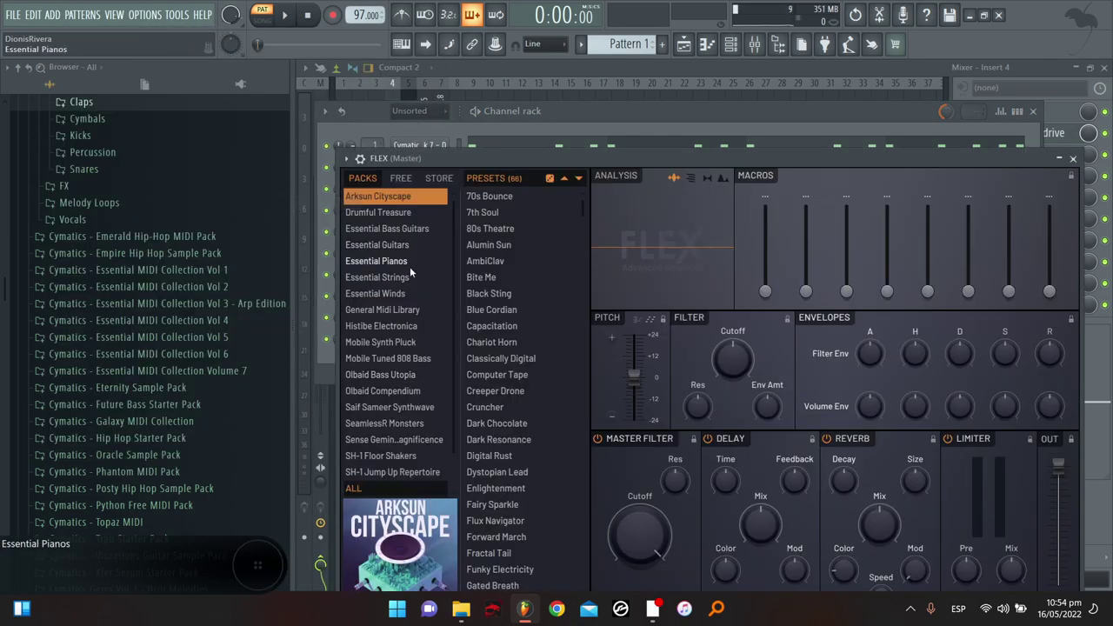
left_click(421, 359)
left_click_drag(570, 159, 562, 62)
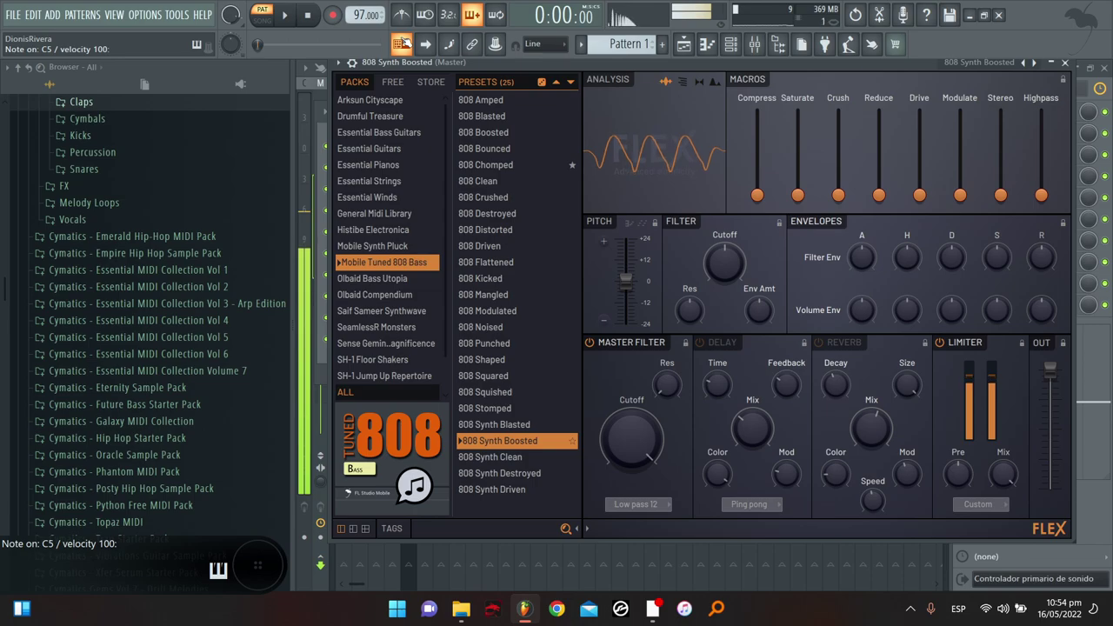
Audition the 808 Synth presets in FLEX, keep 808 Synth Driven, and close the instrument
key("w")
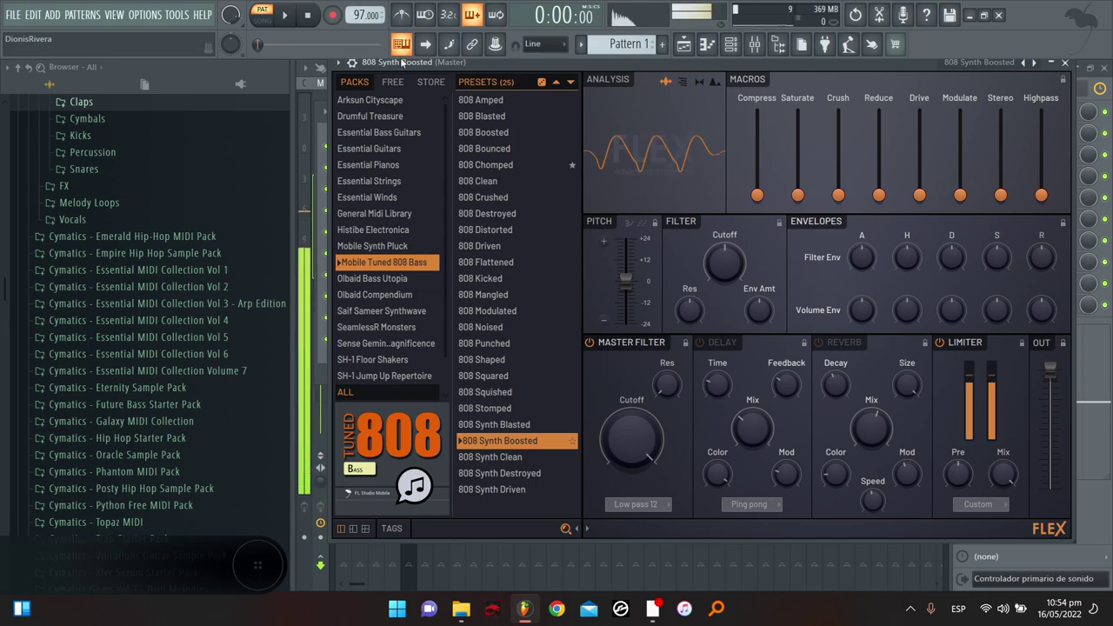
left_click(527, 425)
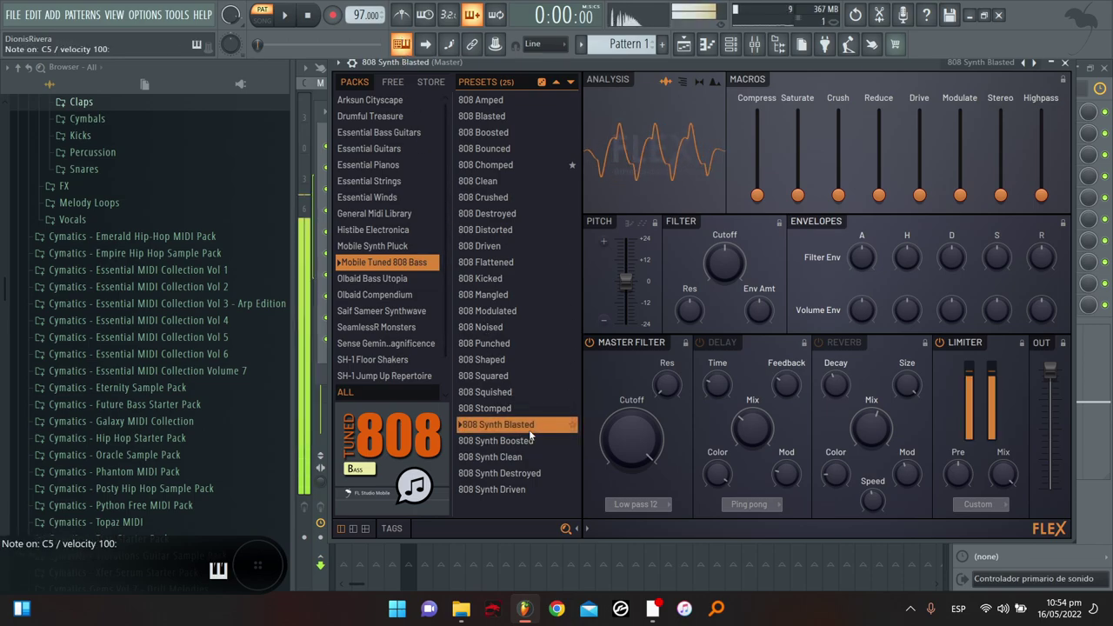
left_click(533, 442)
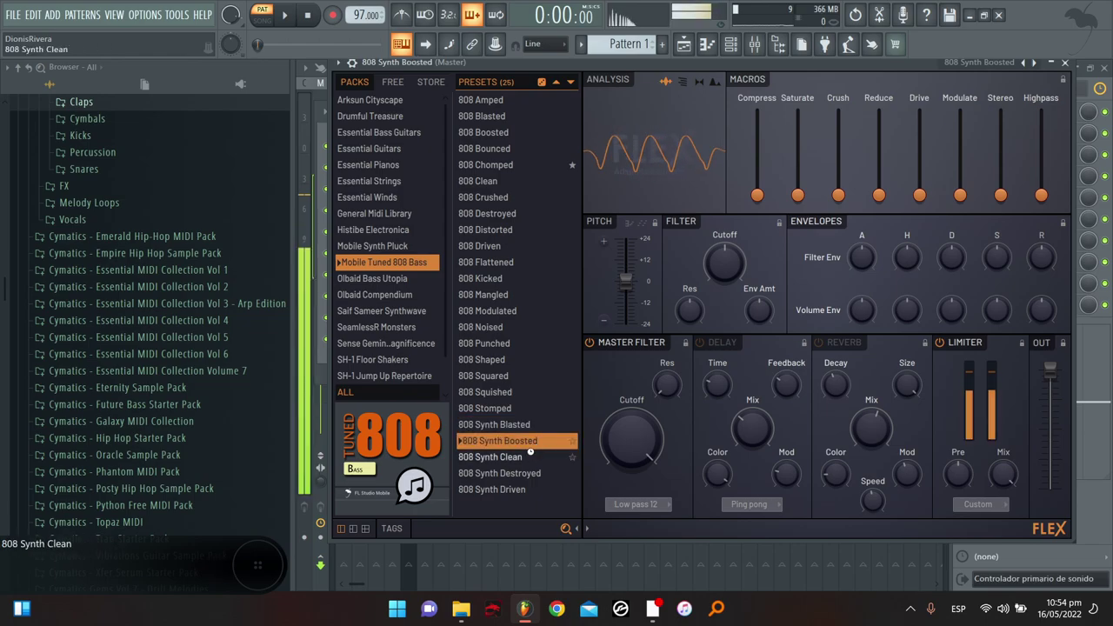
left_click(525, 474)
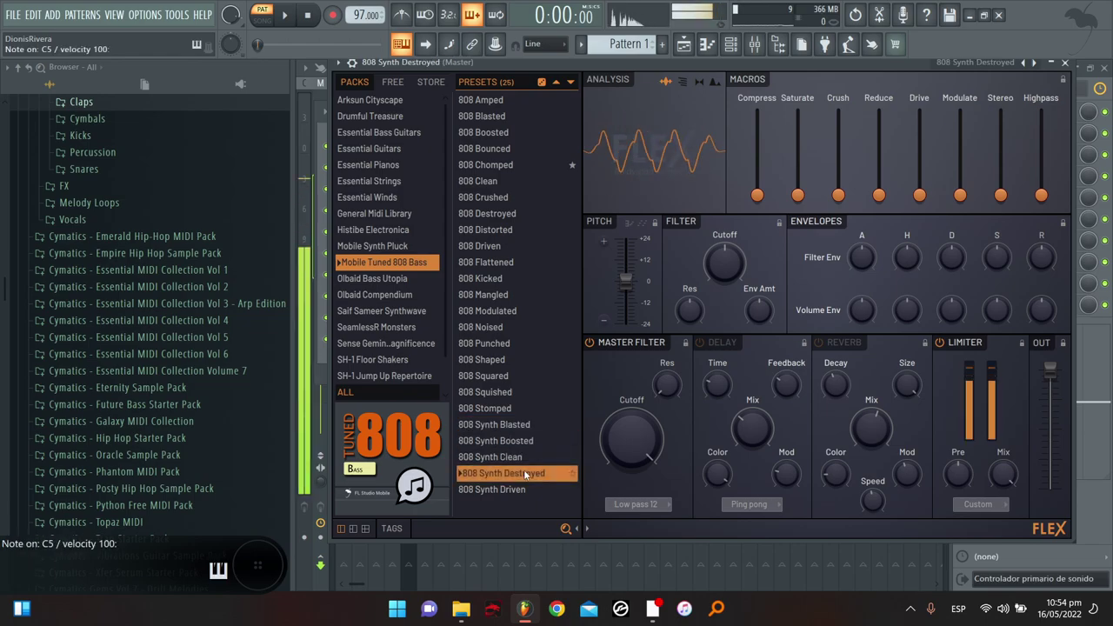
left_click(520, 489)
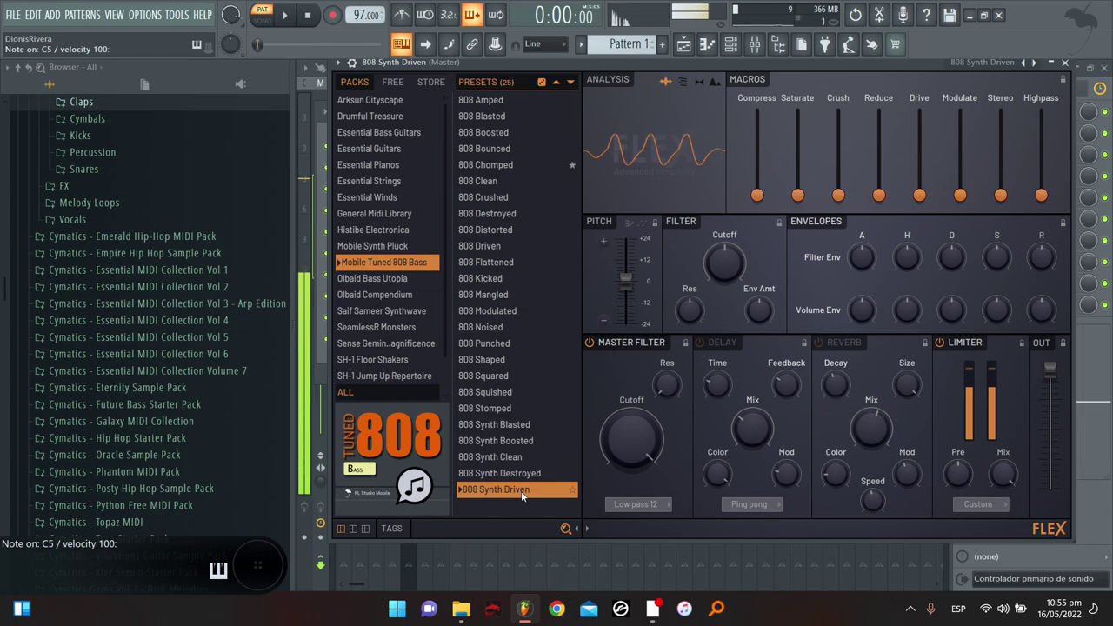
key("w")
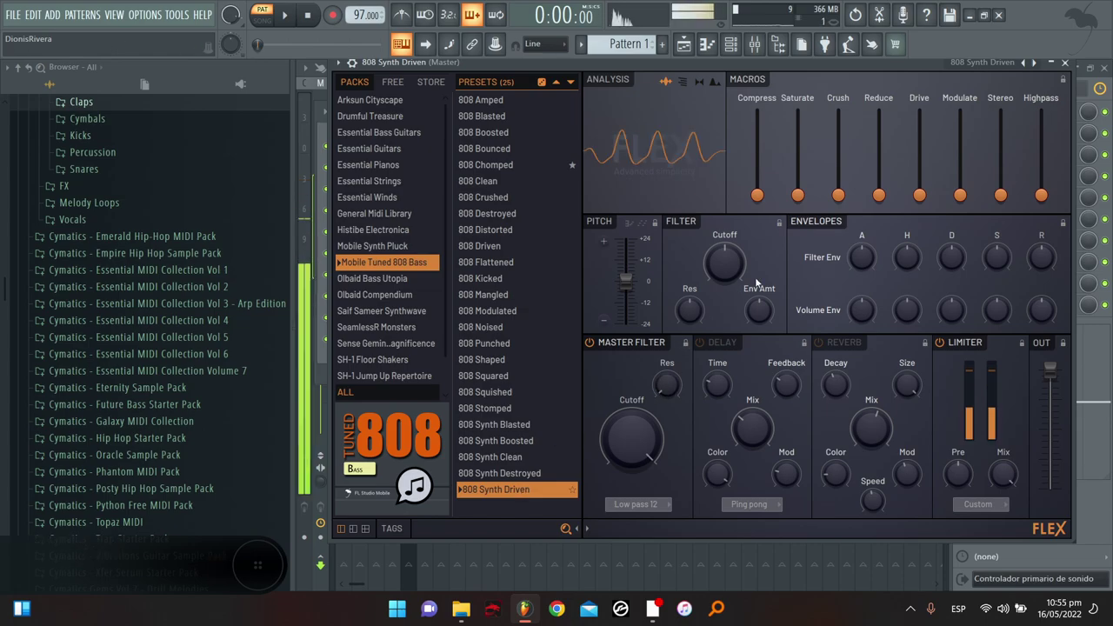
left_click(1065, 63)
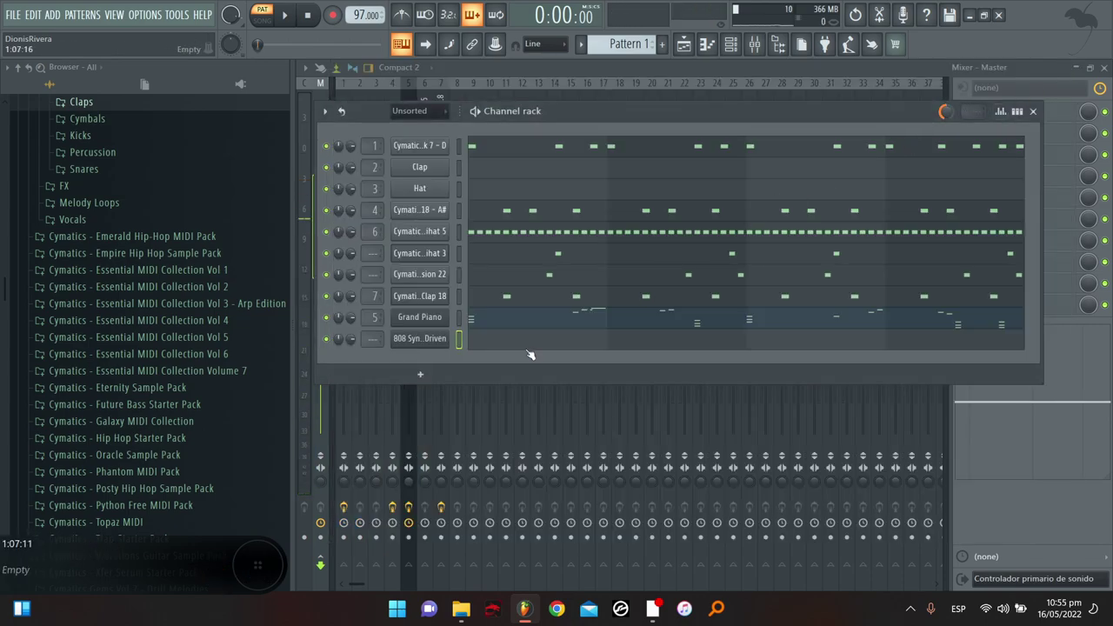
Try a half-bar C5 note at the start of bar 1 in the 808 Synth Driven piano roll
key("F7")
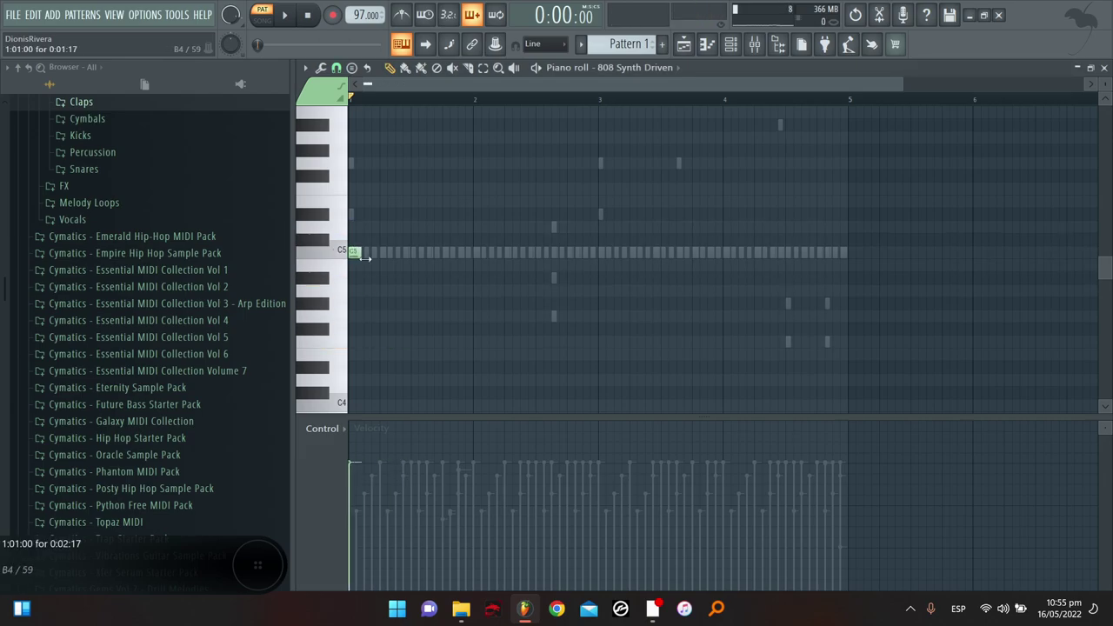
scroll(445, 191, "up", 5)
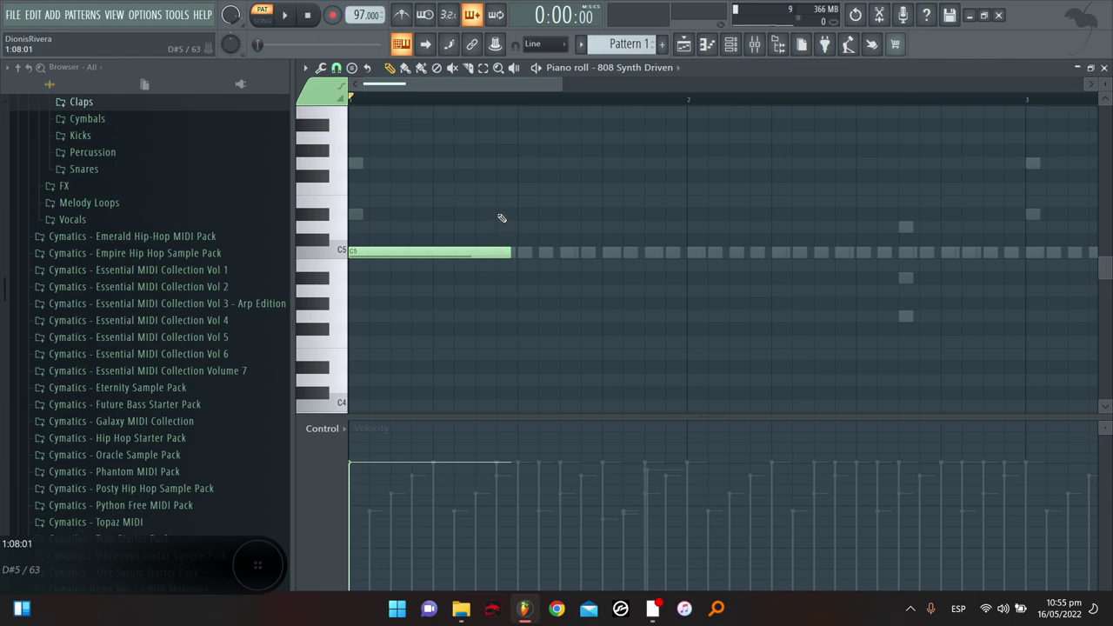
mouse_move(500, 216)
left_mouse_down()
mouse_move(483, 270)
mouse_move(508, 287)
left_mouse_up()
right_click(509, 286)
left_click_drag(528, 229, 405, 354, "ctrl")
left_click(498, 251)
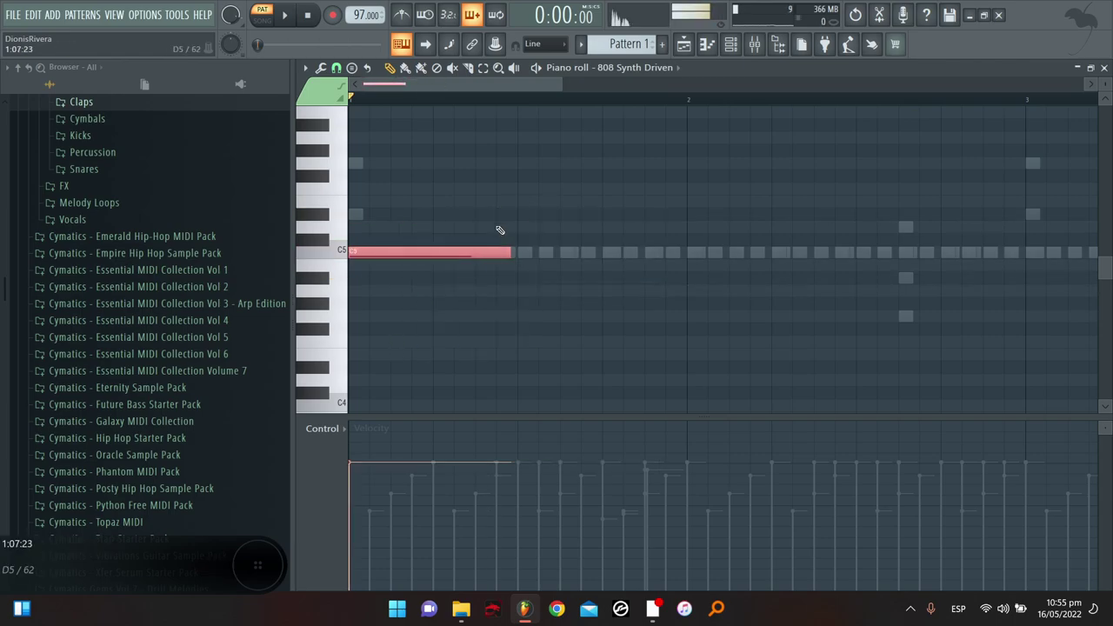
mouse_move(457, 253)
left_mouse_down()
mouse_move(455, 290)
mouse_move(436, 255)
left_mouse_up()
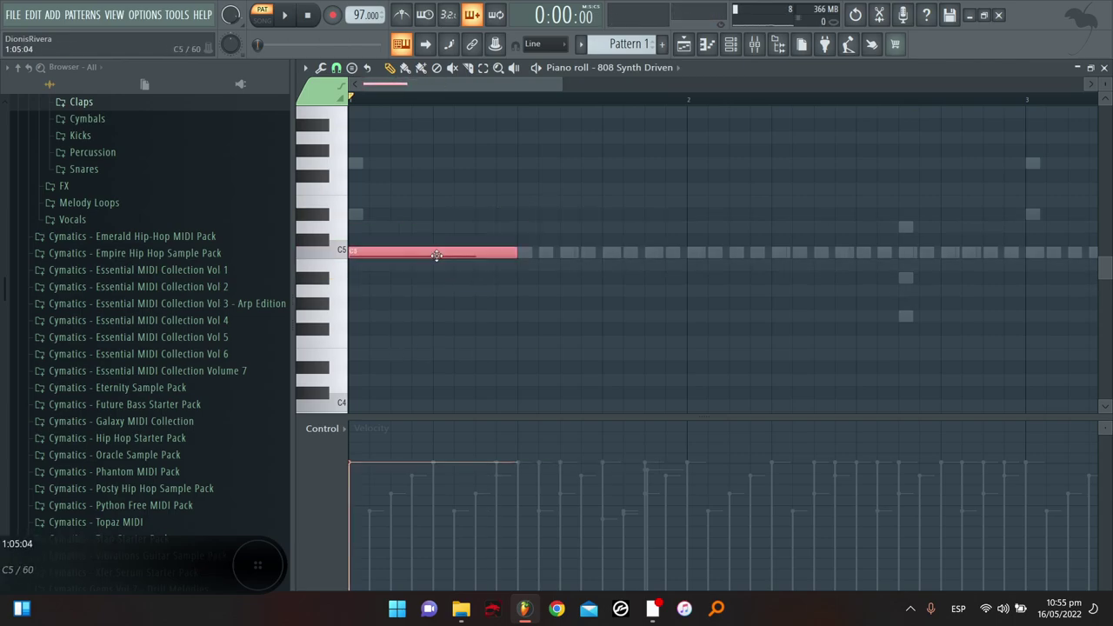
scroll(539, 165, "down", 3)
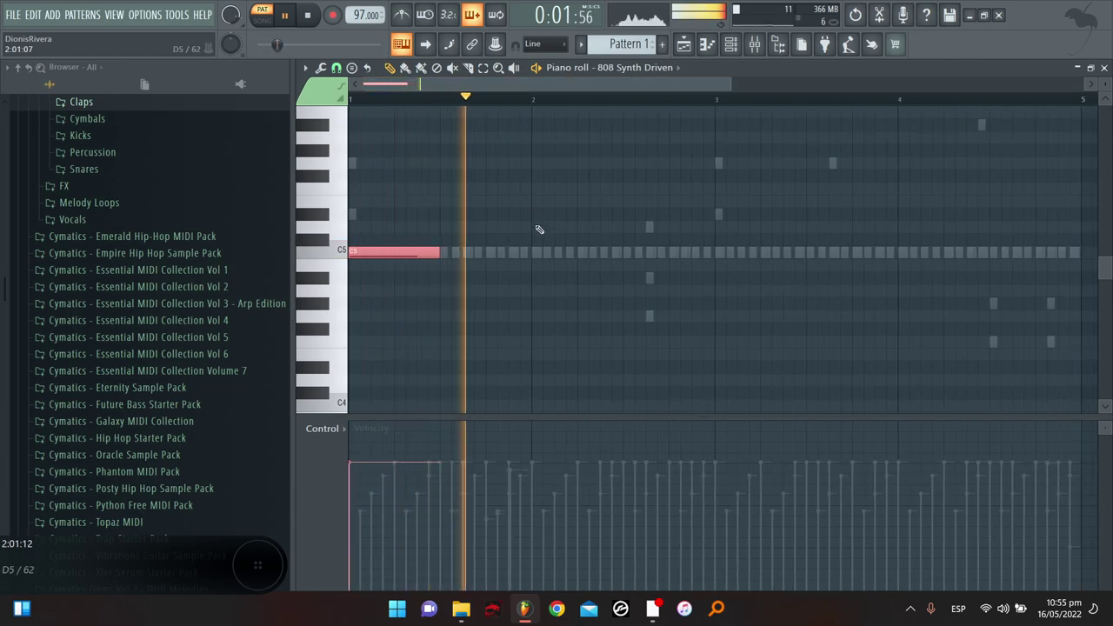
scroll(643, 226, "down", 1)
right_click(373, 252)
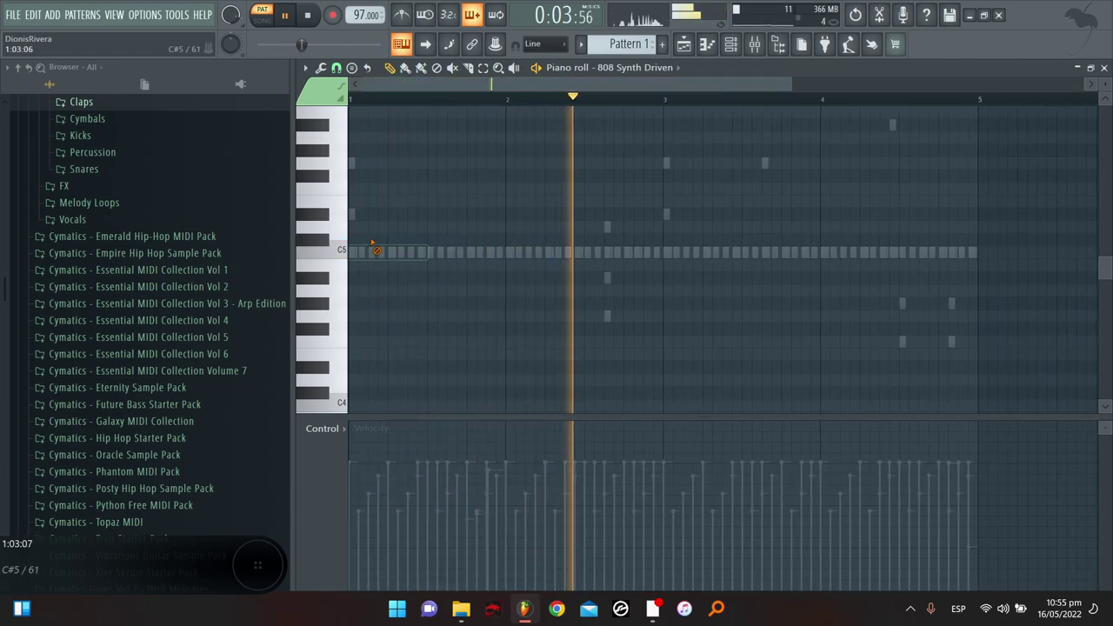
Place half-bar C4 bass notes at the starts of bars 1 and 3
left_click_drag(656, 379, 661, 404)
scroll(727, 403, "down", 2)
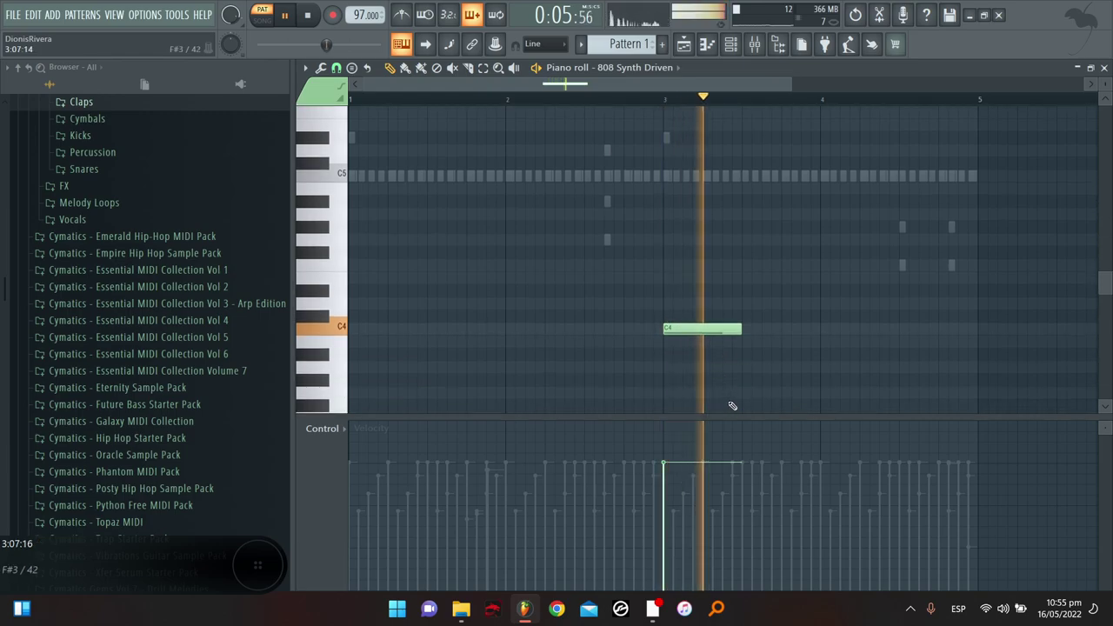
key("space")
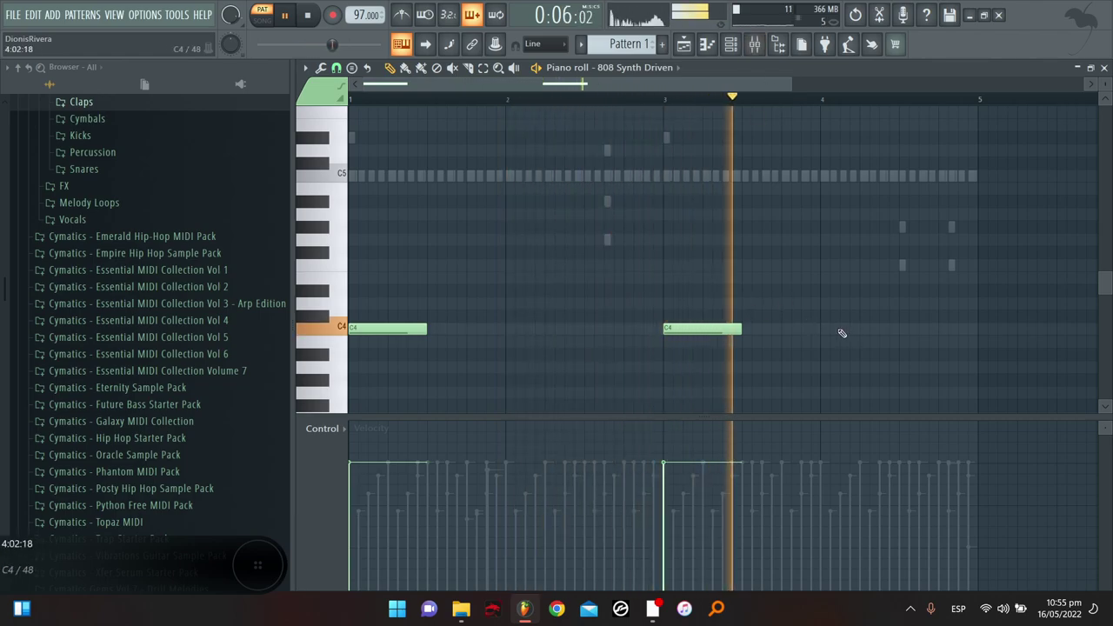
Add an F4 note over the last six steps of bar 4 and a G4 note over the last six steps of bar 2
scroll(917, 366, "down", 2)
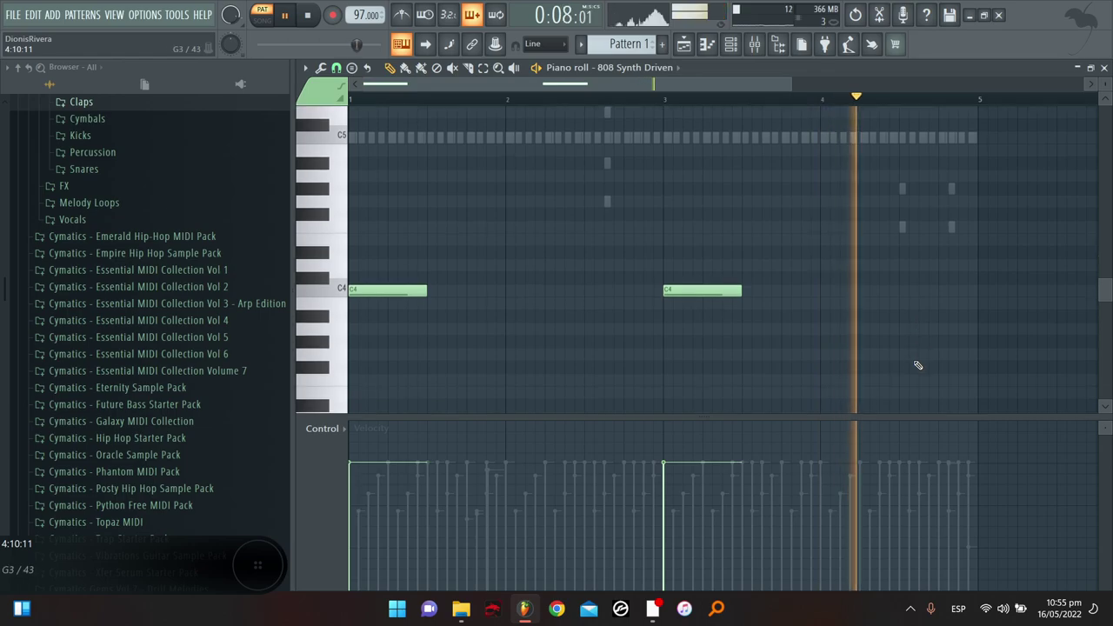
left_click(924, 228)
left_click_drag(996, 228, 977, 230)
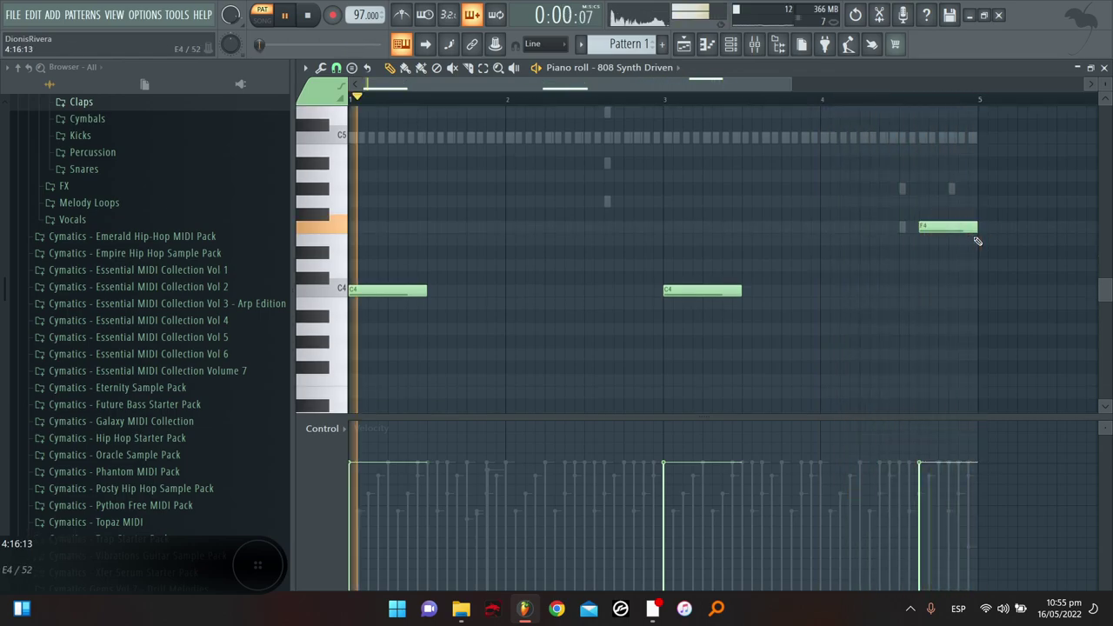
key("space")
key("space")
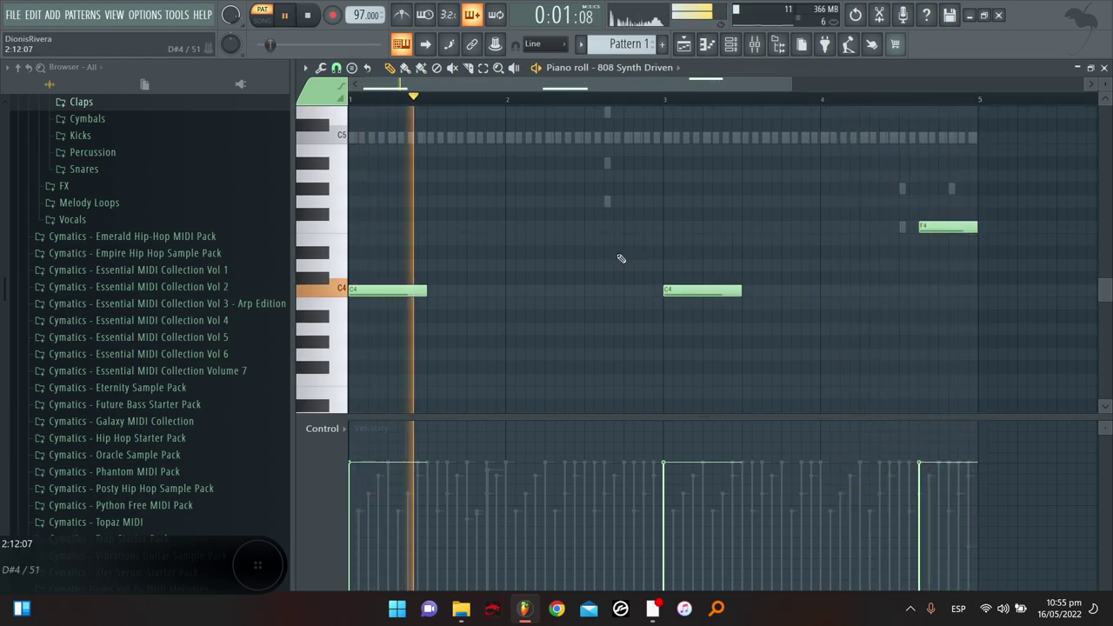
left_click(608, 202)
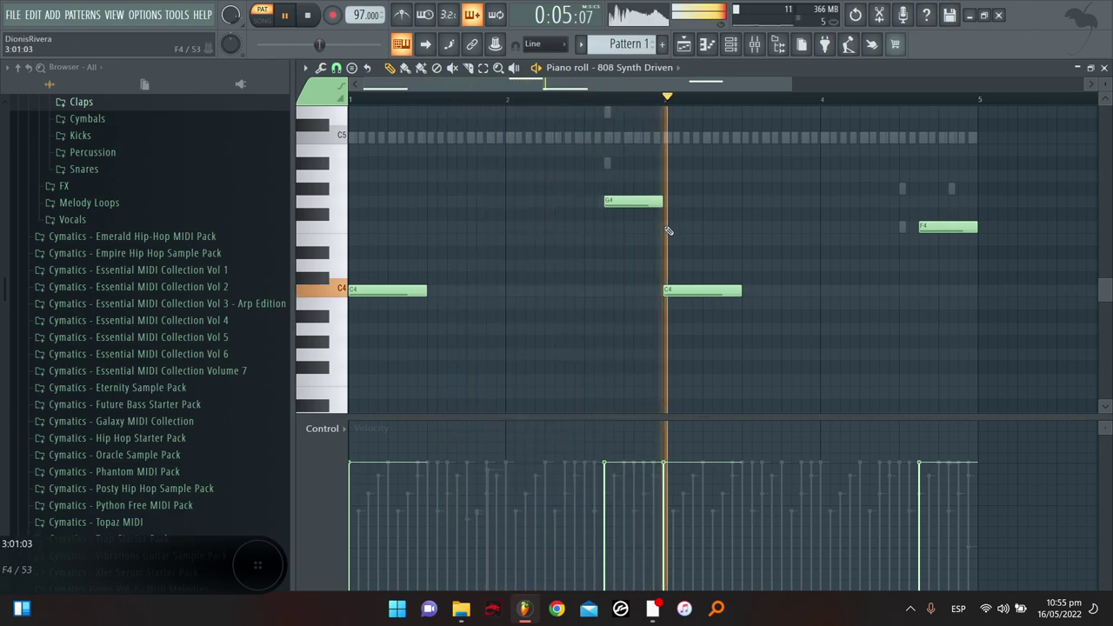
Duplicate the four bass notes one octave higher, as C5, G5, C5 and F5, and lower the velocity of the copies
scroll(661, 217, "up", 1)
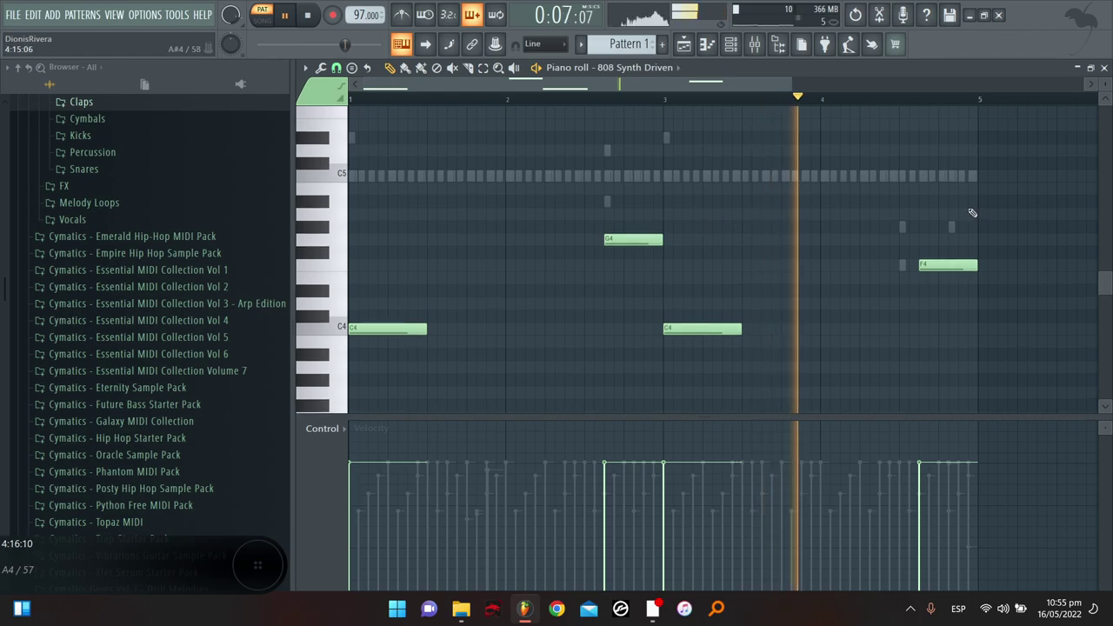
left_click_drag(972, 213, 353, 173)
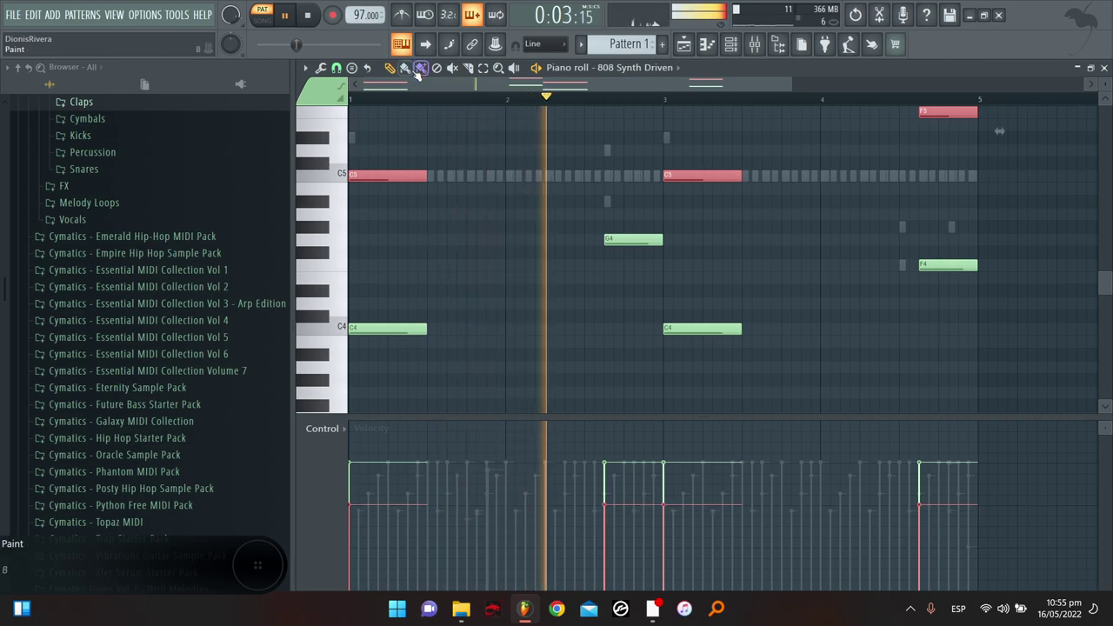
scroll(594, 162, "up", 4)
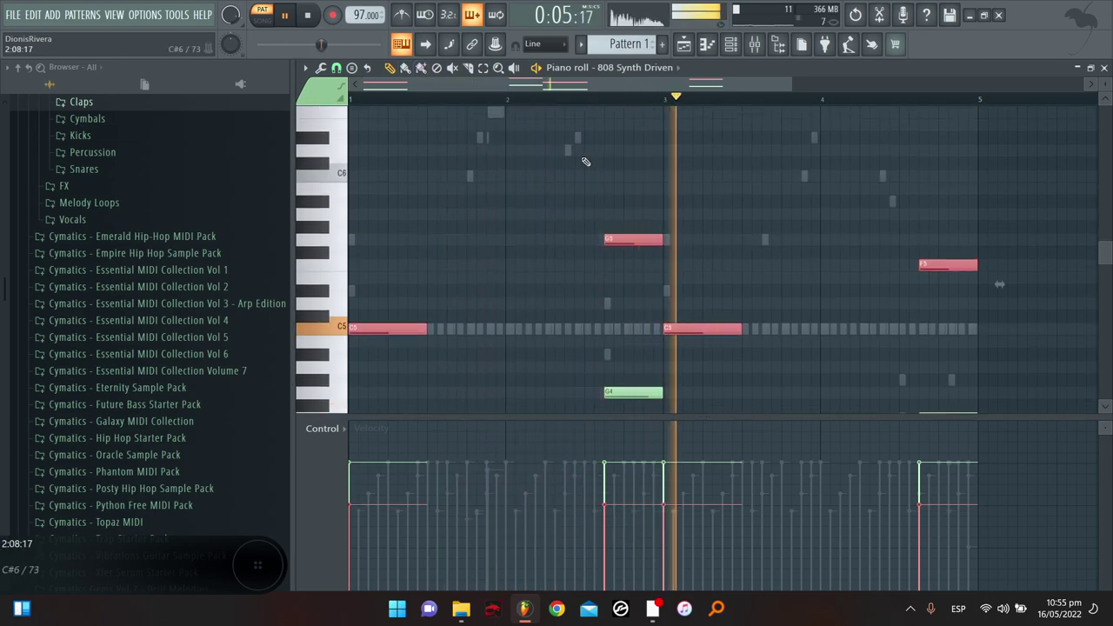
Route the 808 Synth Driven channel to mixer track 8, named after the channel
left_click(730, 43)
left_click(428, 340)
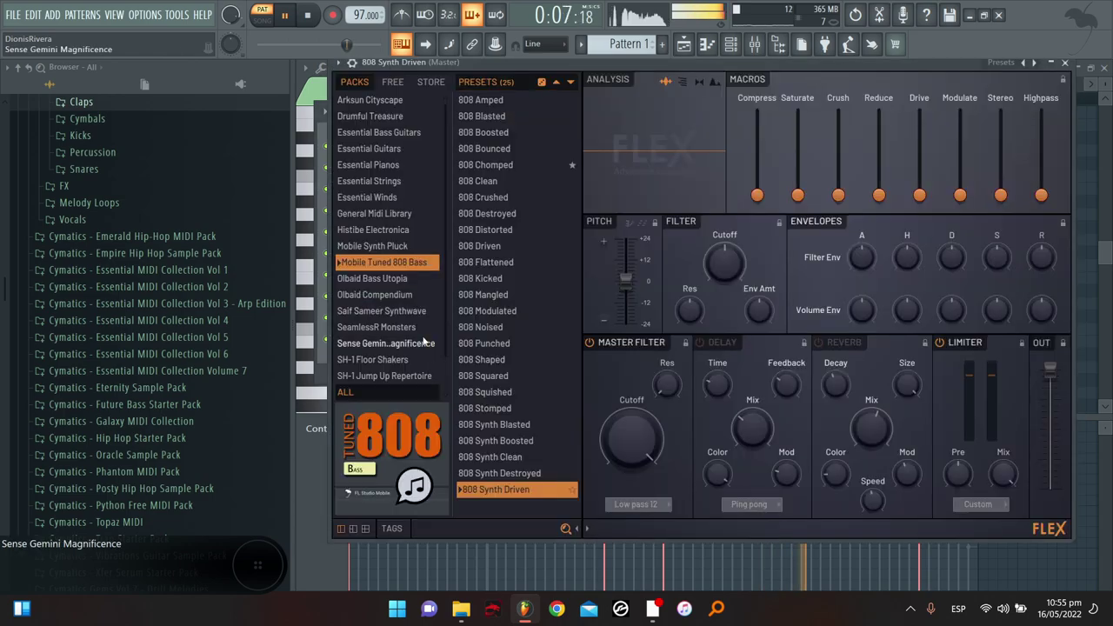
left_click(340, 63)
left_click(525, 106)
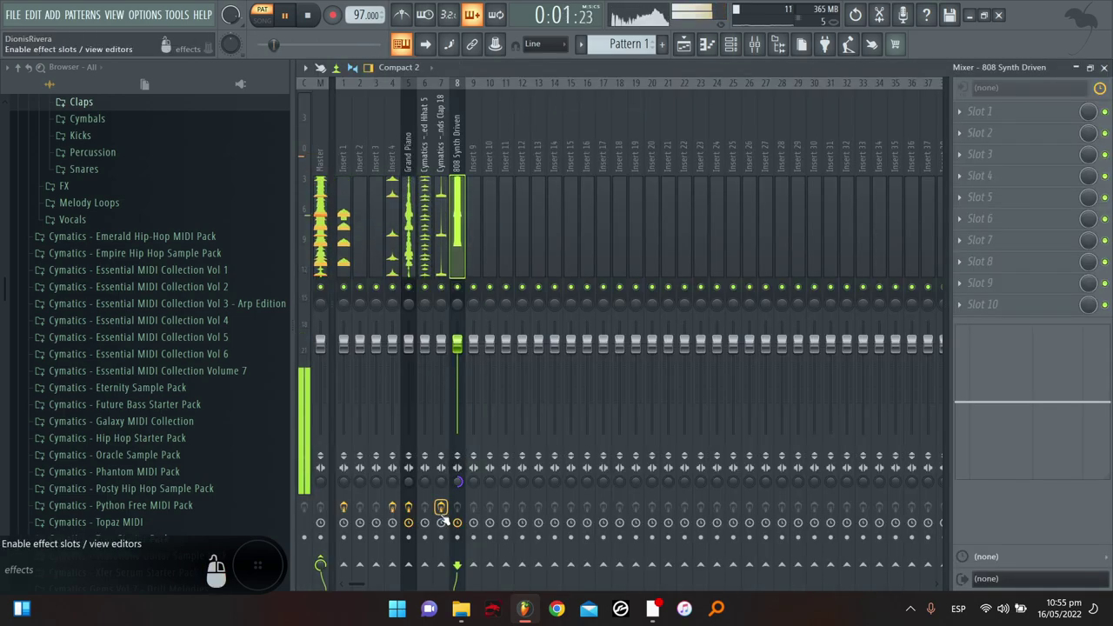
Load Fruity Bass Boost in slot 2 of the 808 Synth Driven mixer track with its frequency at 80 Hz and a raised amount
left_click(971, 139)
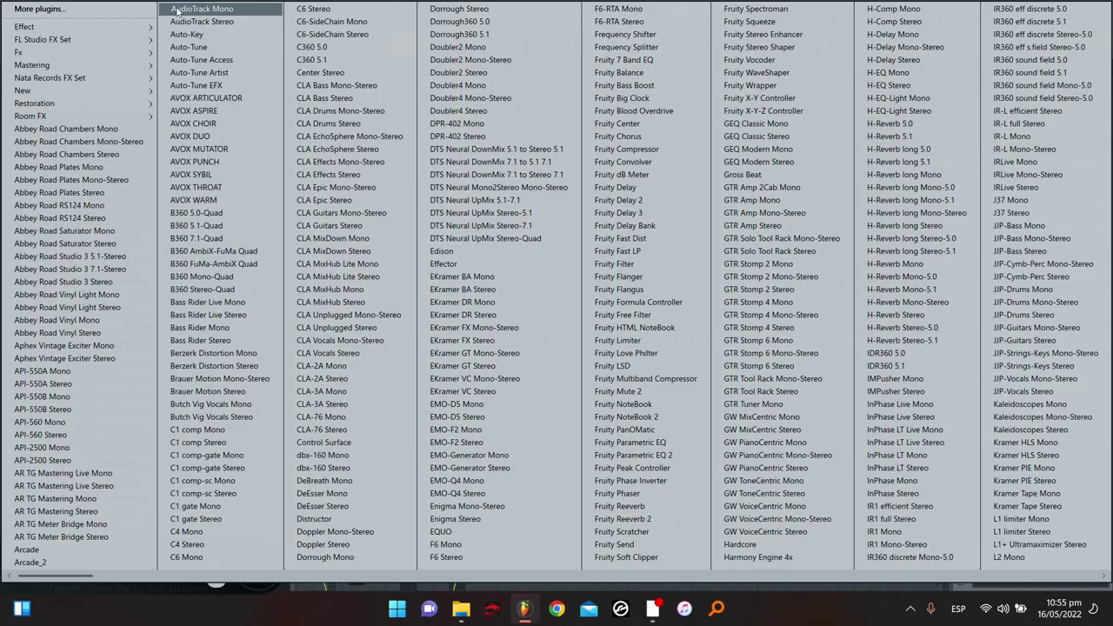
left_click(132, 10)
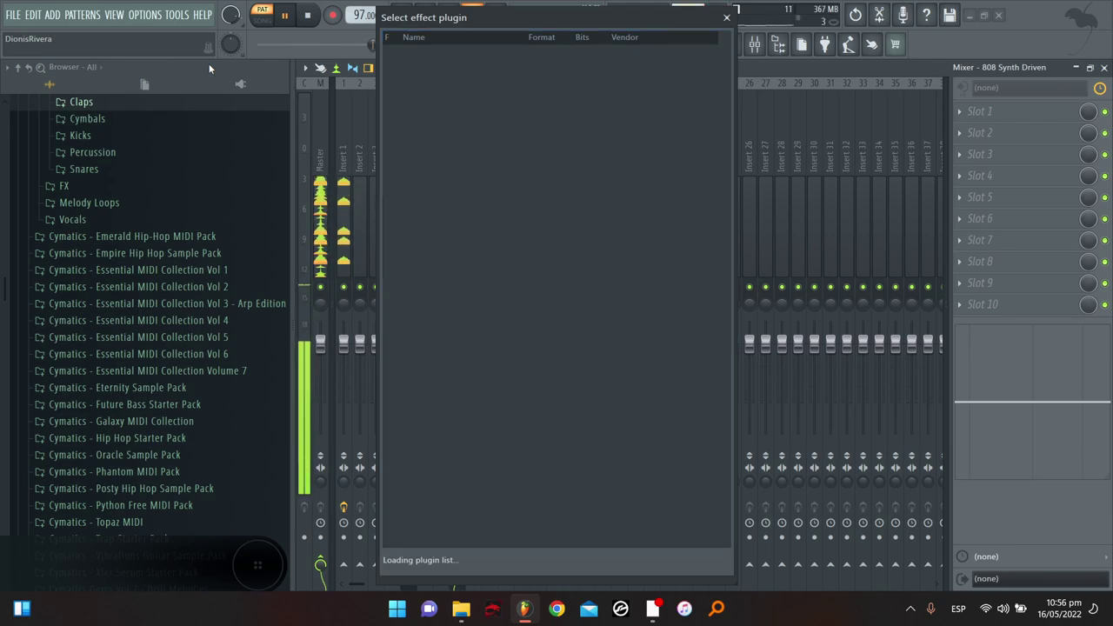
type("boo")
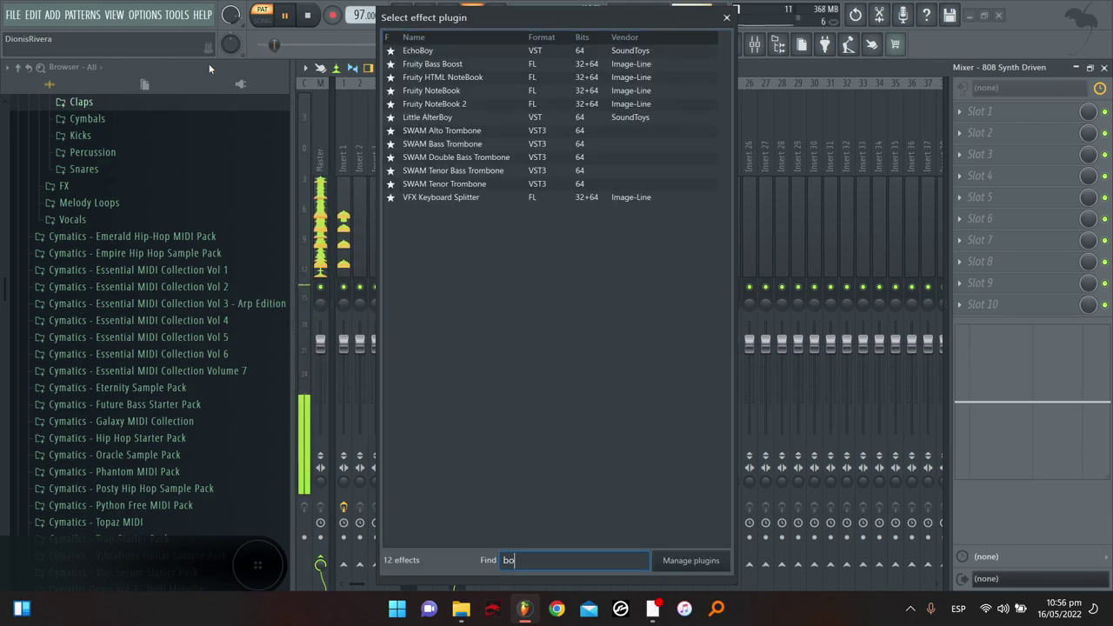
left_click(449, 51)
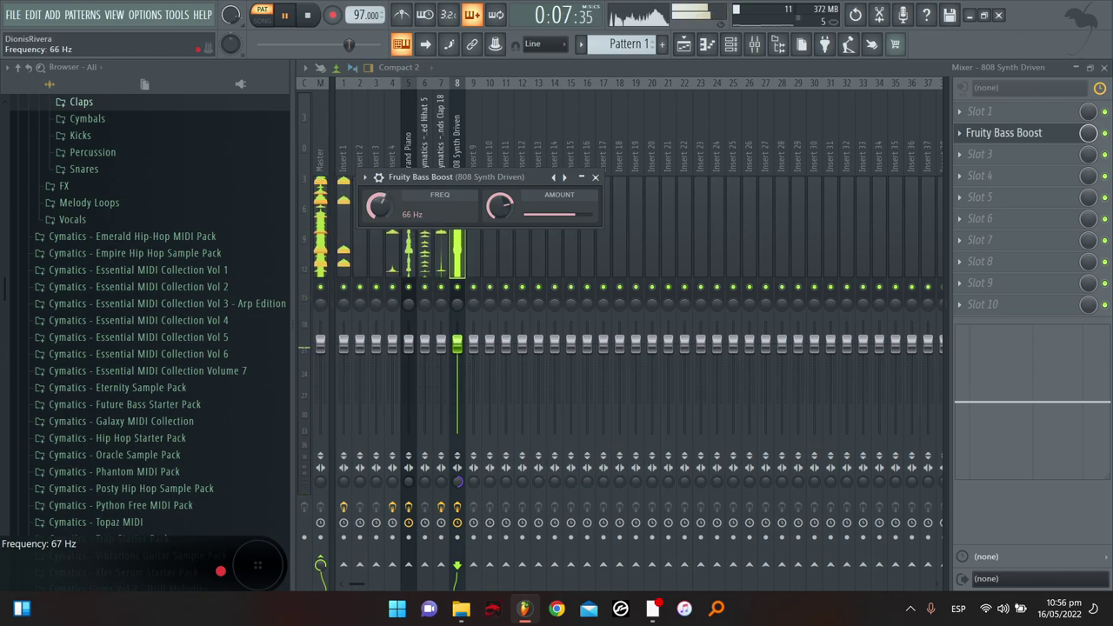
left_click_drag(379, 205, 379, 203)
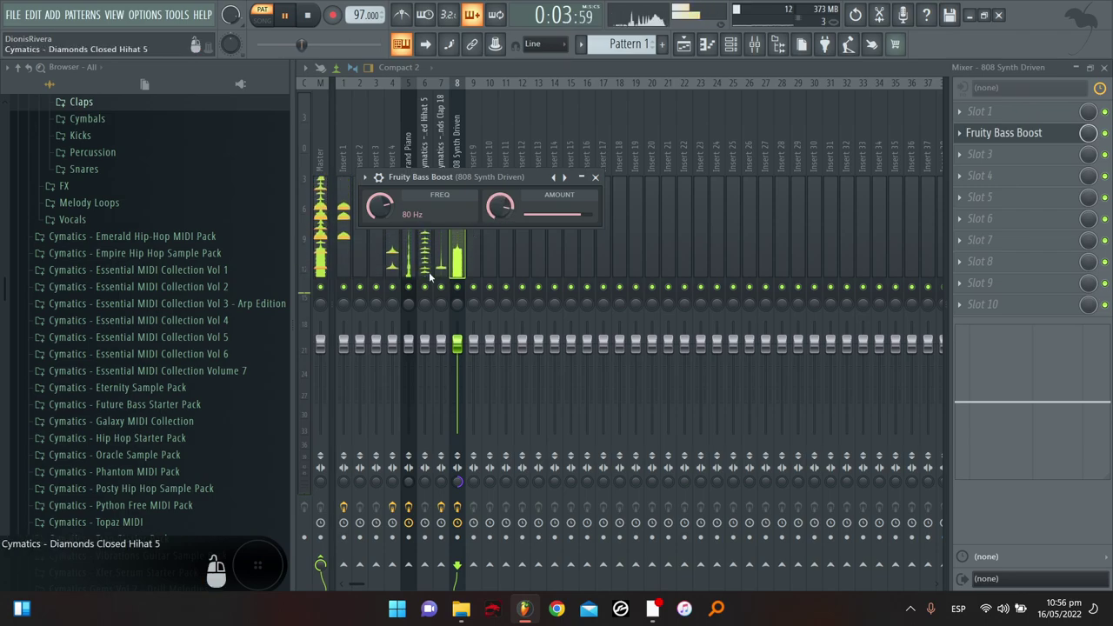
left_click(454, 255)
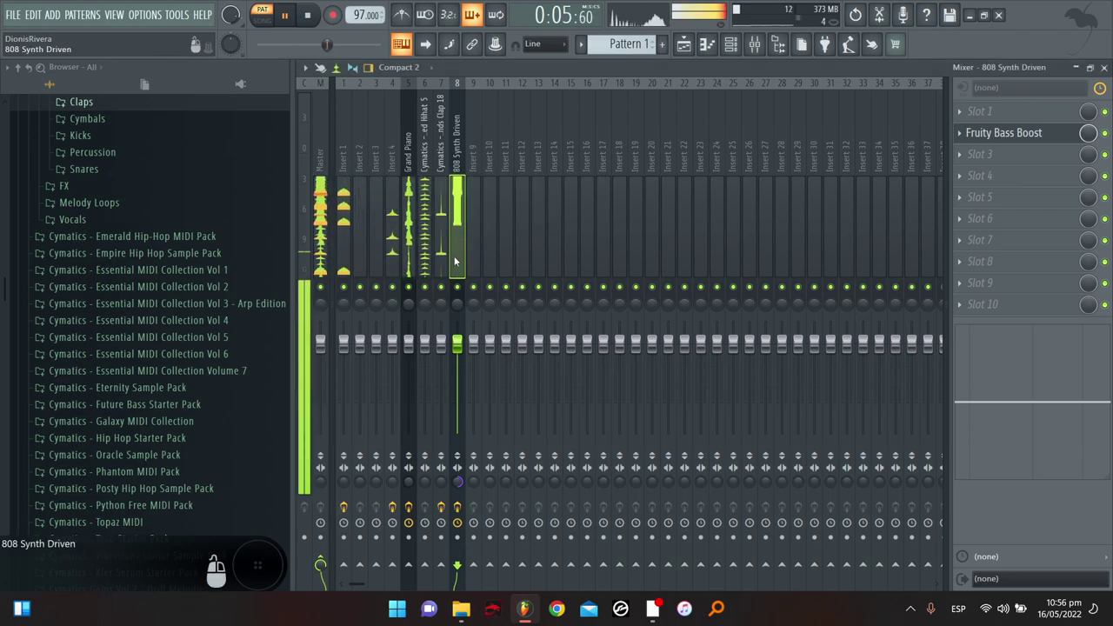
Load Fruity Limiter in slot 5 of the 808 Synth Driven mixer track and sidechain Insert 1 to that track
left_click(1038, 195)
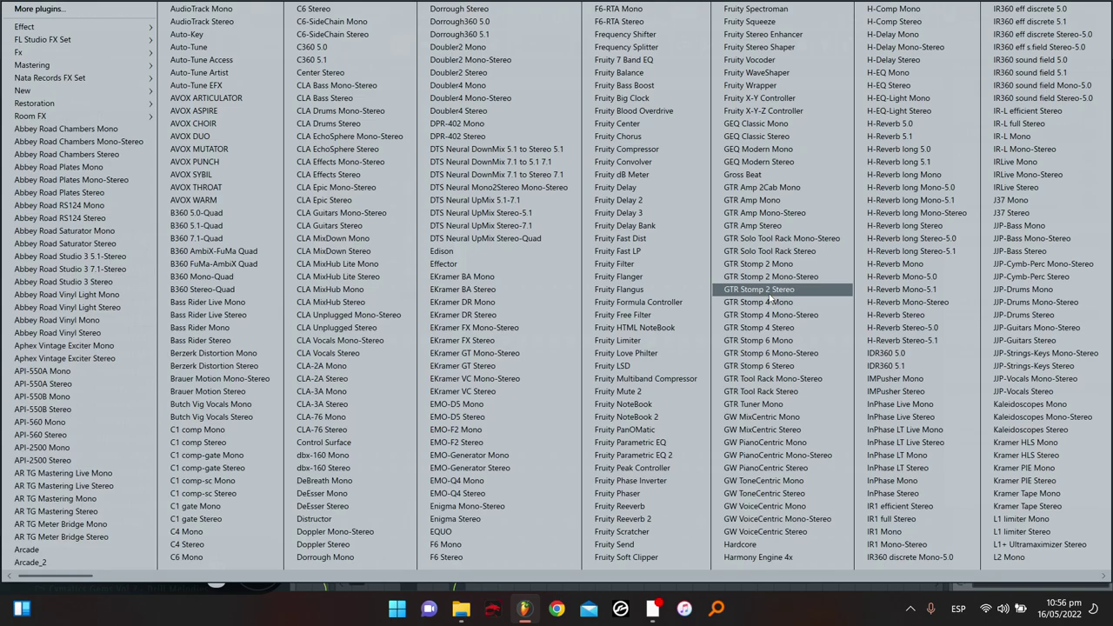
left_click(644, 343)
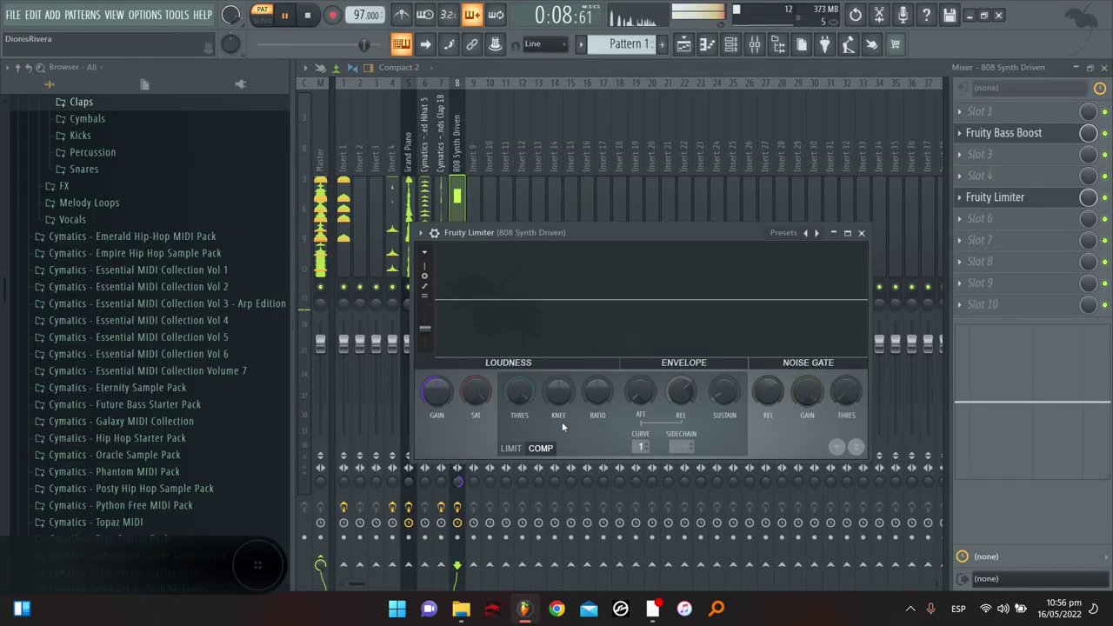
key("Escape")
left_click(344, 217)
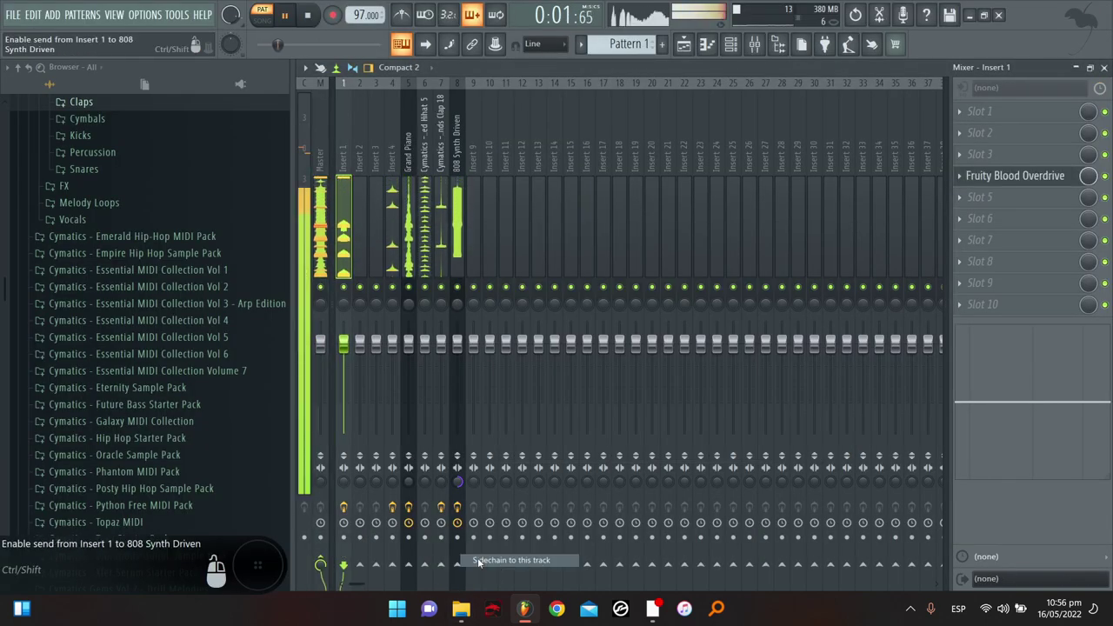
left_click(459, 231)
Set the 808 limiter's compressor with a lowered threshold, raised ratio, 43% knee and sidechain input 1, and move the effect to slot 3
left_click(974, 198)
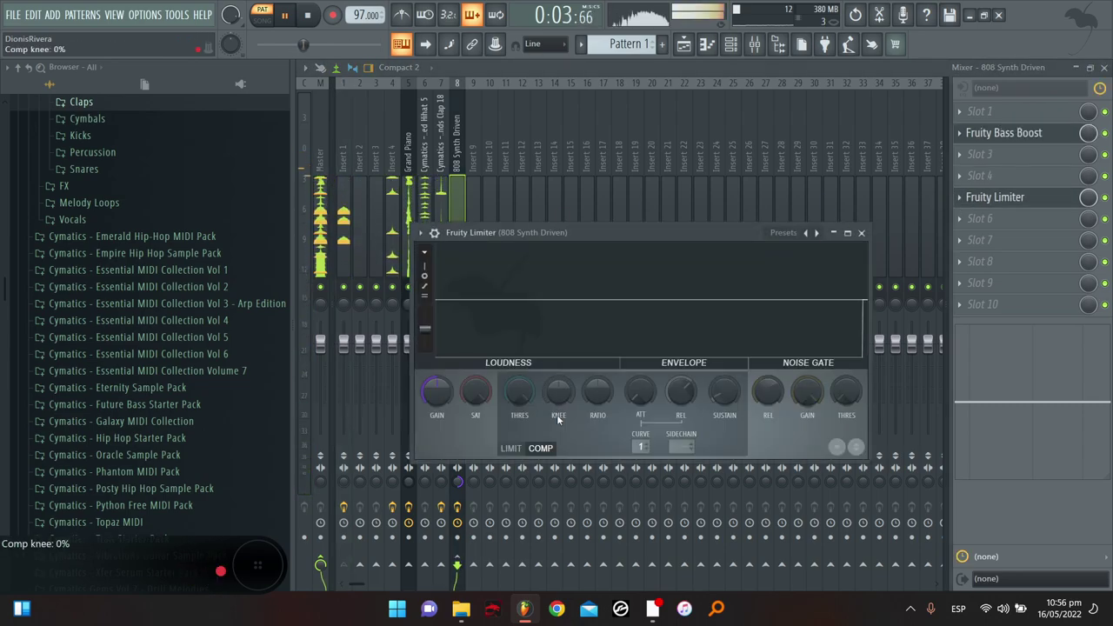
left_click_drag(521, 397, 520, 472)
left_click_drag(597, 393, 597, 356)
left_click_drag(558, 393, 558, 368)
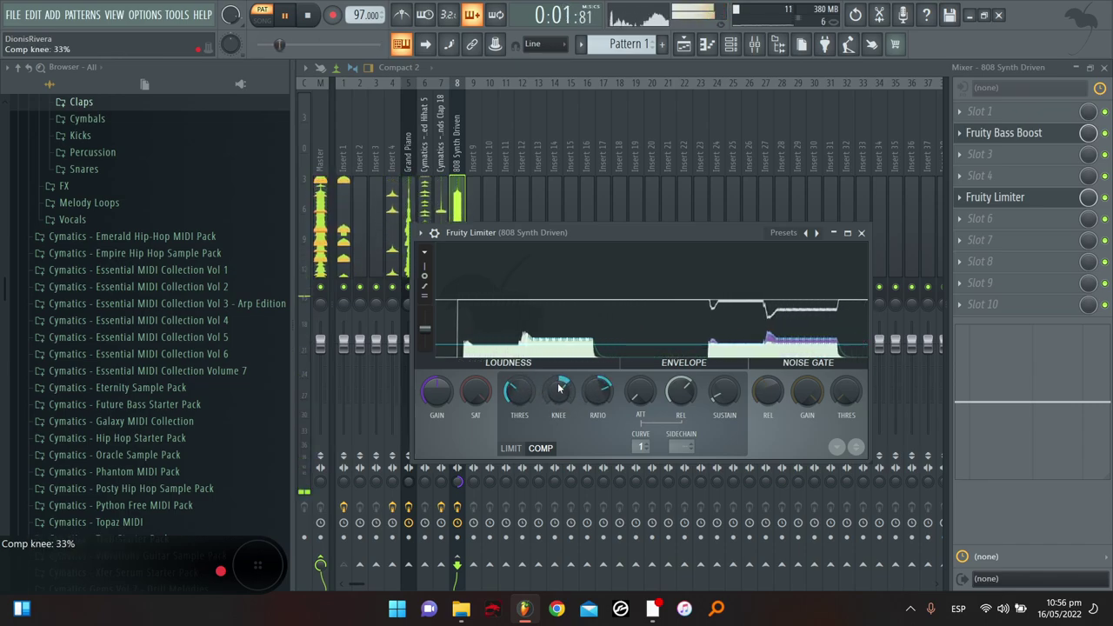
left_click(682, 445)
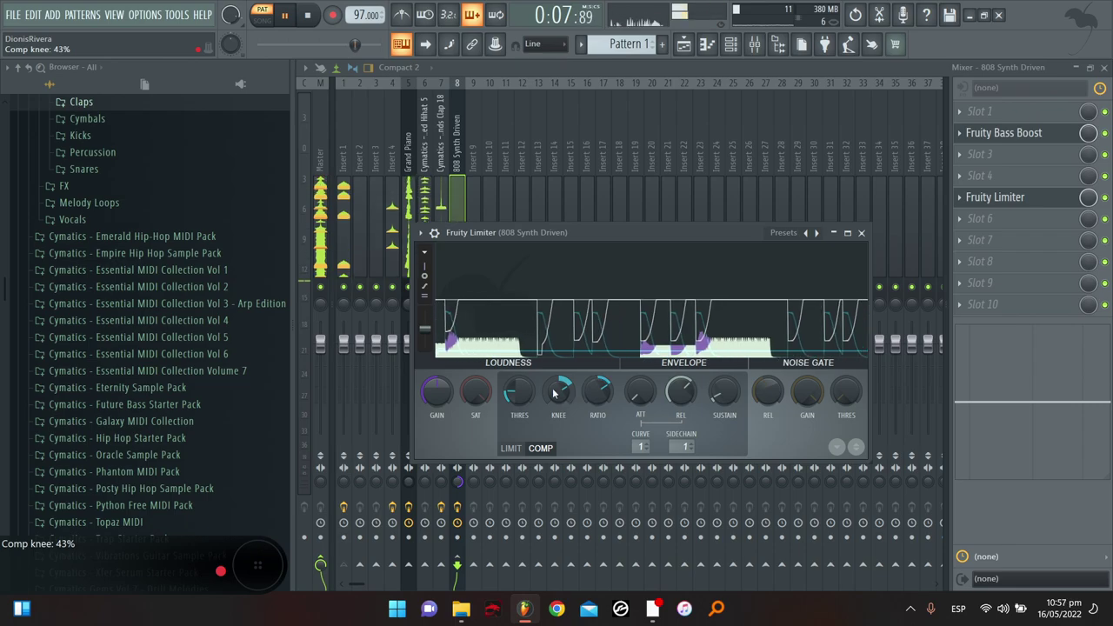
left_click(861, 233)
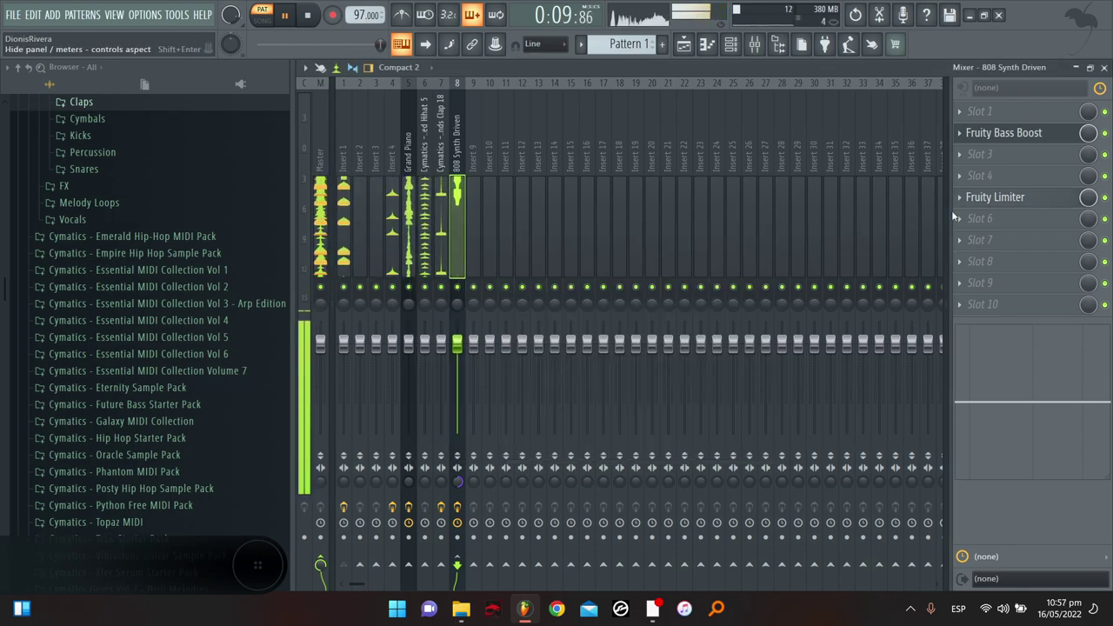
left_click_drag(984, 178, 987, 156)
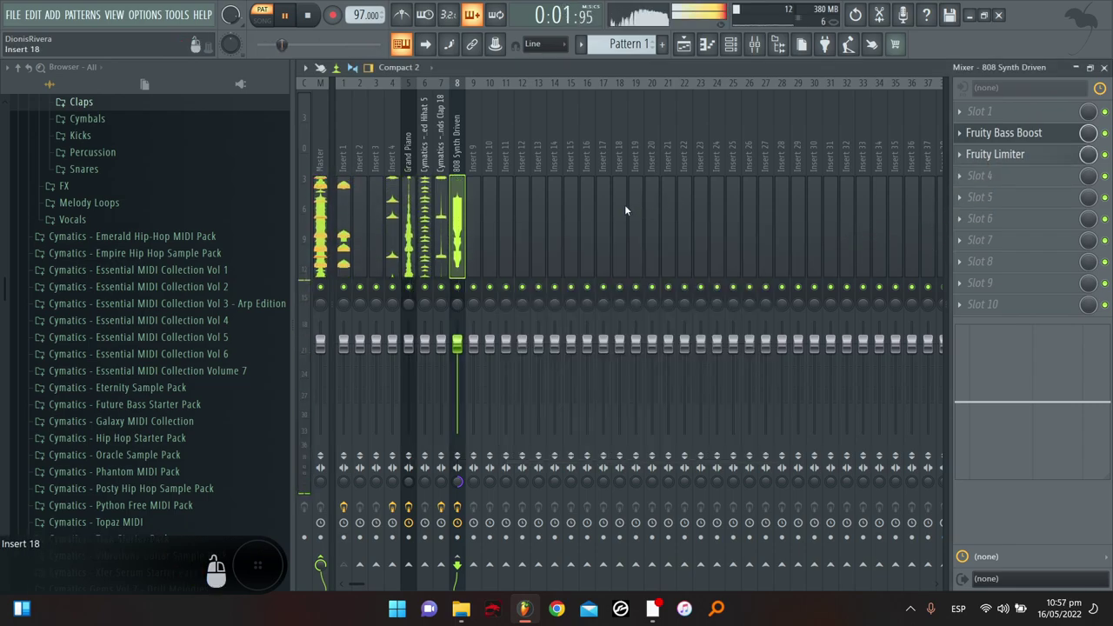
Load Fruity Parametric EQ 2 in slot 3 of the Master track and apply its 20Hz + 18kHz cut preset
left_click(320, 244)
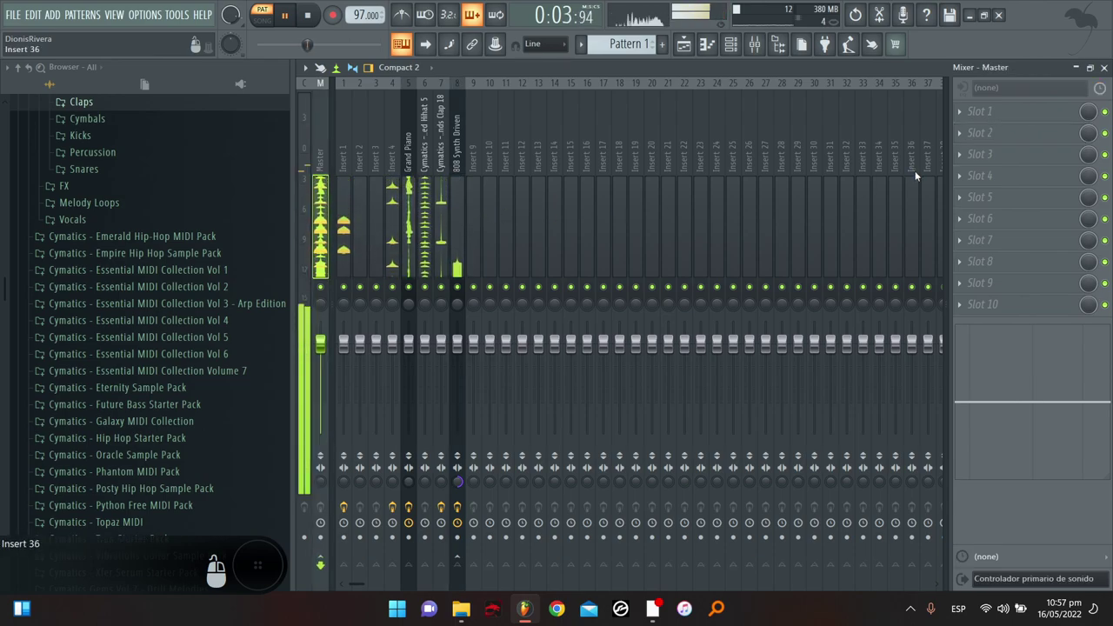
left_click(999, 154)
left_click(670, 464)
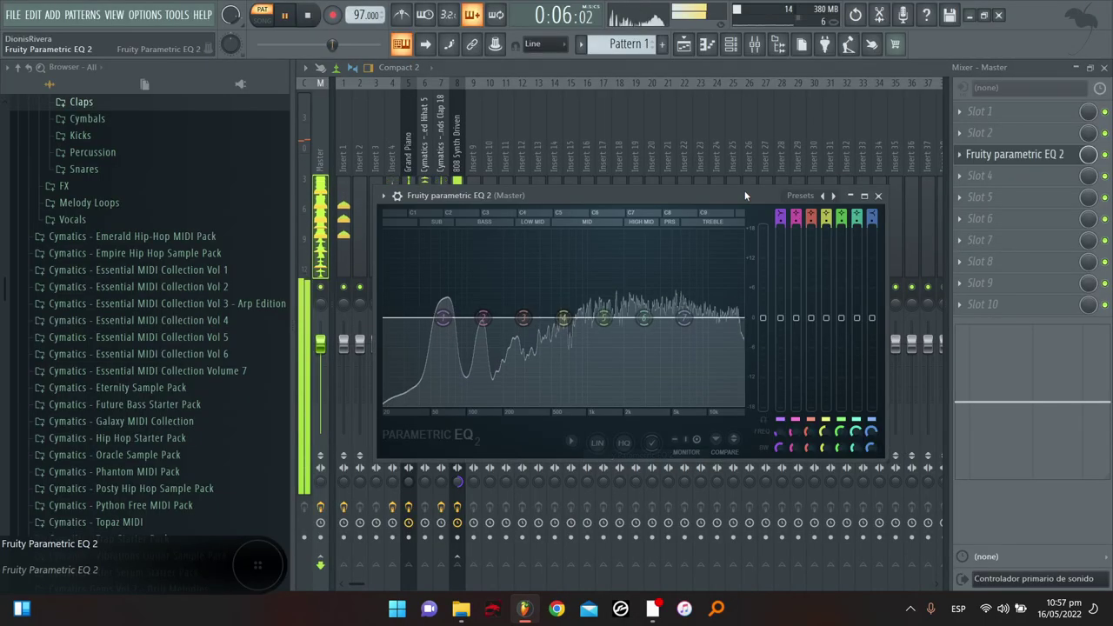
right_click(832, 195)
left_click(876, 247)
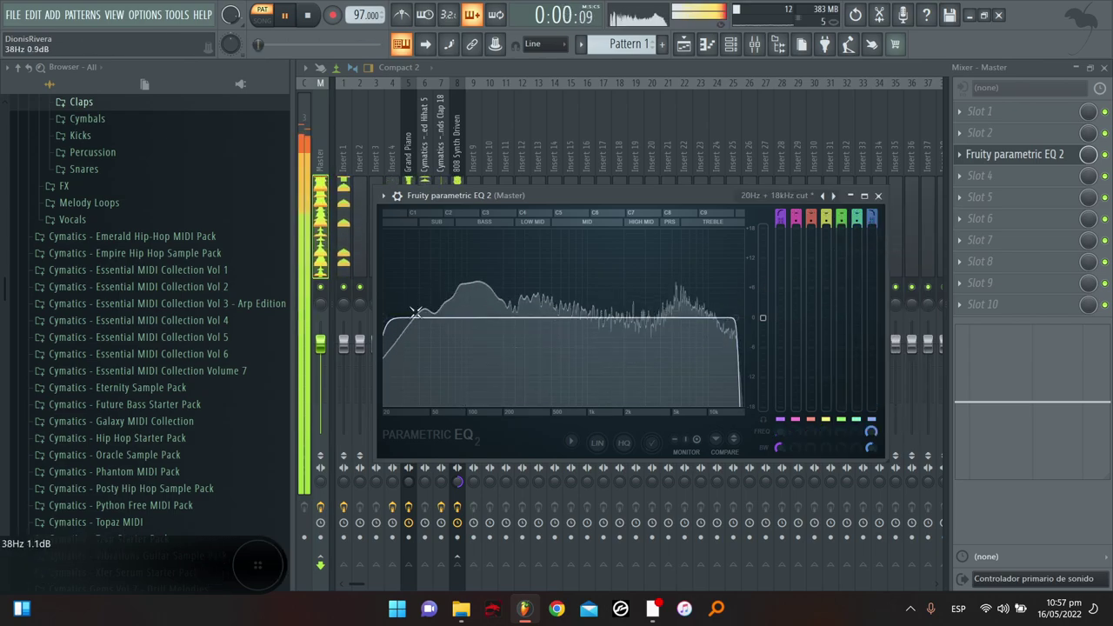
left_click(877, 196)
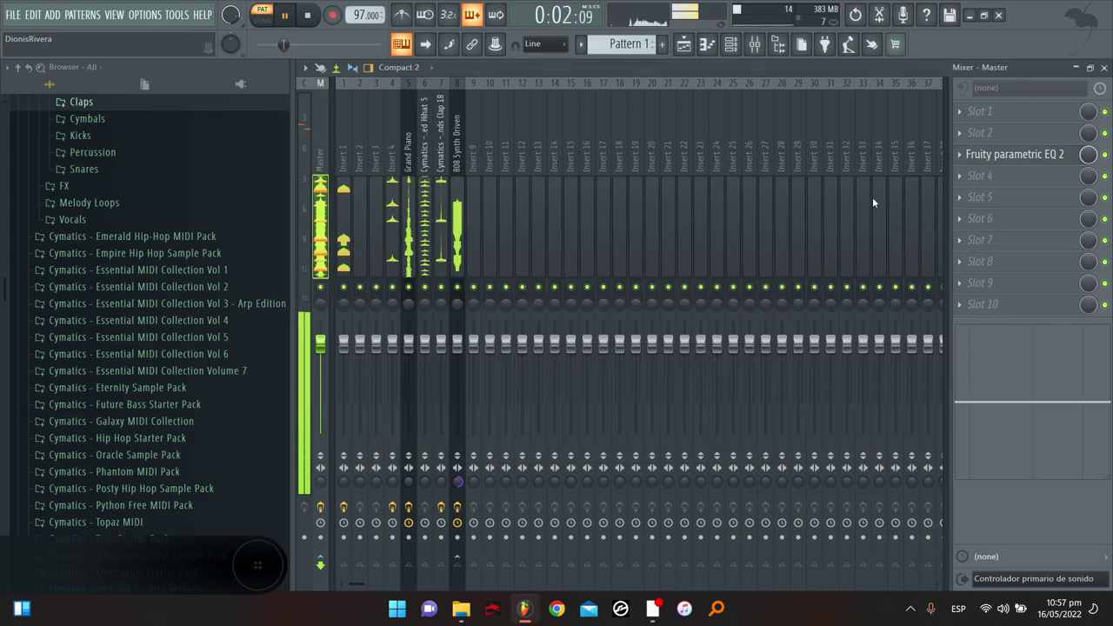
Cut the low end of the Diamonds Clap 18 mixer track at about 71 Hz and -18 dB with the track's built-in EQ
left_click(444, 230)
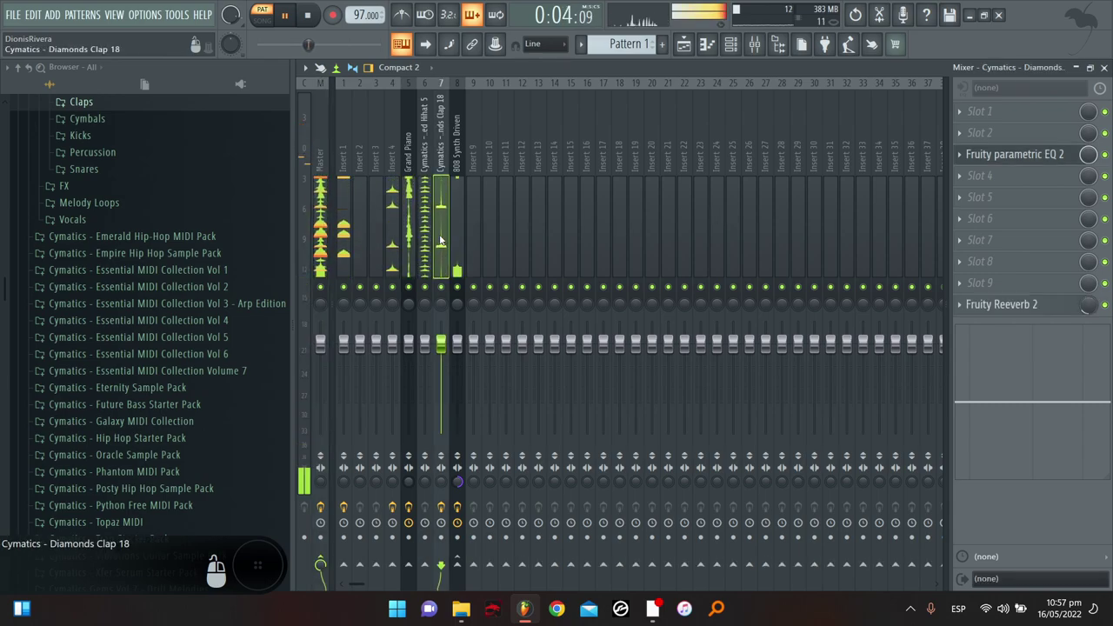
left_click_drag(978, 345, 972, 372)
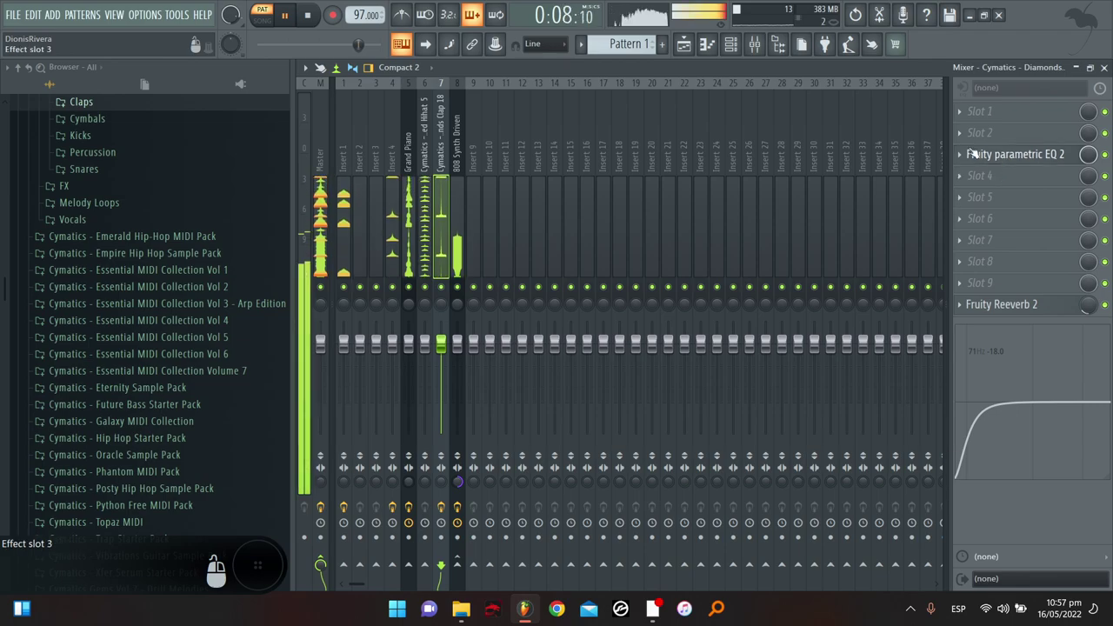
Stop playback with the channel rack shown and open the list of instruments for adding a new channel
left_click(730, 45)
left_click(690, 113)
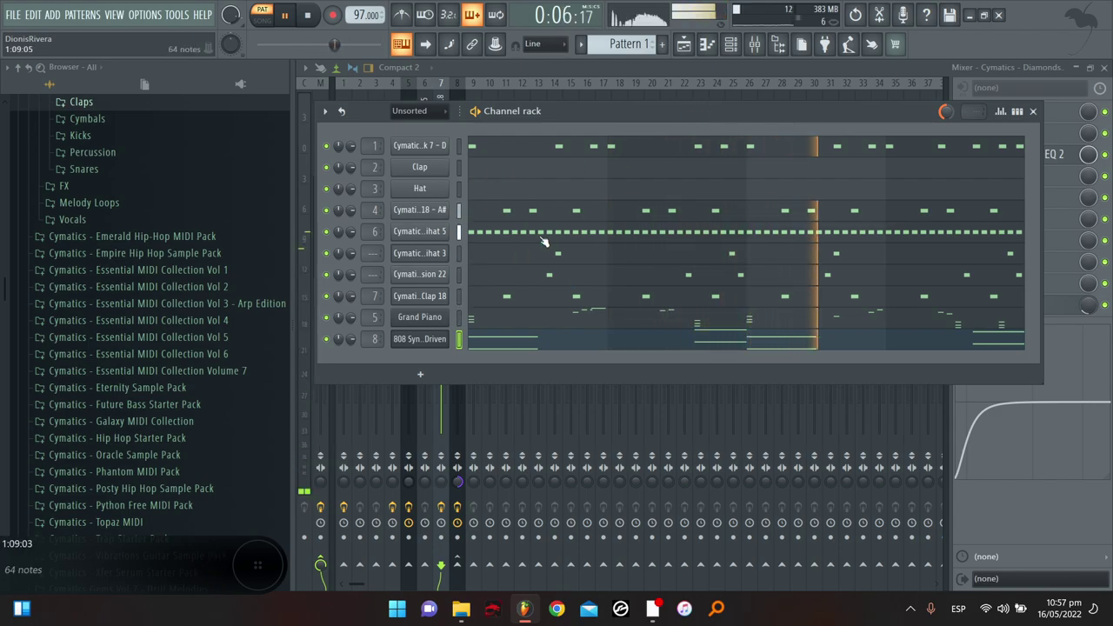
key("space")
left_click(51, 15)
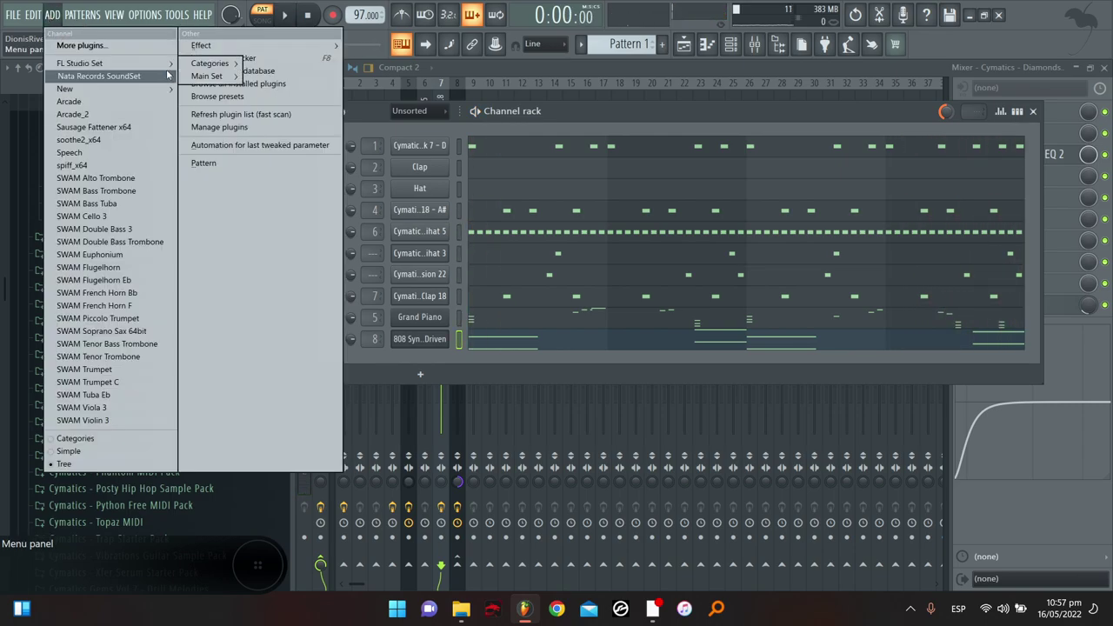
Add a FLEX instrument channel and load the Piezo Dub preset from the Essential Guitars pack
mouse_move(207, 76)
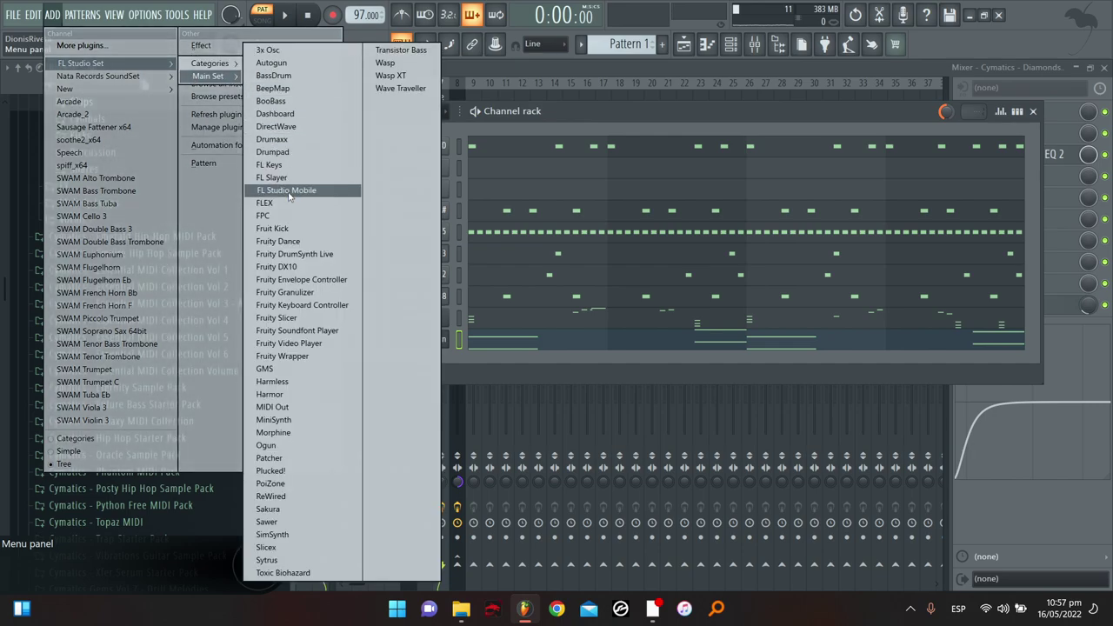
left_click(294, 202)
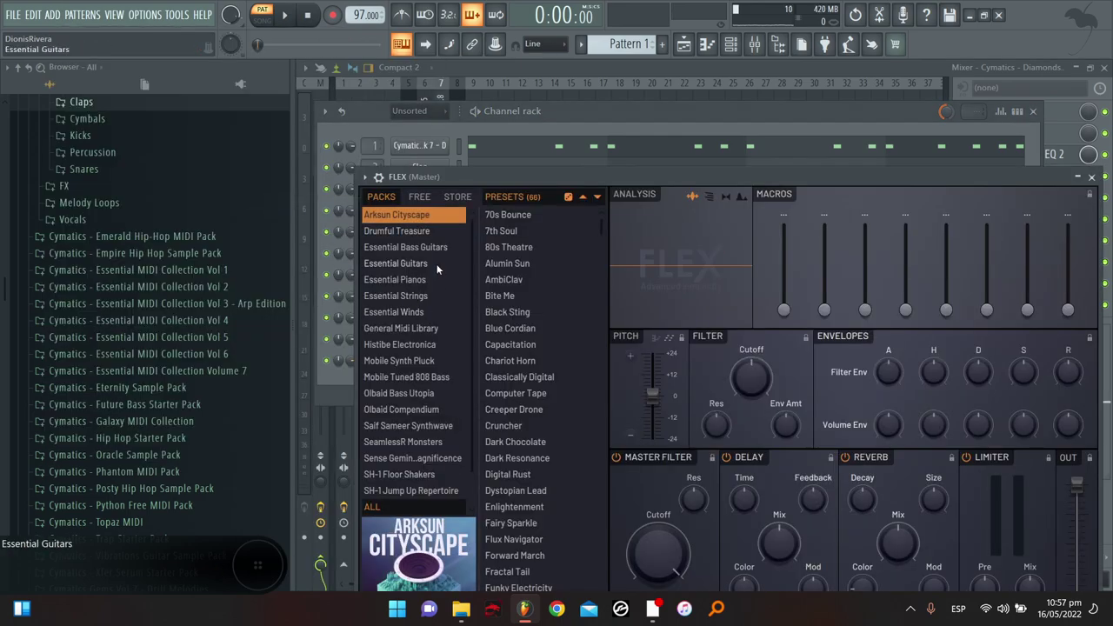
left_click(437, 266)
scroll(538, 230, "down", 6)
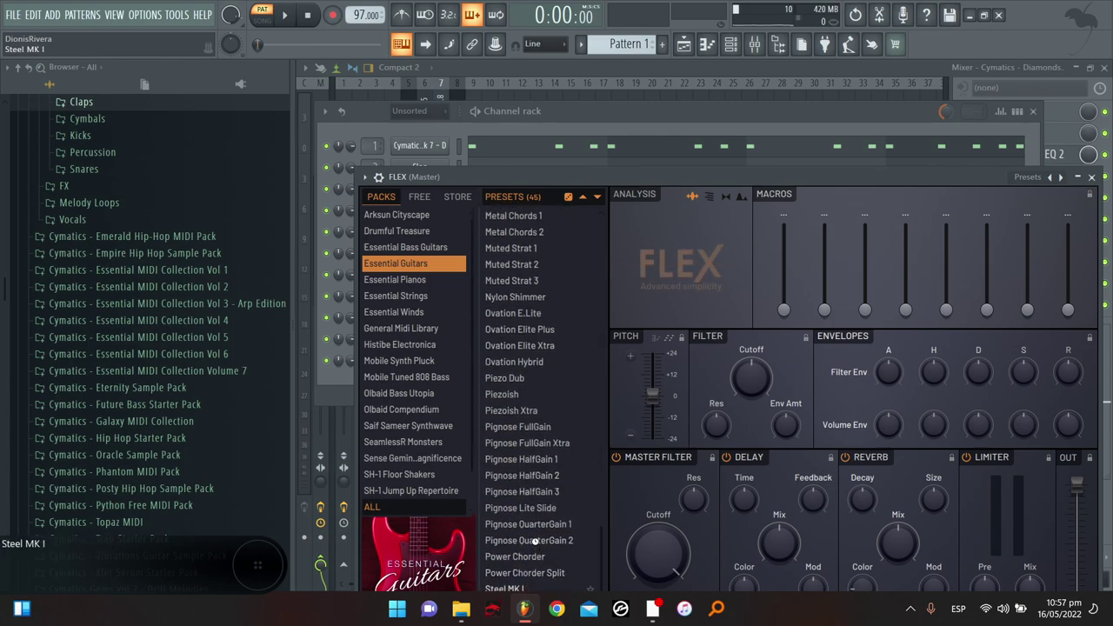
key("q")
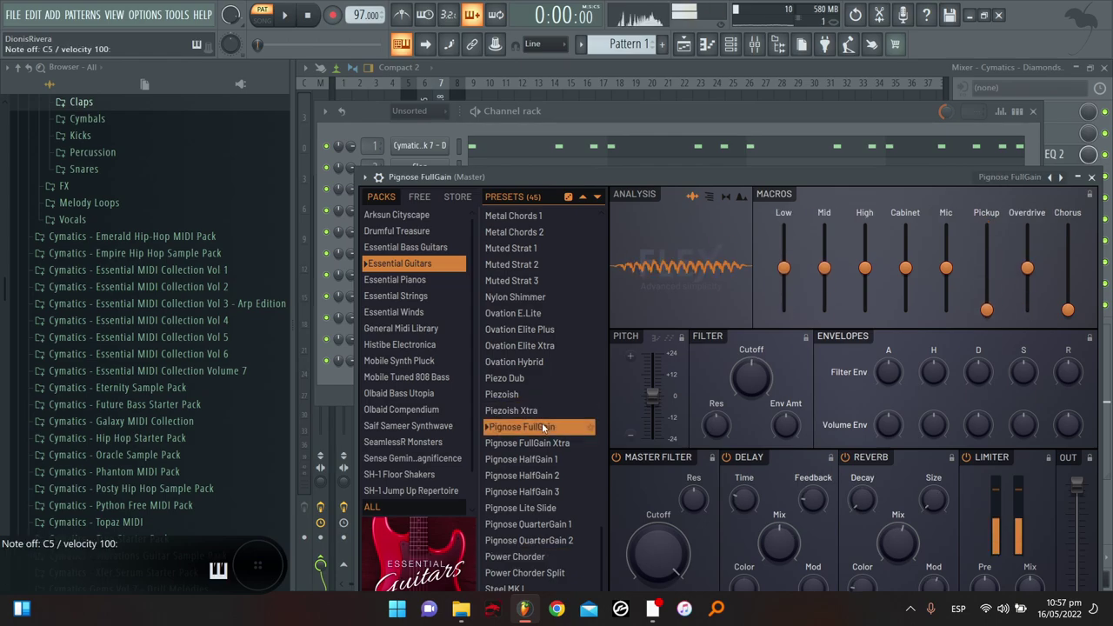
left_click(536, 383)
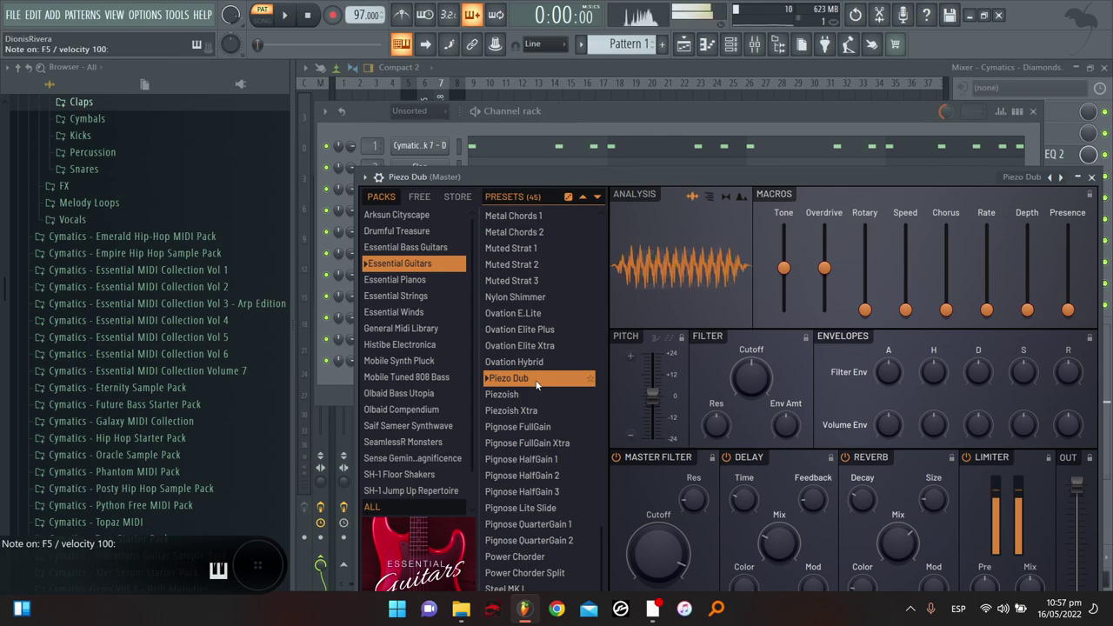
Play Pattern 1, then open the Piezo Dub channel's piano roll and place a C6 note lasting 0:06:00 at the start of bar 1
left_click(586, 123)
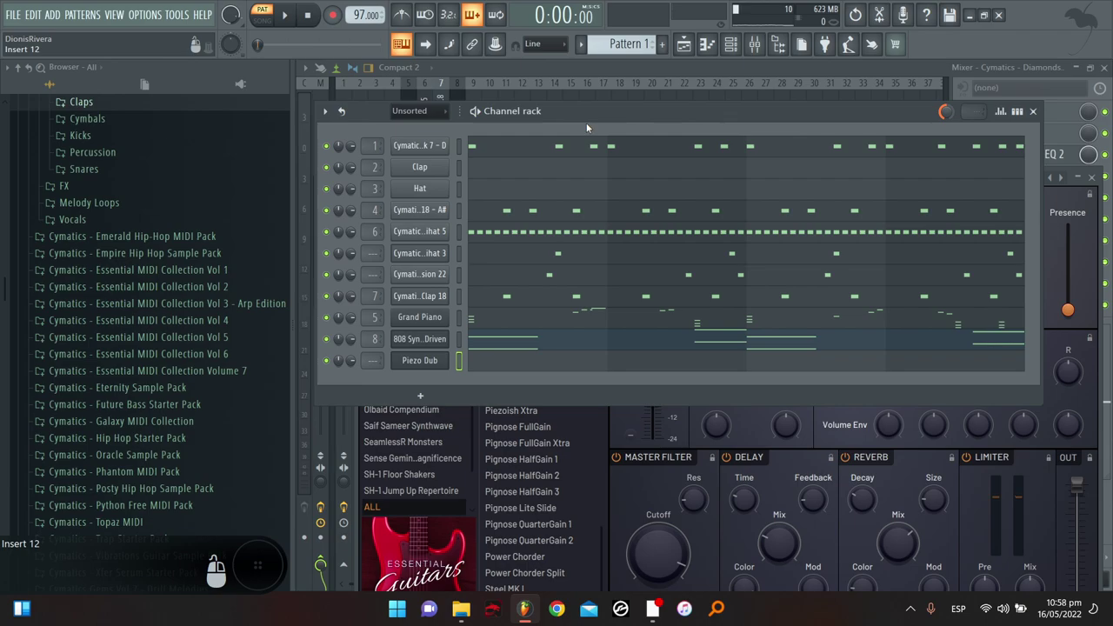
key("space")
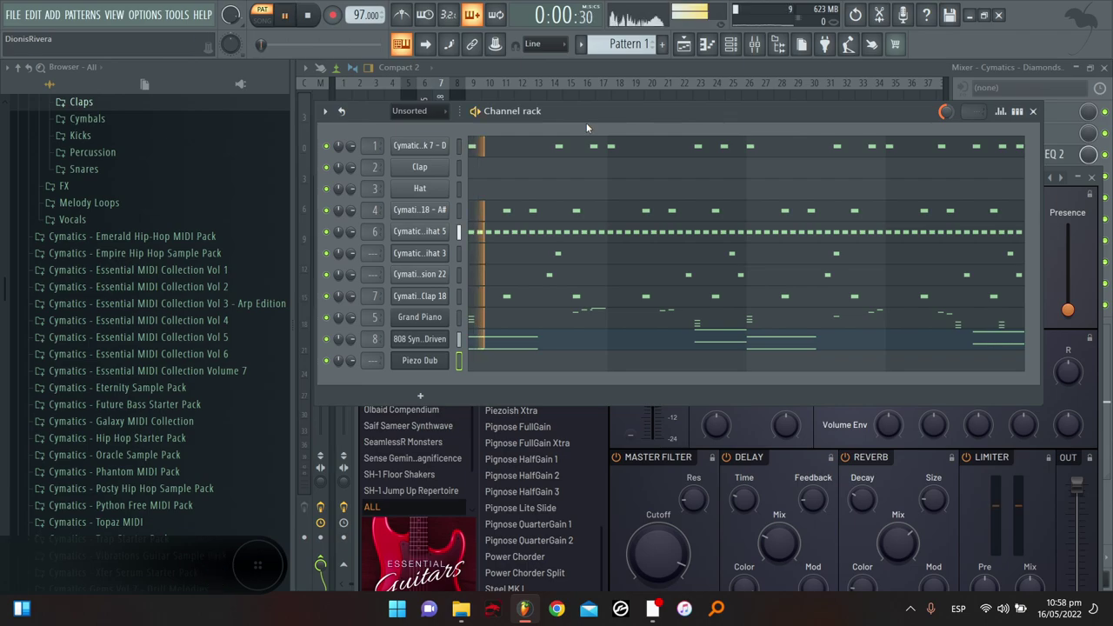
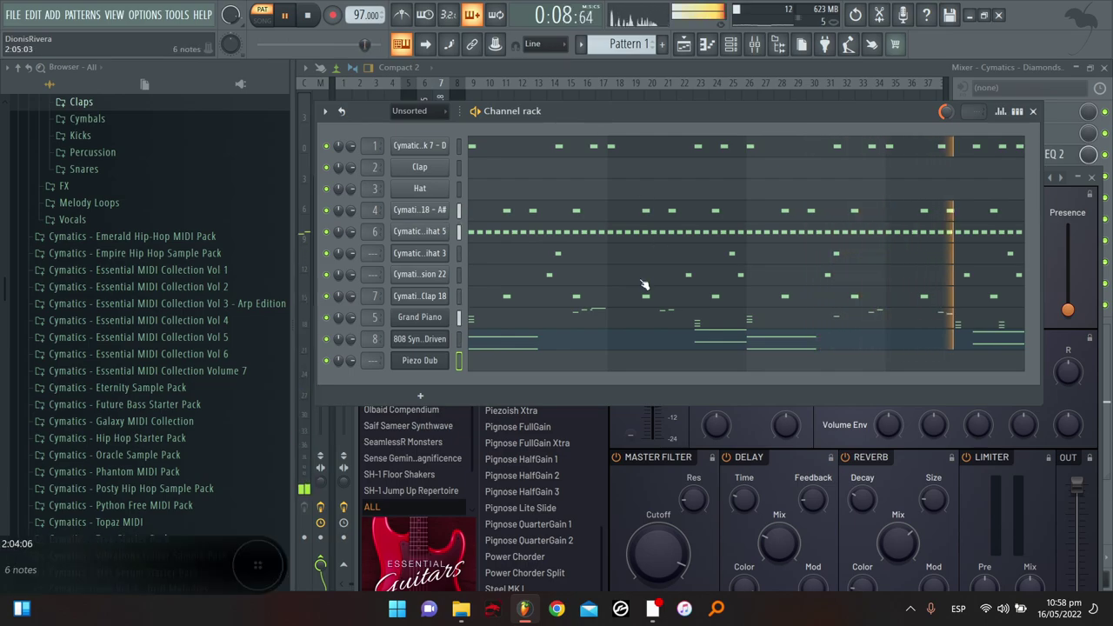
left_click(580, 370)
key("space")
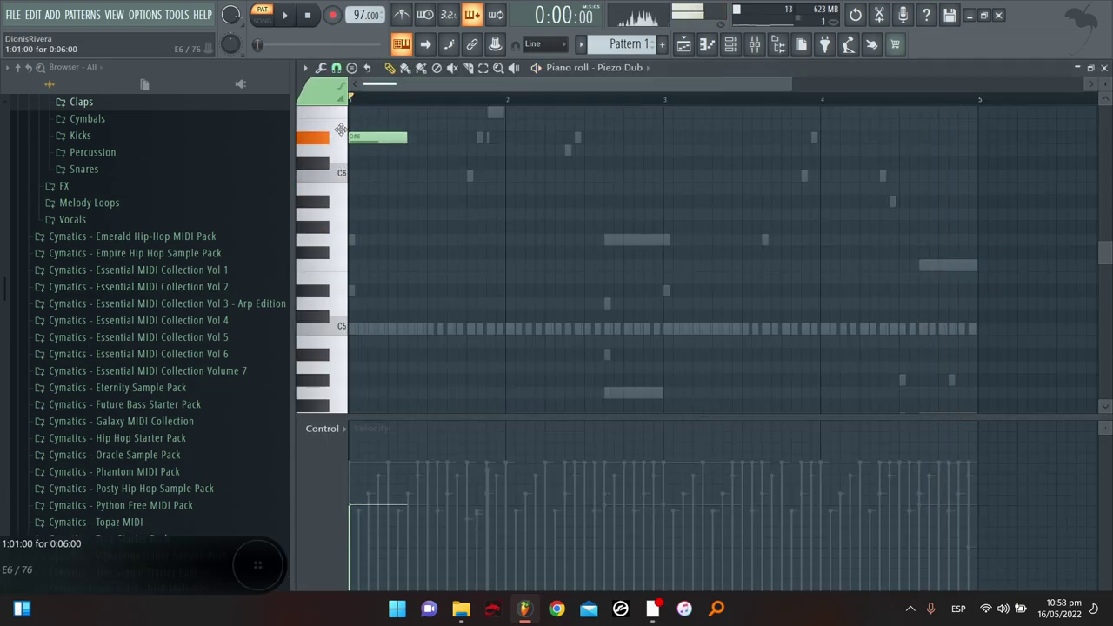
key("space")
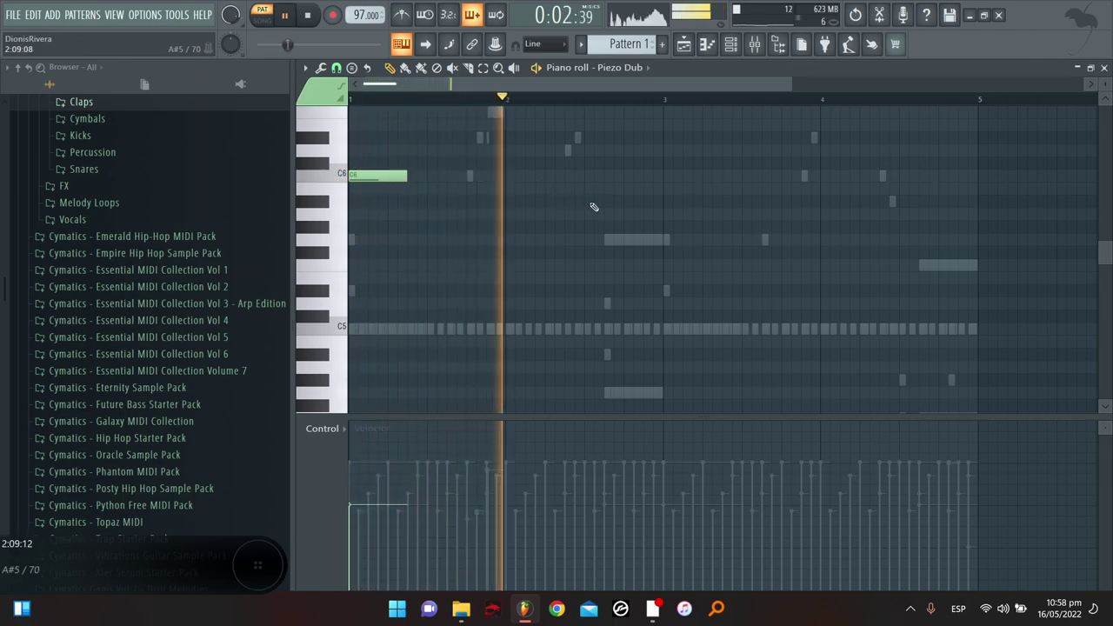
Add a G5 note at 2:11:00, shorten it to 0:03:00, and follow it directly with an equally long G#5
left_click(614, 239)
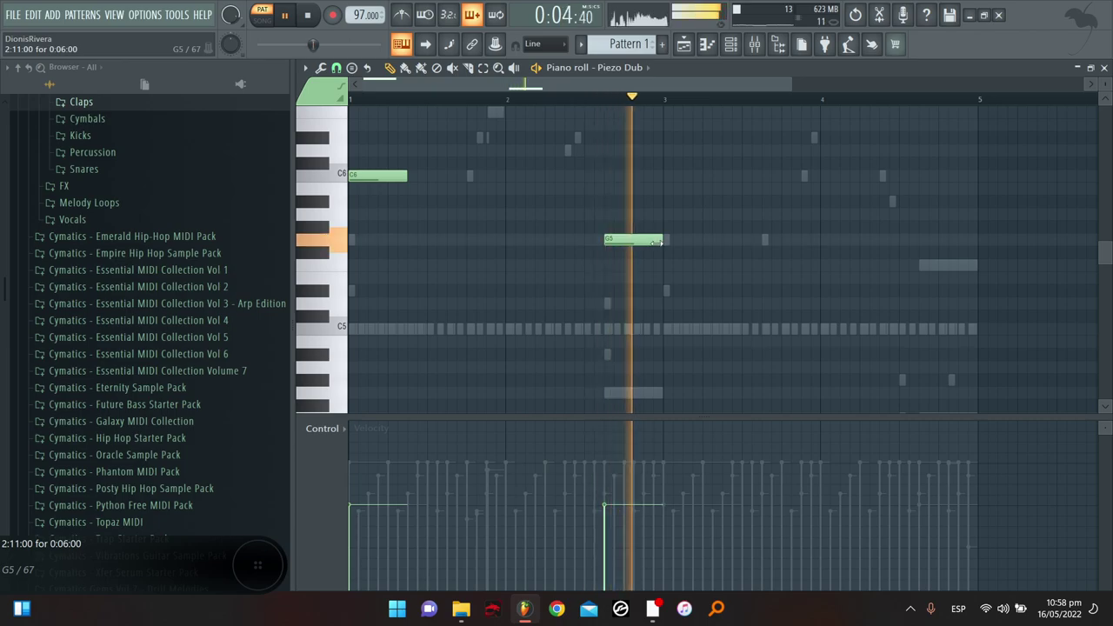
left_click_drag(657, 242, 633, 241)
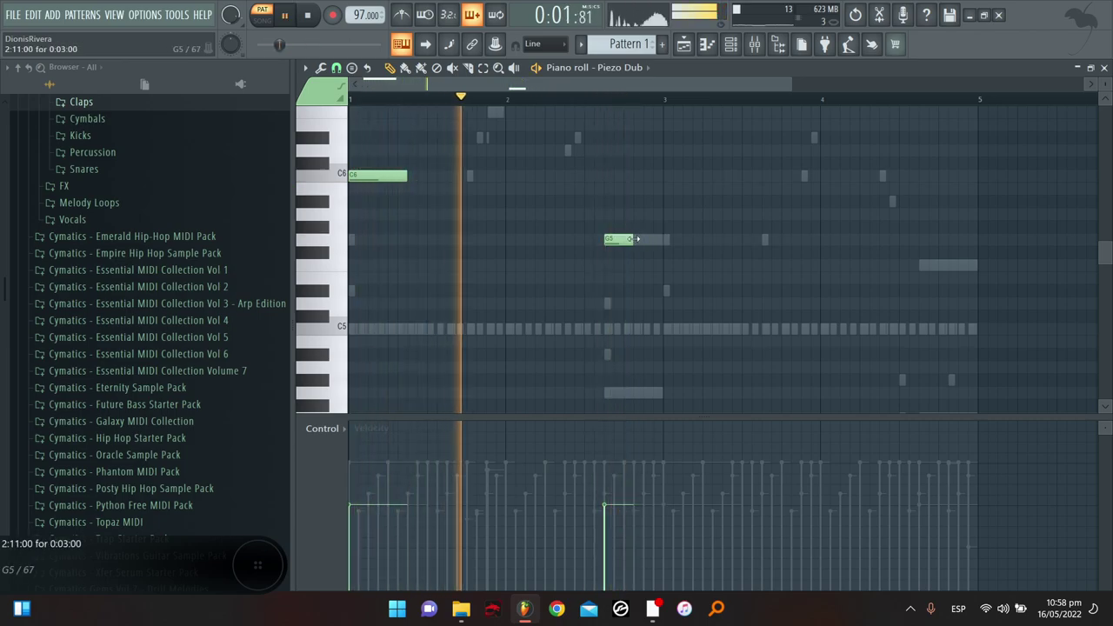
left_click(638, 227)
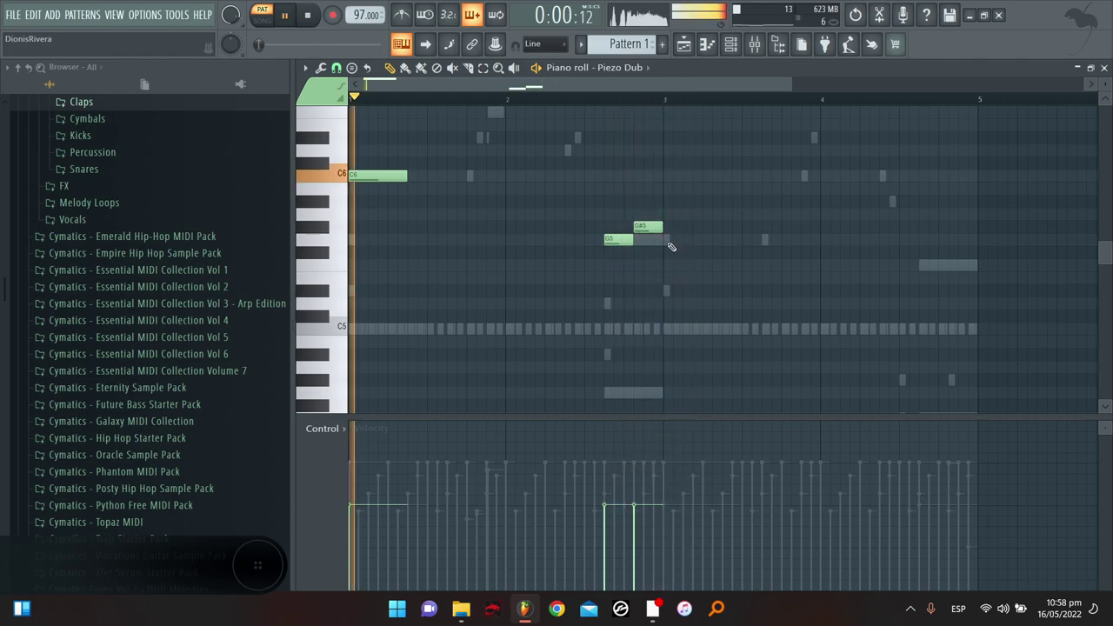
left_click(569, 177)
right_click(574, 177)
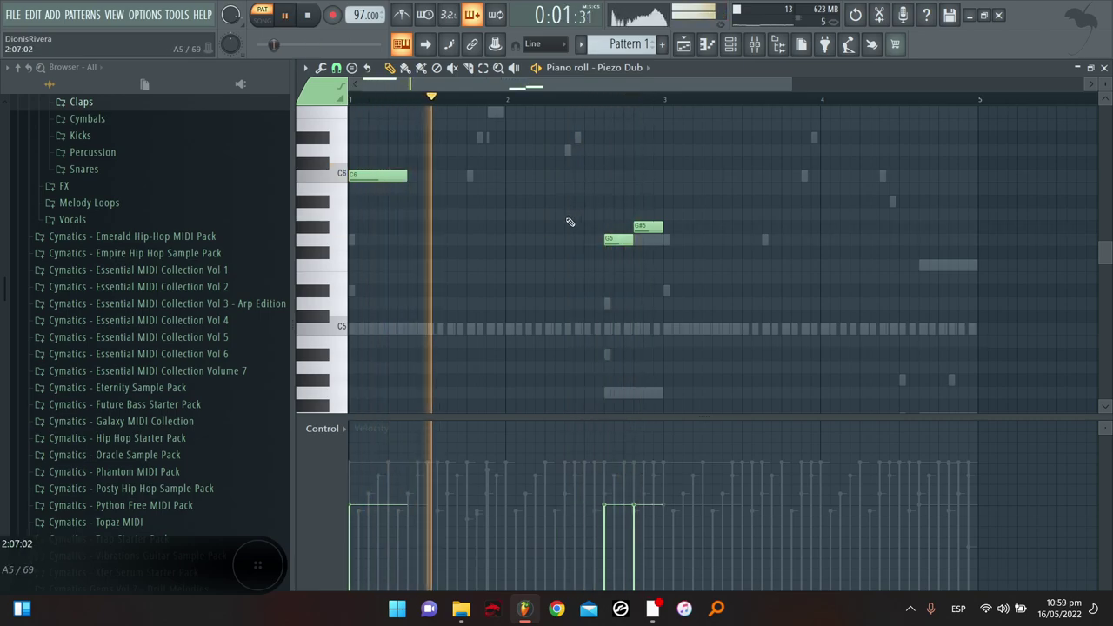
left_click(573, 290)
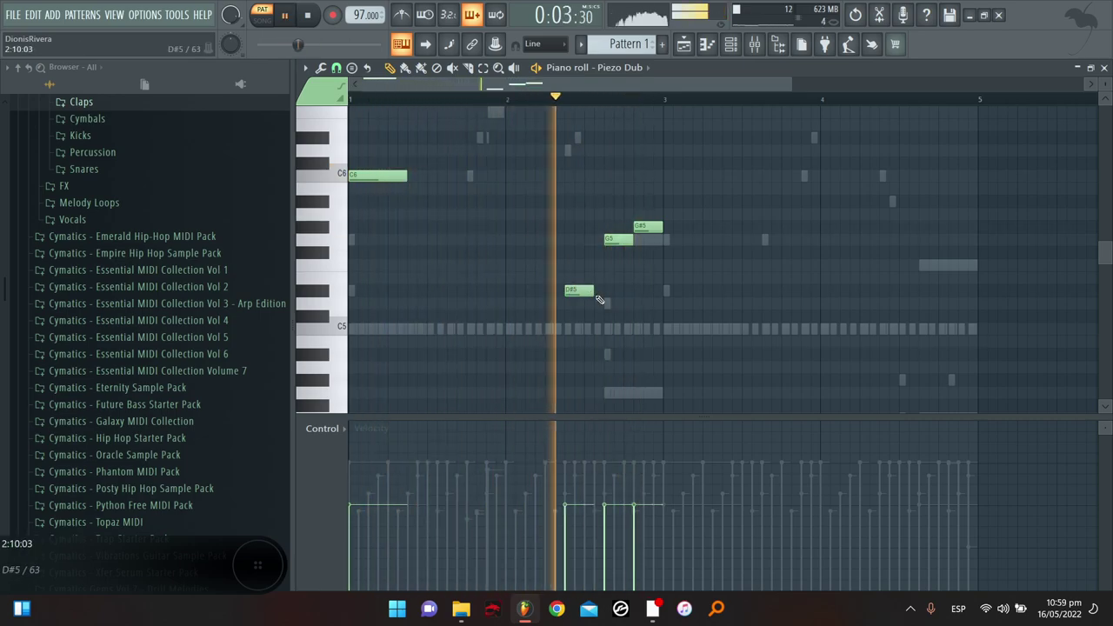
right_click(578, 292)
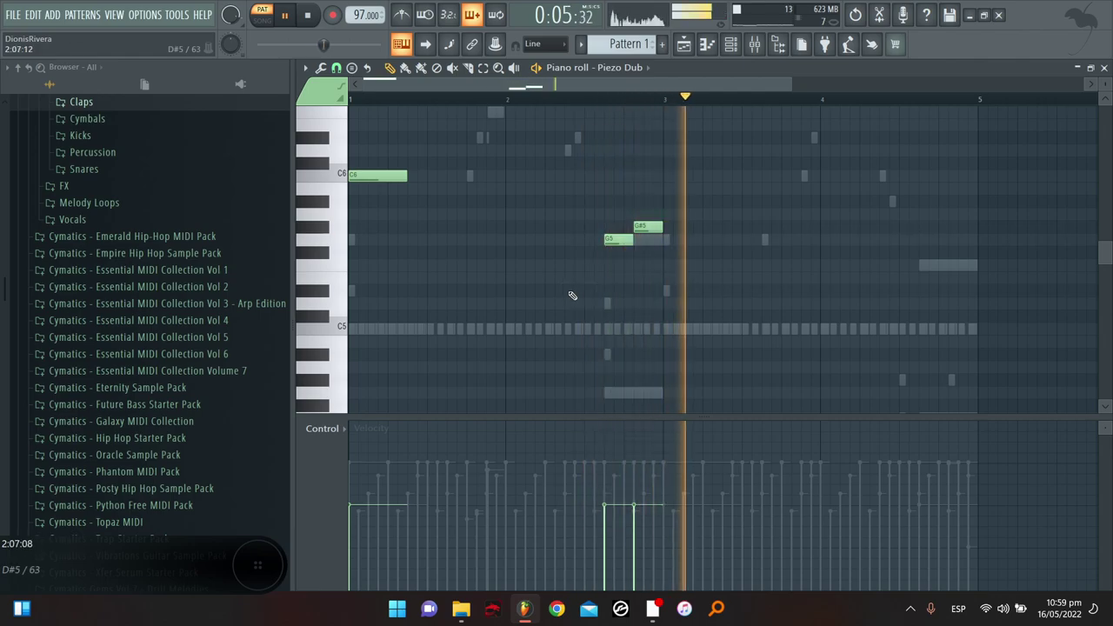
left_click(520, 292)
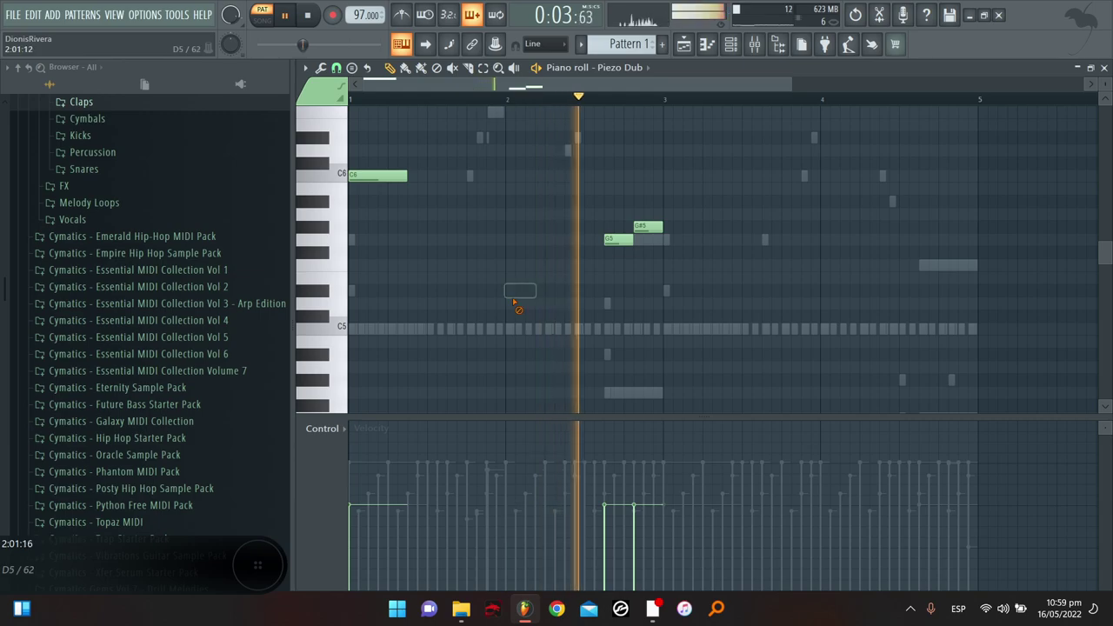
left_click_drag(519, 291, 566, 289)
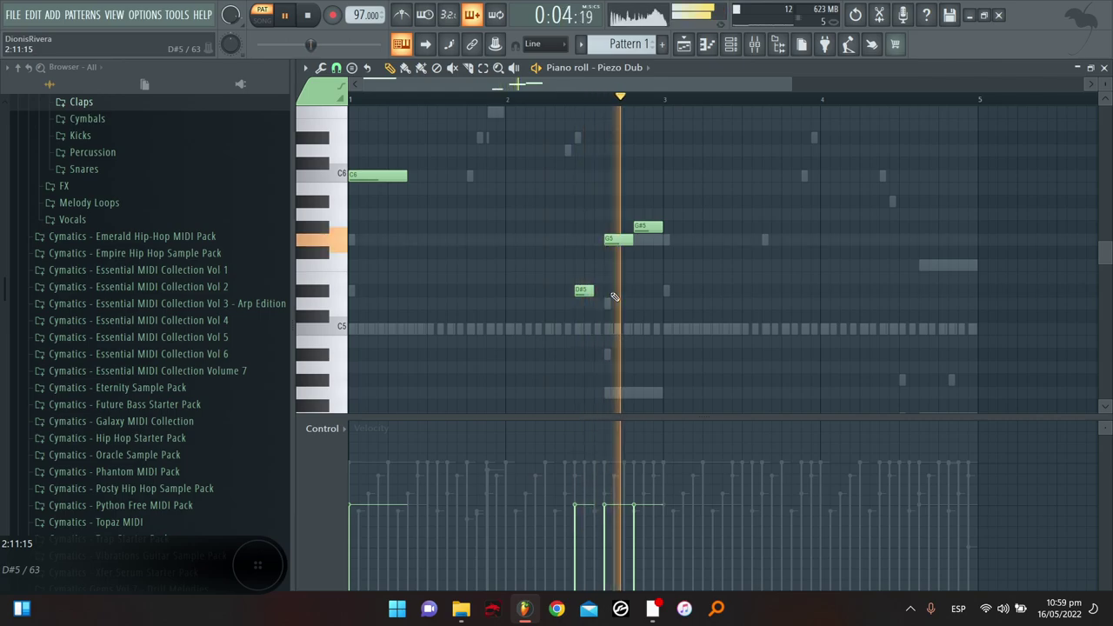
right_click(578, 293)
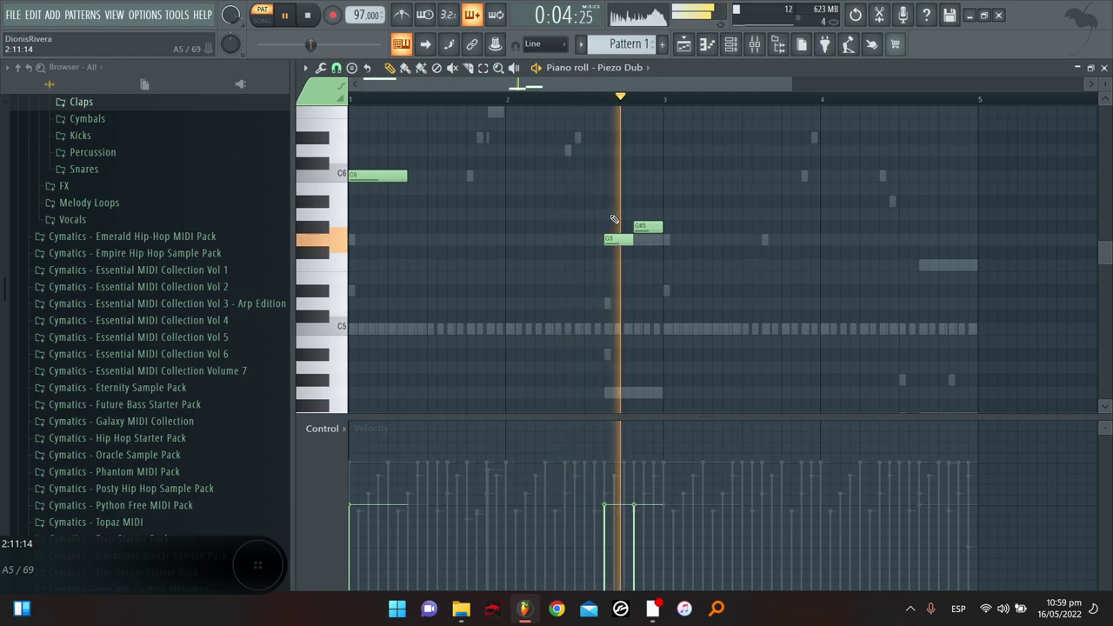
Build a three-note figure from 2:05:00 with short C6 and D#6 notes and a D6 lasting 0:02:02, slightly lowering the last two notes' velocity
scroll(566, 208, "up", 2)
left_click(560, 214)
left_click_drag(563, 216, 549, 215)
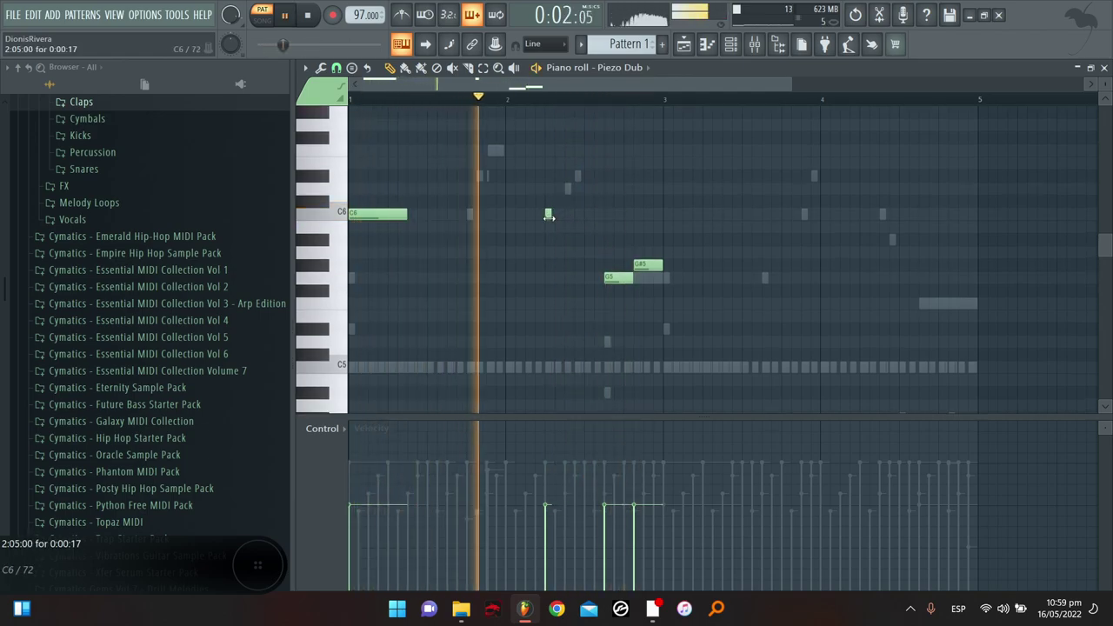
left_click(558, 176)
left_click(567, 214)
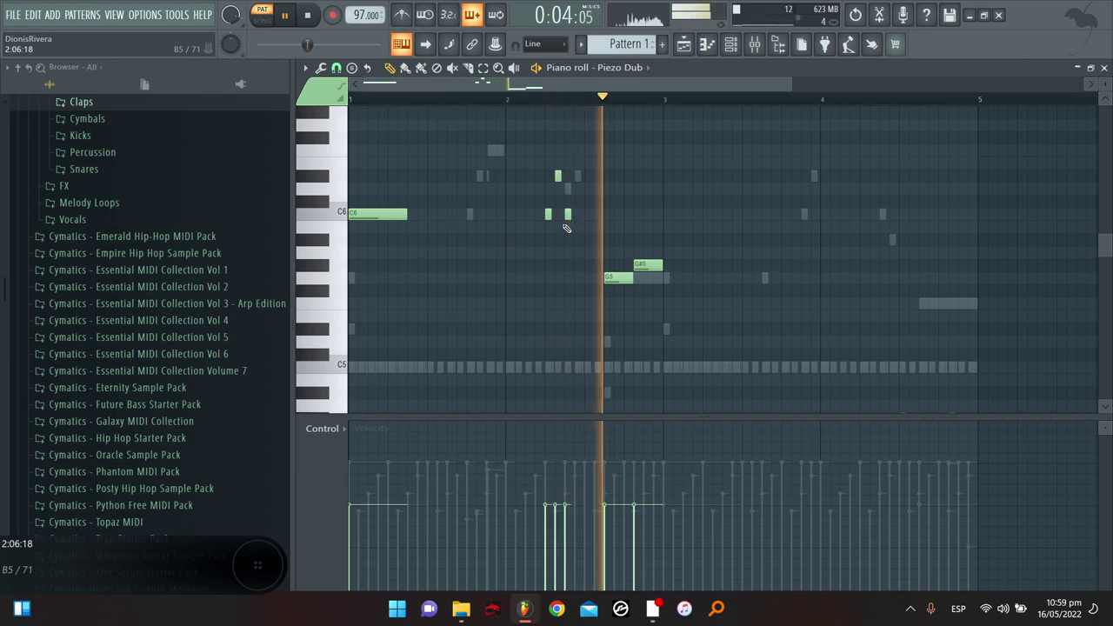
mouse_move(540, 536)
left_mouse_down()
mouse_move(560, 545)
mouse_move(552, 507)
mouse_move(564, 516)
left_mouse_up()
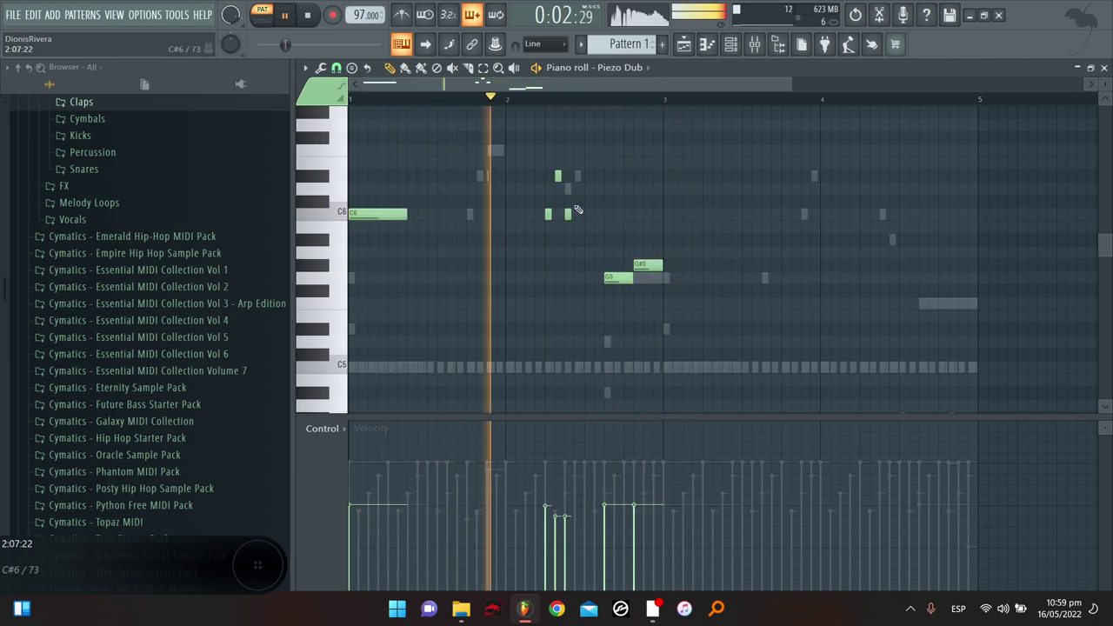
left_click_drag(572, 214, 575, 189)
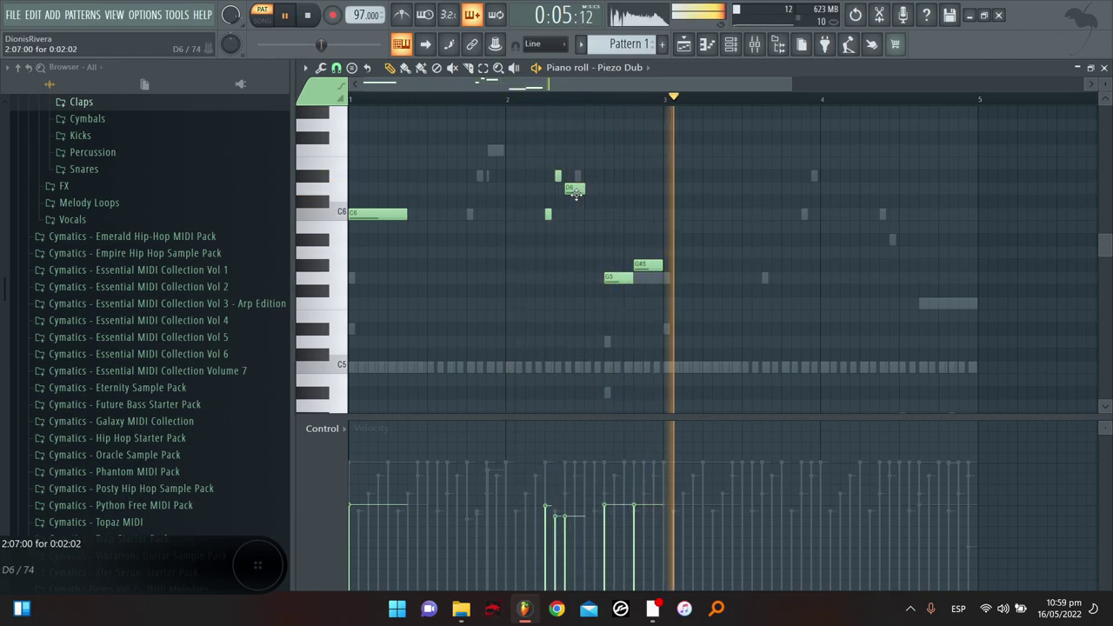
Replay the pattern and place a C5 note at the start of bar 3, extended to nearly half a bar
key("space")
key("space")
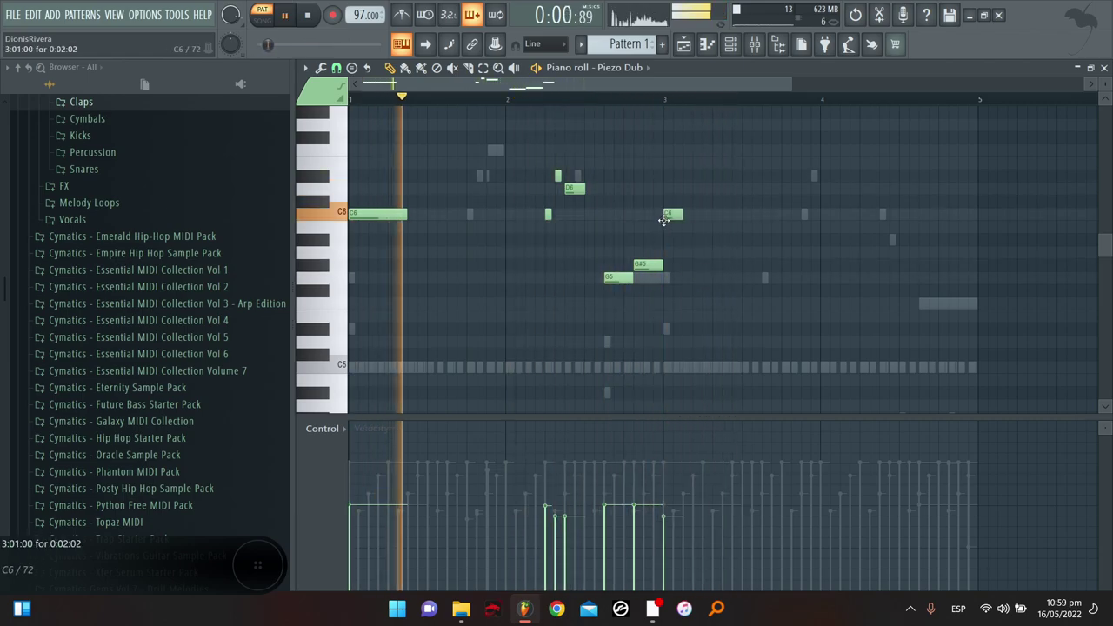
left_click(669, 368)
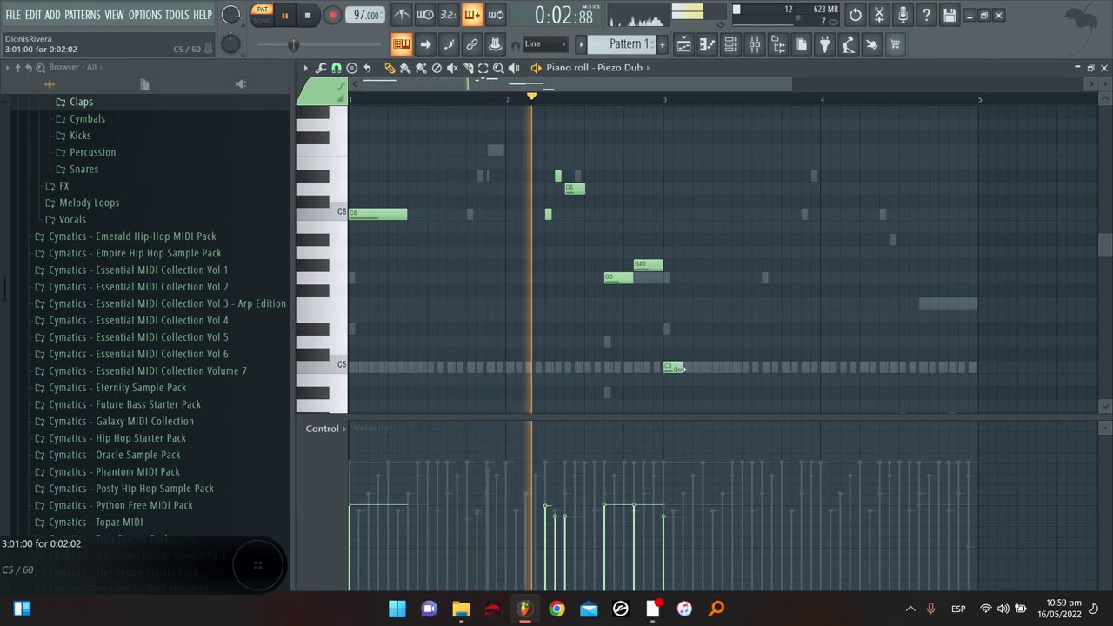
left_click_drag(681, 368, 735, 378)
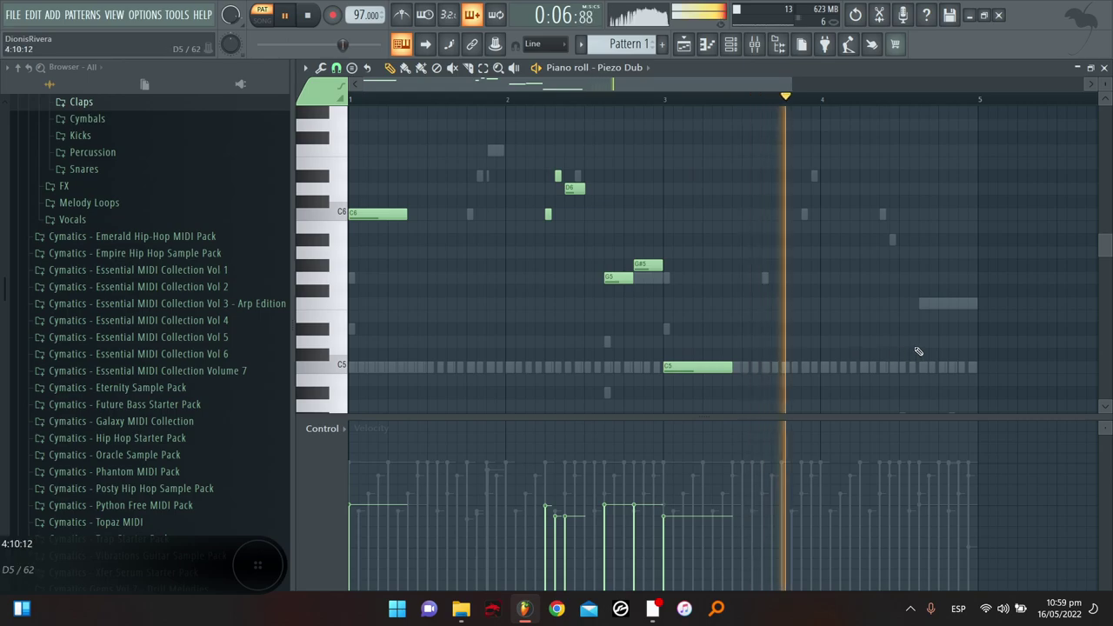
Replay the pattern and add four short notes on consecutive steps from the start of bar 4, alternating D#6 and F6
key("space")
key("space")
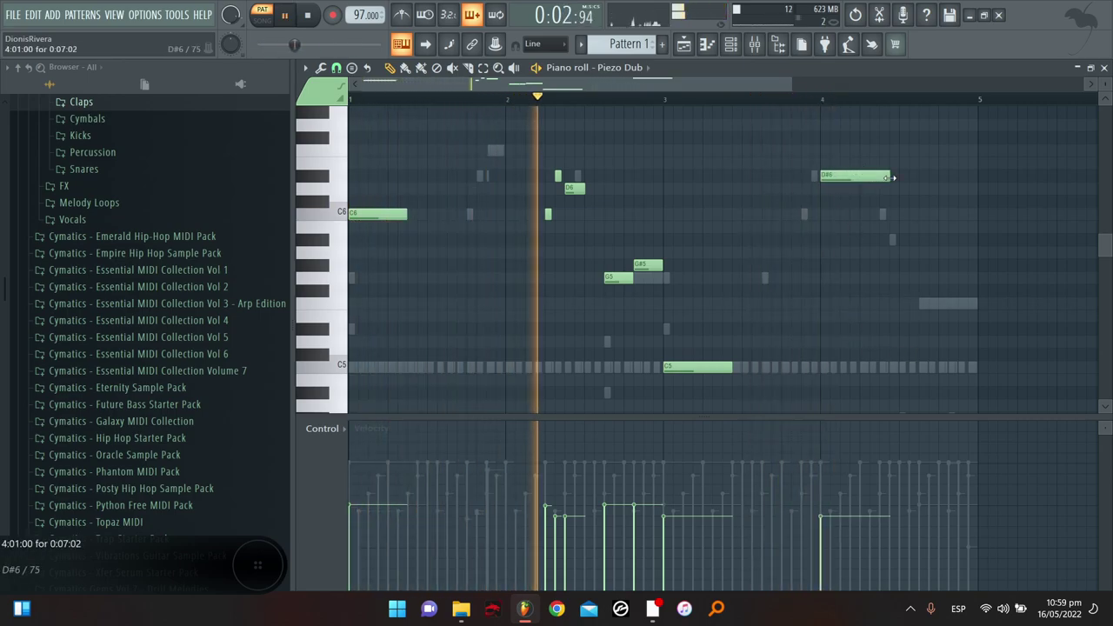
left_click(824, 176)
left_click(833, 150)
left_click(843, 176)
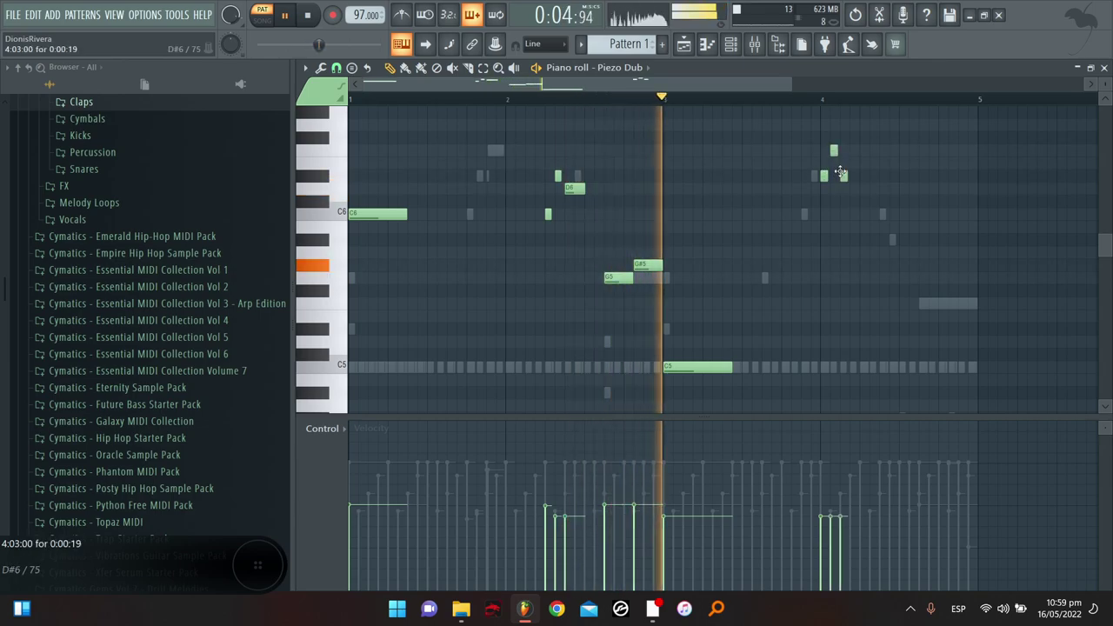
left_click(853, 150)
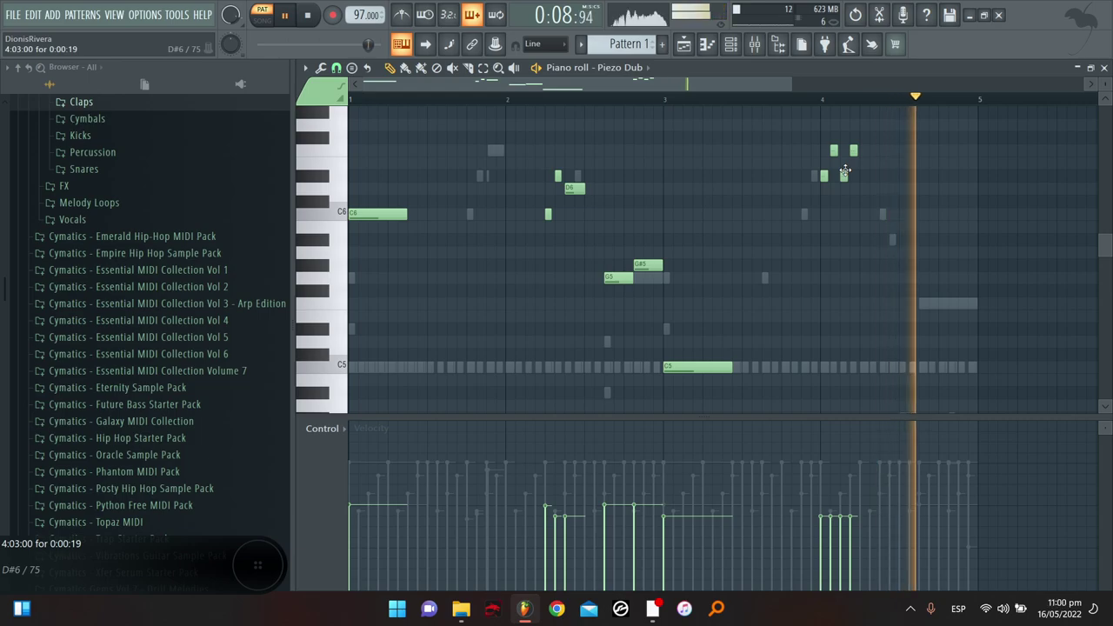
Play from just before bar 4 and add an F5 note at 4:11:00 and a C5 note at 4:14:00, each lasting 0:02:16
left_click(807, 100)
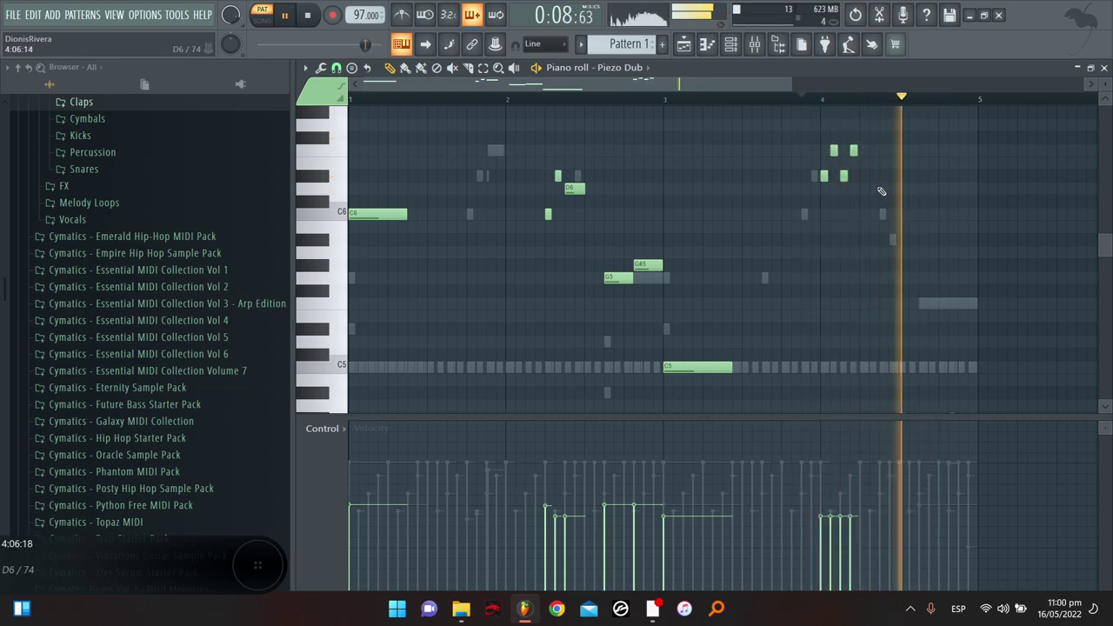
key("space")
key("space")
scroll(915, 311, "down", 3)
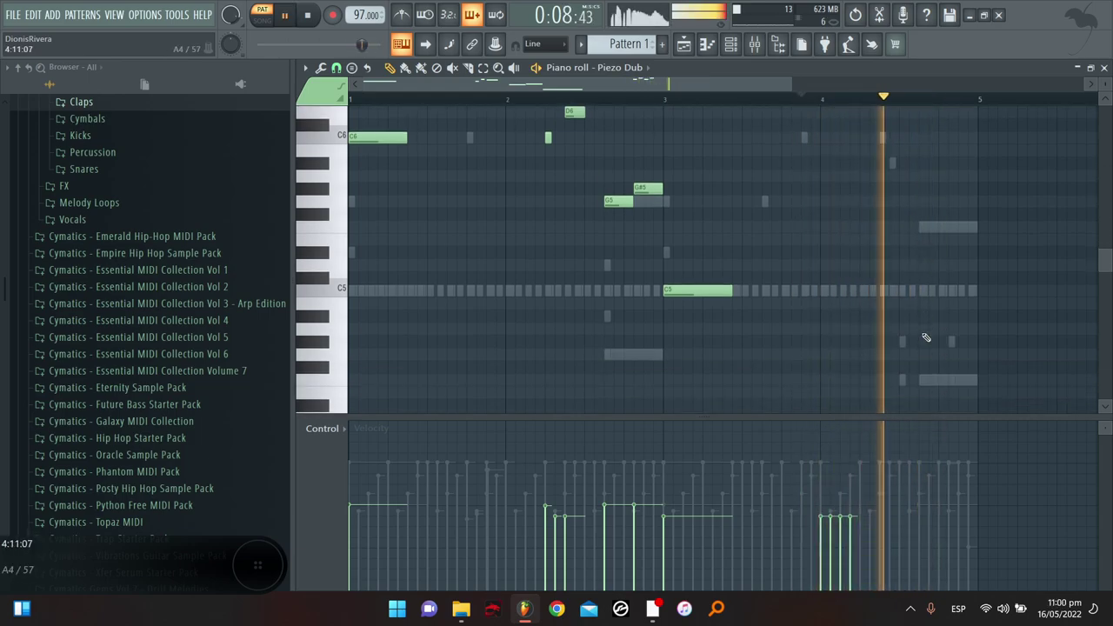
left_click(923, 227)
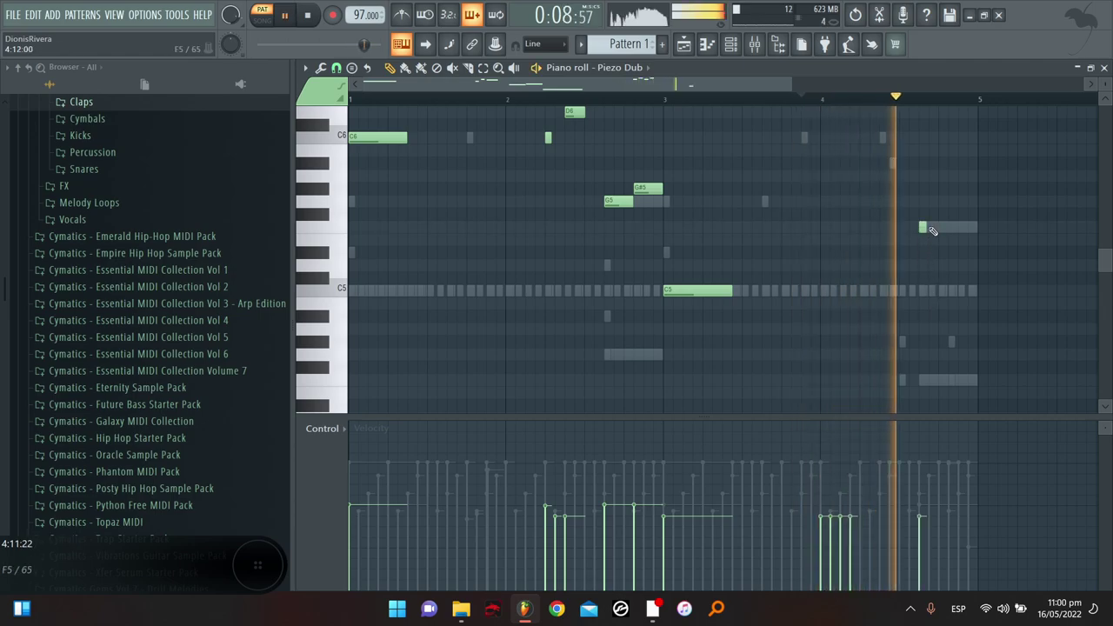
left_click_drag(948, 227, 942, 227)
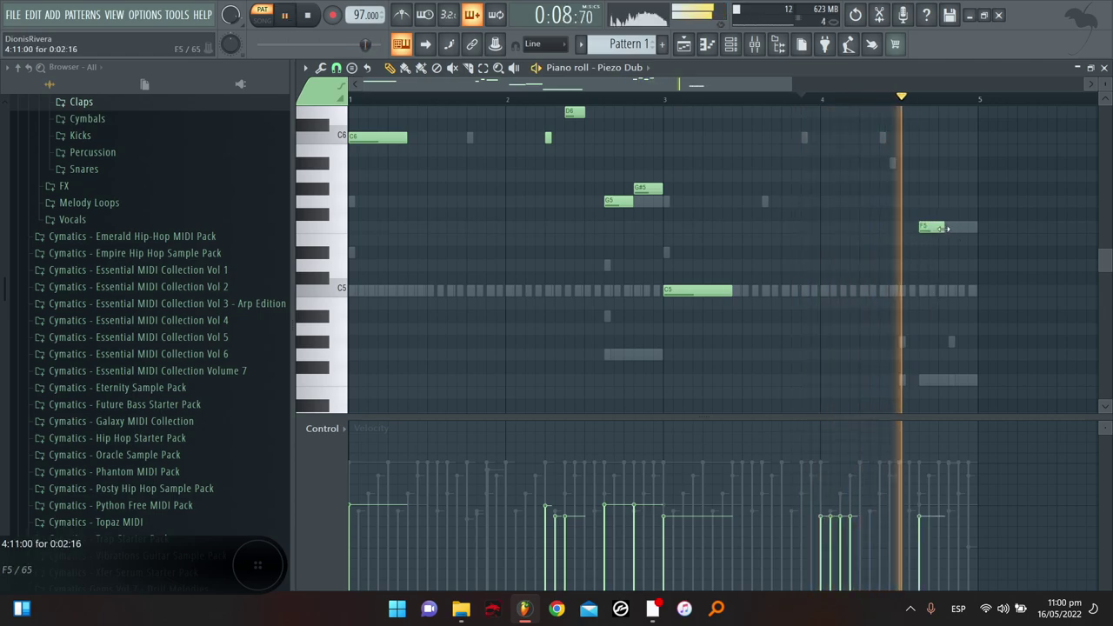
left_click(951, 253)
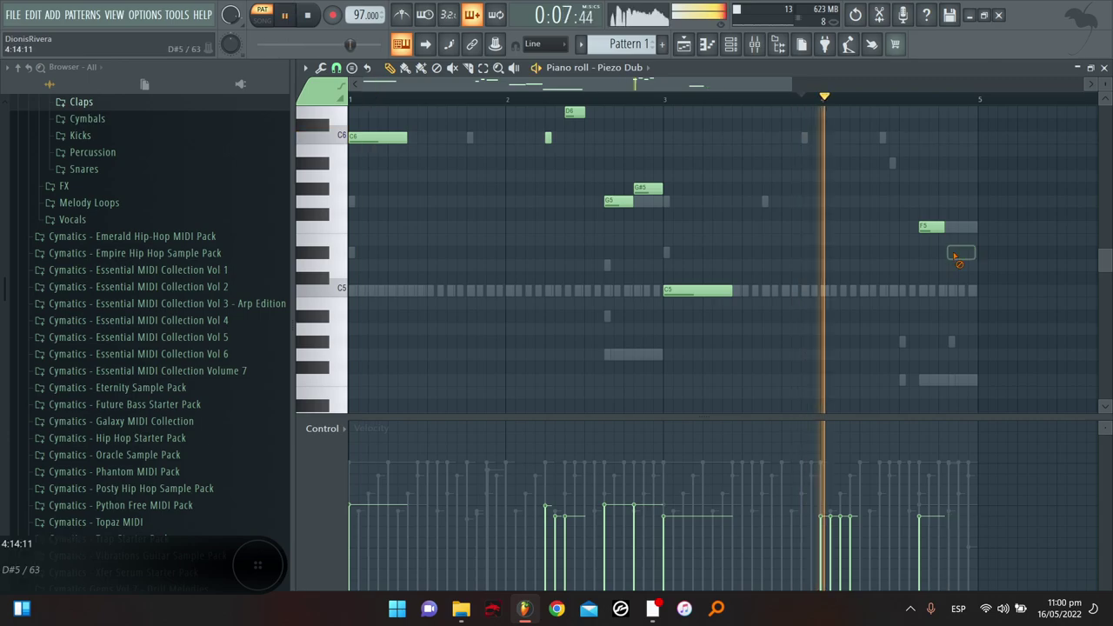
left_click_drag(954, 252, 950, 293)
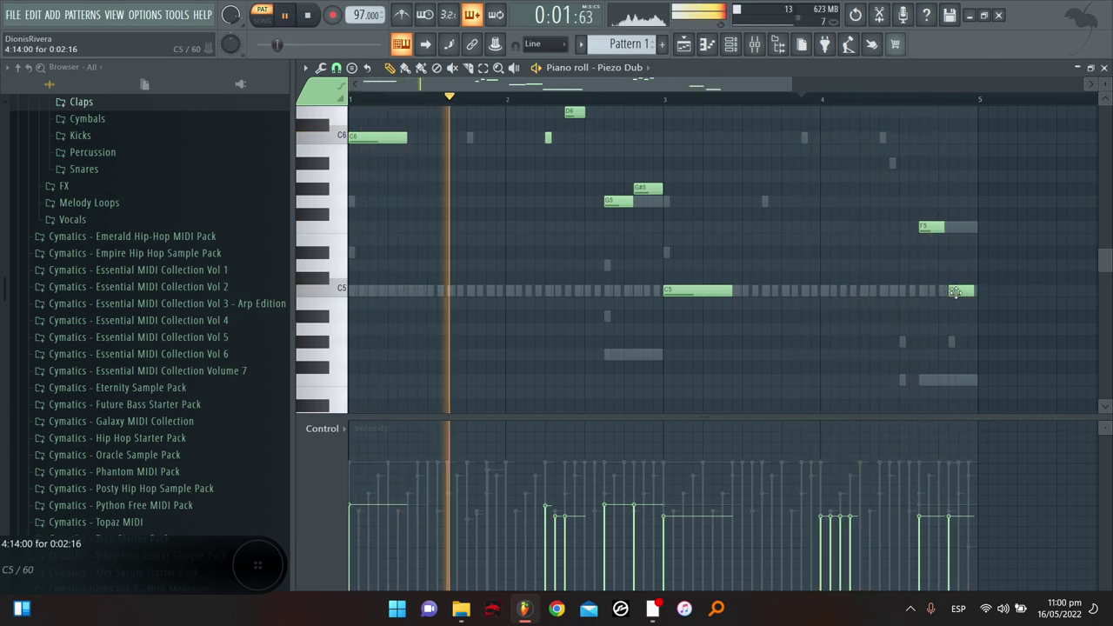
Route the Piezo Dub channel to a free mixer track from its FLEX plugin window
scroll(945, 311, "up", 3)
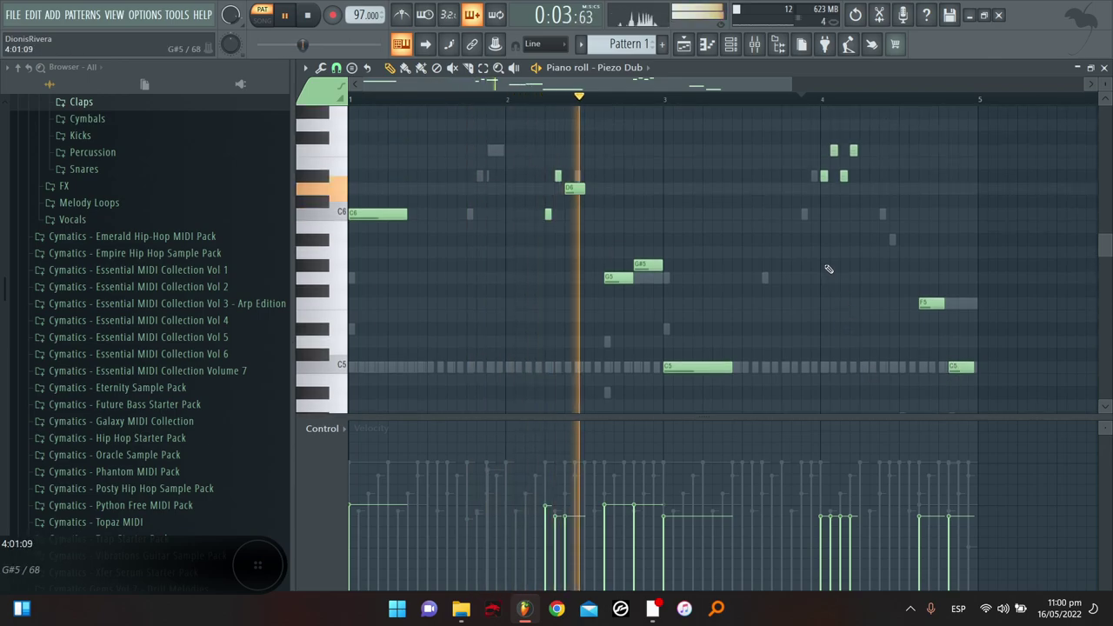
left_click(736, 45)
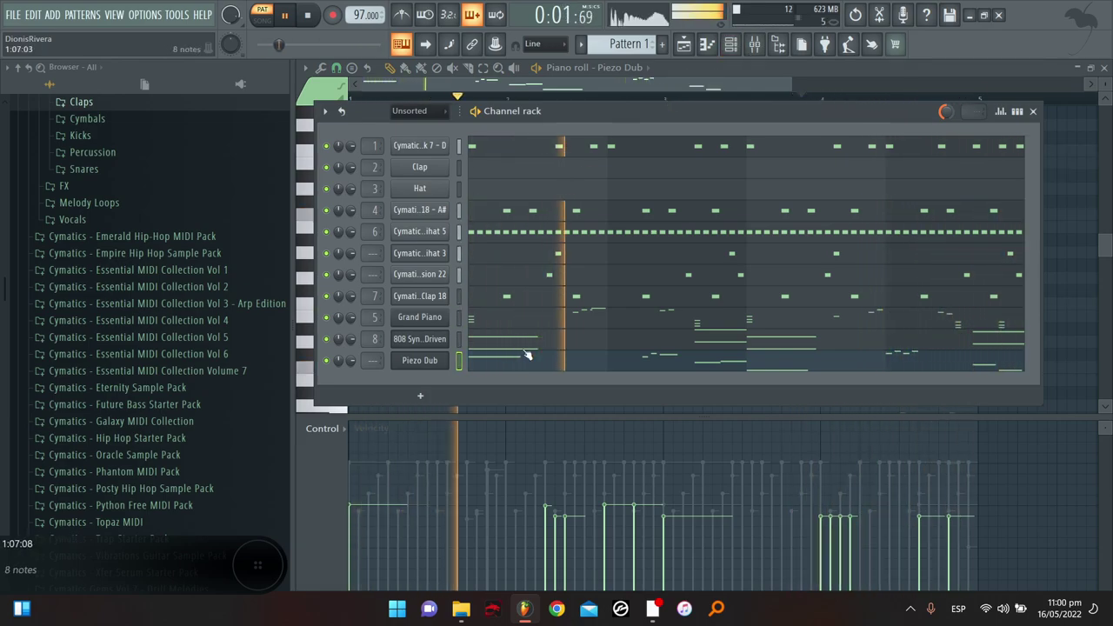
left_click(434, 361)
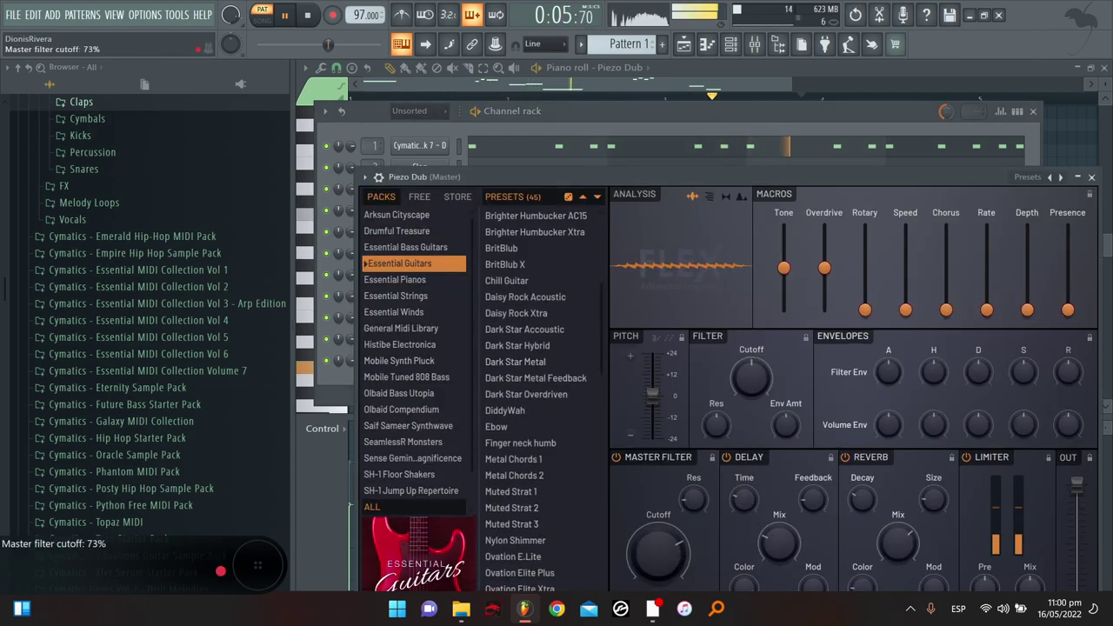
left_click(365, 176)
left_click(602, 222)
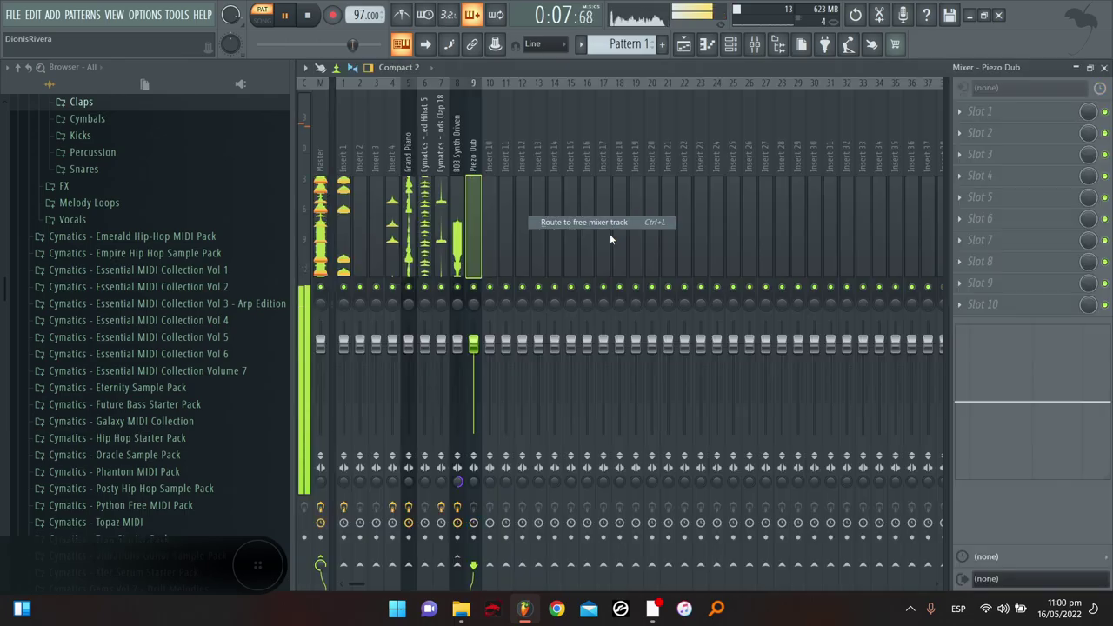
Add Fruity parametric EQ 2 in slot 6 of the Piezo Dub track, cutting lows, highs around 6997 Hz by 18 dB, and slightly dipping band 4
left_click(979, 224)
left_click(659, 455)
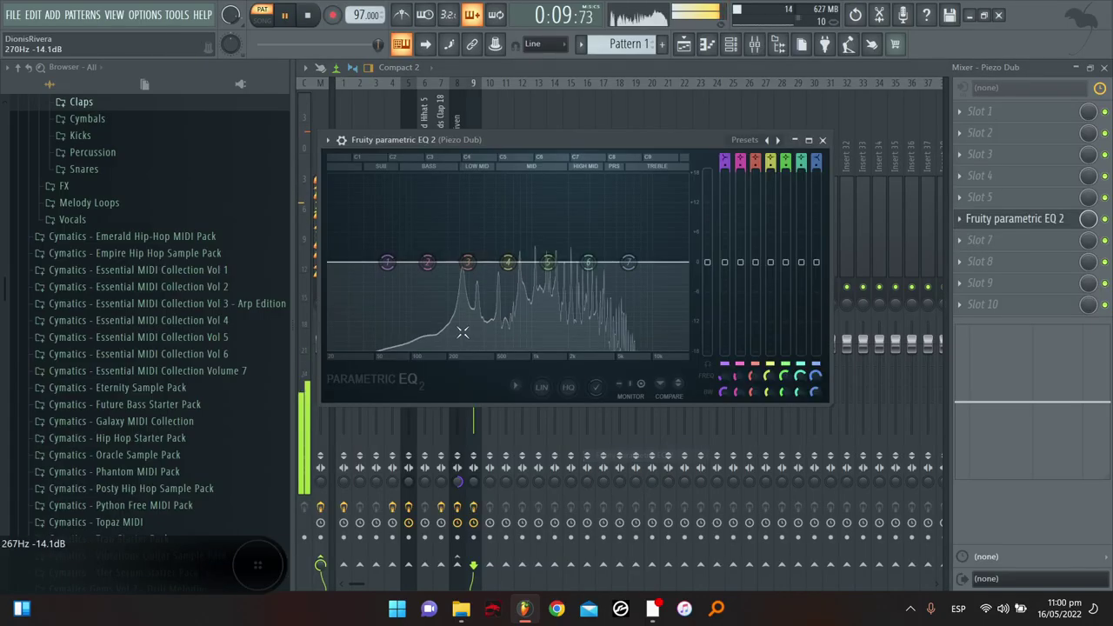
left_click_drag(385, 263, 428, 349)
left_click_drag(628, 261, 633, 350)
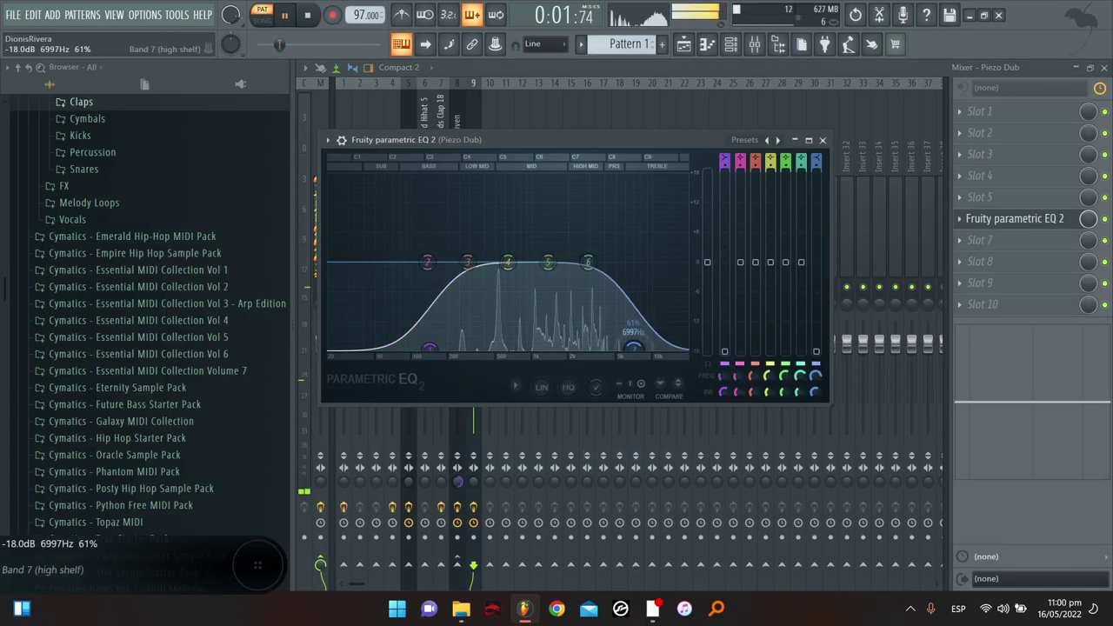
left_click_drag(508, 262, 528, 277)
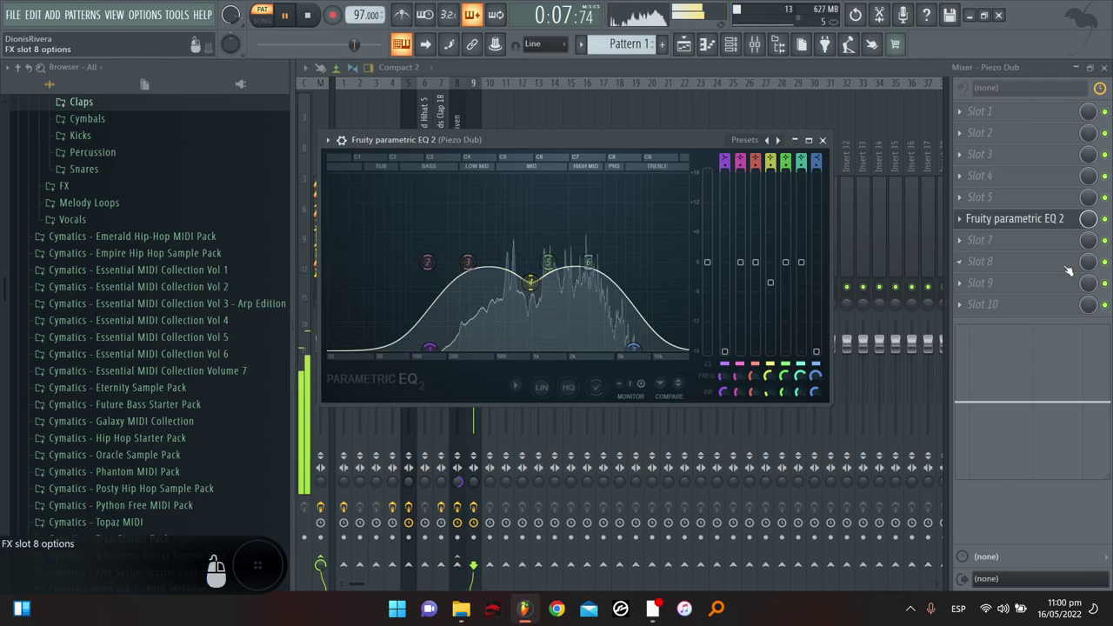
Add Fruity Reeverb 2 in slot 10 of the Piezo Dub track and set its mix level to 44%
left_click(1013, 321)
left_click(623, 519)
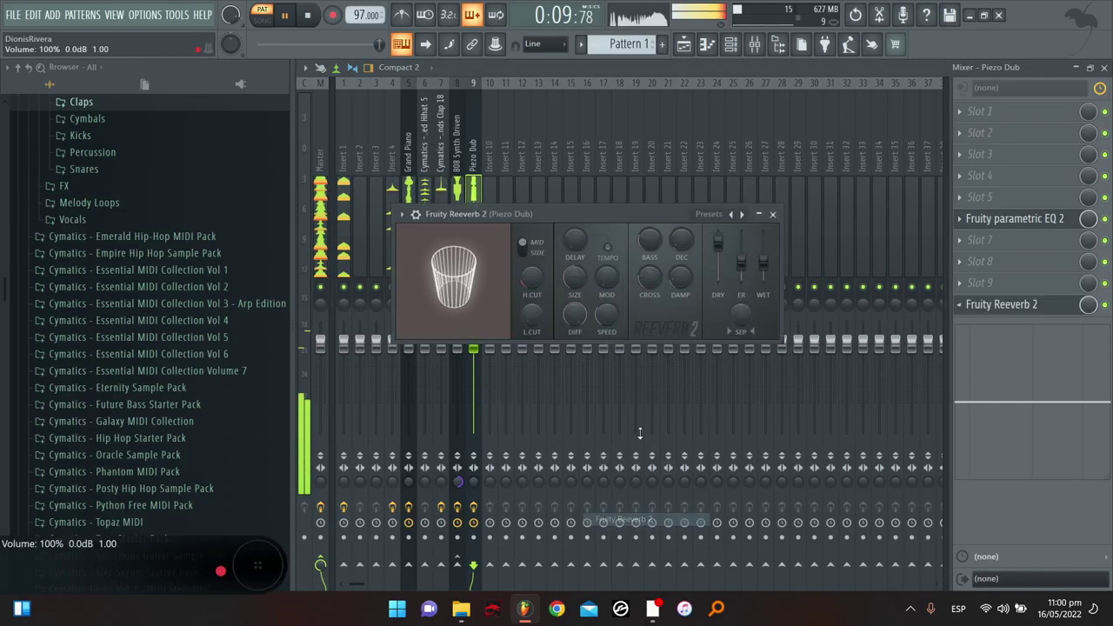
left_click(1067, 306)
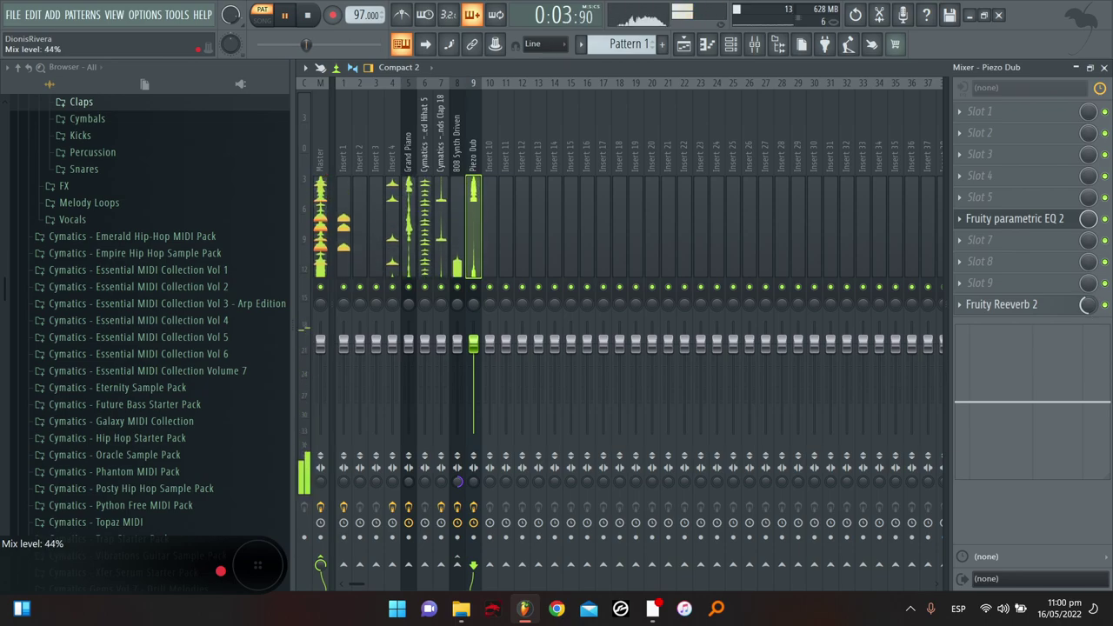
Check the Master track's parametric EQ and add a Fruity soft clipper in slot 5 with post gain at 89%
left_click(318, 234)
left_click(1005, 158)
left_click(1005, 159)
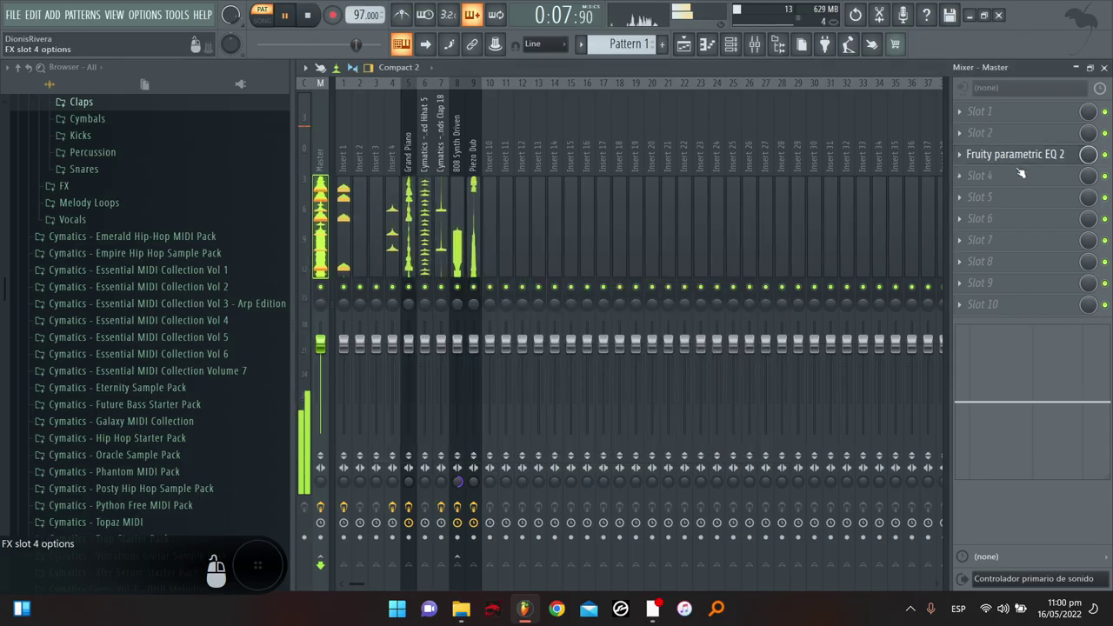
left_click(1022, 175)
left_click(627, 557)
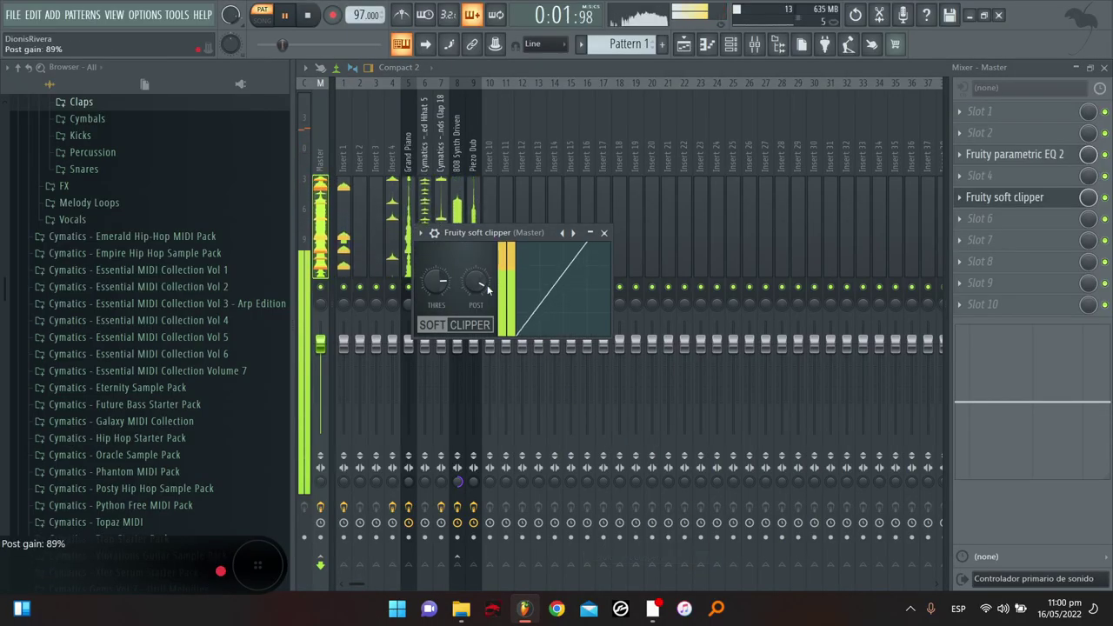
Add Fruity WaveShaper to the Master track and place it in slot 6, directly below the soft clipper
left_click(1006, 239)
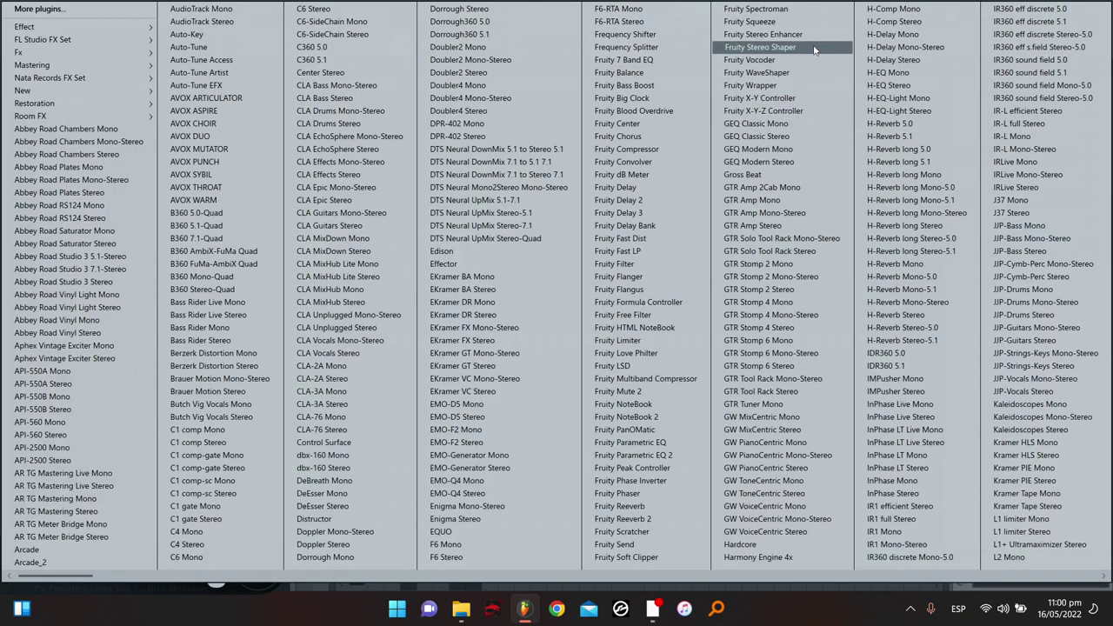
left_click(818, 76)
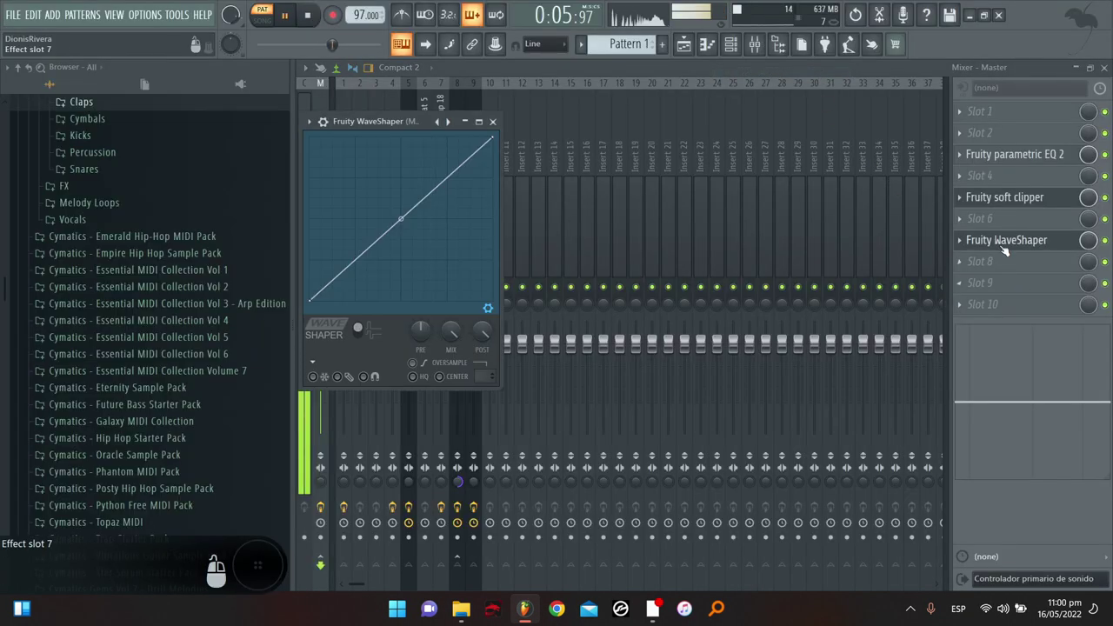
left_click_drag(1002, 245, 1006, 222)
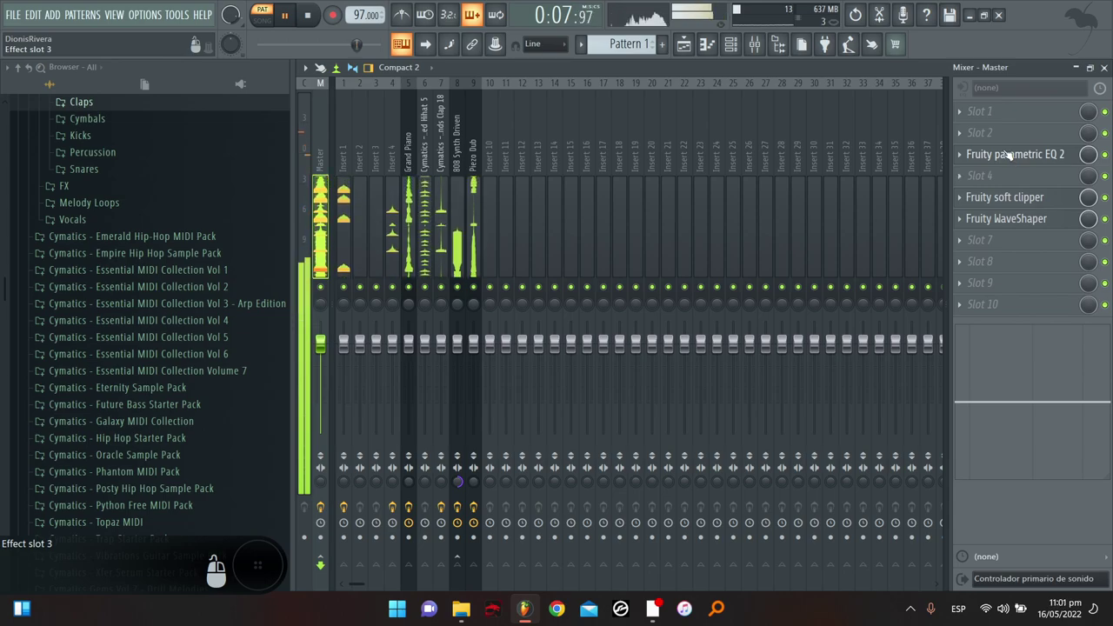
Add Fruity parametric EQ 2 in slot 1 of Insert 4 with an 18 dB low-shelf cut at 157 Hz, and lower the track volume to 97%
left_click(390, 261)
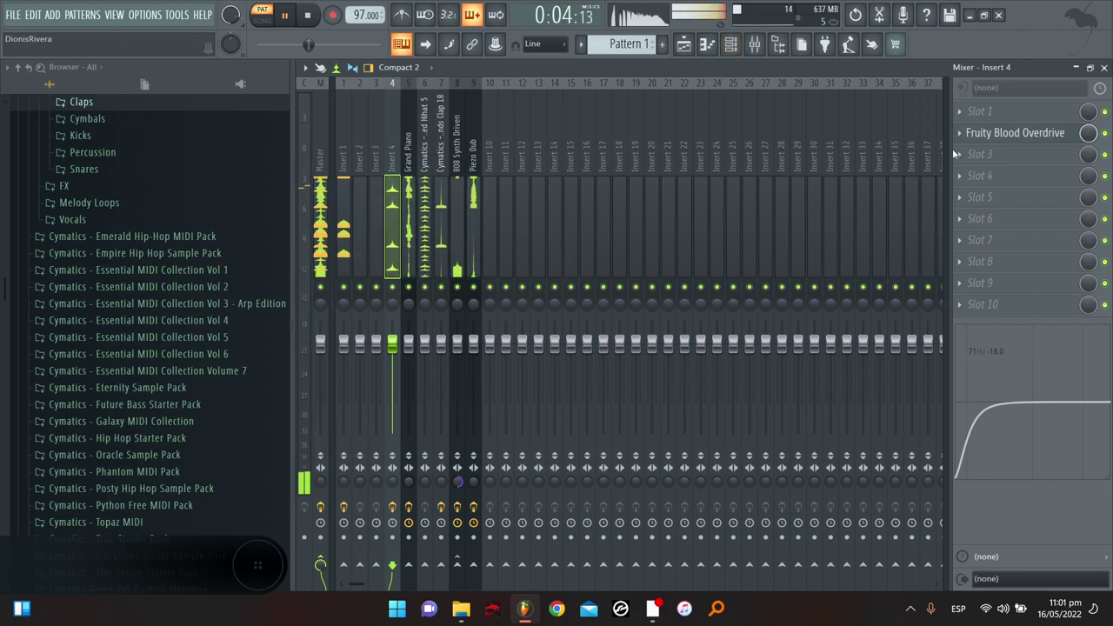
left_click(737, 45)
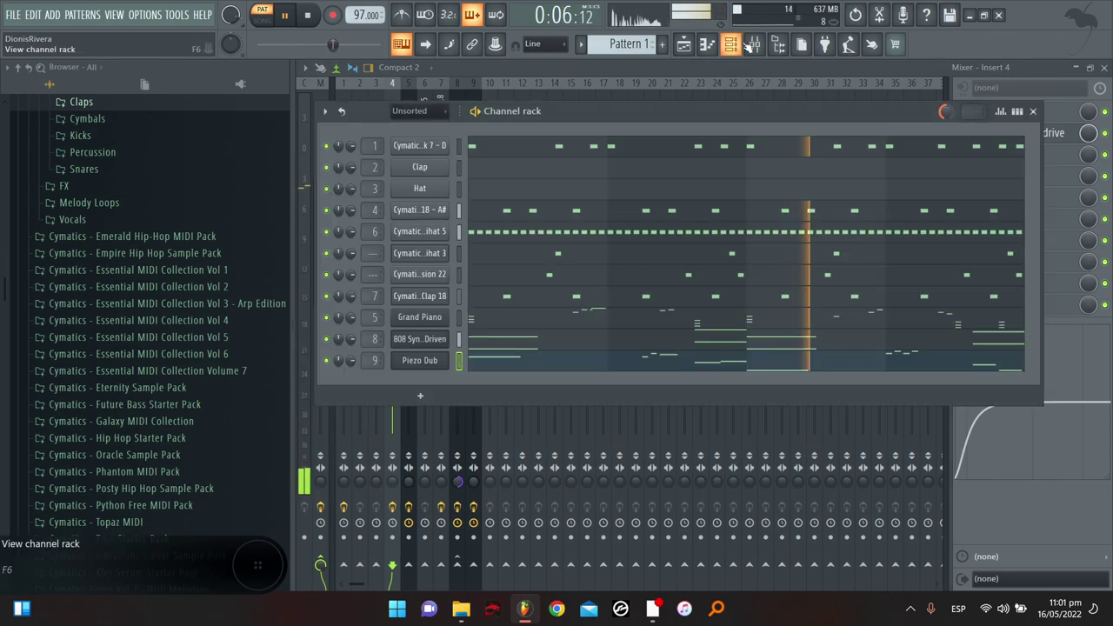
left_click(736, 45)
left_click(969, 111)
left_click(646, 455)
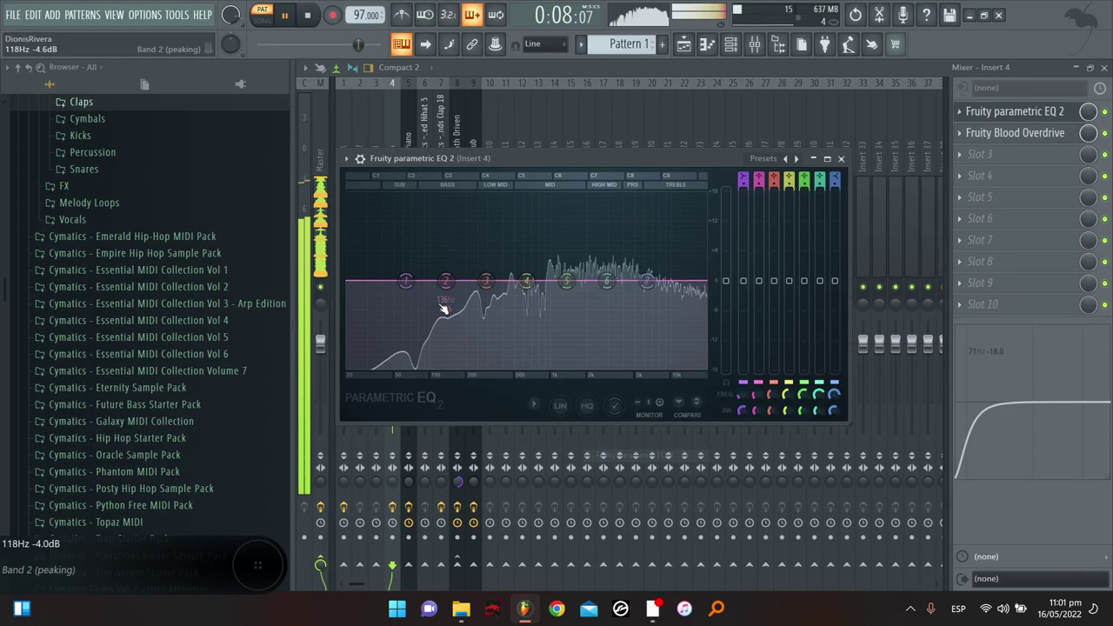
left_click_drag(442, 303, 442, 365)
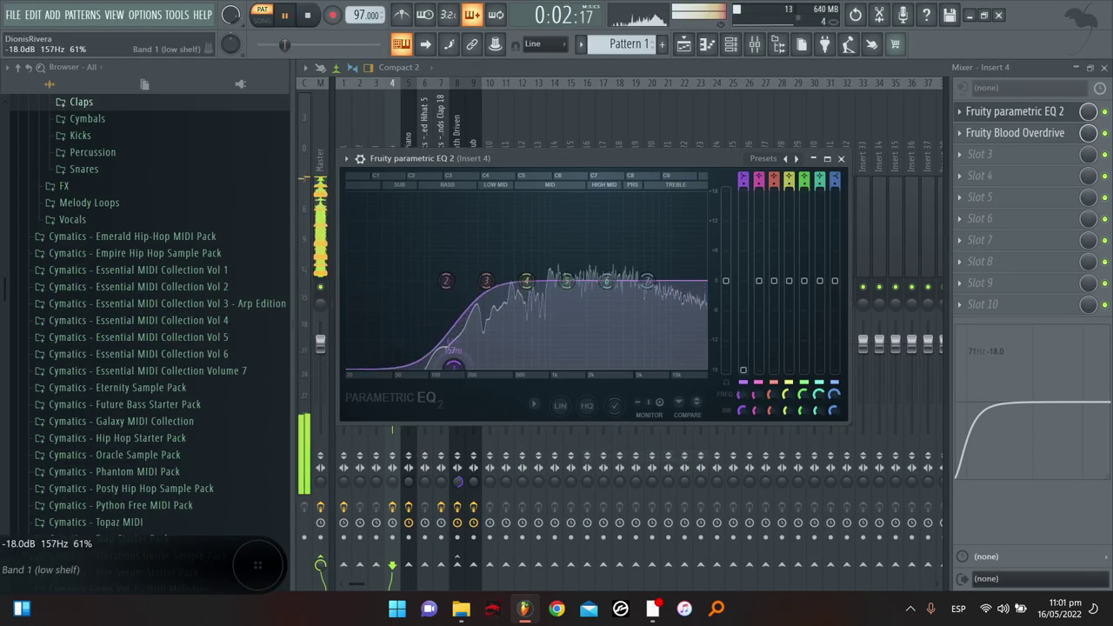
left_click(852, 162)
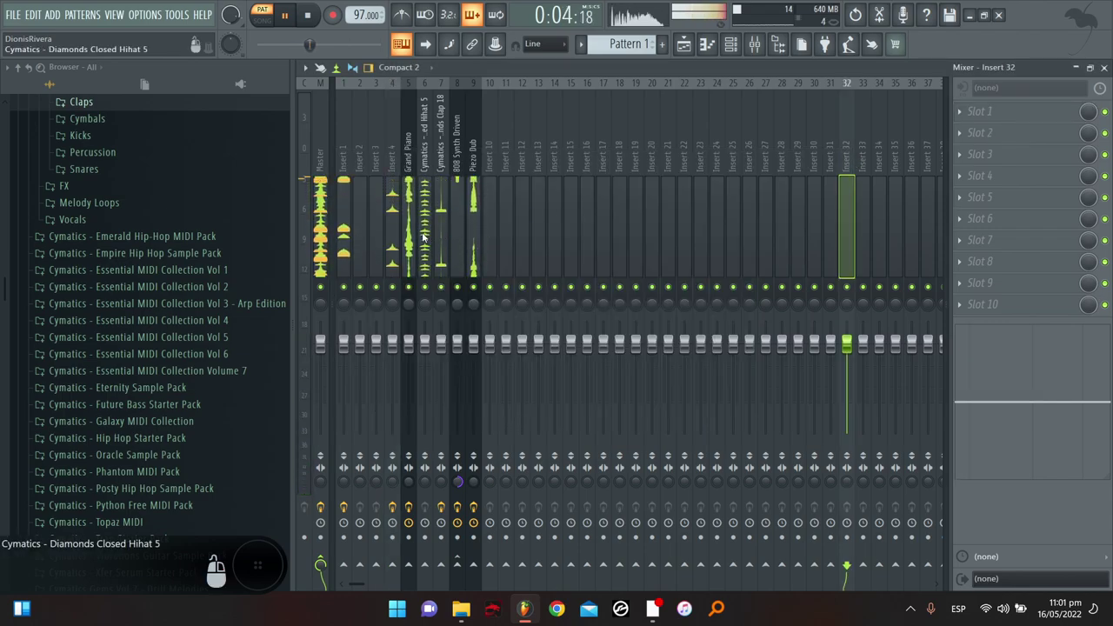
left_click(392, 242)
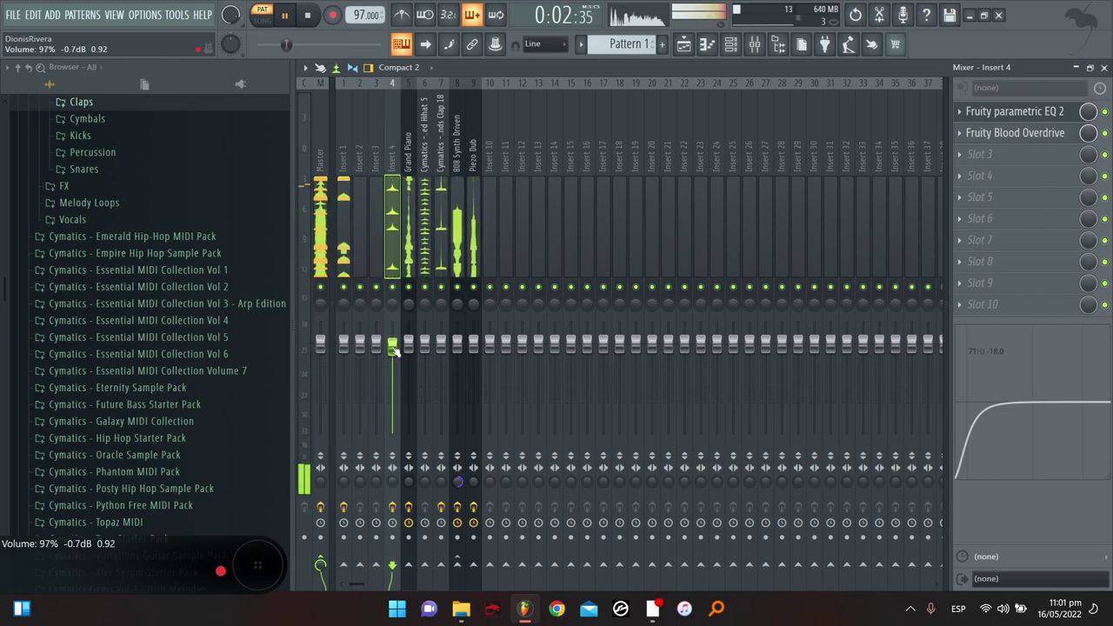
Review the effects on the clap track and Insert 1, including Fruity Blood Overdrive, and check the channel assignments
left_click(449, 231)
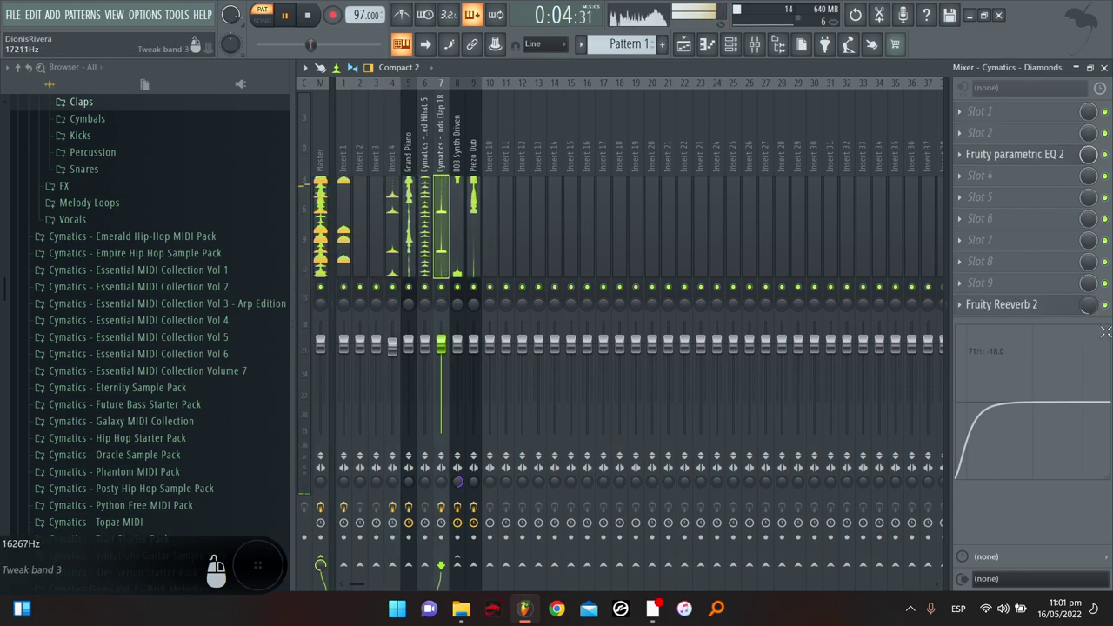
left_click(343, 257)
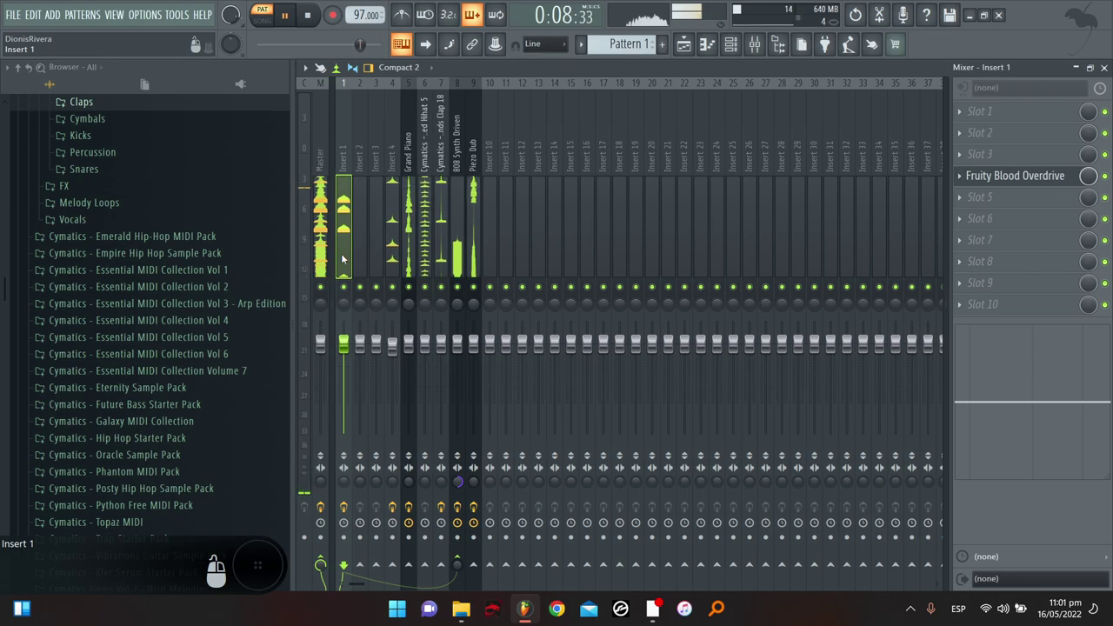
left_click(1030, 176)
left_click(1029, 177)
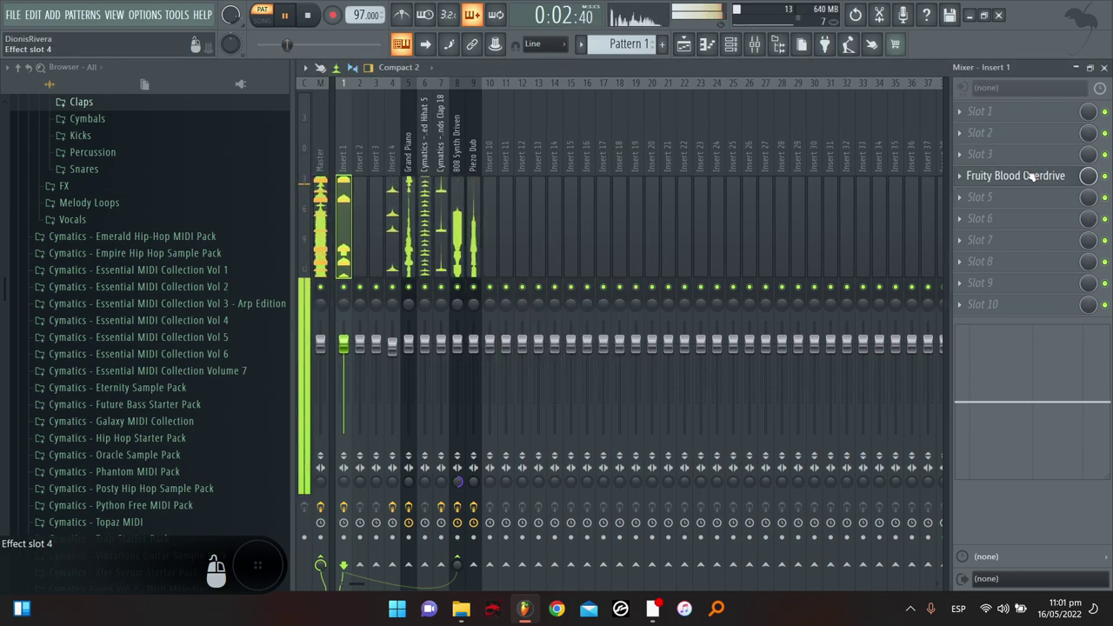
left_click(730, 44)
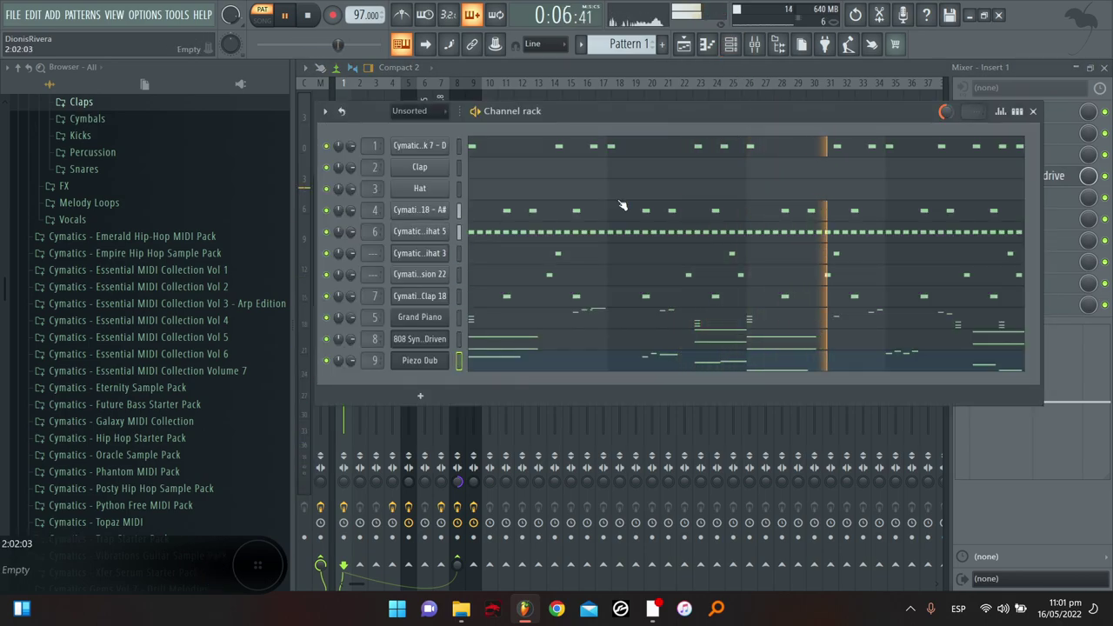
left_click(668, 65)
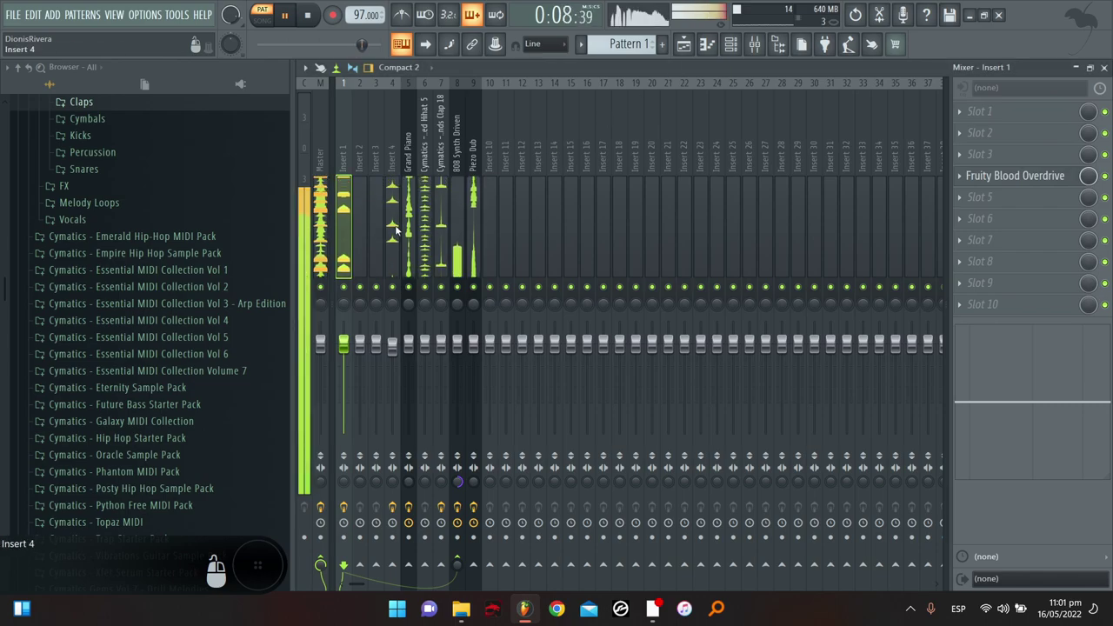
Adjust Fruity Bass Boost on the 808 Synth Driven track, setting its frequency to 79 Hz
left_click(458, 222)
left_click(1008, 132)
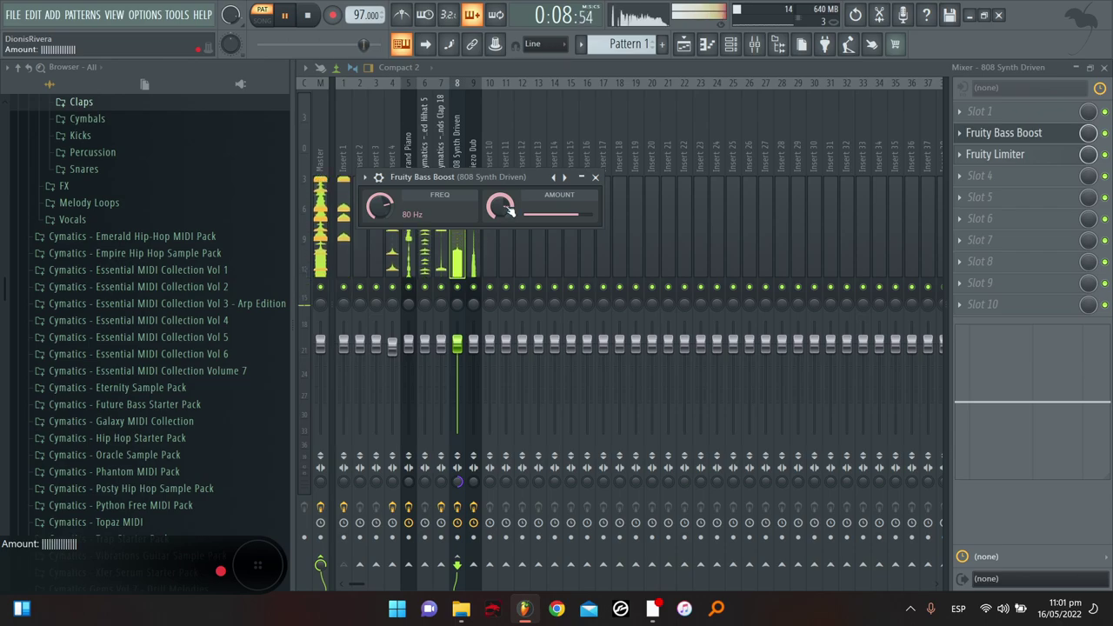
left_click_drag(379, 205, 379, 214)
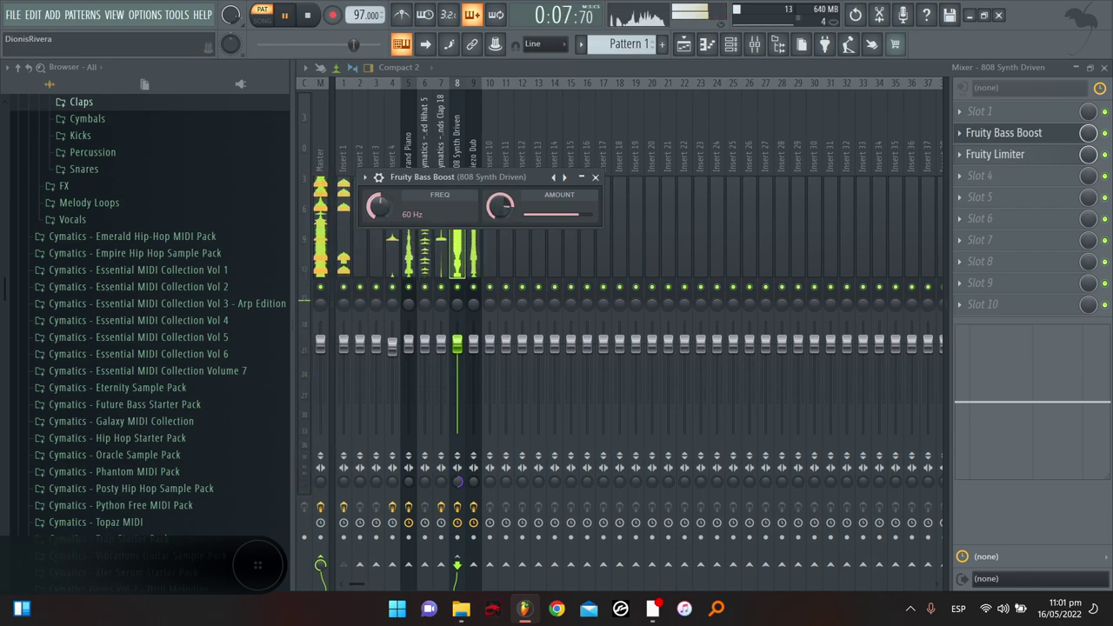
left_click_drag(379, 205, 379, 204)
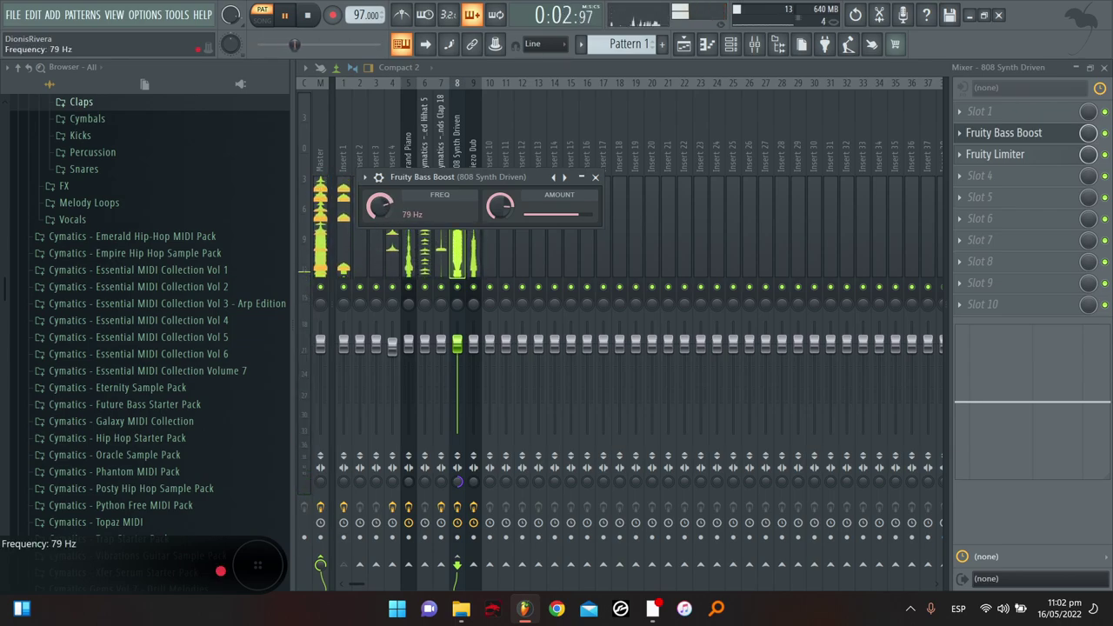
left_click(596, 178)
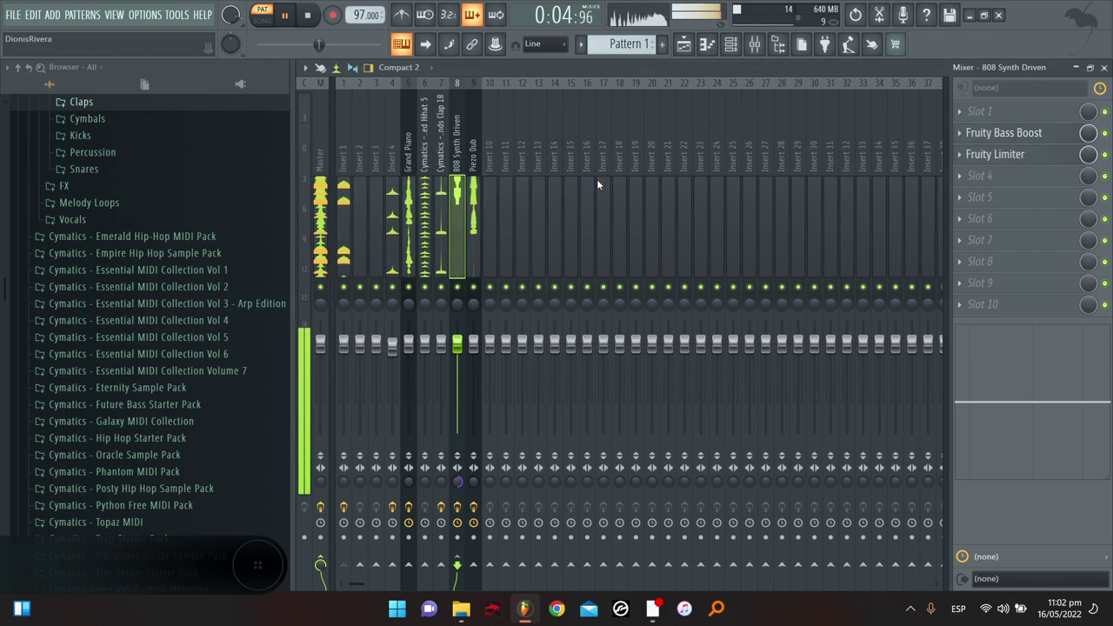
Stop playback and split Pattern 1 by channel in the playlist
key("F6")
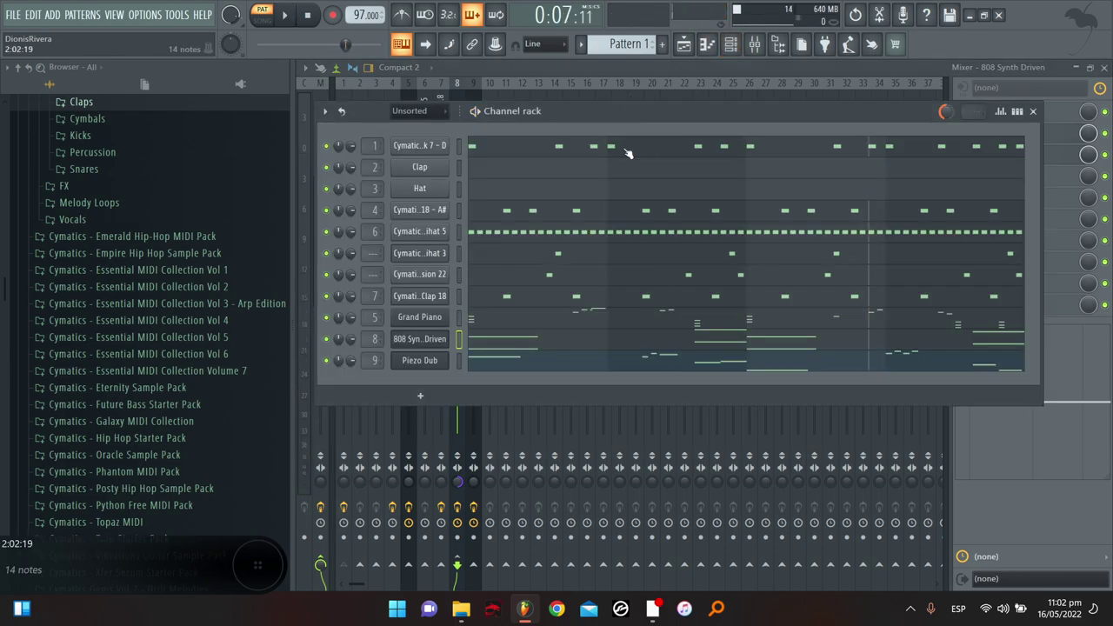
left_click(683, 44)
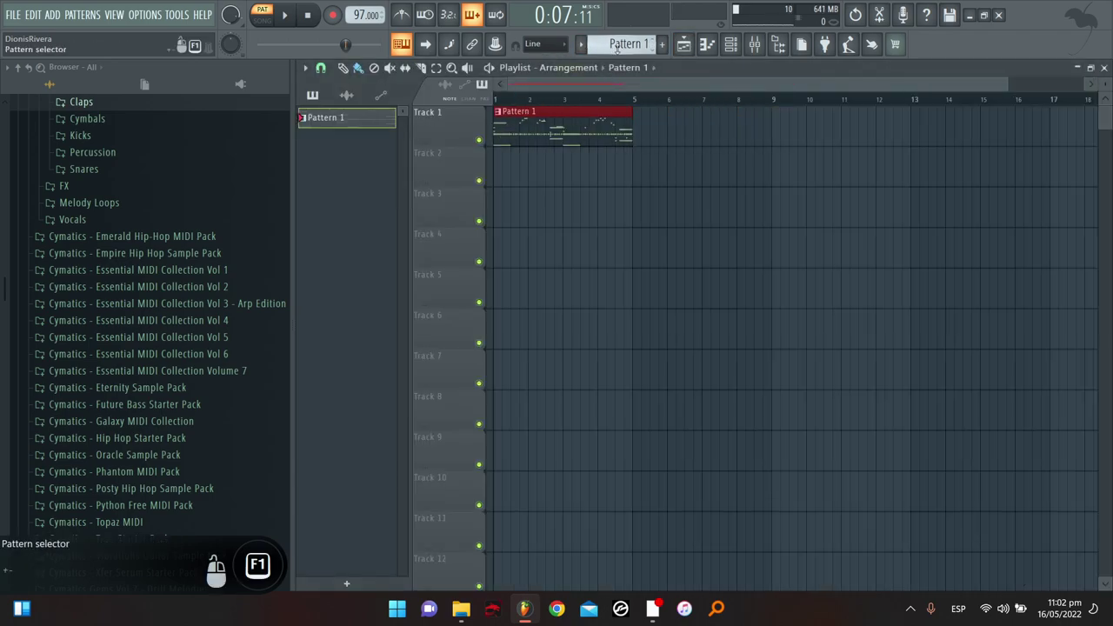
left_click(618, 45)
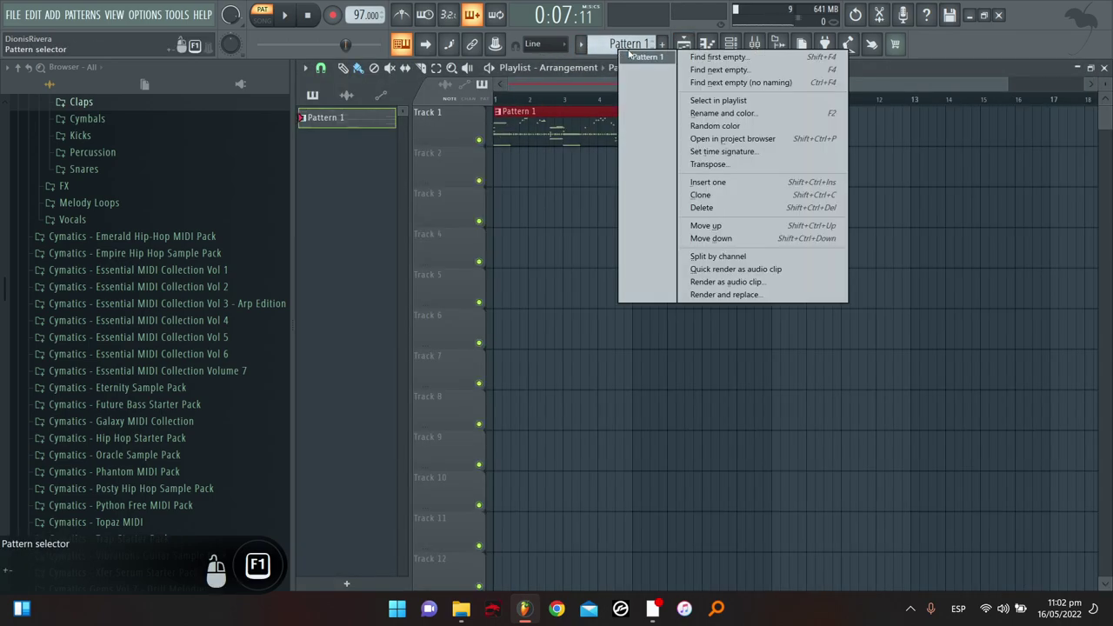
left_click(728, 256)
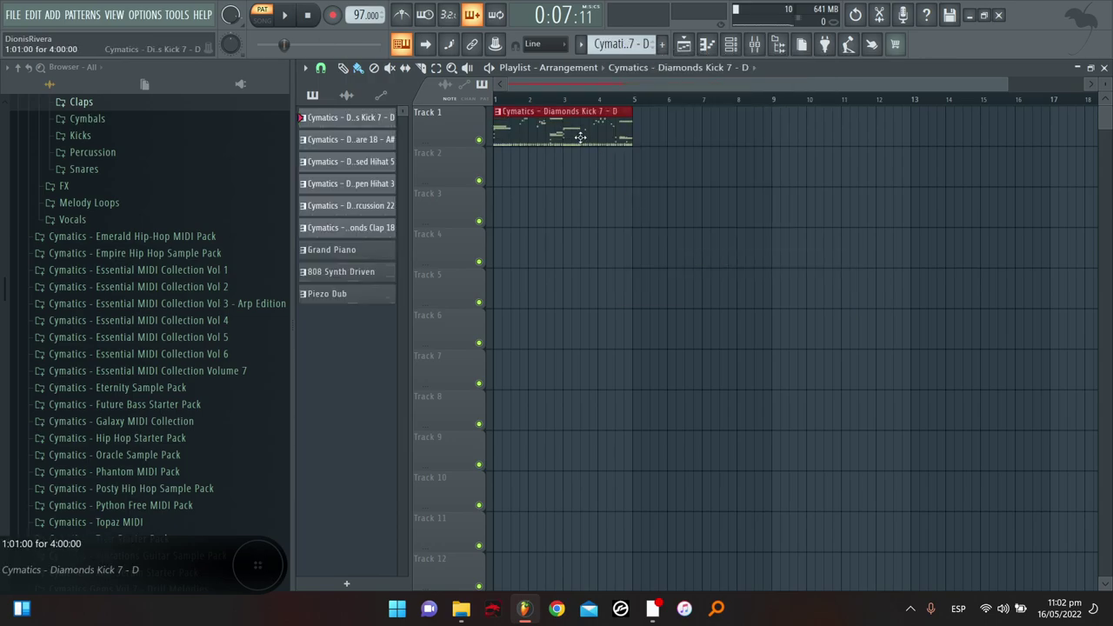
Move the Diamonds Kick 7 clip from Track 1 to Track 4 at bar 1, undoing the extra kick clip painted on Track 5
left_click_drag(580, 138, 537, 243)
left_click(533, 287)
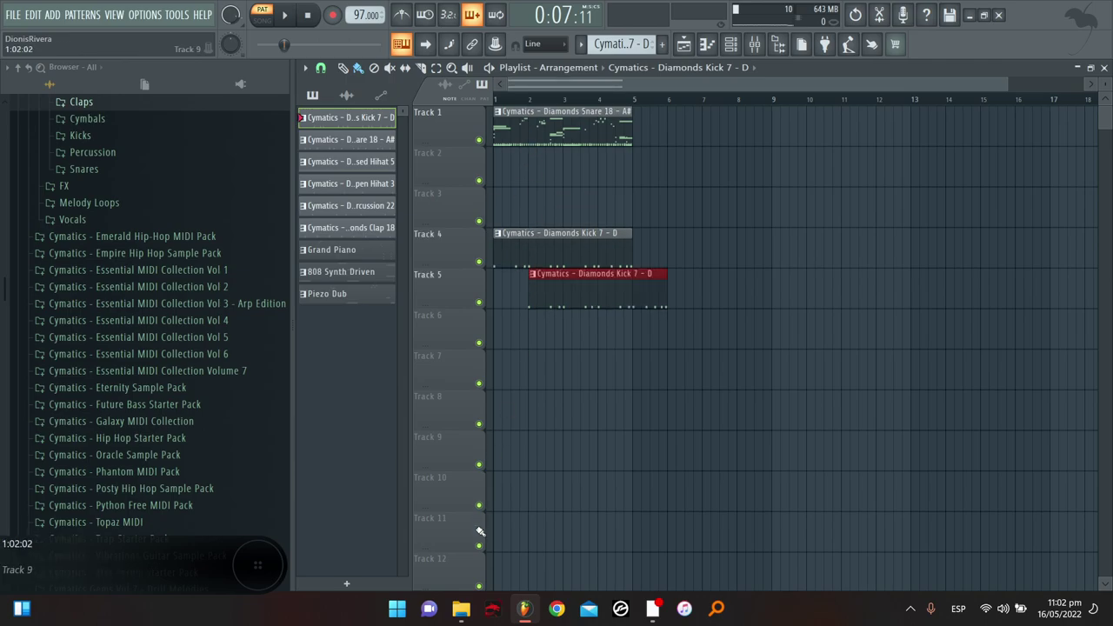
right_click(547, 284)
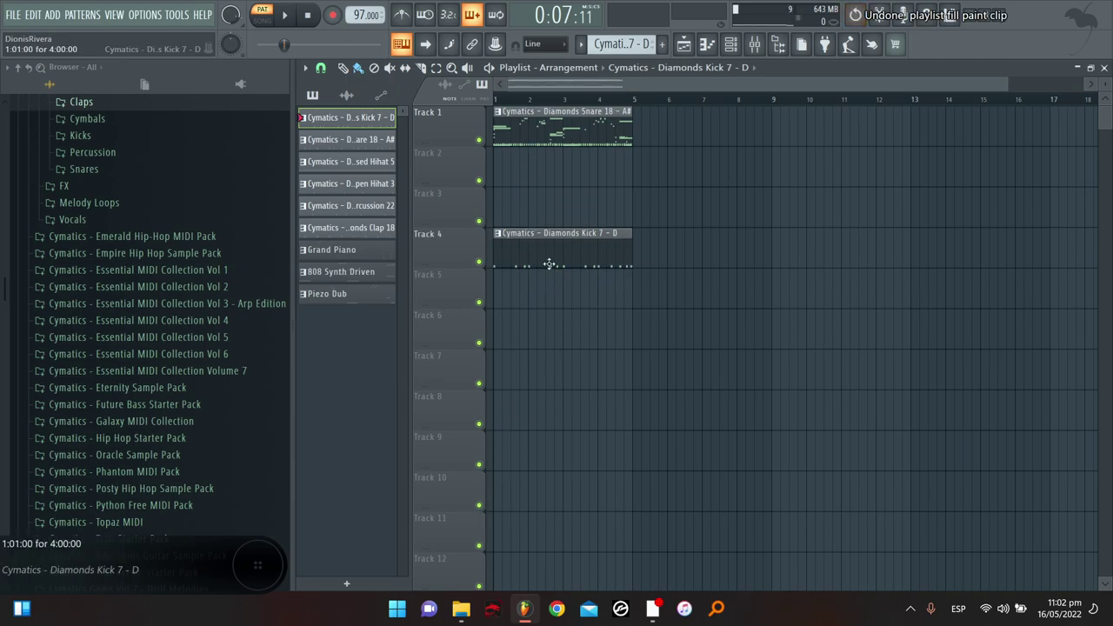
Move the kick, snare, closed hihat, open hihat, percussion, clap, Grand Piano and 808 clips onto Tracks 9 down to 2, one per track
left_click_drag(547, 258, 507, 472)
left_click_drag(541, 122, 541, 409)
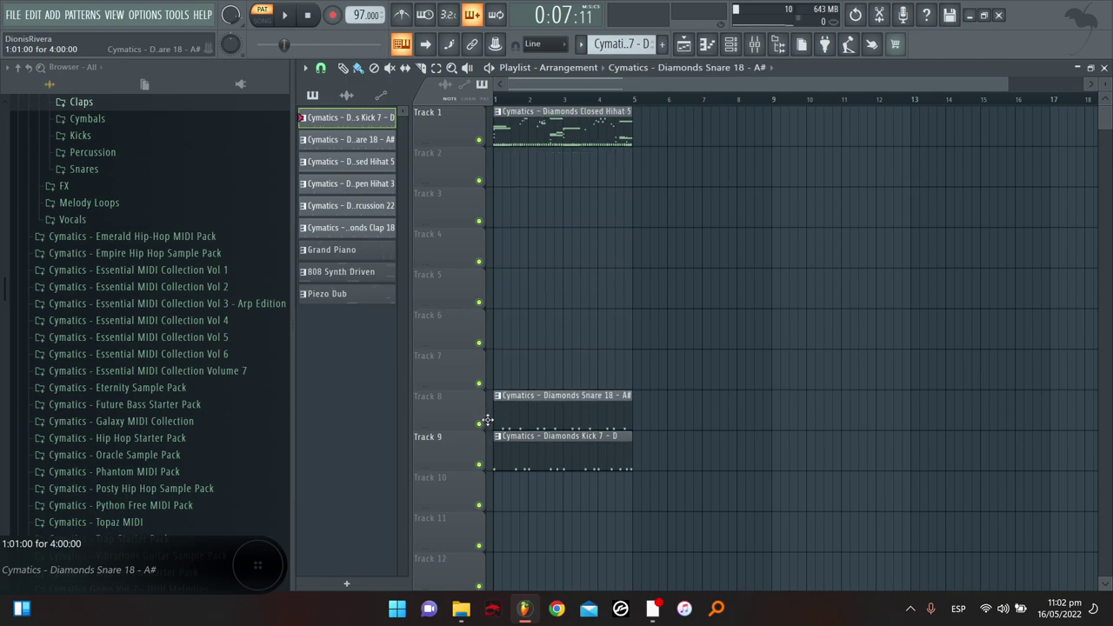
left_click_drag(504, 122, 504, 370)
left_click_drag(542, 132, 542, 333)
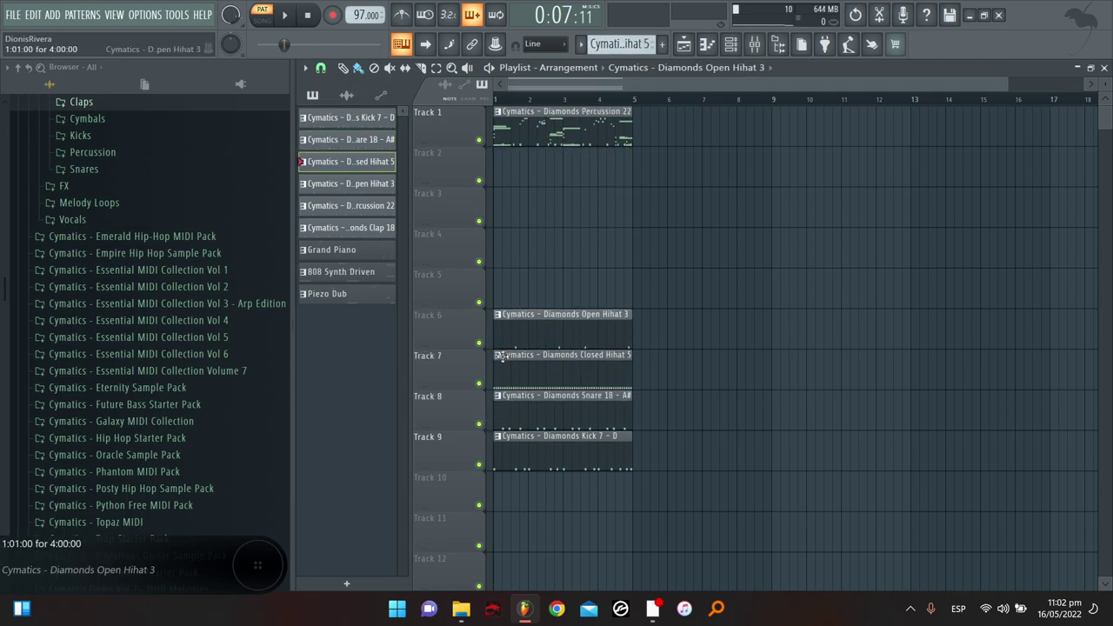
left_click_drag(530, 131, 541, 182)
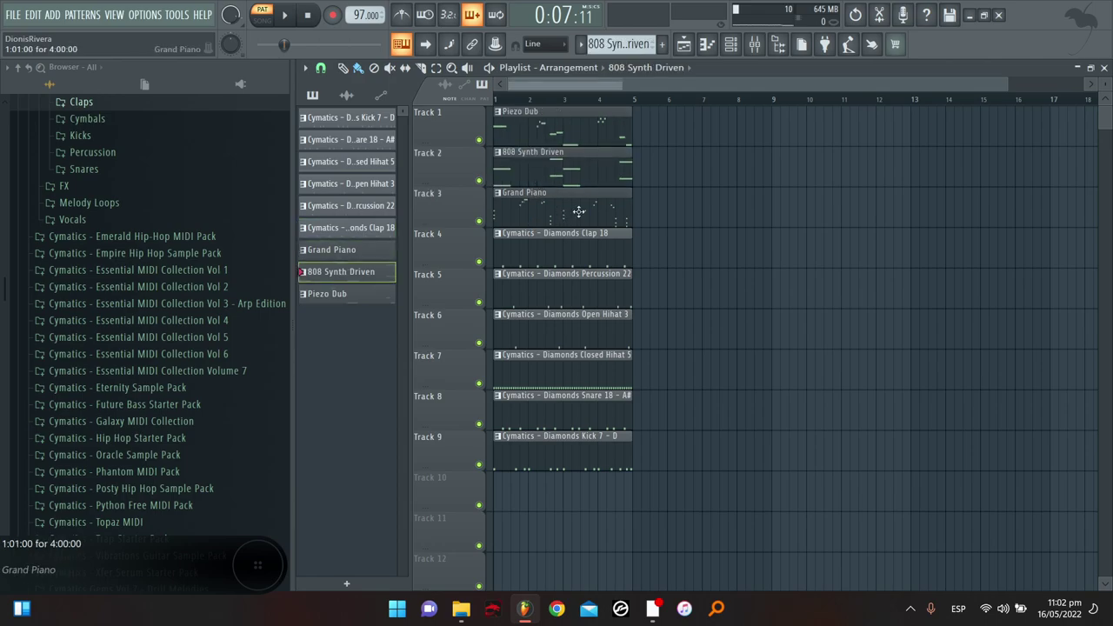
Play the arrangement in song mode and duplicate all nine clips from bar 1 to bar 5
key("l")
left_click_drag(678, 142, 494, 470)
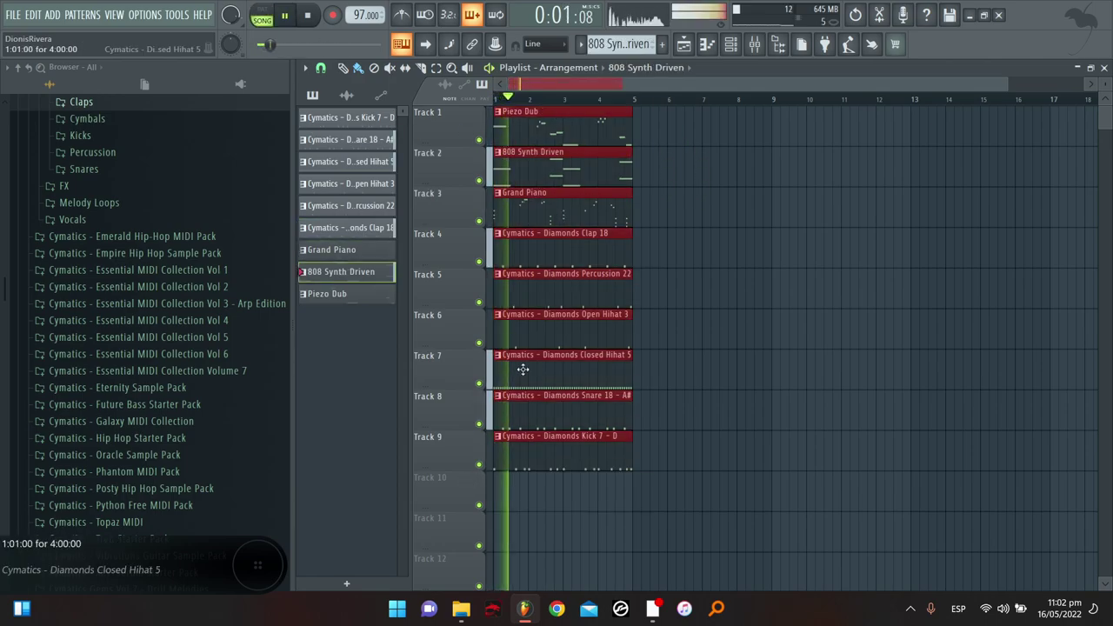
left_click_drag(531, 372, 668, 369)
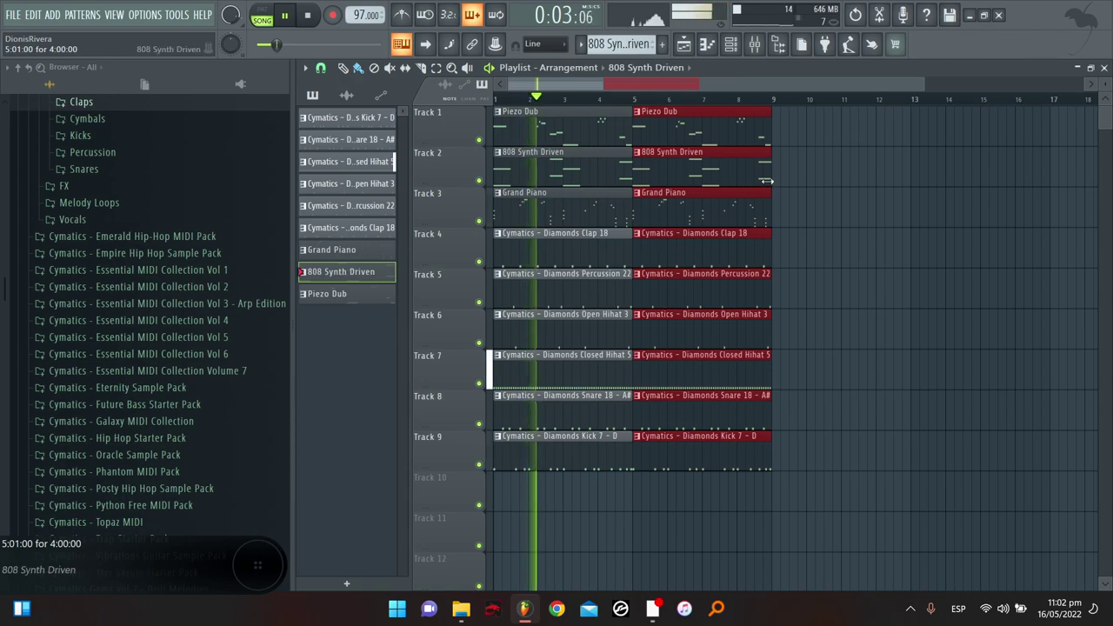
left_click_drag(785, 131, 597, 374)
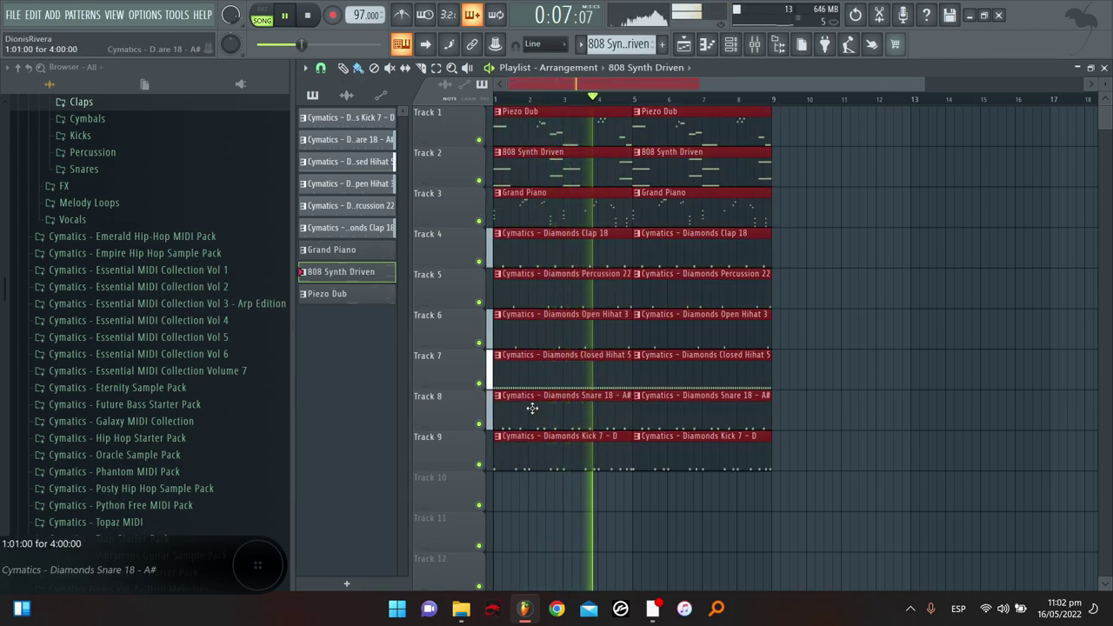
right_click(696, 298)
key("space")
key("ctrl+z")
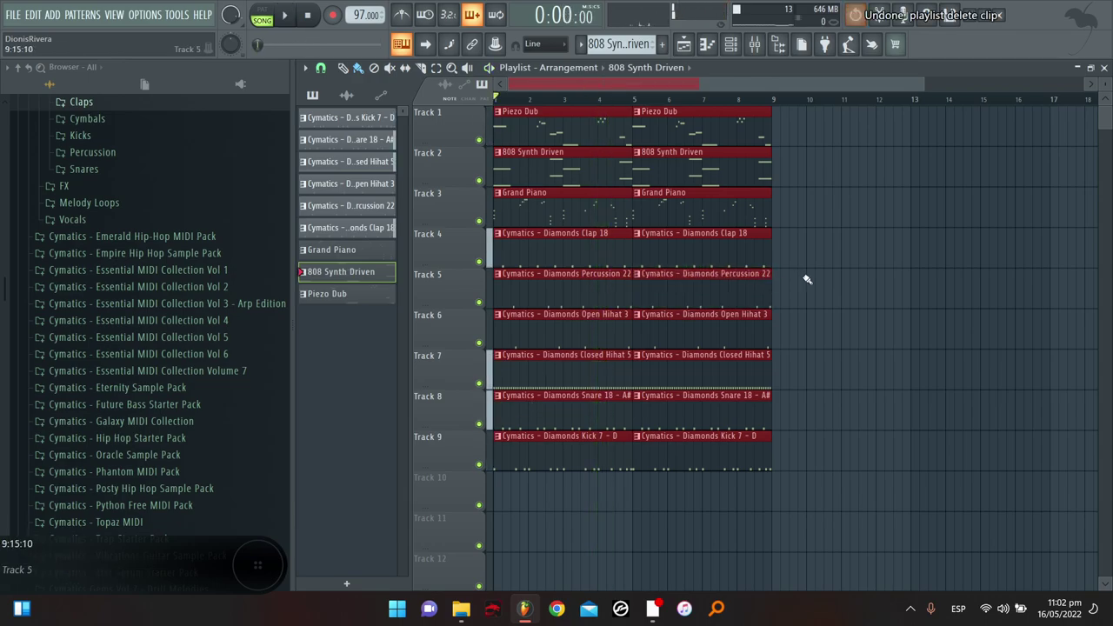
key("ctrl+d")
right_click(597, 177)
key("ctrl+z")
Solo the 808 Synth Driven track in the playlist, restart playback and open the mixer
key("space")
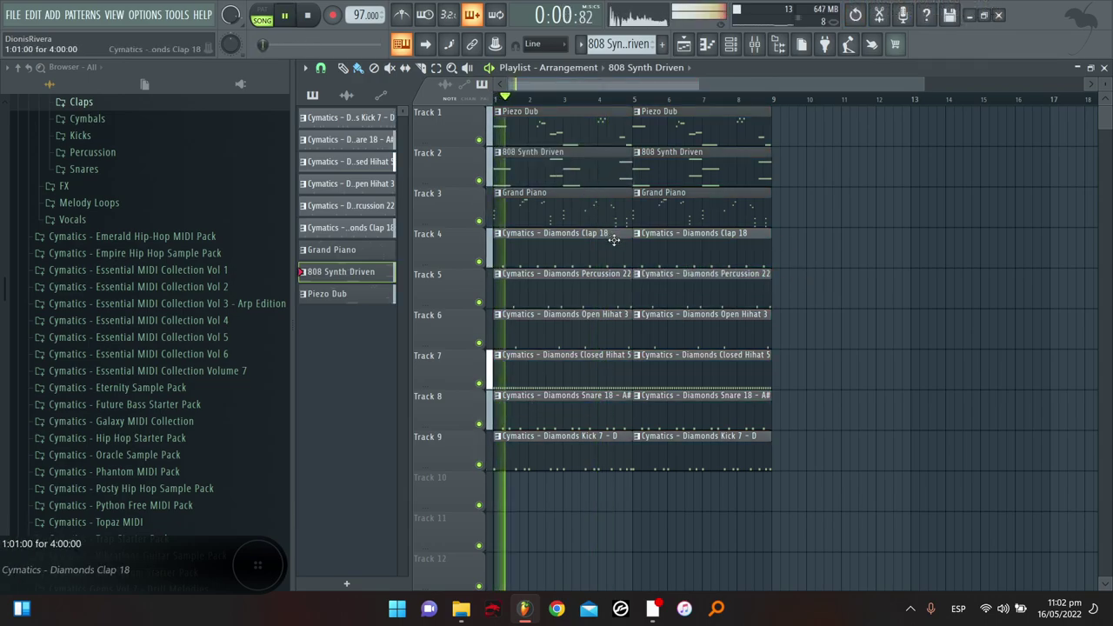
key("space")
left_click_drag(561, 141, 534, 141)
key("space")
key("space")
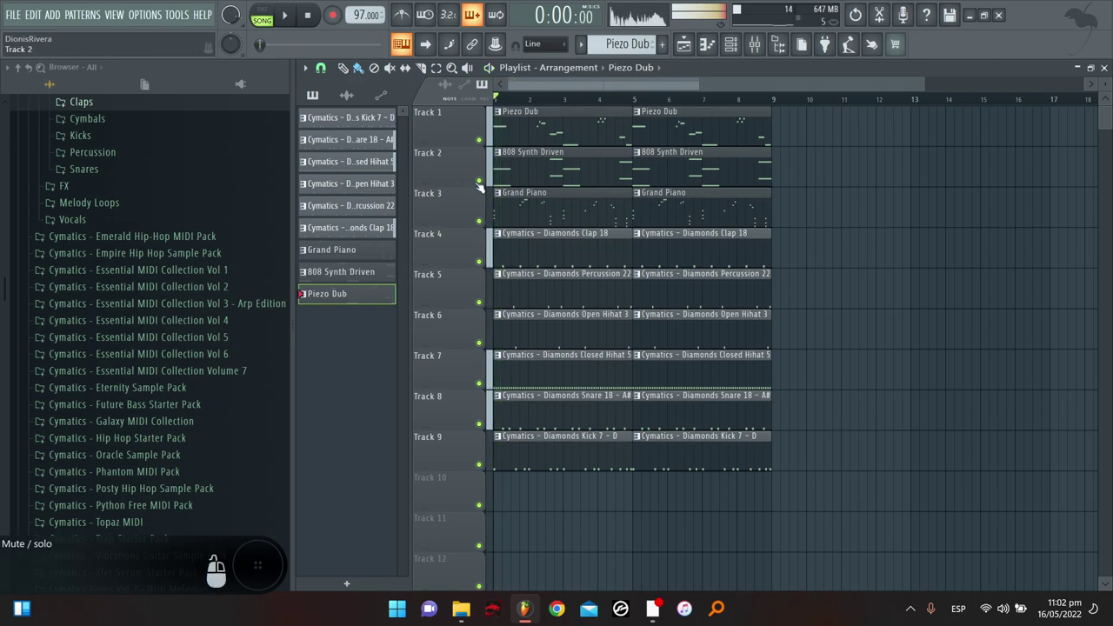
right_click(479, 181)
key("space")
left_click(755, 44)
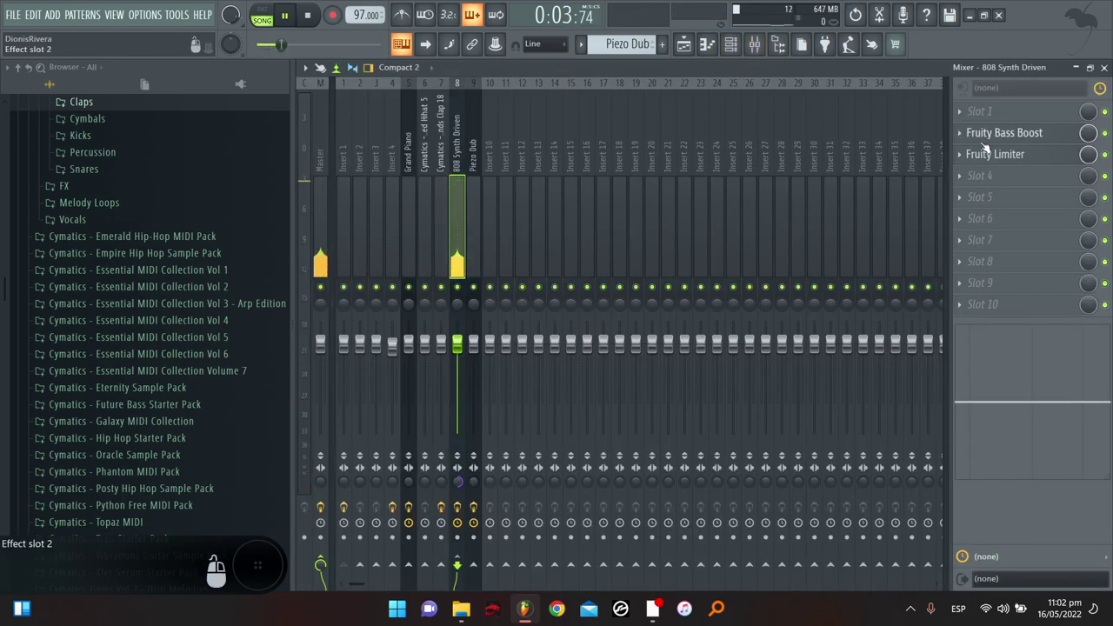
Compare the effects on Insert 1 with those on the 808 Synth Driven mixer track during playback
left_click(335, 240)
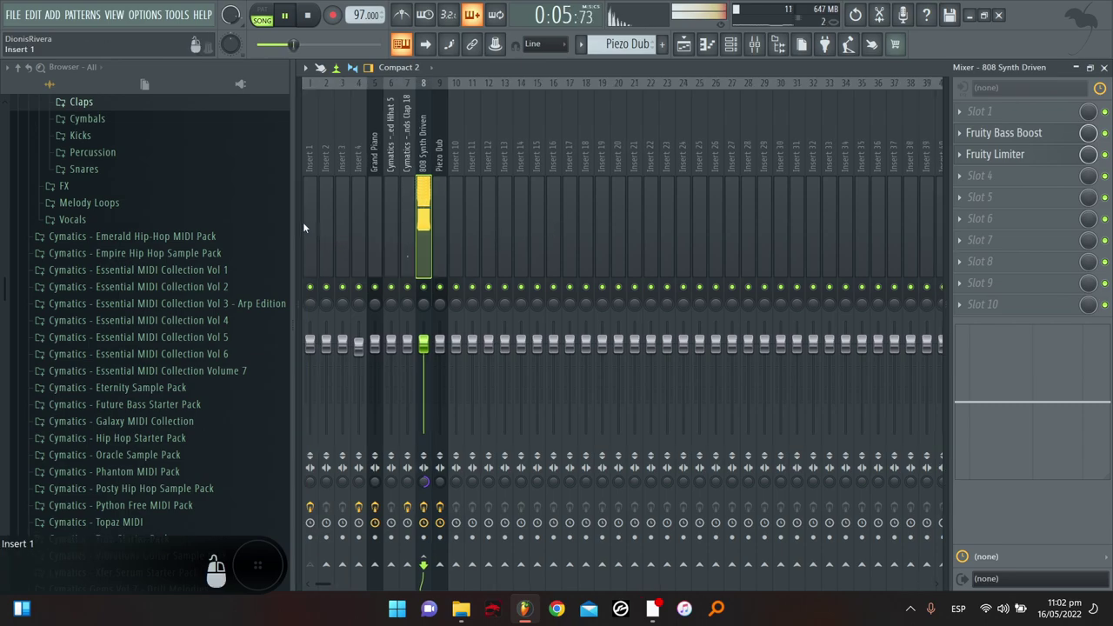
left_click(308, 229)
left_click(299, 221)
left_click(335, 240)
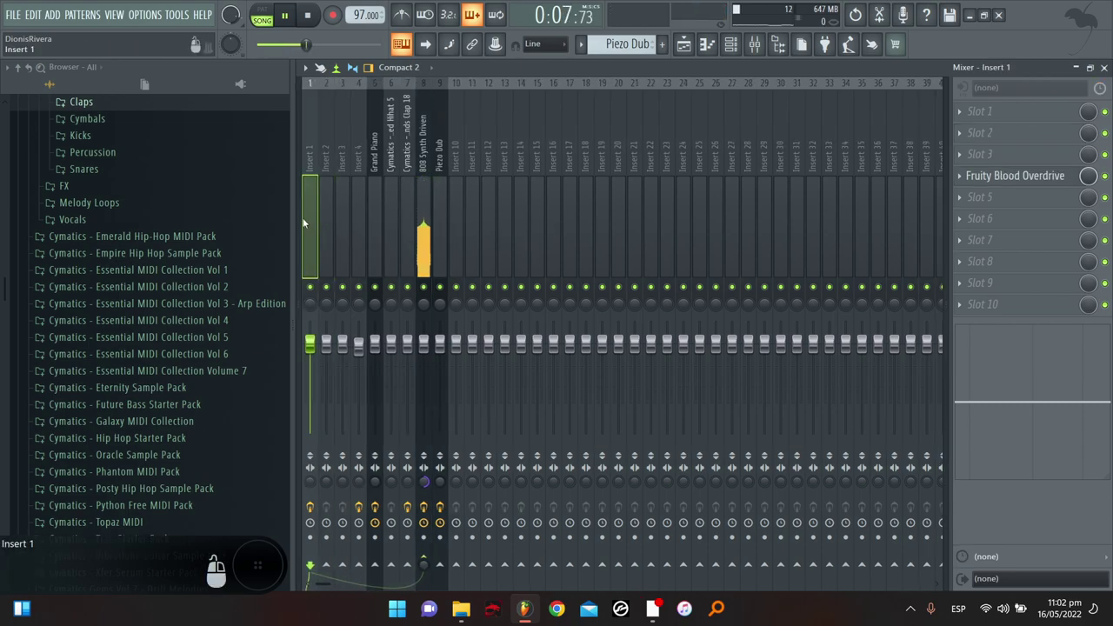
left_click_drag(300, 223, 328, 228)
left_click(457, 252)
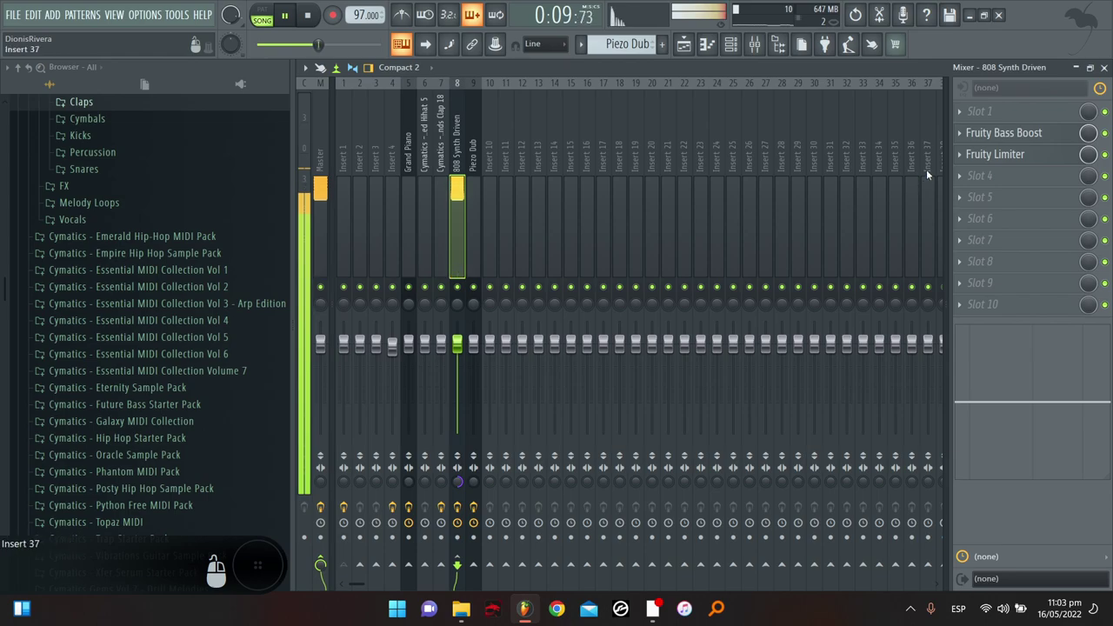
Reduce the Fruity Bass Boost amount slightly on the 808 Synth Driven track
left_click(1017, 154)
left_click(1023, 134)
key("space")
key("space")
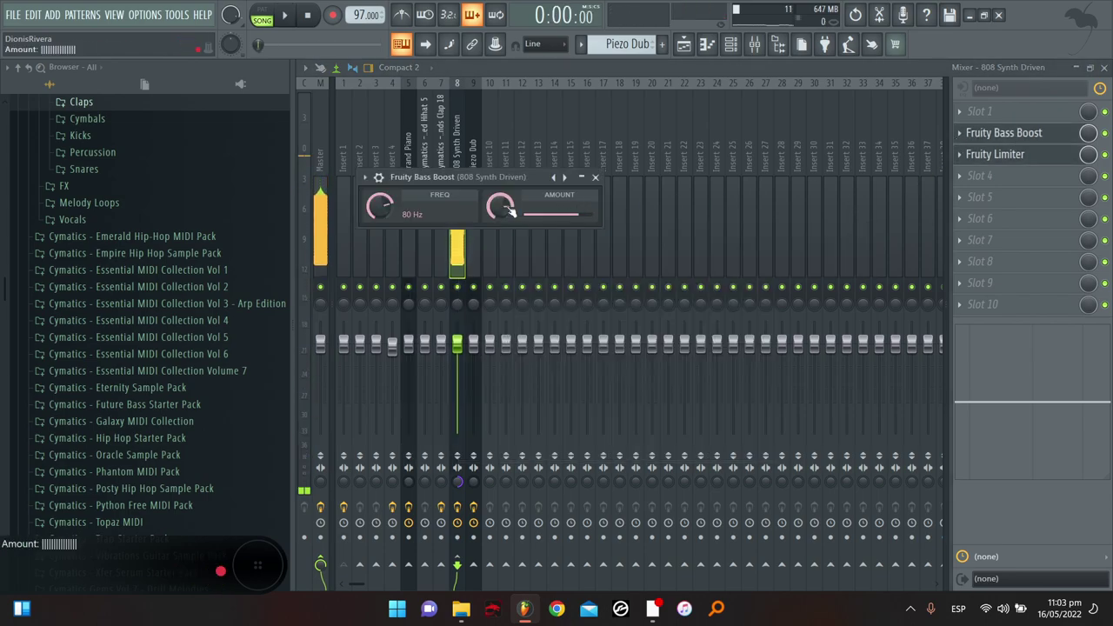
mouse_move(509, 210)
left_mouse_down()
mouse_move(508, 222)
mouse_move(504, 207)
mouse_move(516, 202)
left_mouse_up()
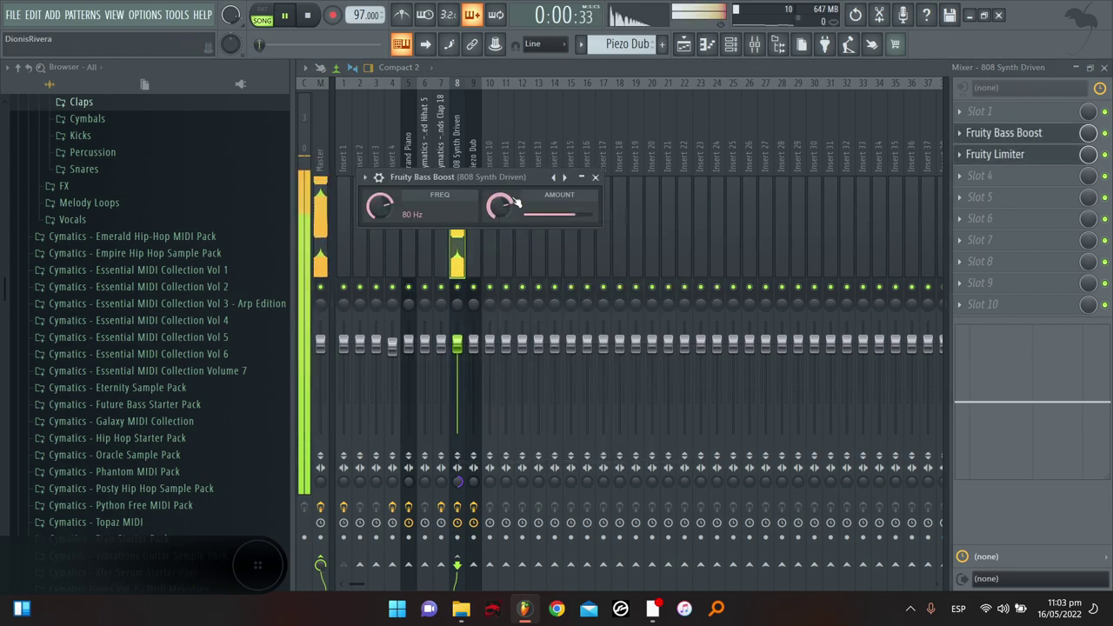
Check Fruity Limiter on the 808 Synth Driven track, and delete the Fruity Bass Boost effect
left_click(992, 157)
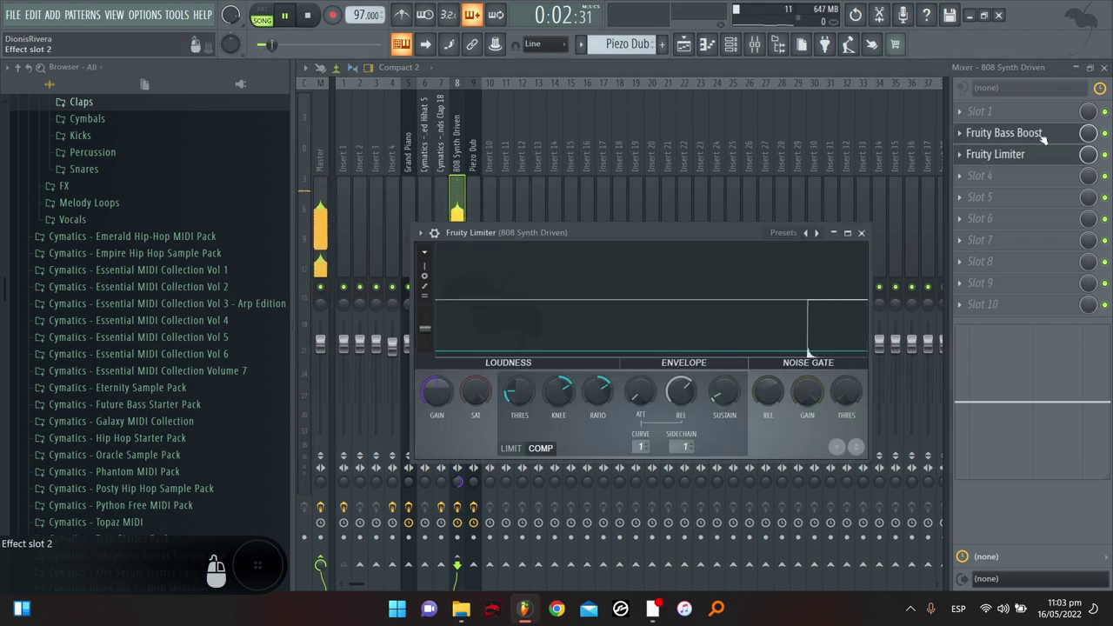
left_click(1104, 134)
left_click(958, 133)
left_click(971, 166)
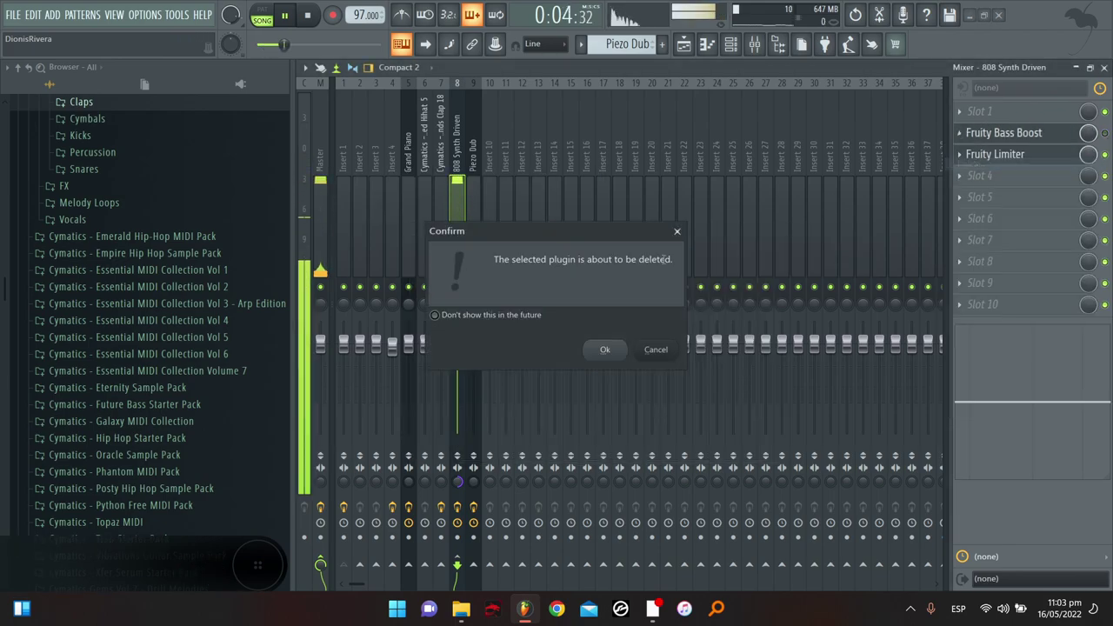
left_click(610, 354)
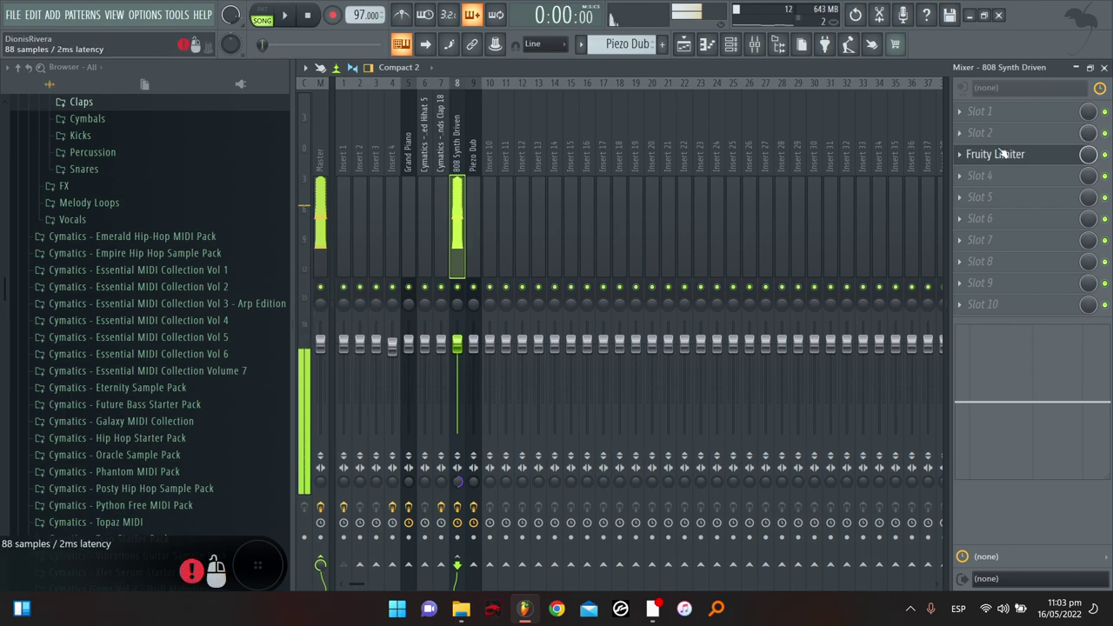
Enable Tracks 1 and 3 alongside the 808 in the playlist and check their levels in the mixer
left_click(685, 45)
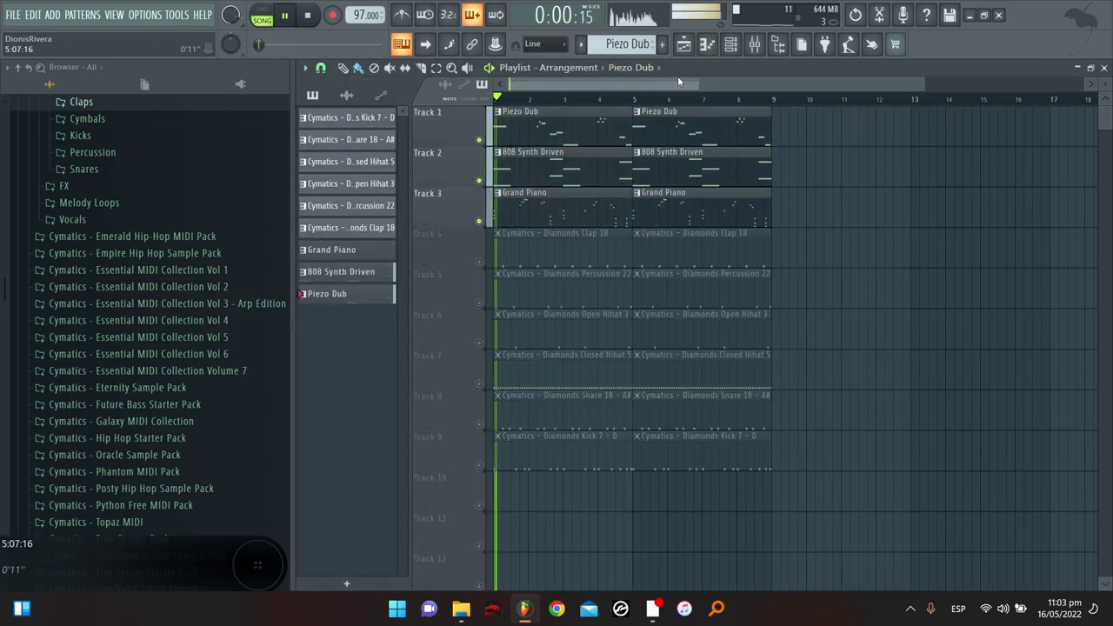
left_click(756, 46)
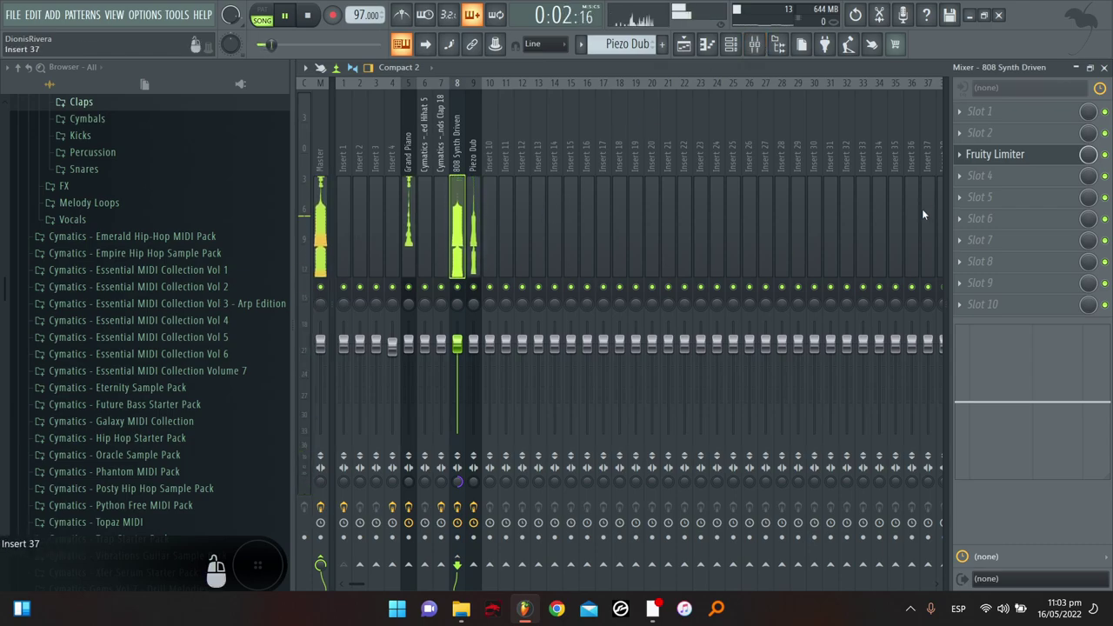
left_click(703, 50)
left_click(685, 48)
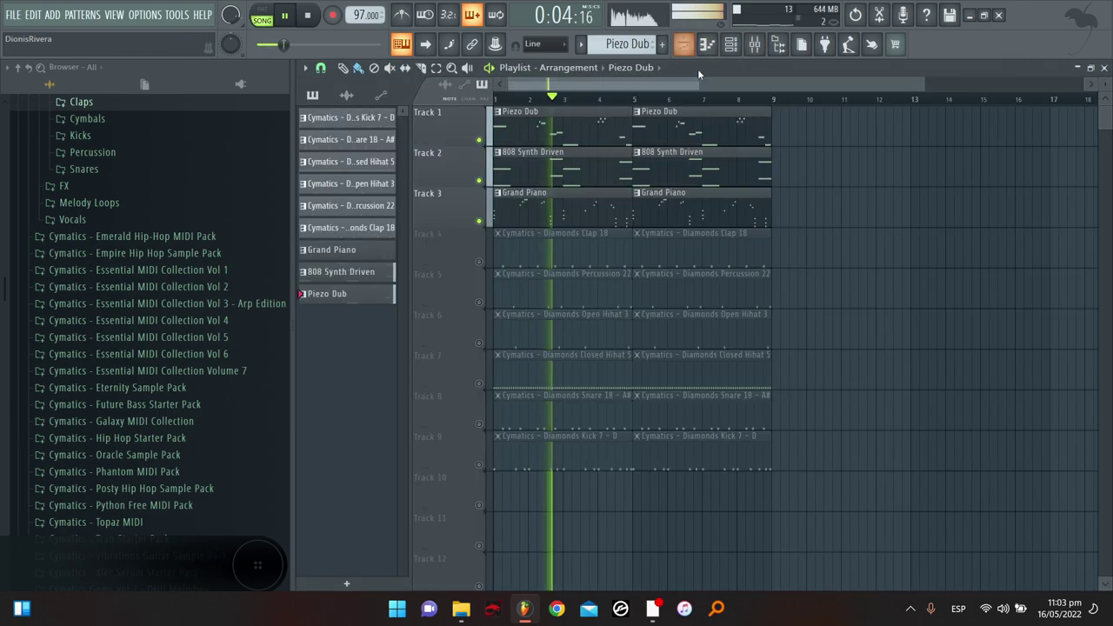
left_click(756, 45)
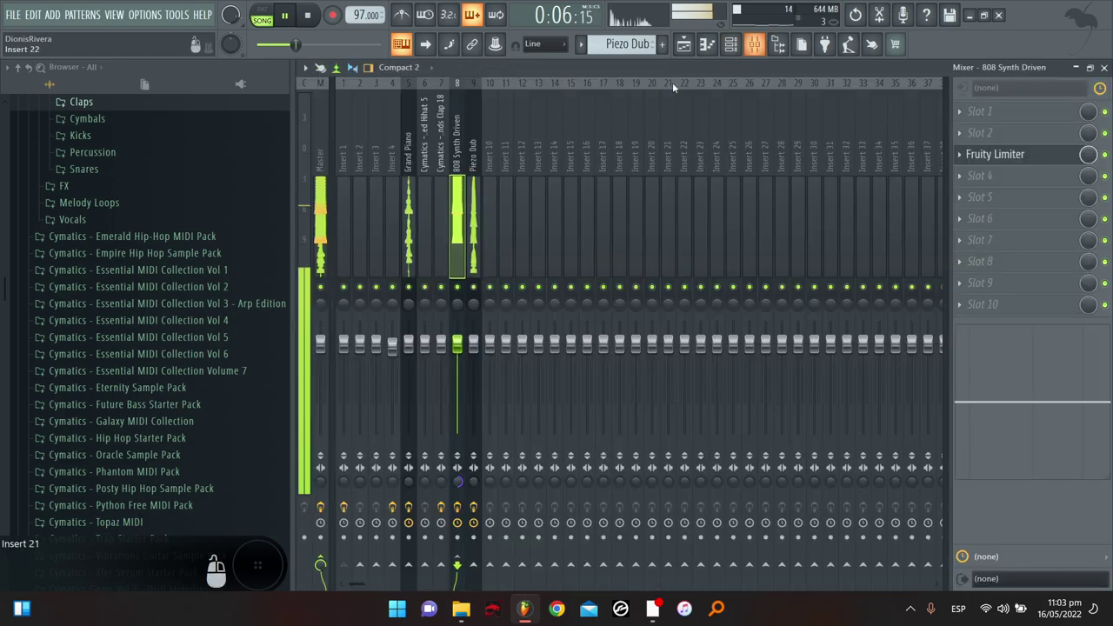
left_click(477, 217)
left_click(459, 185)
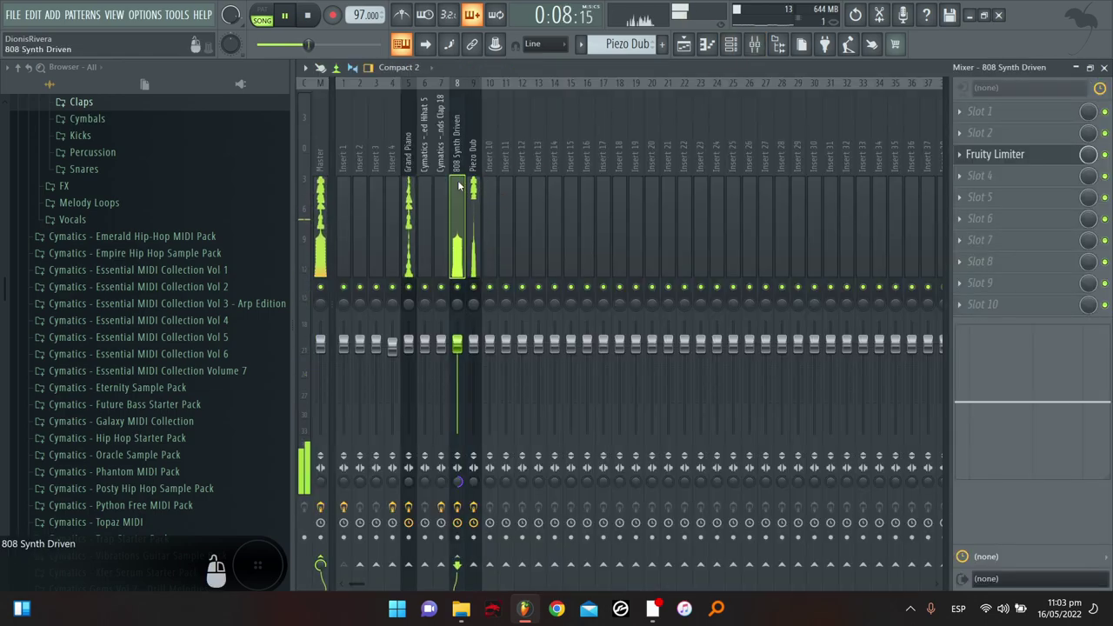
Unmute the clap, percussion and open hihat on Tracks 4, 5 and 6 in the playlist
left_click(695, 48)
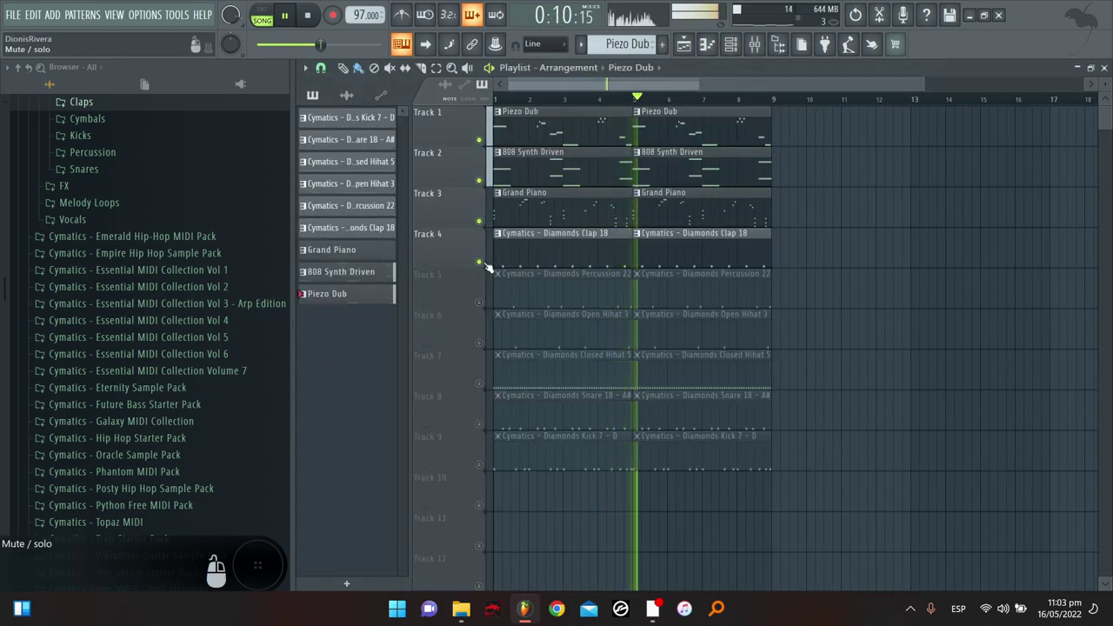
left_click(478, 301)
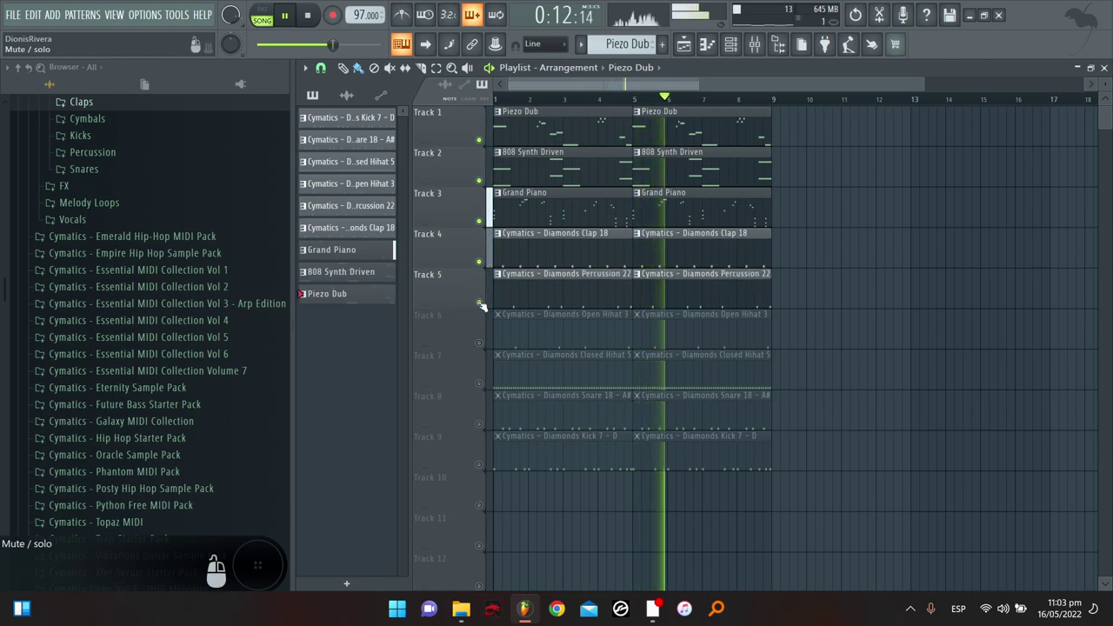
left_click(478, 341)
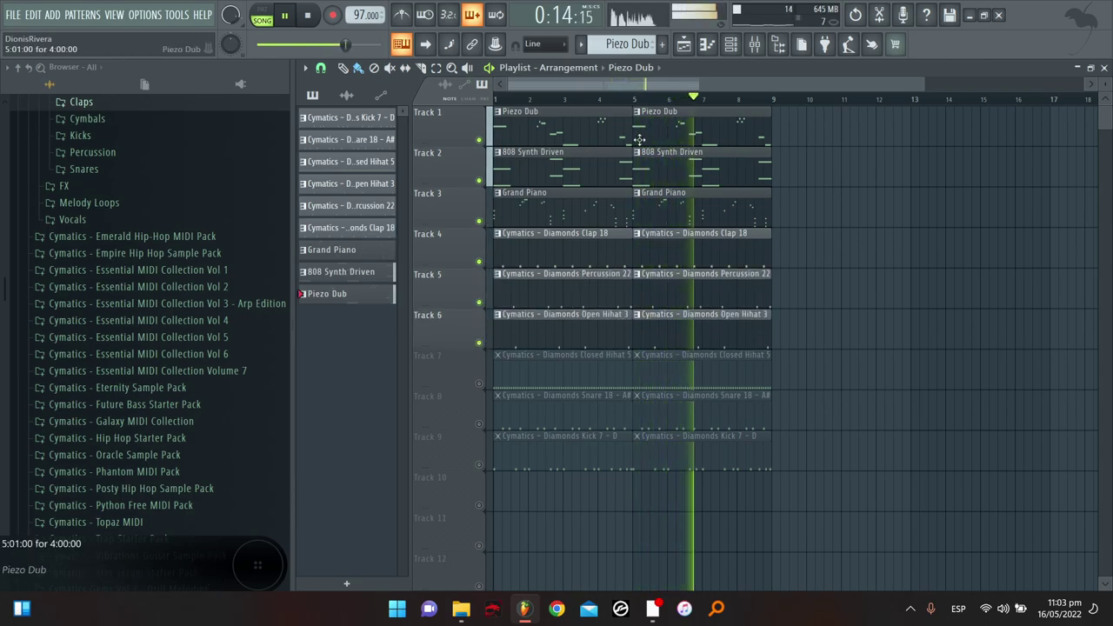
Stop playback, delete the clap, percussion and open hihat clips at bar 1, and restart playback
key("space")
right_click(554, 248)
right_click(561, 292)
right_click(564, 324)
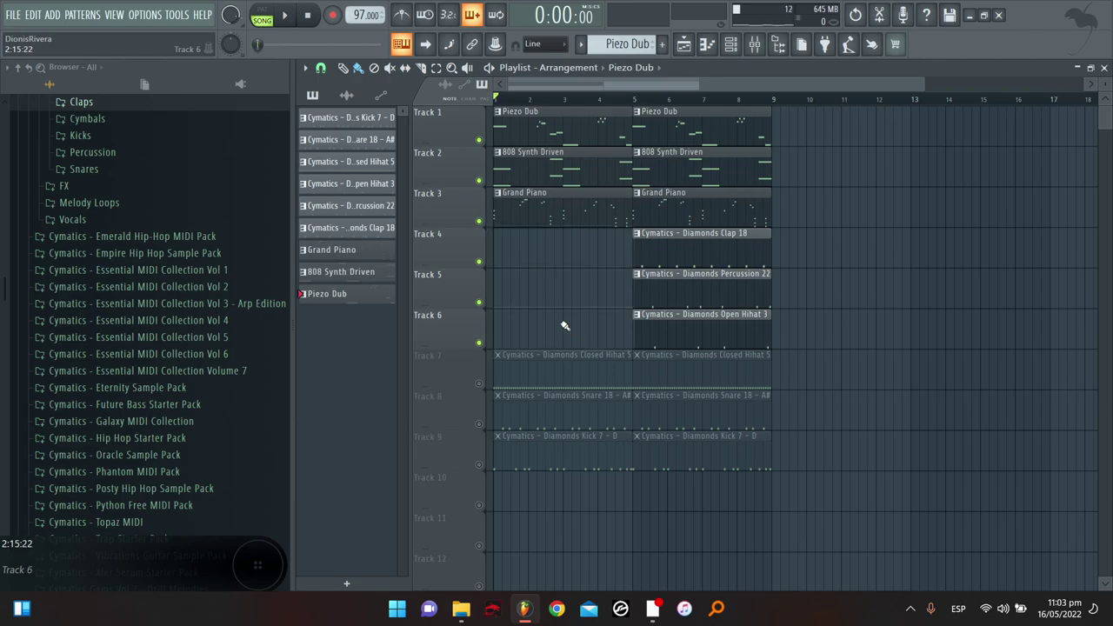
key("space")
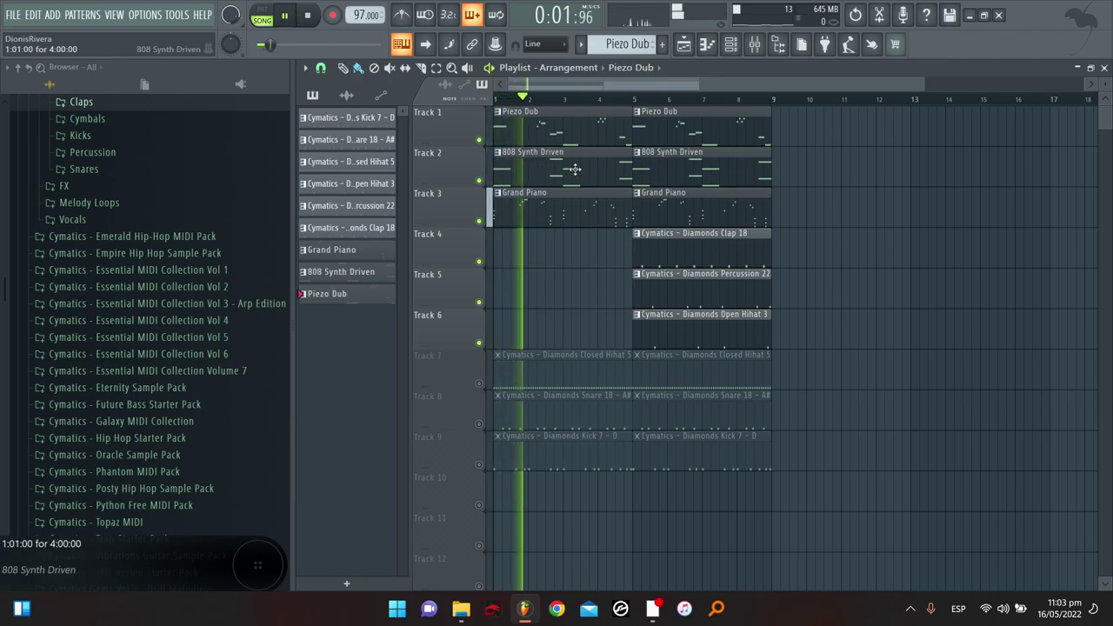
Move the closed hihat, snare and kick clips from bar 1 to bar 9 and delete their copies at bar 5
left_click_drag(596, 318, 809, 475)
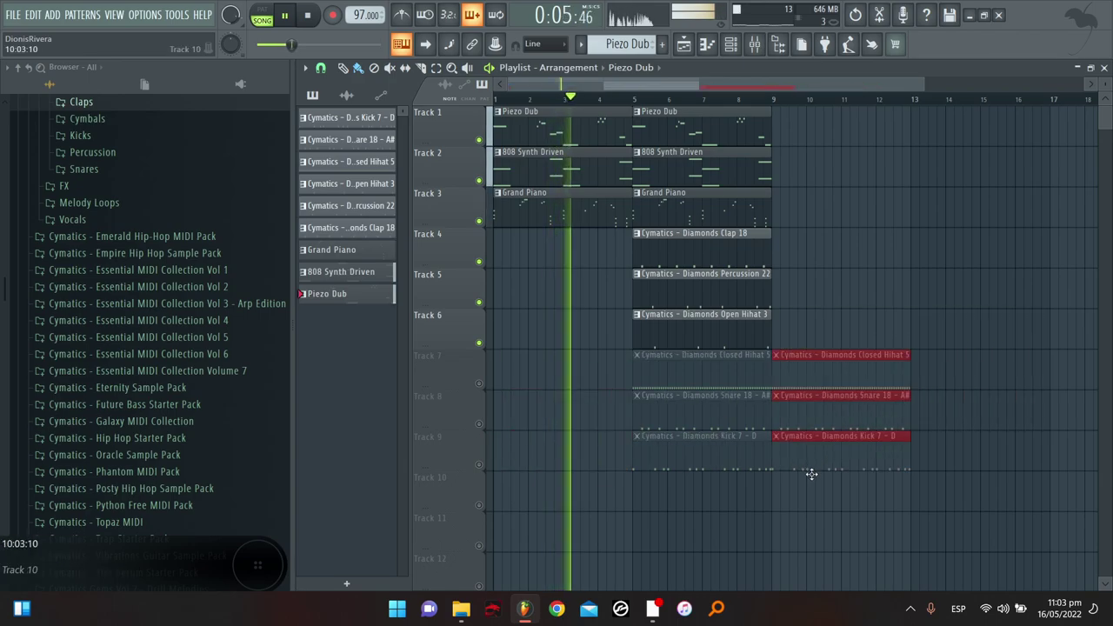
right_click(746, 376)
right_click(739, 413)
right_click(732, 452)
Duplicate the bar 5 clips on Tracks 1 to 6 to bar 9, aligned with the closed hihat, snare and kick
left_click_drag(820, 245, 721, 320)
key("ctrl+b")
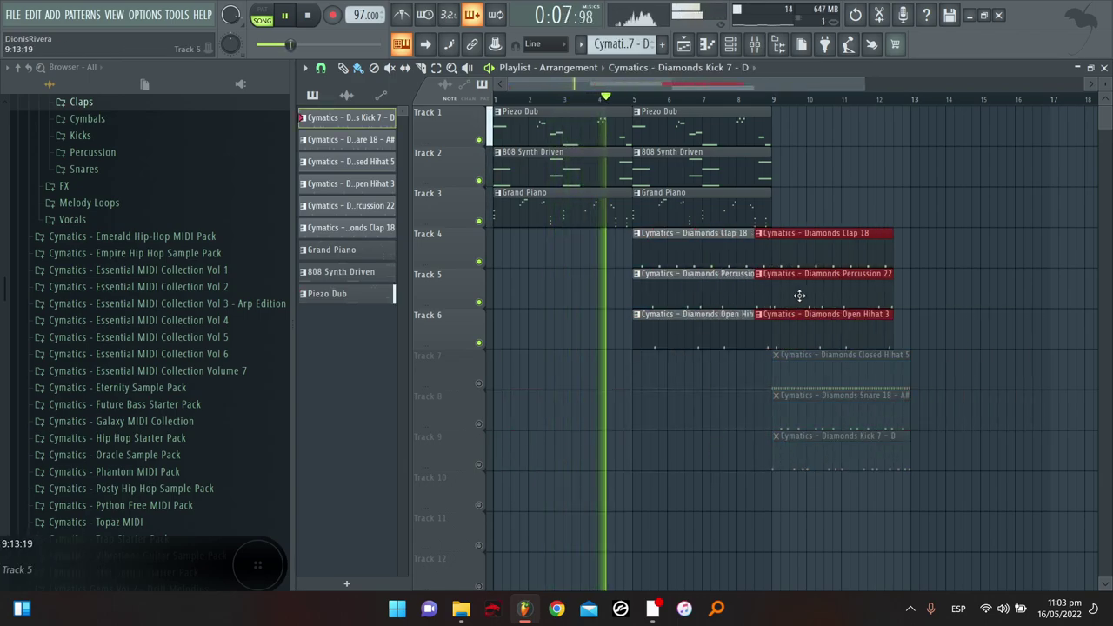
left_click_drag(847, 107, 733, 224)
key("ctrl+b")
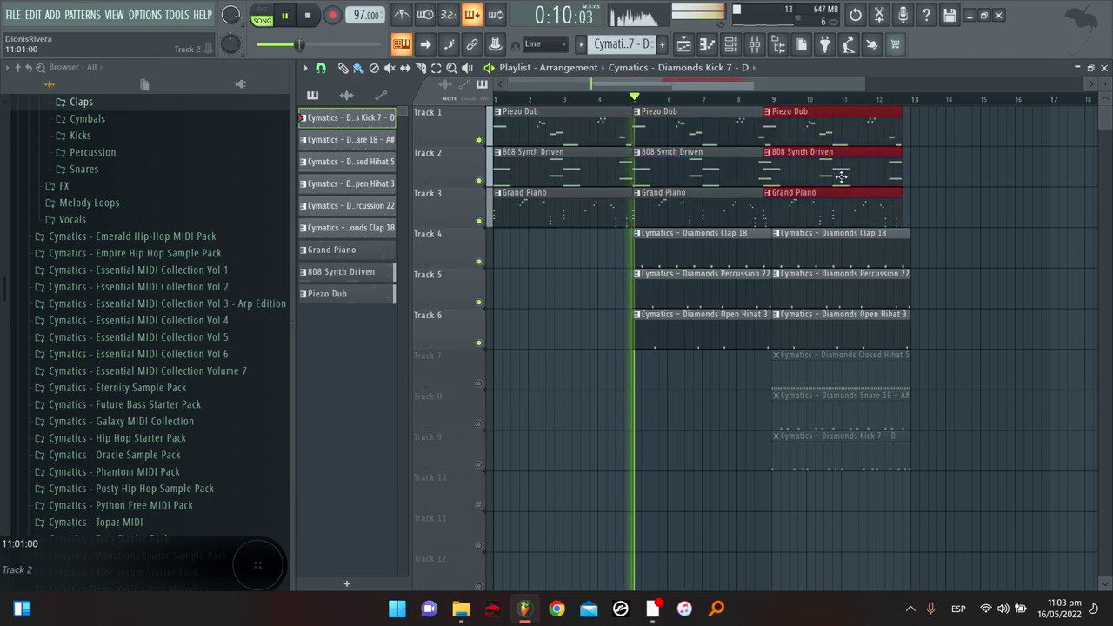
scroll(810, 84, "down", 2)
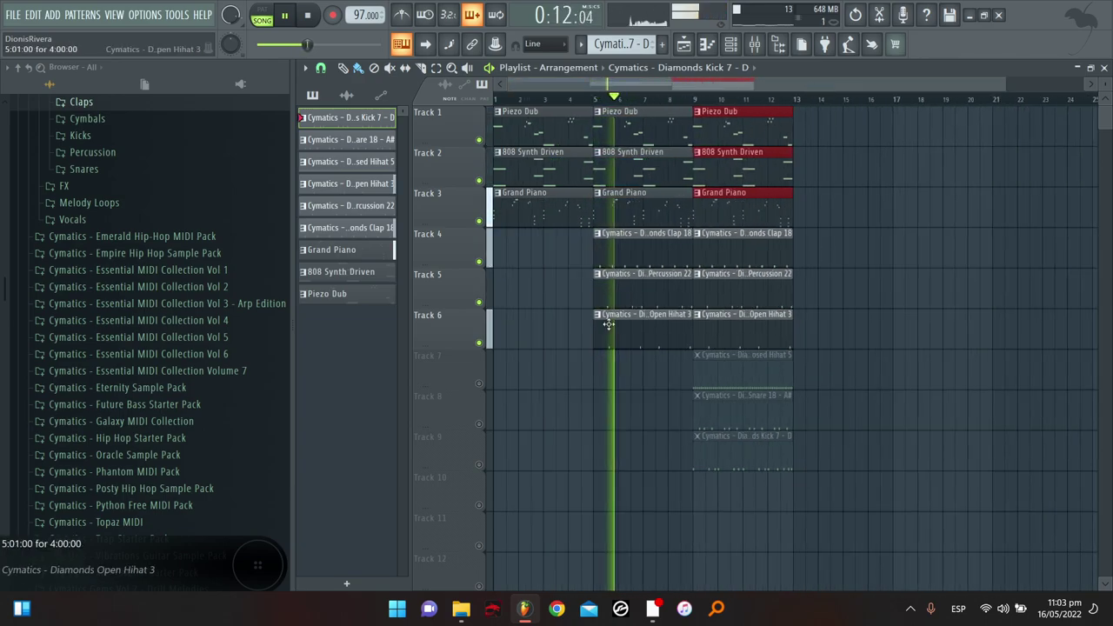
Unmute the closed hihat, snare and kick on Tracks 7, 8 and 9
left_click(479, 425)
left_click(479, 383)
left_click(479, 466)
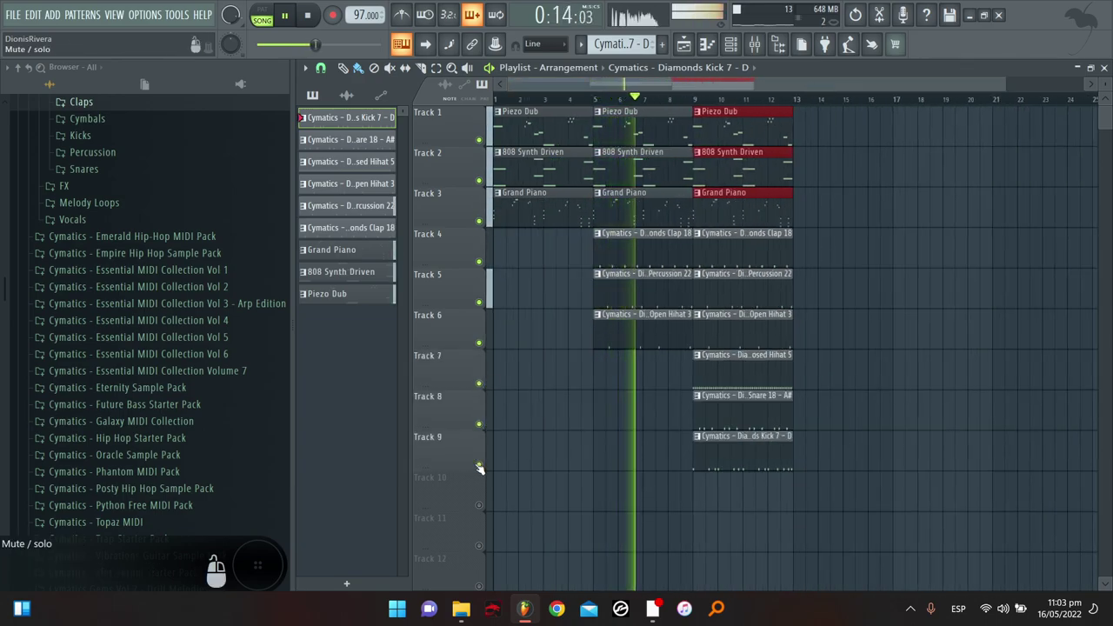
Duplicate all nine clips of the bar 9 section to bar 13
mouse_move(821, 156)
left_mouse_down()
mouse_move(808, 237)
mouse_move(723, 461)
left_mouse_up()
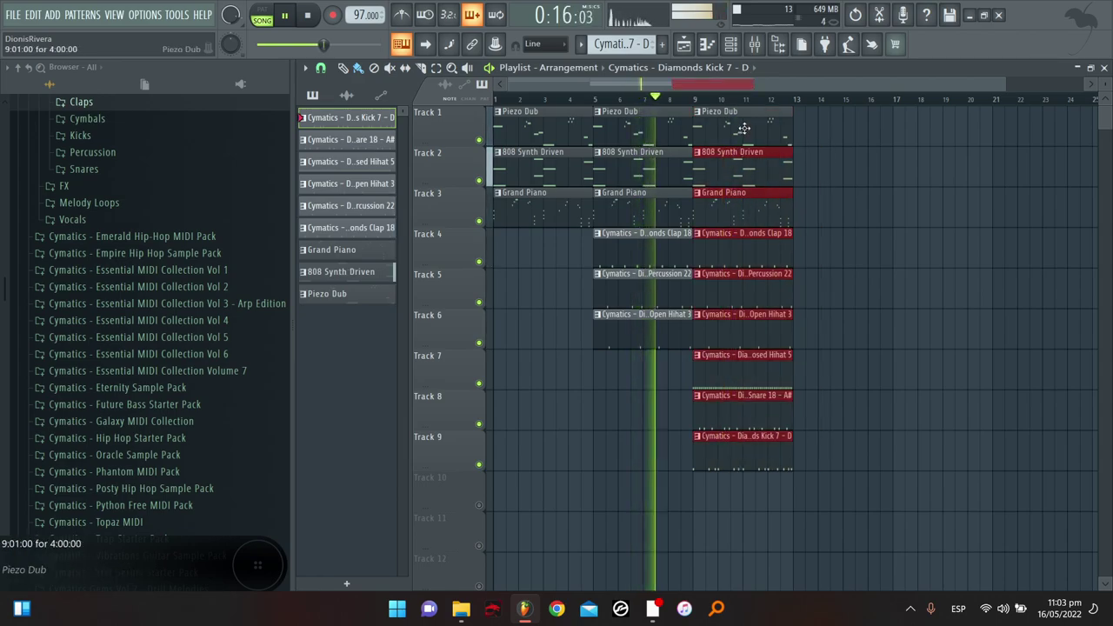
left_click(744, 125, "ctrl+shift")
left_click_drag(744, 125, 824, 134)
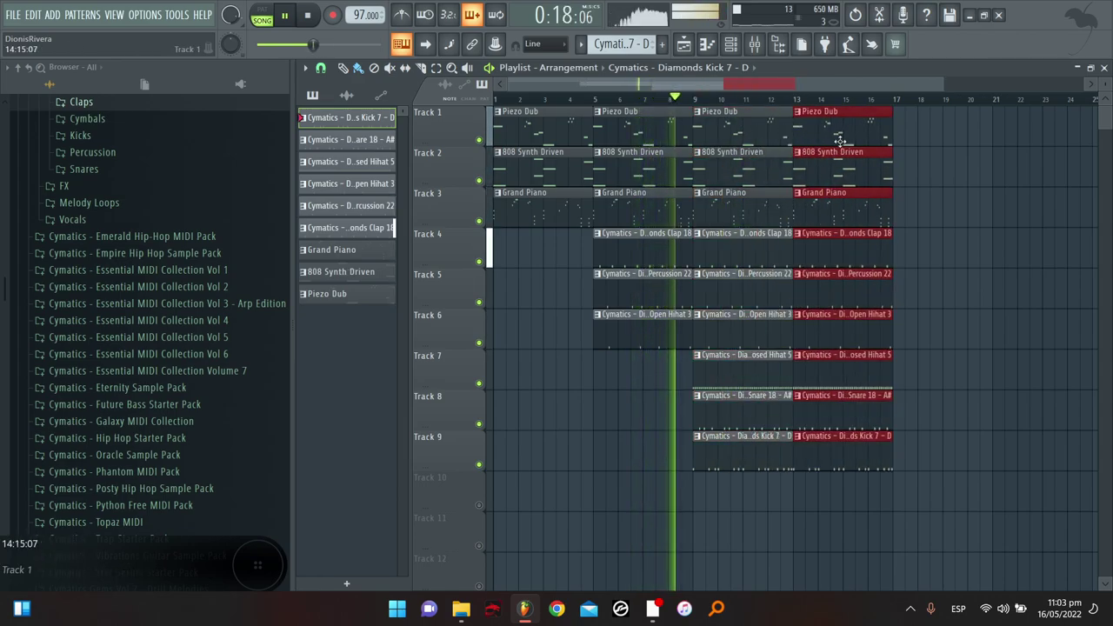
Duplicate all nine clips of the bar 13 section to bar 17
key("ctrl+b")
scroll(906, 87, "down", 2)
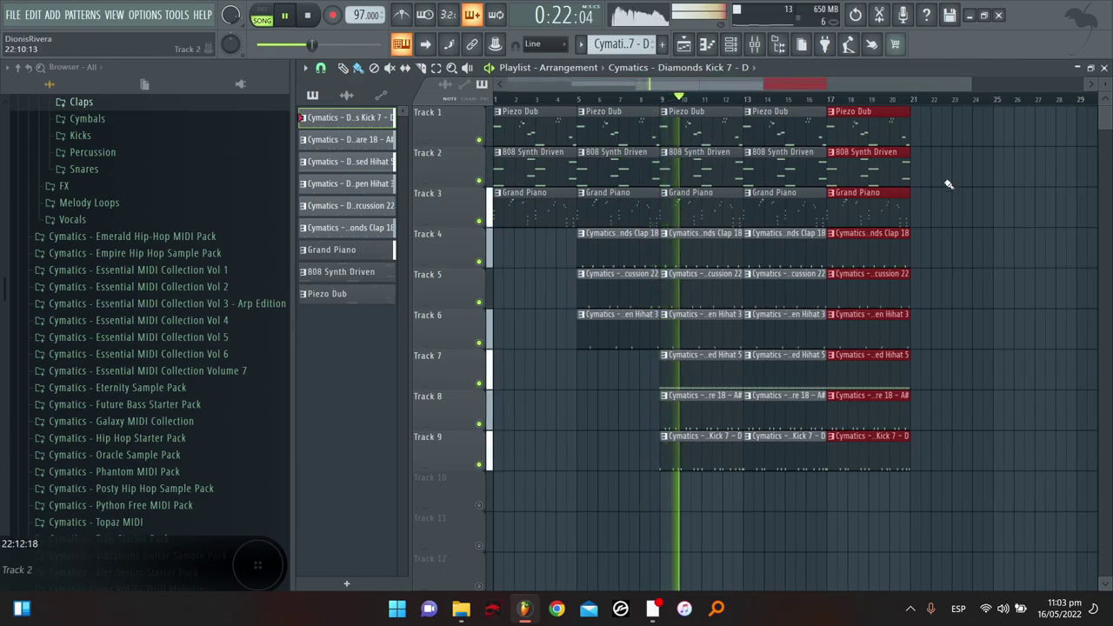
left_click(963, 218)
Try removing the Grand Piano clip at bar 9 on Track 3, and undo the removal
right_click(724, 210)
key("ctrl+z")
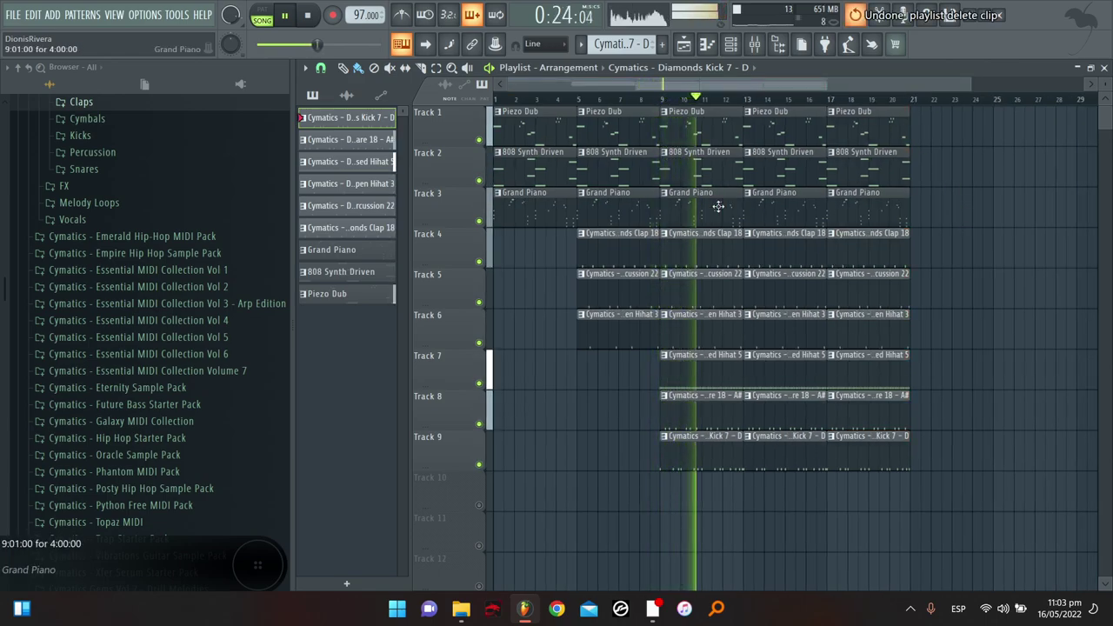
right_click(721, 208)
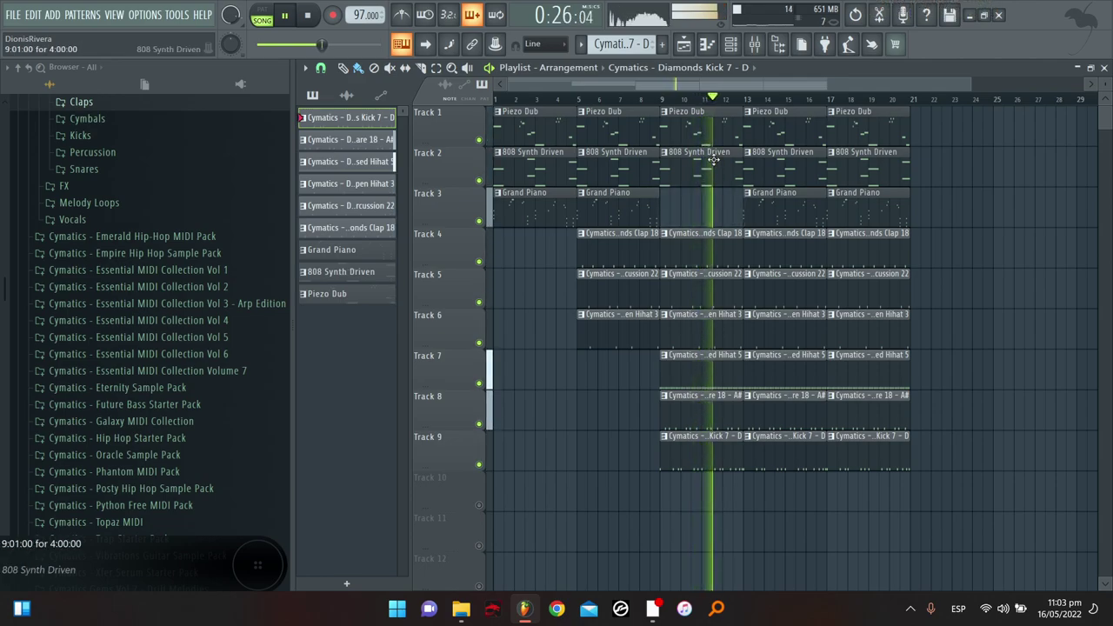
key("ctrl+z")
Delete the Piezo Dub clips at bars 9, 13 and 17 and the closed hihat clip at bar 13
left_click(621, 98)
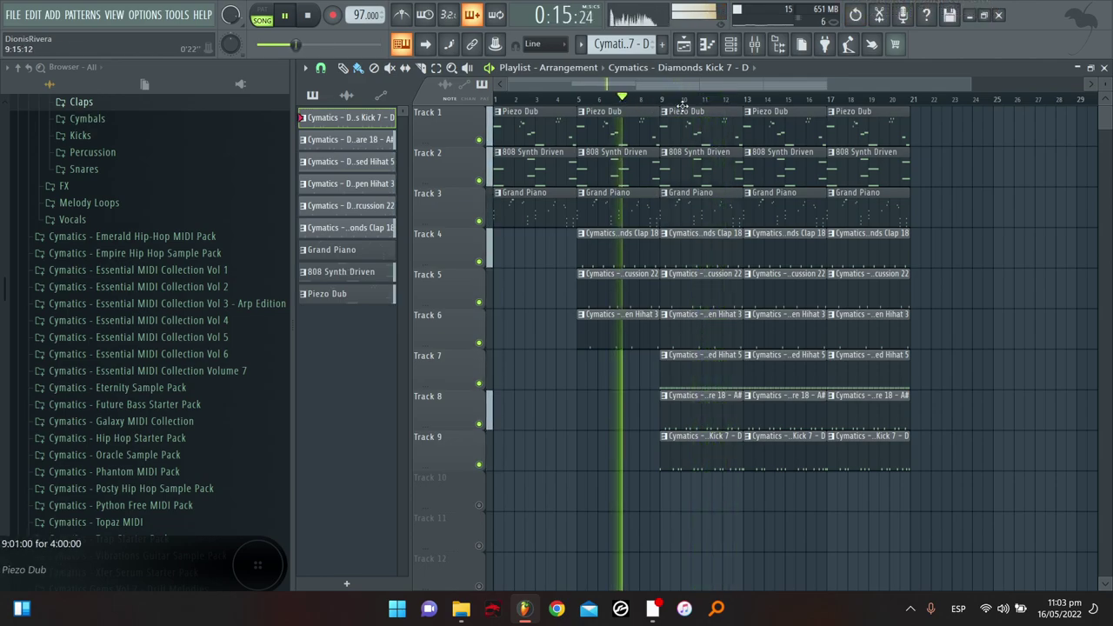
right_click(685, 111)
right_click(768, 118)
right_click(850, 121)
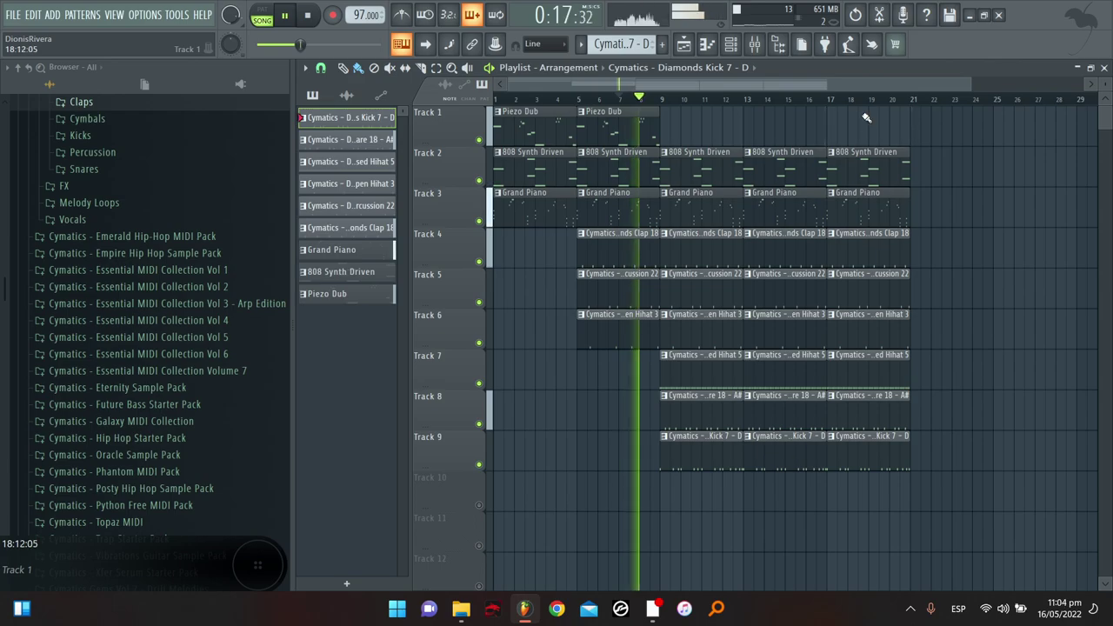
scroll(804, 86, "down", 1)
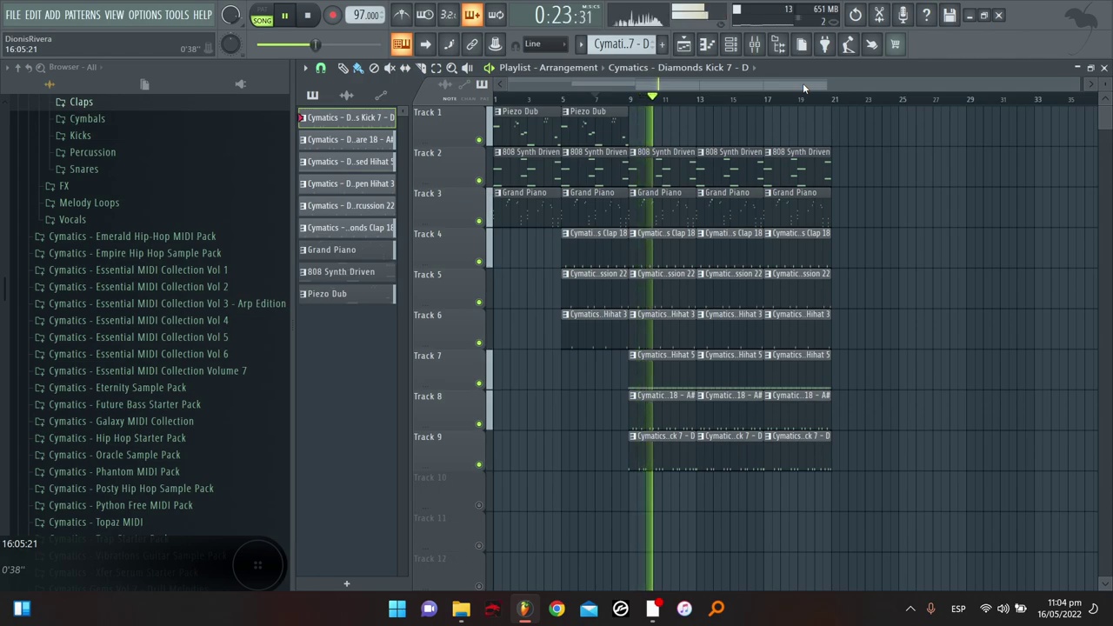
right_click(730, 361)
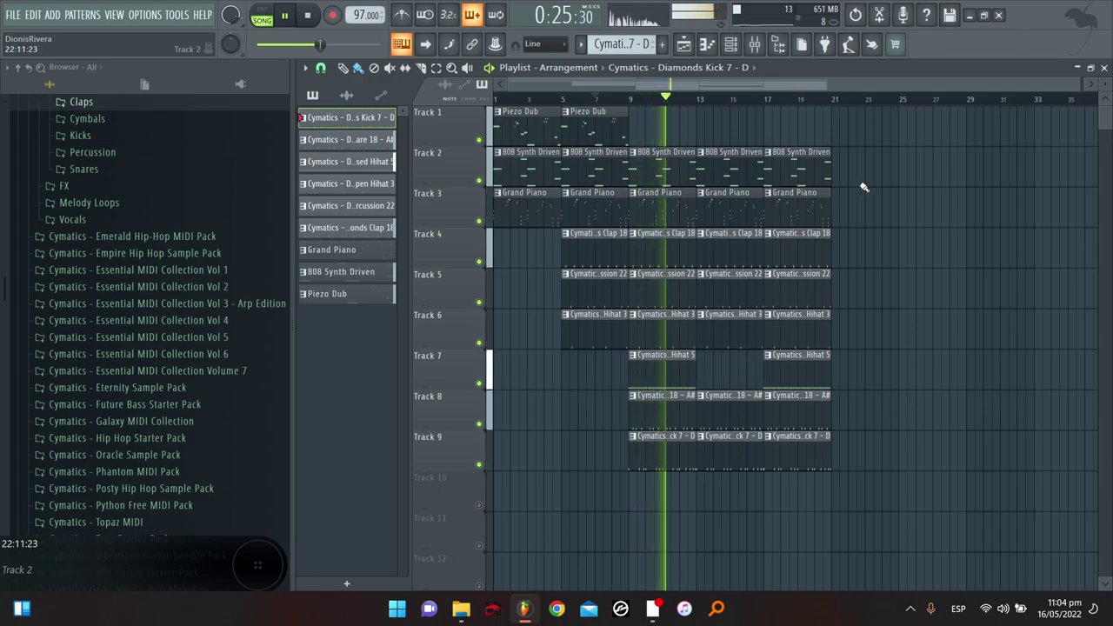
Duplicate the clips of bars 13 to 20 on Tracks 2 to 9 to bar 21, and delete the copies at bar 25
left_click_drag(850, 148, 724, 507)
left_click_drag(725, 315, 859, 335)
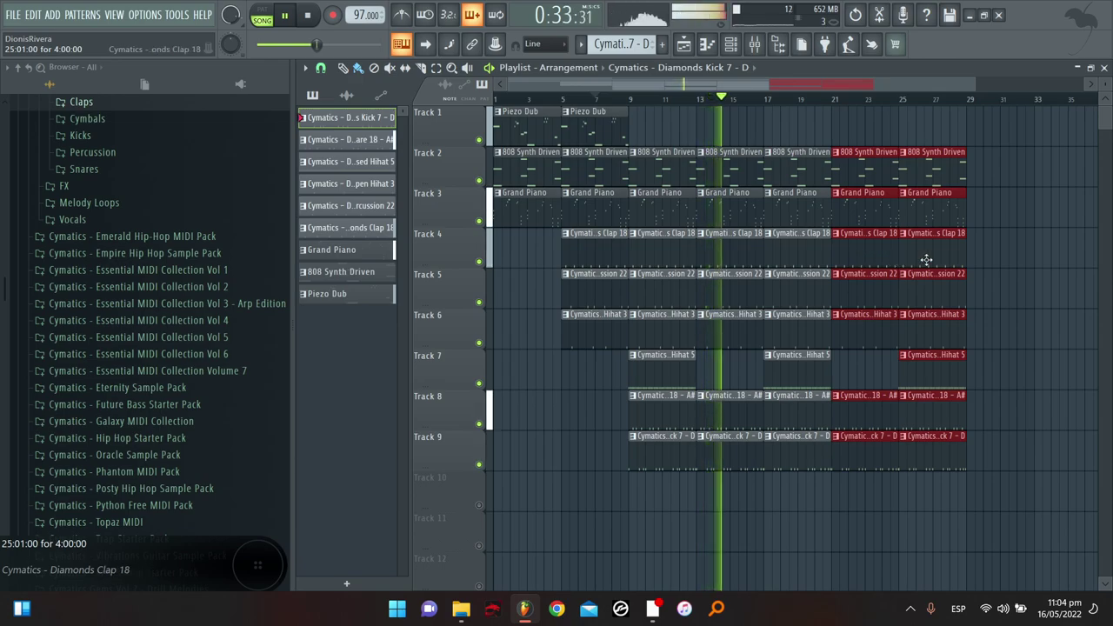
left_click_drag(983, 123, 918, 461)
key("Delete")
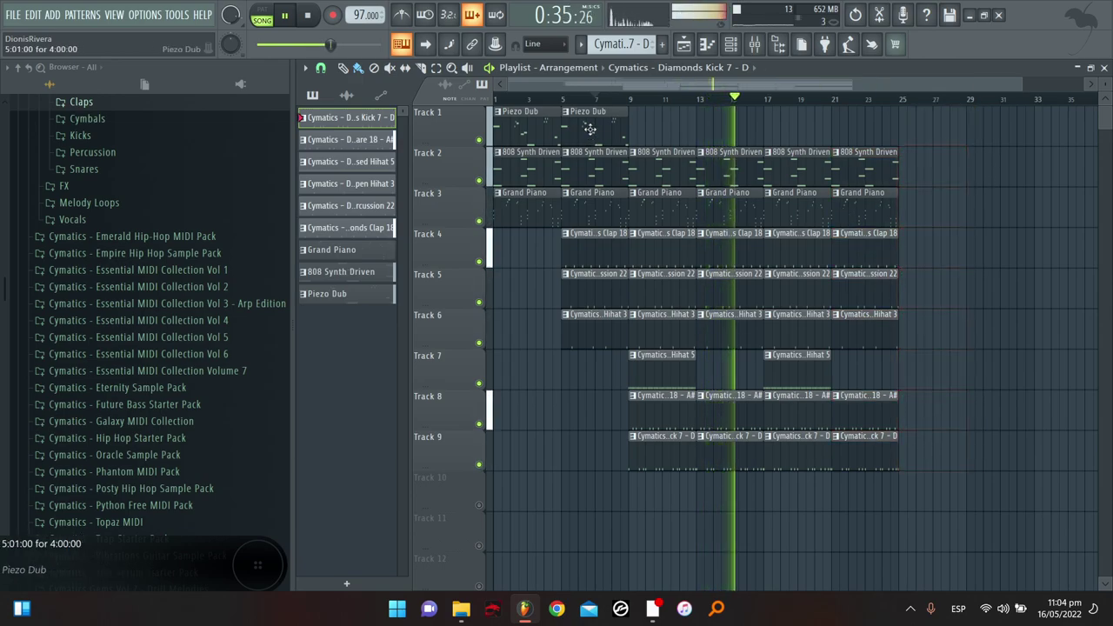
Copy the Track 1 to 6 clips from bar 5 to bars 25 and 29, adding snare and kick to both and the closed hihat at bar 25
left_click_drag(590, 126, 995, 335)
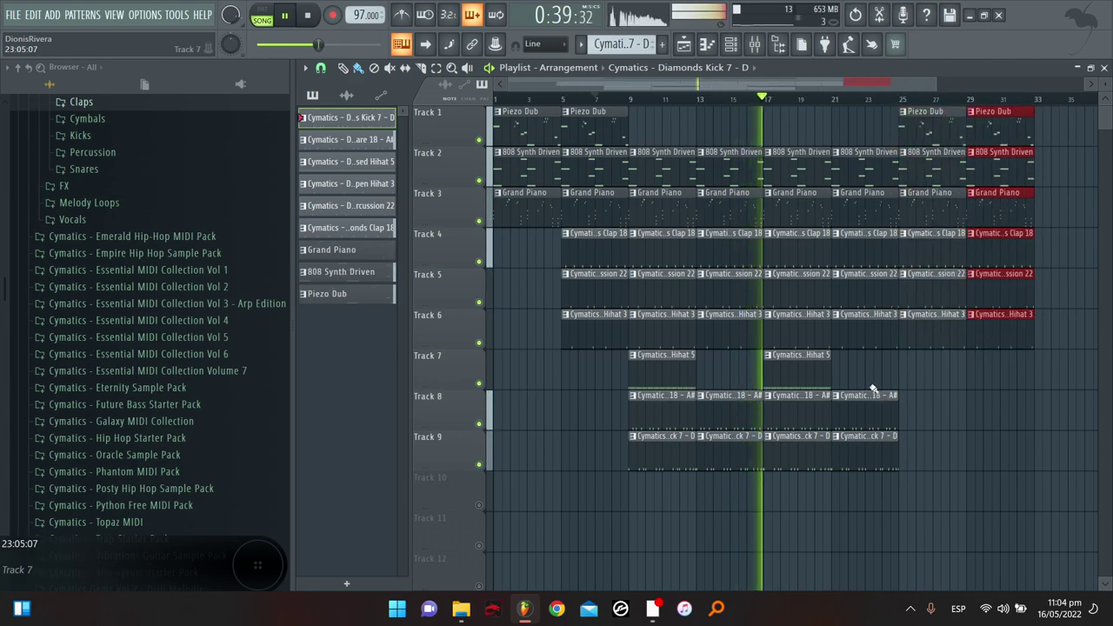
left_click_drag(814, 360, 933, 442)
left_click_drag(883, 406, 996, 473)
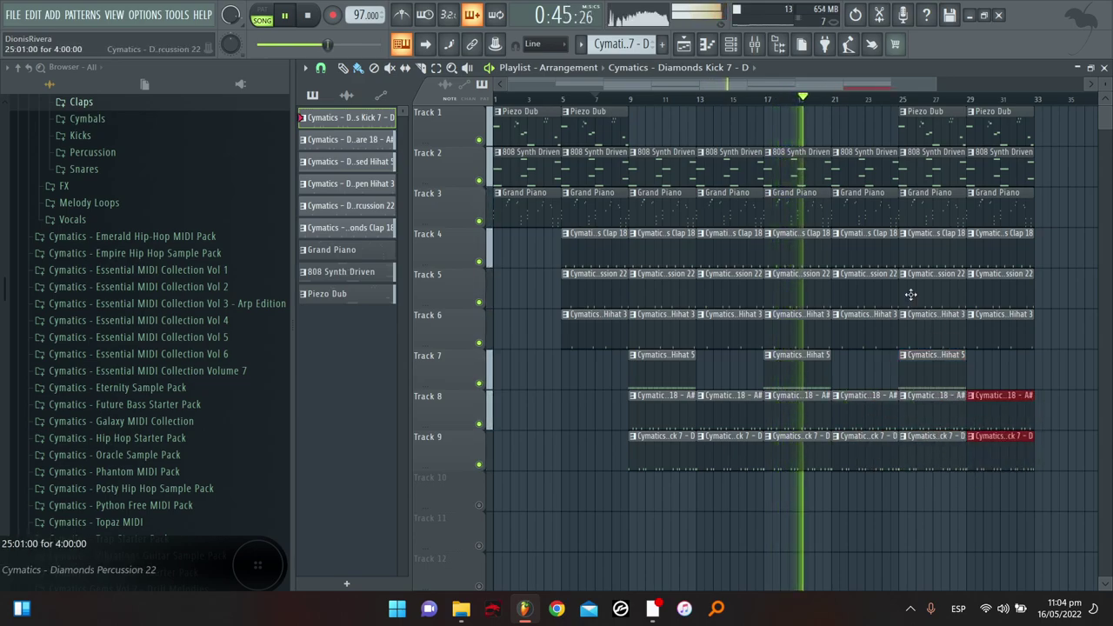
Shorten the 808 Synth Driven, clap, percussion and open hihat clips at bar 21 to a length of 3:08:00
left_click(888, 184)
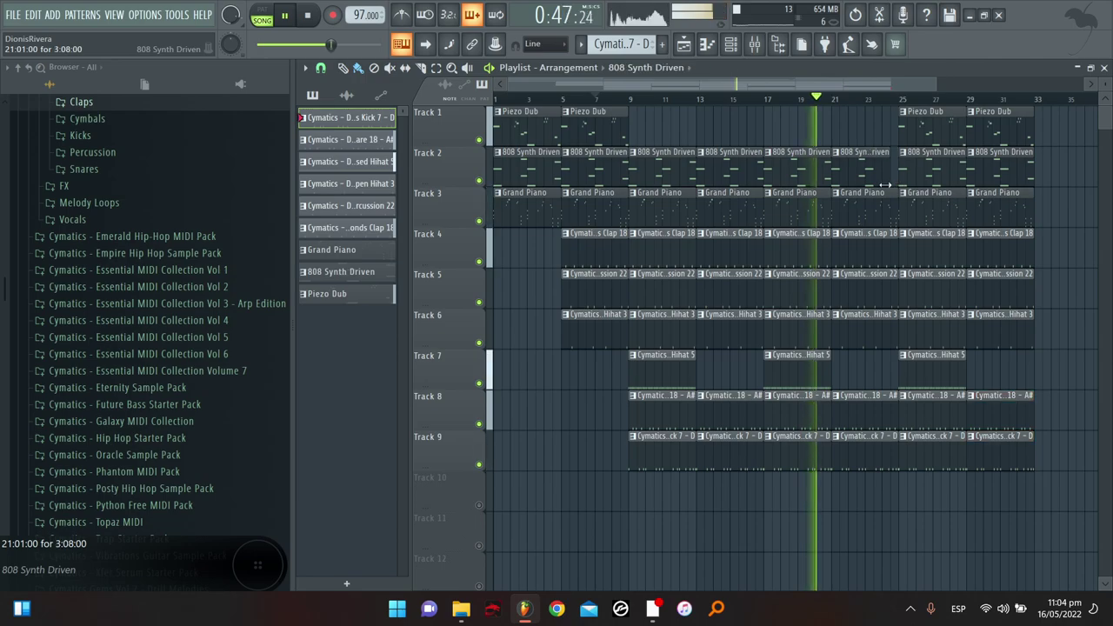
left_click_drag(894, 246, 888, 330)
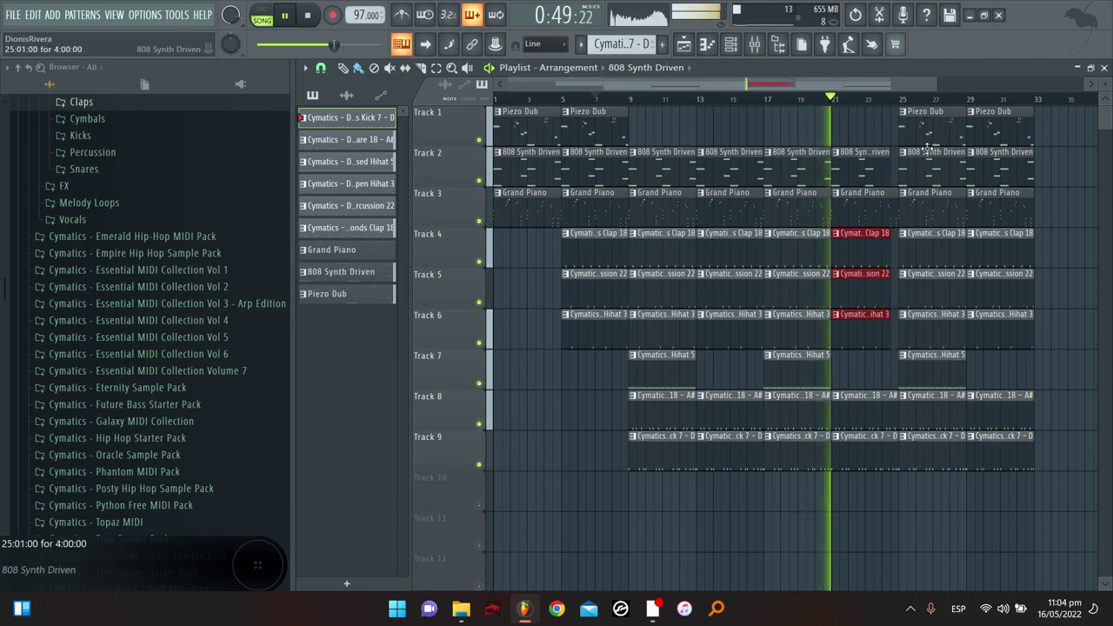
Duplicate all clips of bars 9 to 32 to bar 33
left_click_drag(934, 84, 1031, 84)
scroll(924, 87, "down", 1)
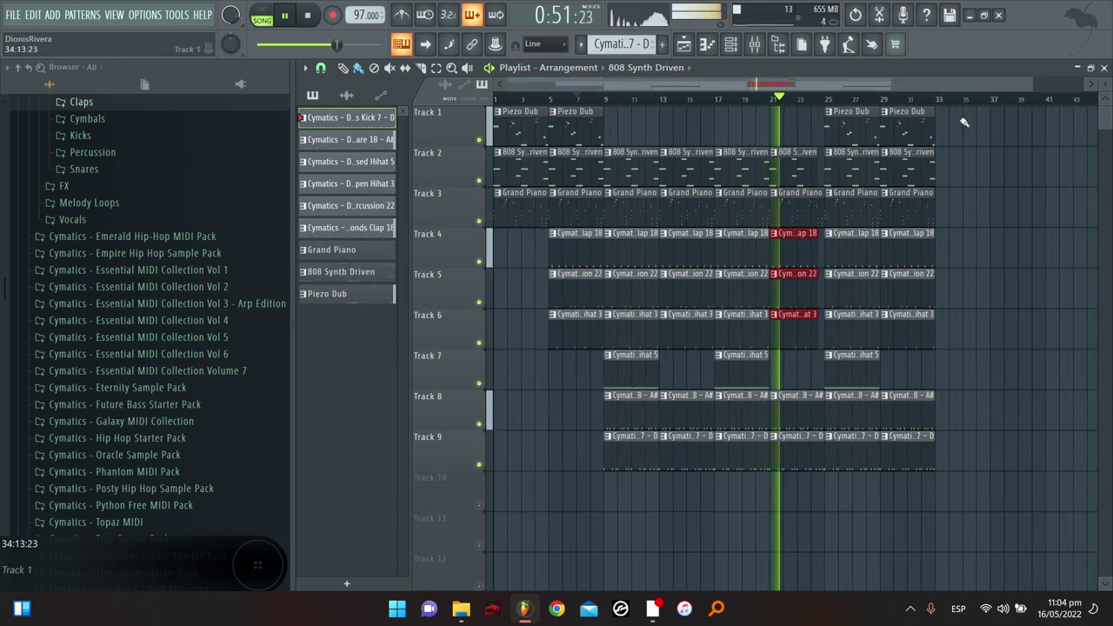
left_click_drag(960, 106, 624, 474)
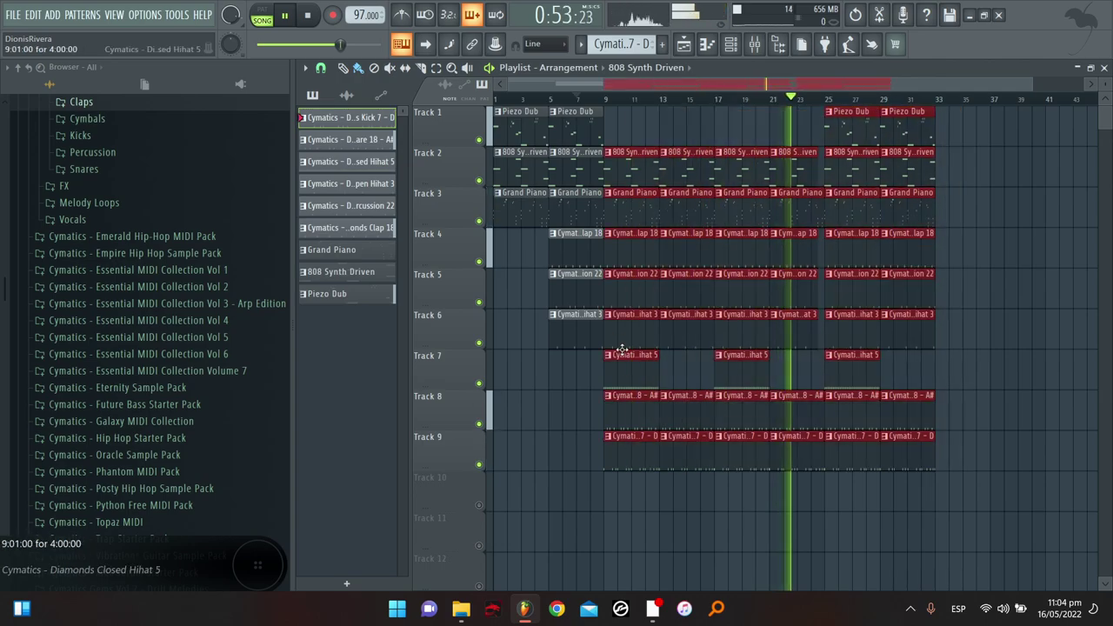
key("ctrl+b")
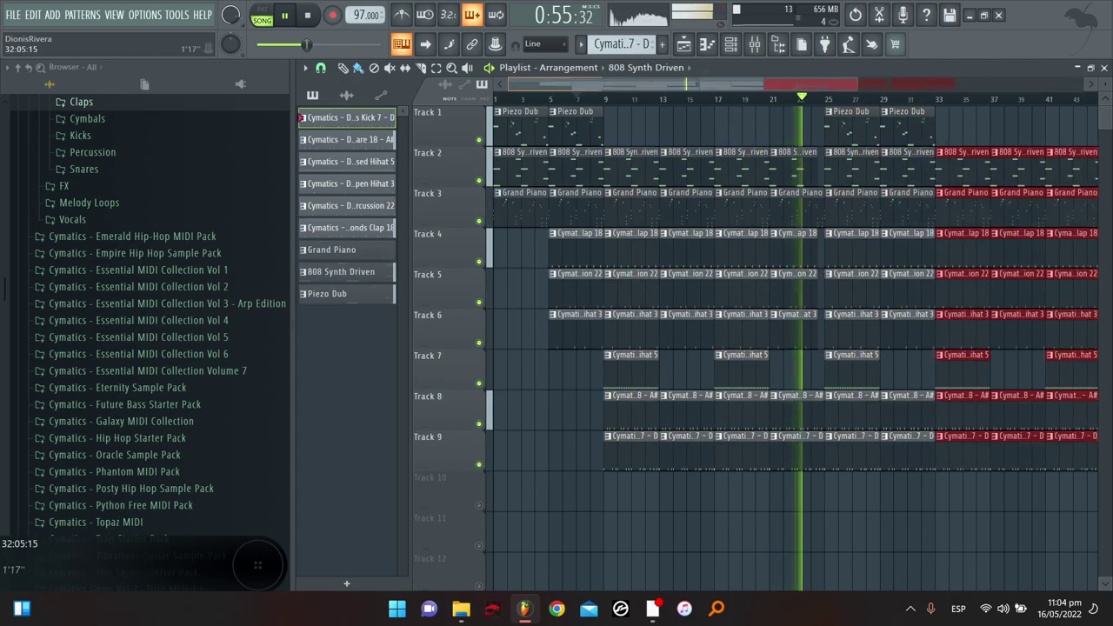
scroll(924, 88, "down", 2)
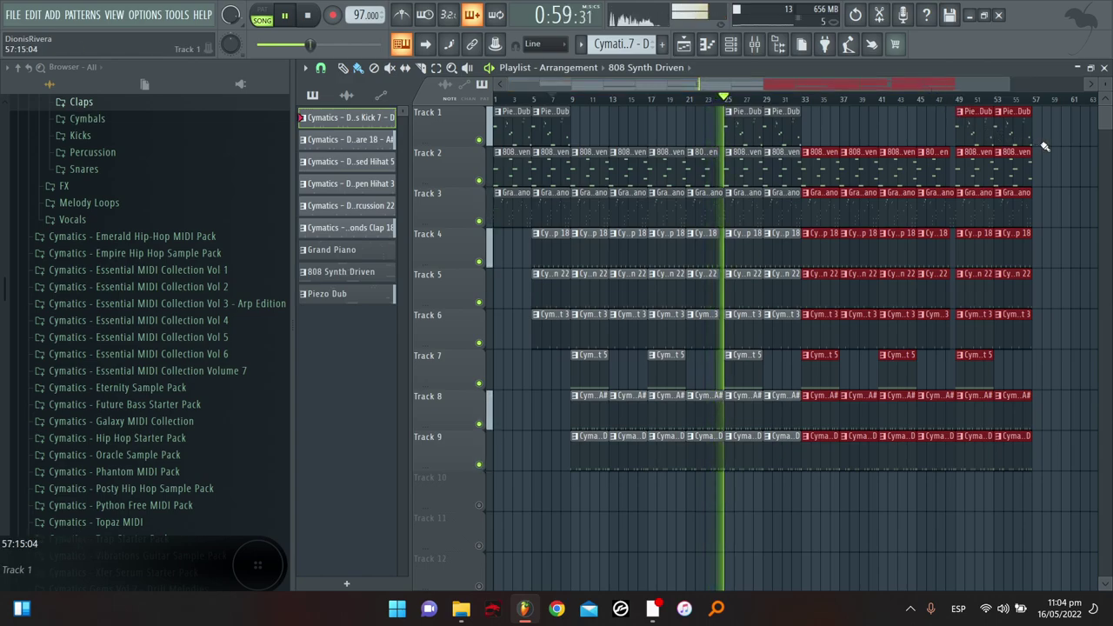
Duplicate all clips of bars 1 to 24 on Tracks 1 to 9 to bar 57
left_click_drag(1048, 107, 557, 504)
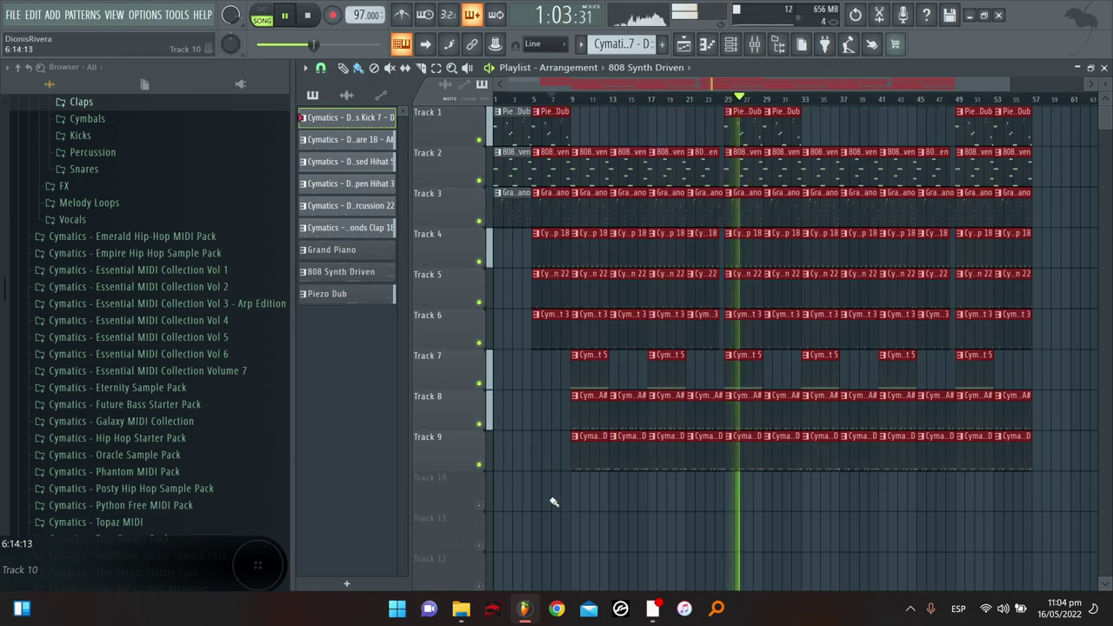
left_click(1073, 213)
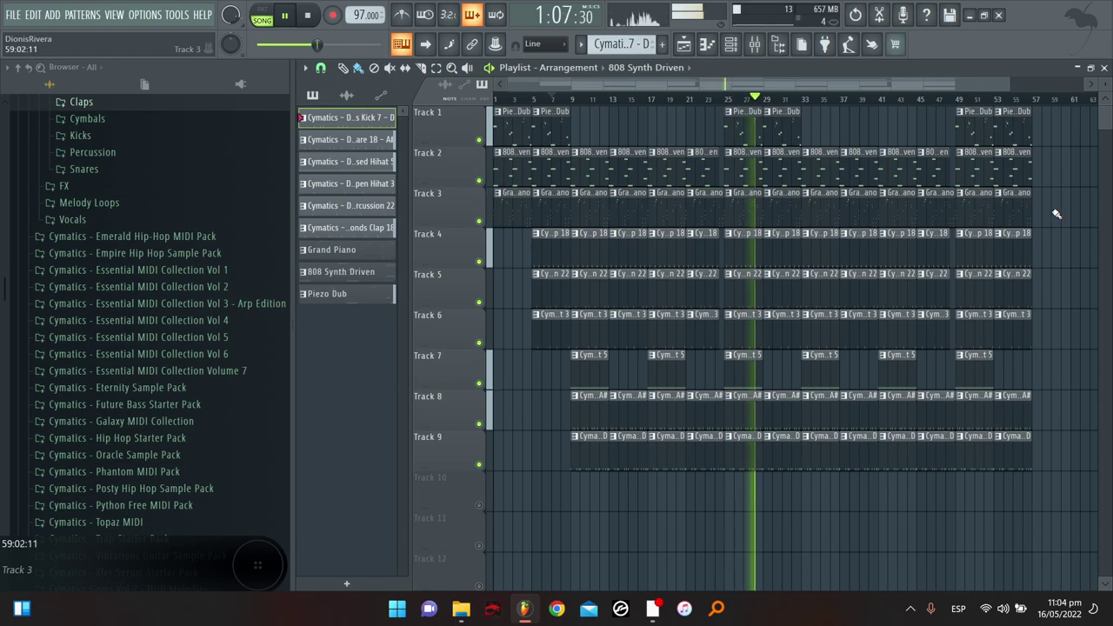
left_click_drag(704, 179, 452, 441)
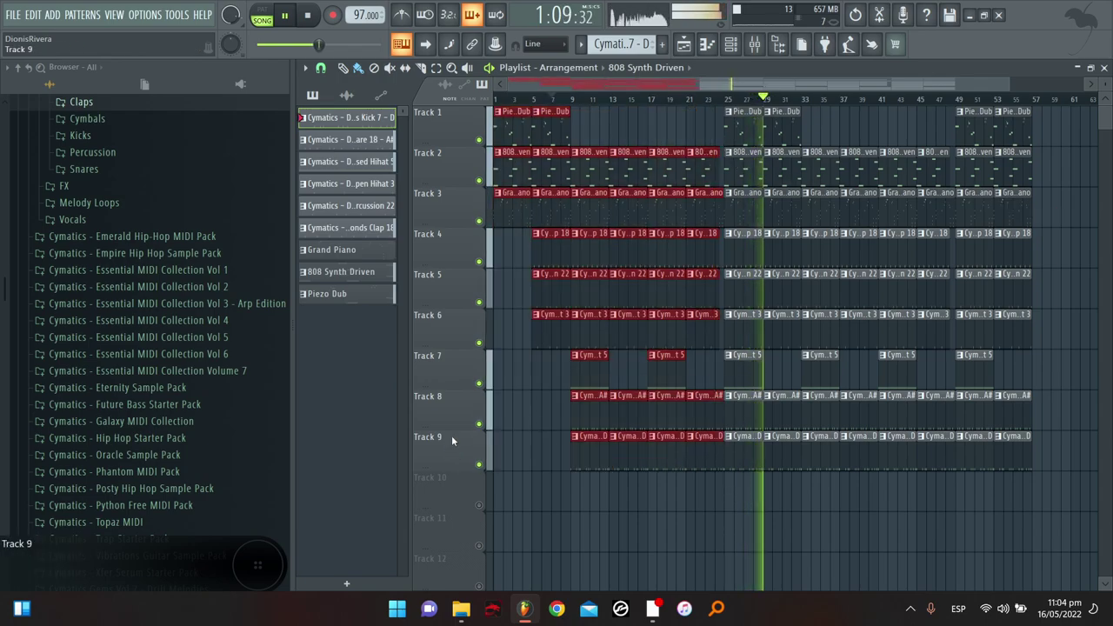
mouse_move(502, 209)
left_mouse_down()
mouse_move(1087, 198)
mouse_move(1043, 210)
left_mouse_up()
scroll(1008, 85, "down", 2)
left_click(1068, 181, "ctrl")
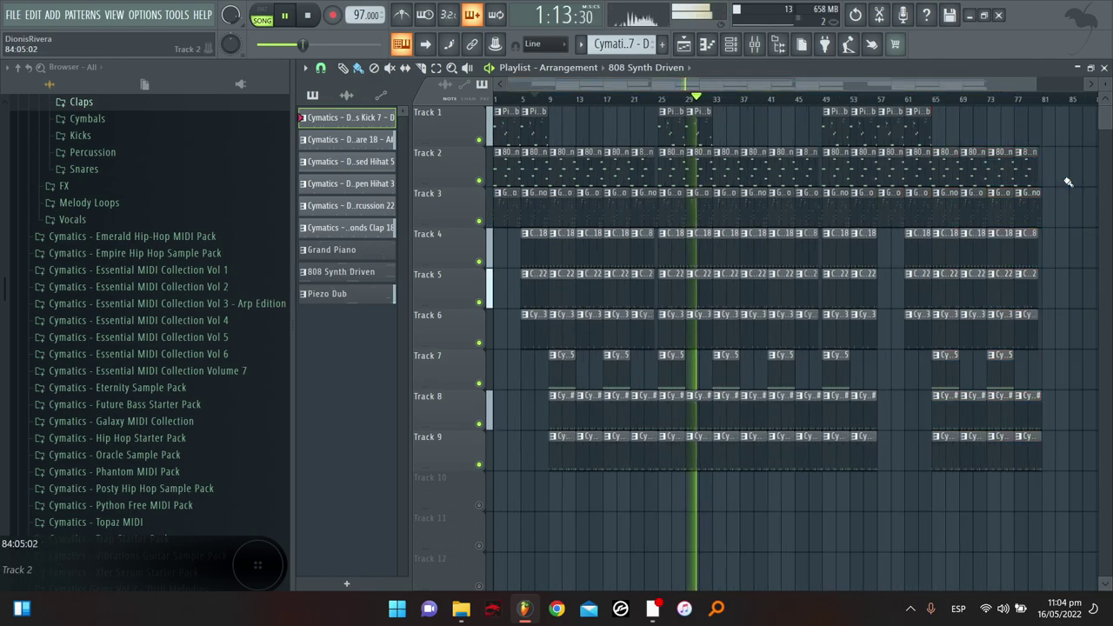
Audition the vocal samples in the Diamonds II pack's Vocals folder, including Vocals 4, 5, 12, 13, 14 and 15
left_click(72, 219)
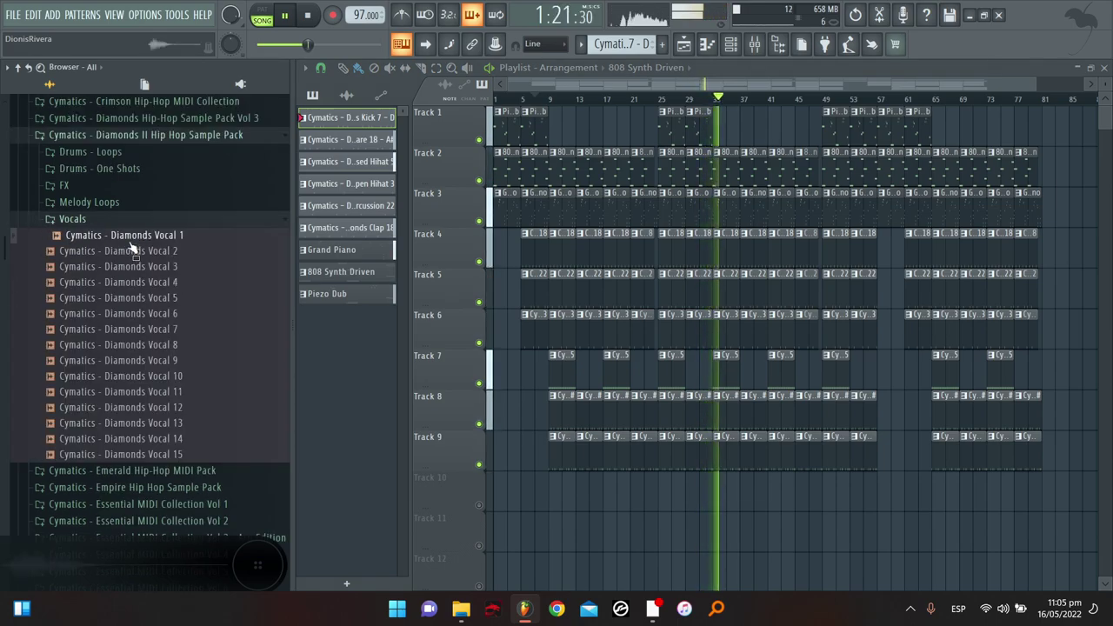
left_click(162, 407)
left_click(165, 424)
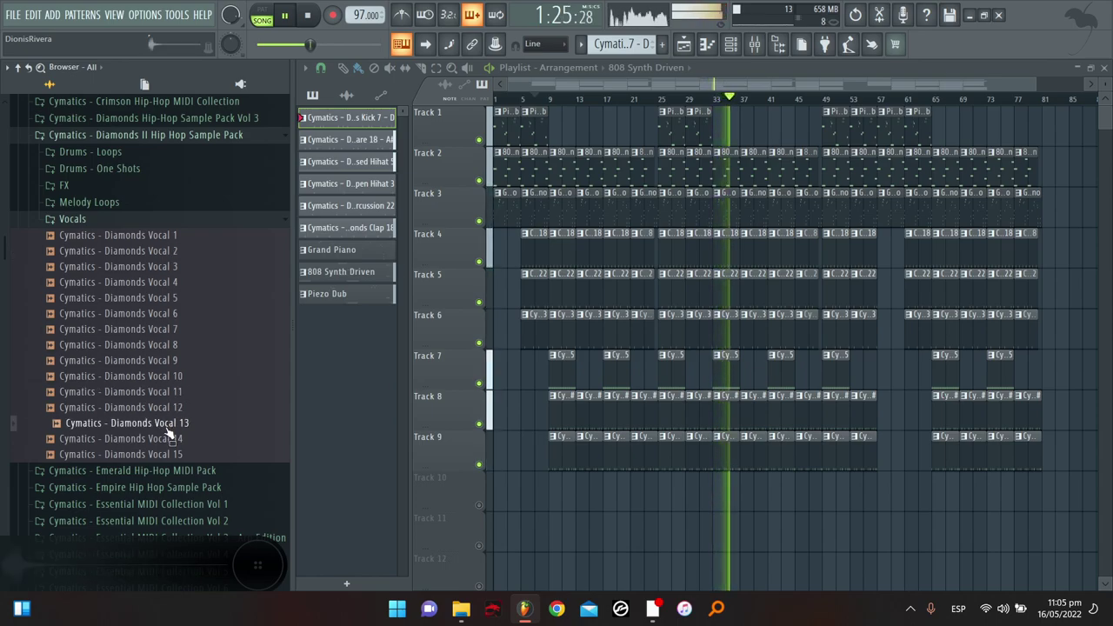
left_click(172, 438)
left_click(183, 453)
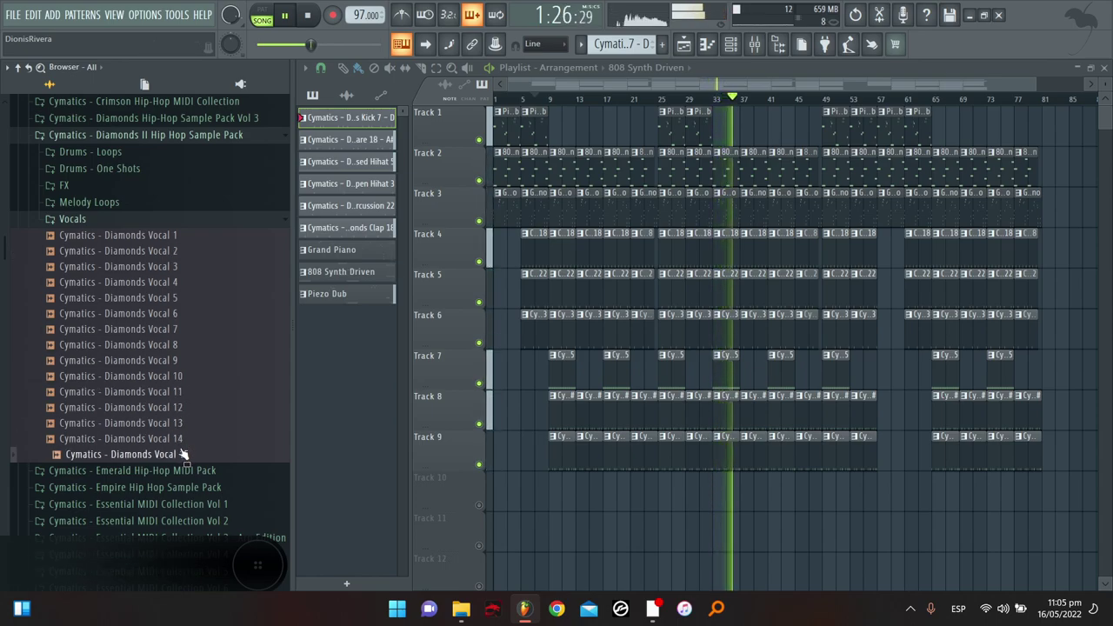
left_click(158, 320)
left_click(158, 301)
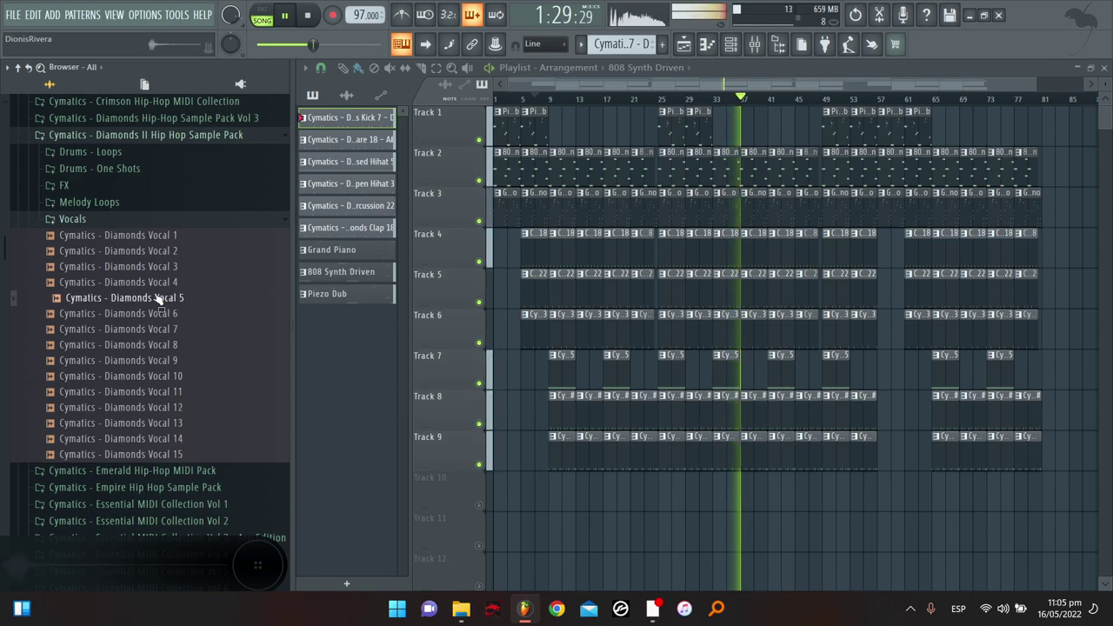
left_click(152, 283)
Add the Cymatics - Diamonds Vocal 4 sample to Track 10 at bar 41
left_click_drag(152, 287, 609, 505)
left_click(479, 505)
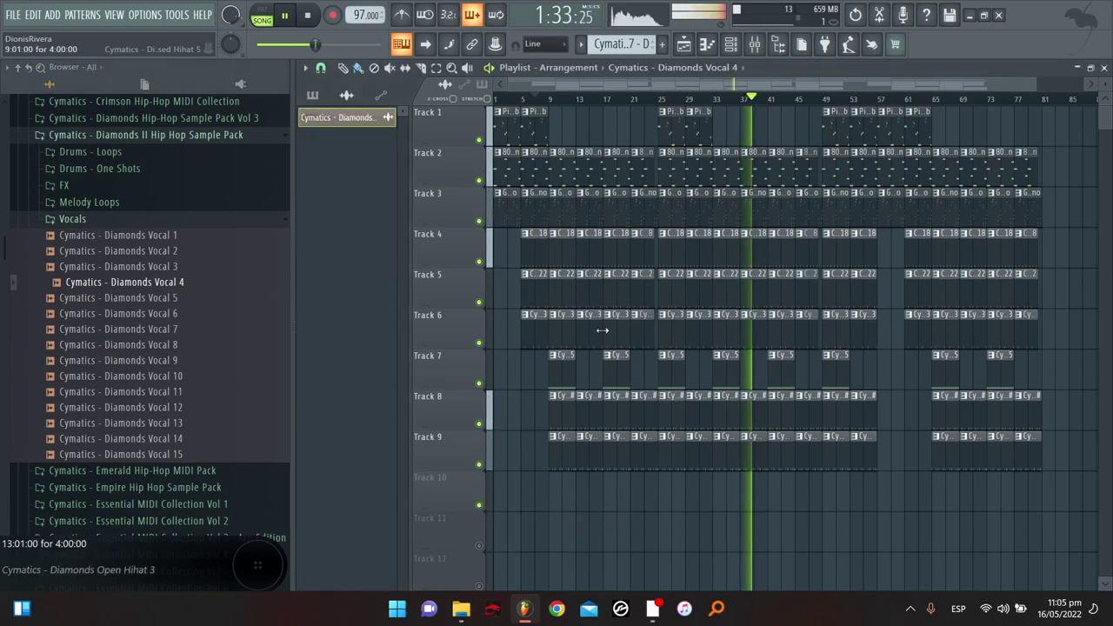
scroll(752, 97, "up", 3)
scroll(752, 97, "up", 5)
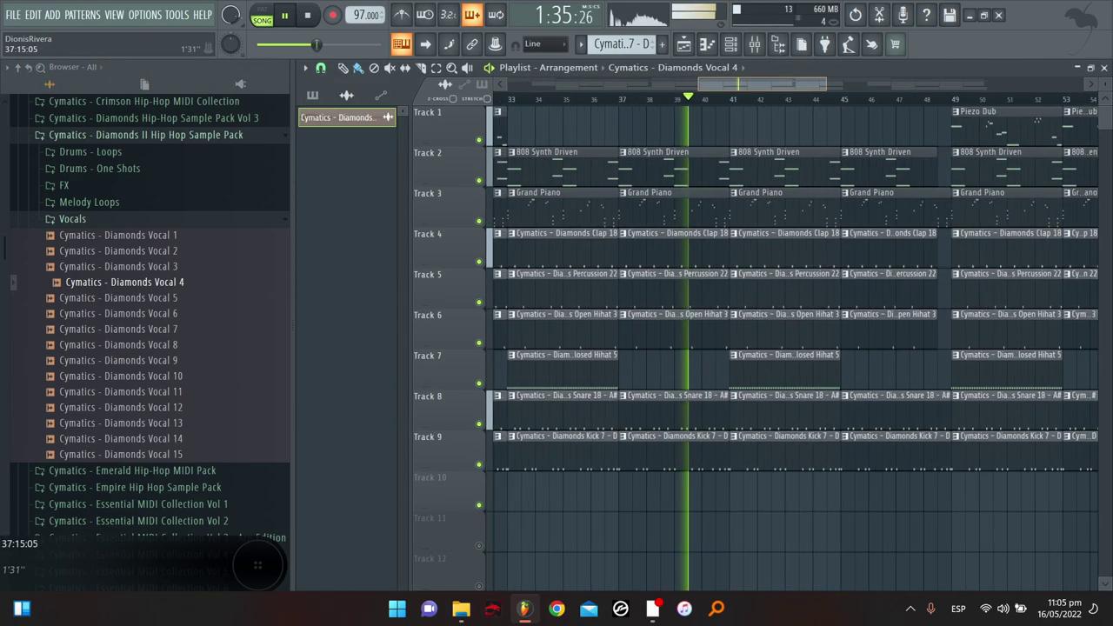
left_click(763, 482)
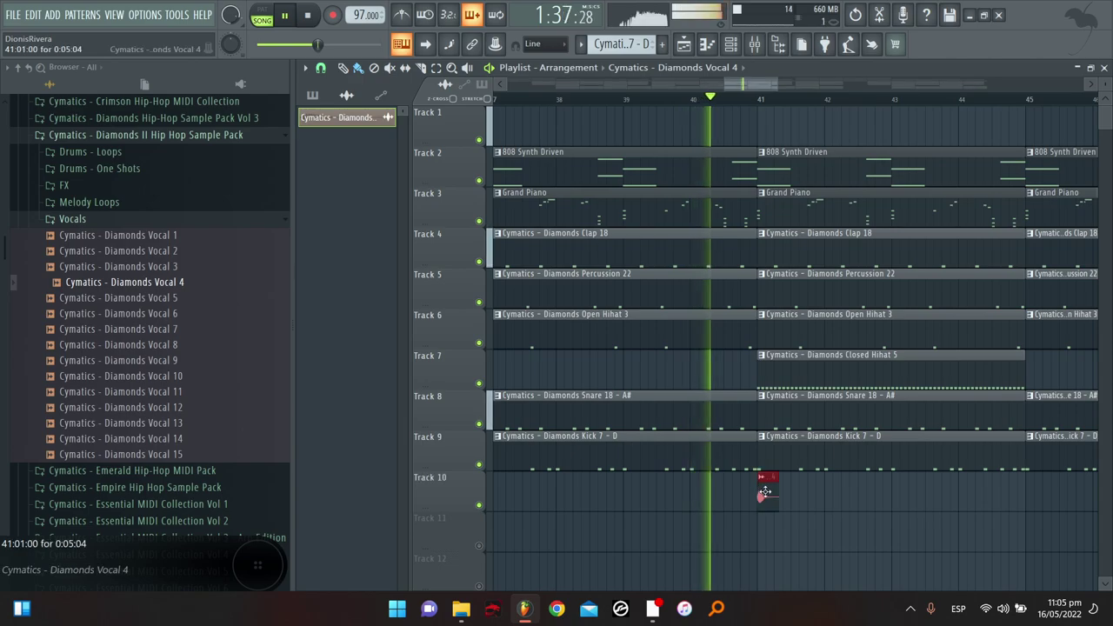
Set the vocal clip's channel volume to about 56% and shift the clip slightly earlier to start at 40:16:19
double_click(763, 487)
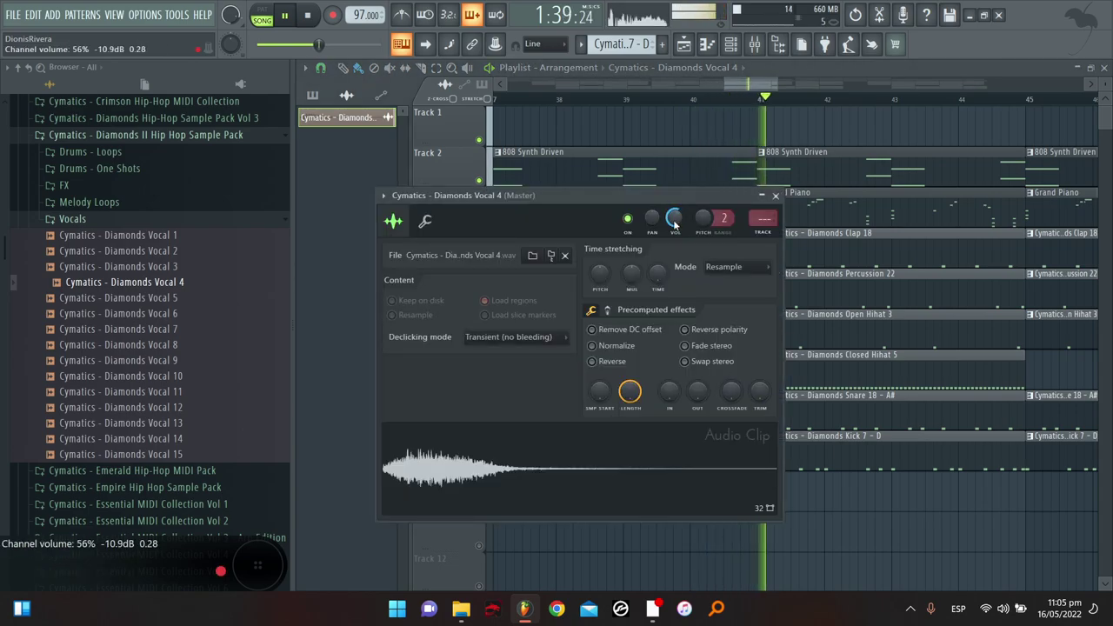
left_click(736, 98)
scroll(745, 87, "up", 4)
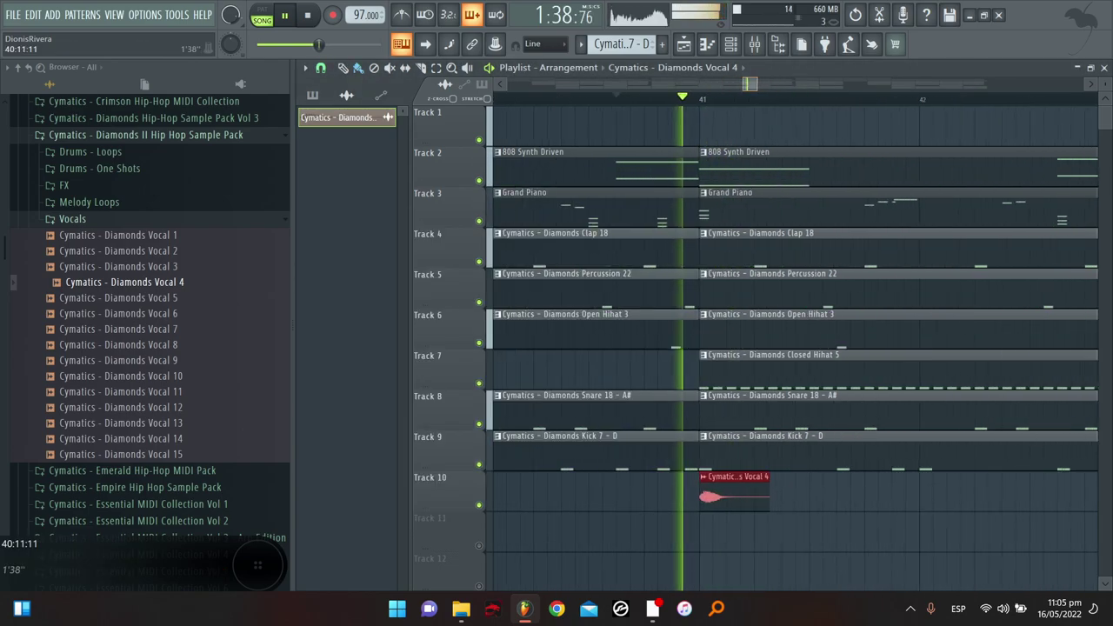
key("space")
key("space")
left_click_drag(762, 504, 758, 504)
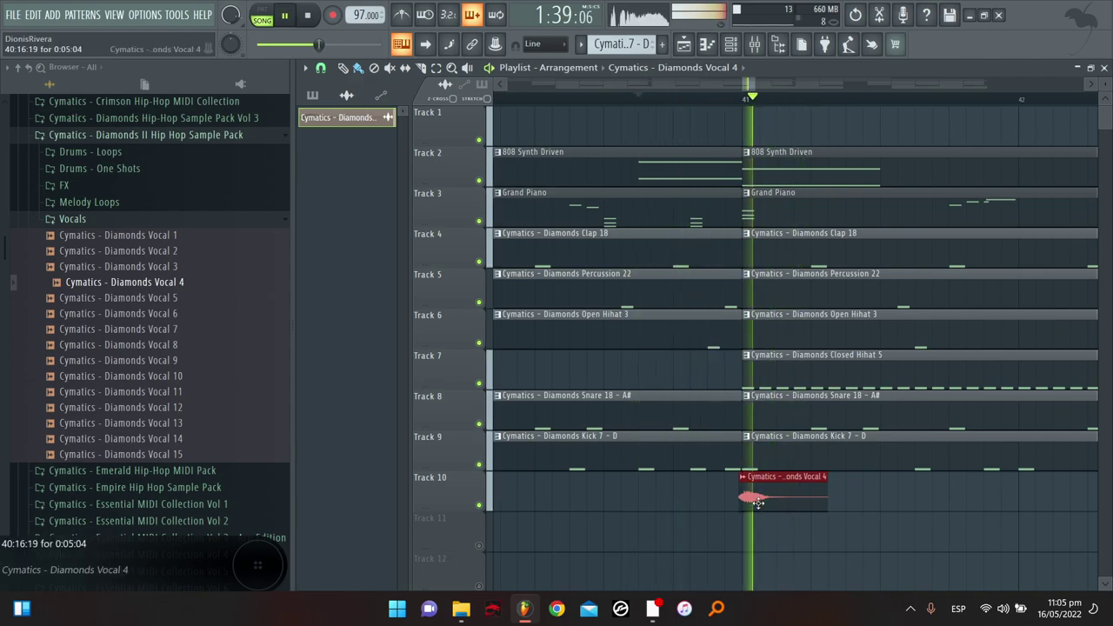
Route the Vocal 4 channel to mixer track 10 and load Fruity Delay 2 in its effect slot 4
double_click(757, 501)
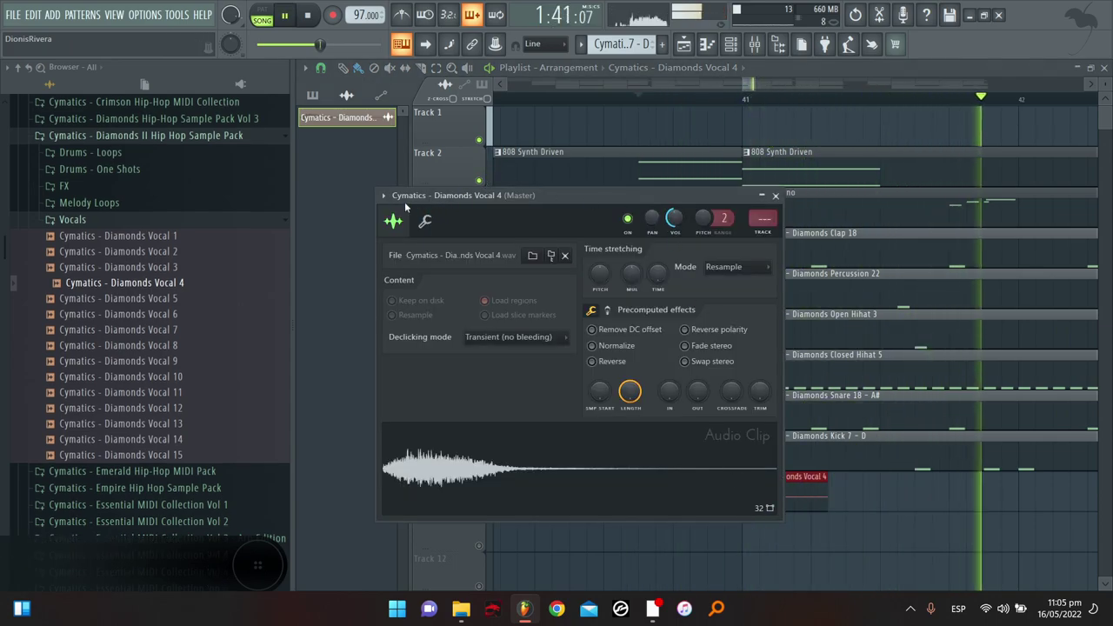
left_click(383, 194)
left_click(600, 240)
left_click(960, 229)
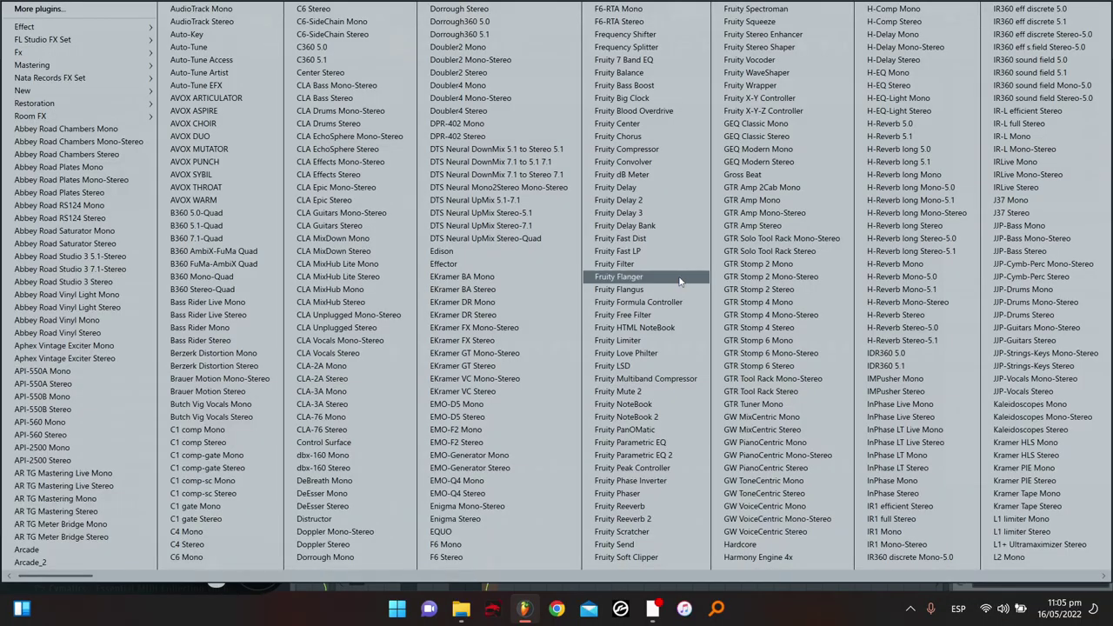
left_click(615, 200)
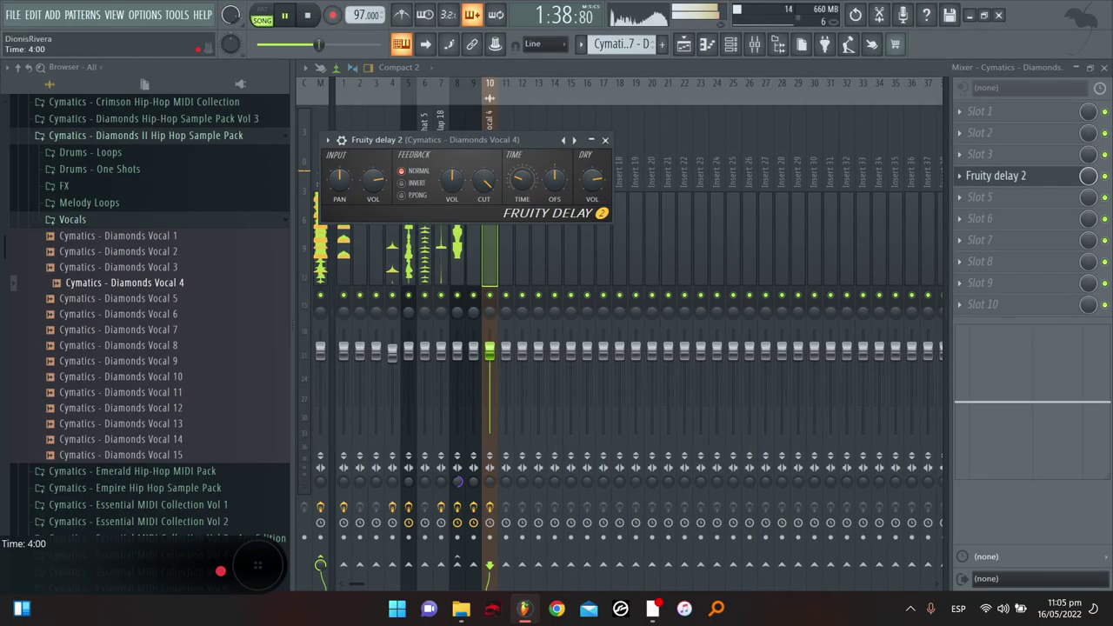
Set the vocal's Fruity Delay 2 to ping-pong feedback, lower its input volume and play back the result
left_click(418, 195)
left_click_drag(373, 176, 373, 193)
key("space")
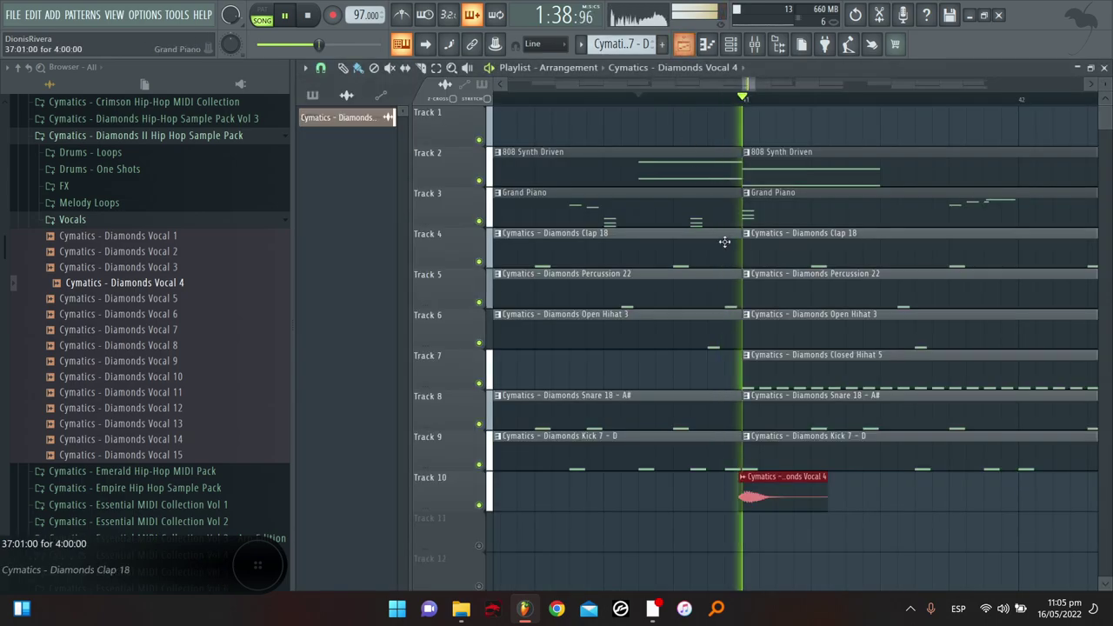
Shift the Vocal 4 clip on Track 10 to start exactly at 41:01:00 while playing it back
left_click(683, 44)
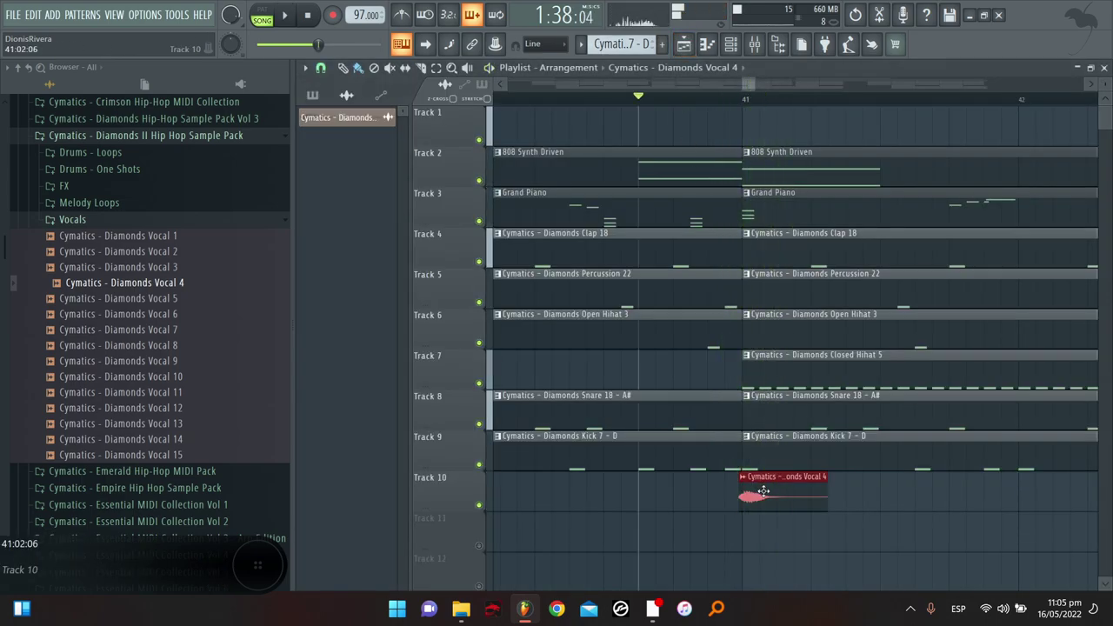
key("space")
left_click_drag(763, 491, 764, 498)
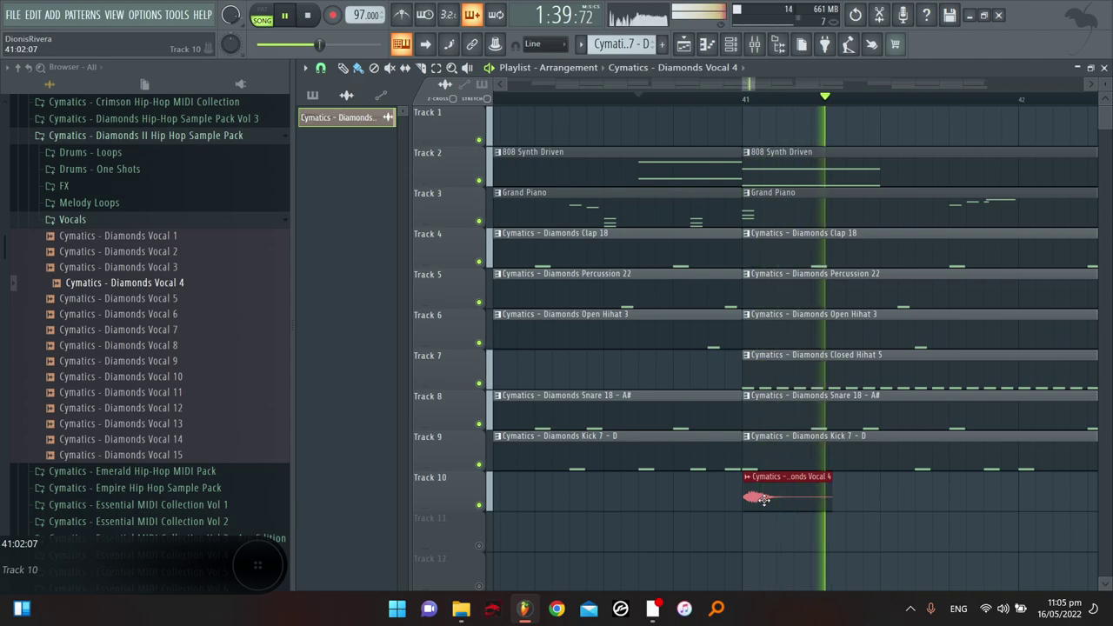
Repeat the Vocal 4 clip every four bars along Track 10 from bar 5 to bar 53
scroll(751, 94, "down", 5)
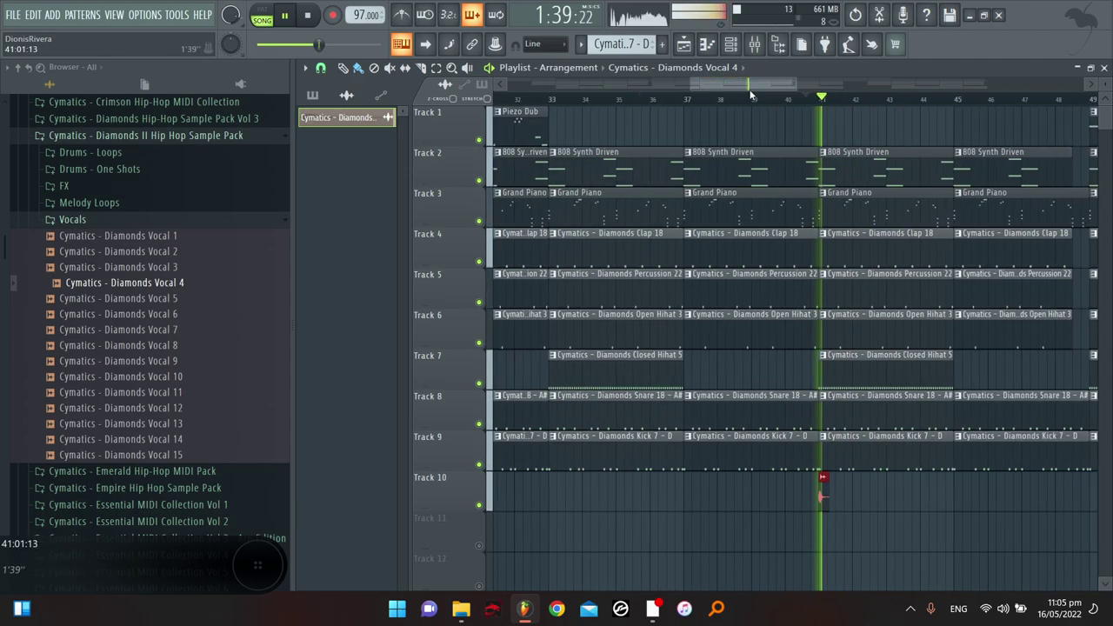
scroll(830, 99, "down", 3)
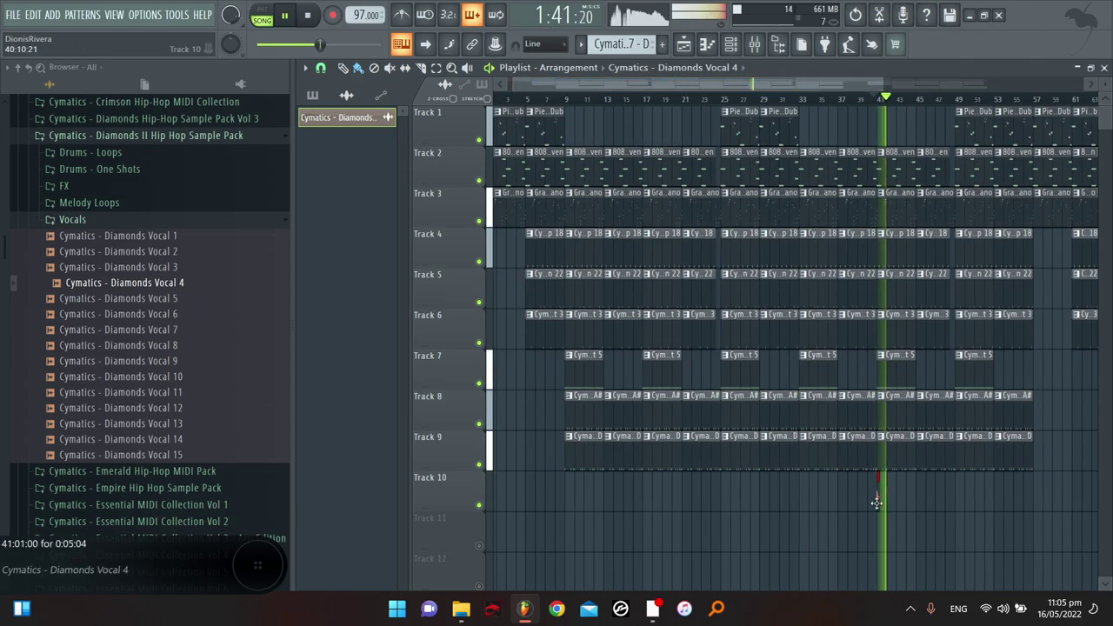
right_click(928, 502)
left_click_drag(947, 501, 842, 509)
left_click_drag(1009, 474, 869, 513)
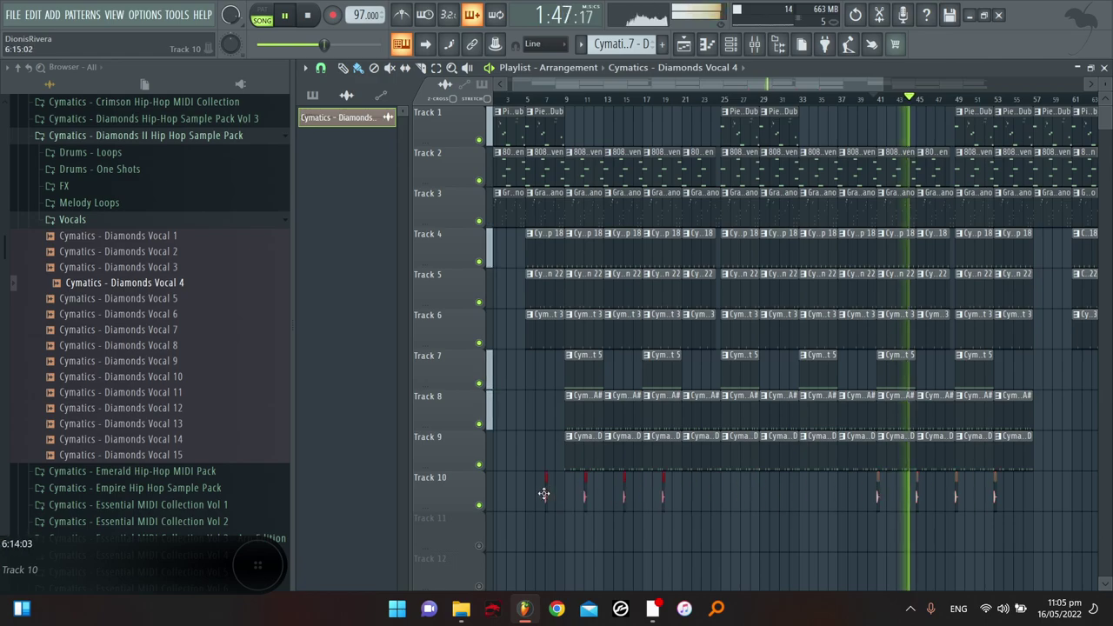
left_click_drag(536, 500, 663, 494)
left_click(838, 505)
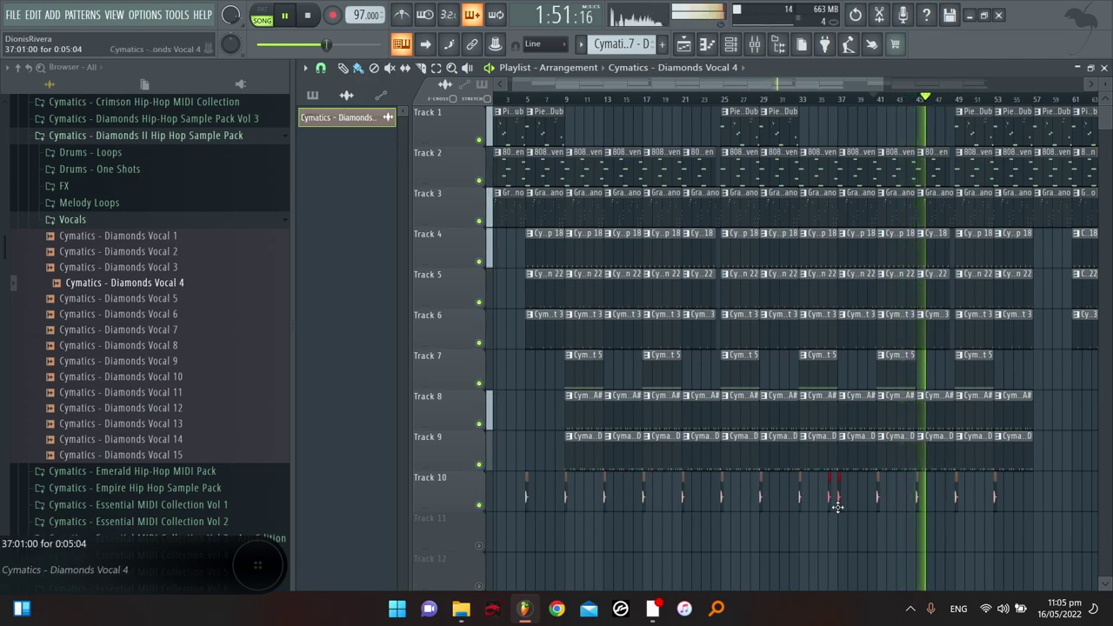
Duplicate the Track 10 row of vocal clips after bar 53 and remove the copies beyond the end of the song at bar 81
scroll(840, 88, "down", 3)
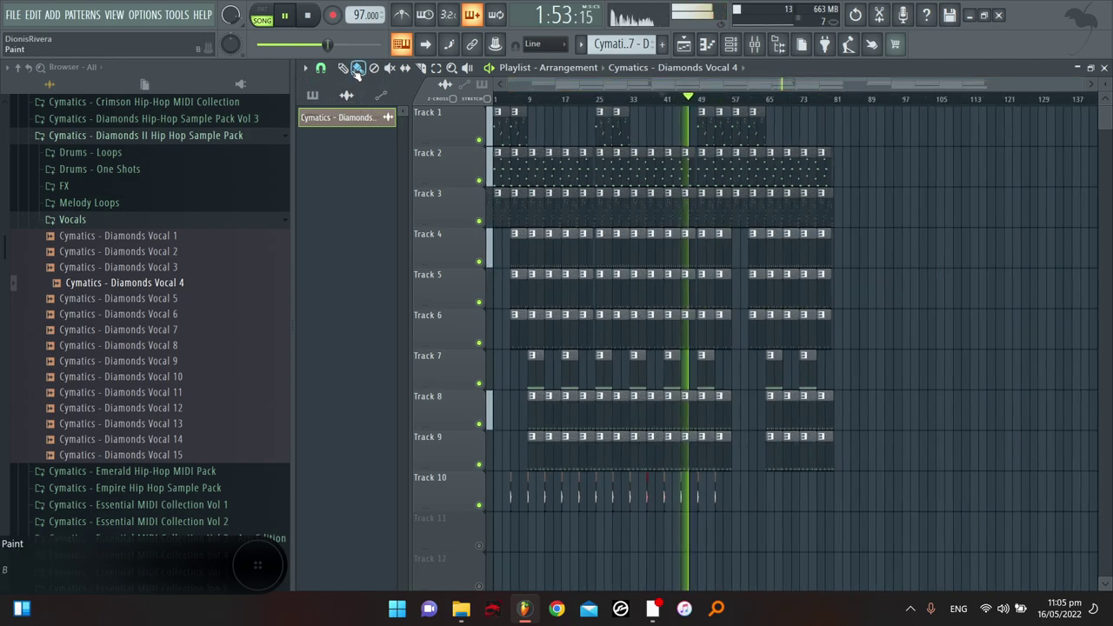
left_click_drag(758, 470, 497, 548)
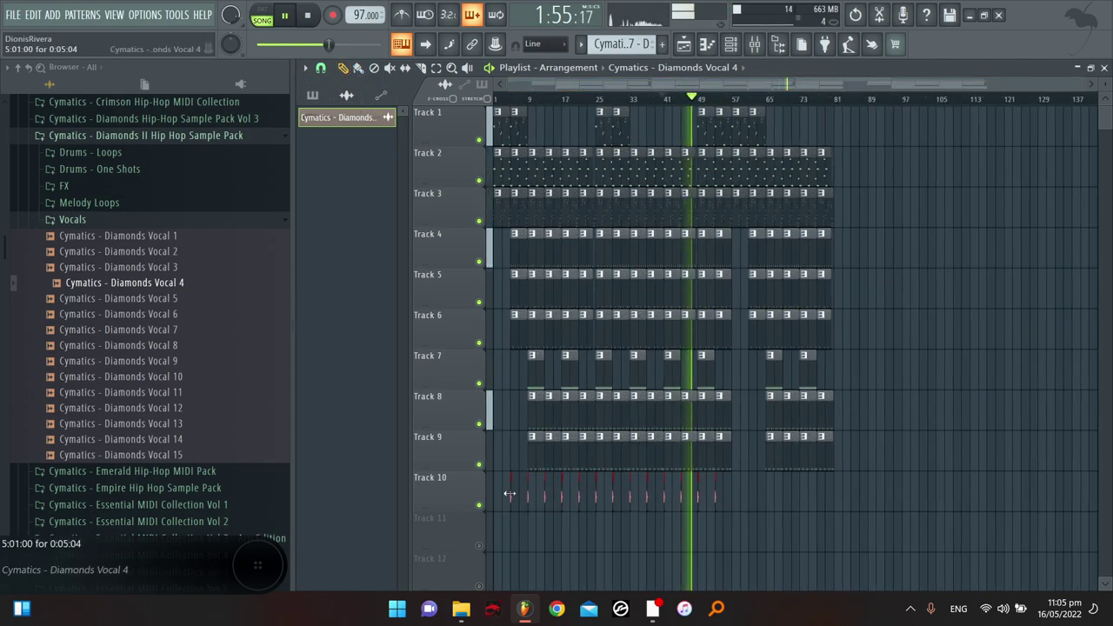
left_click_drag(510, 494, 642, 494)
mouse_move(729, 495)
left_mouse_down()
mouse_move(746, 500)
mouse_move(728, 497)
left_mouse_up()
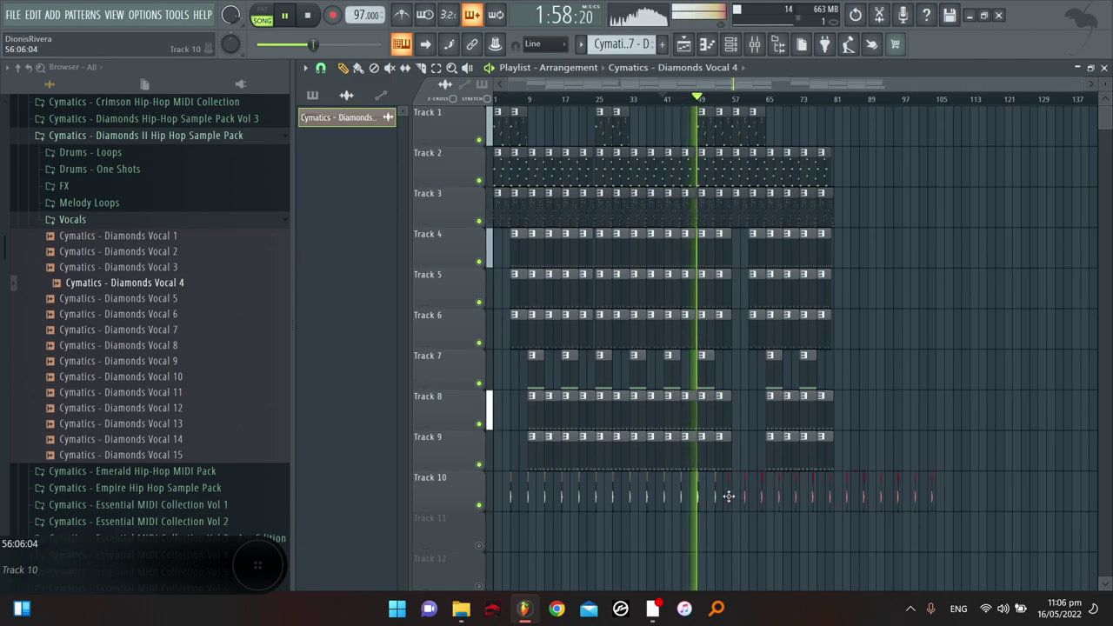
right_click(935, 503)
right_click(885, 502)
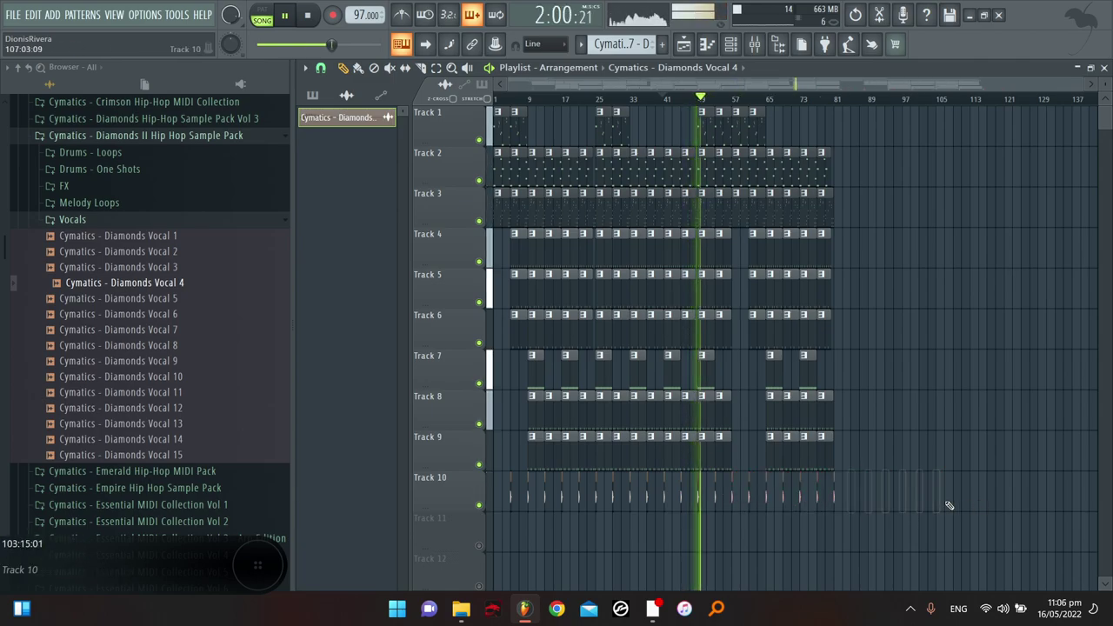
Open the Vocal 4 mixer track and load Fruity Parametric EQ 2 in effect slot 3
double_click(814, 497)
double_click(756, 217)
left_click(1008, 175)
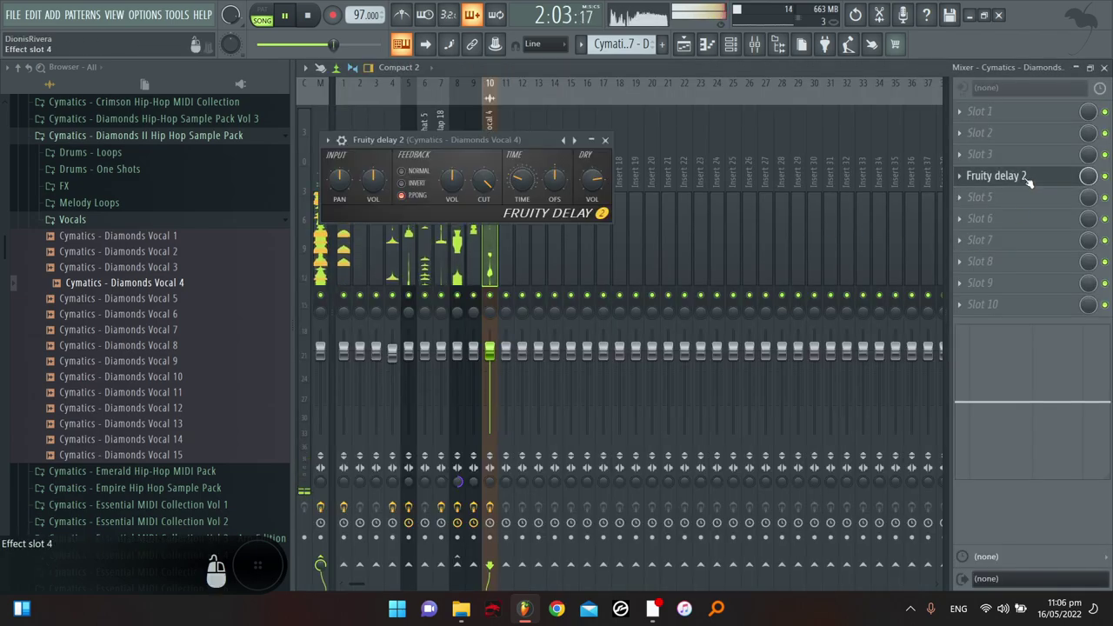
left_click(991, 154)
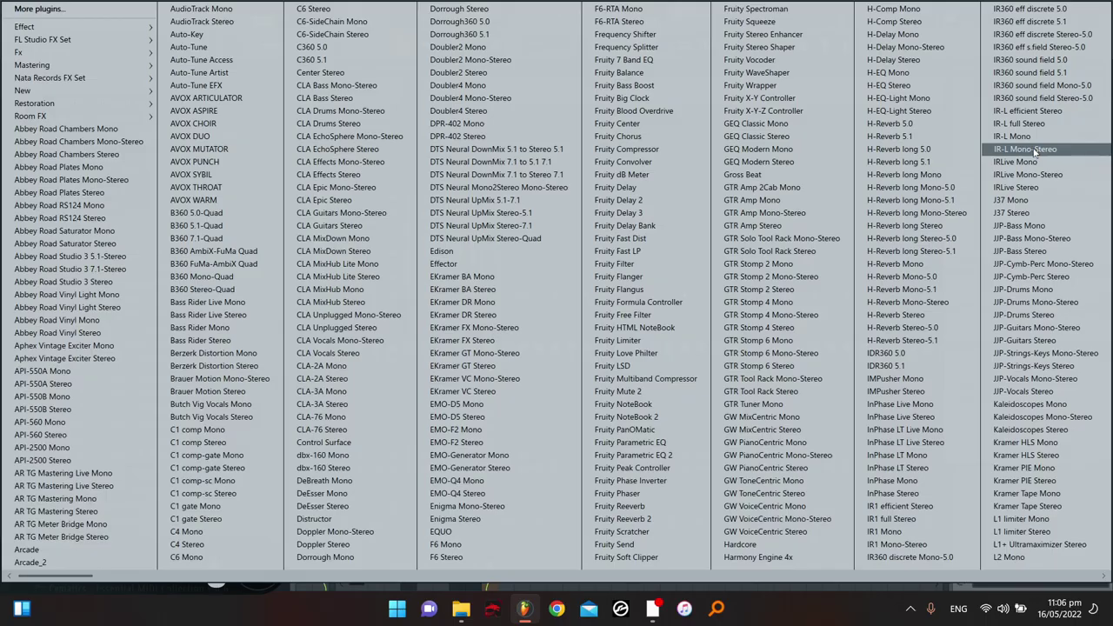
left_click(678, 454)
Cut the vocal's highs at about 6838 Hz and lows at about 137 Hz, and load Fruity Reeverb 2 in effect slot 10
left_click_drag(610, 243, 612, 329)
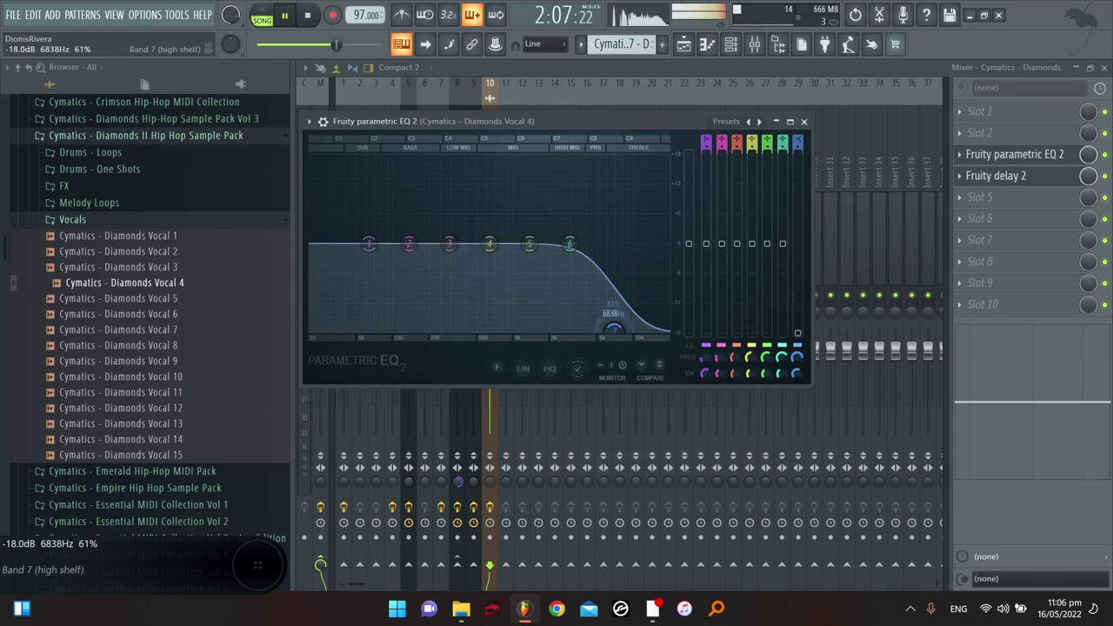
left_click_drag(369, 244, 409, 331)
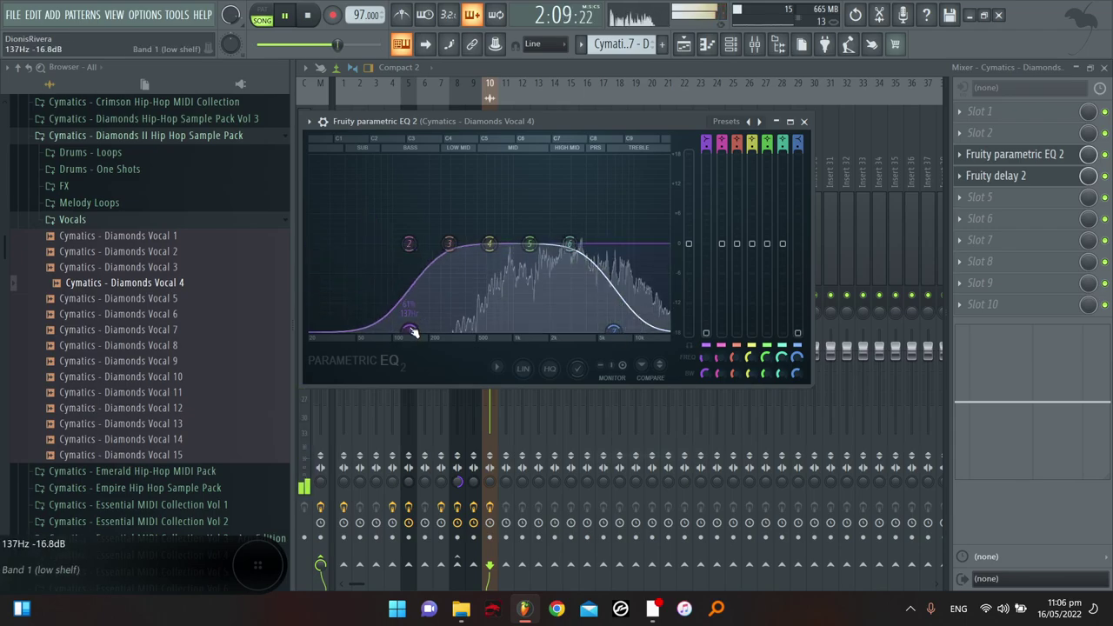
left_click(960, 304)
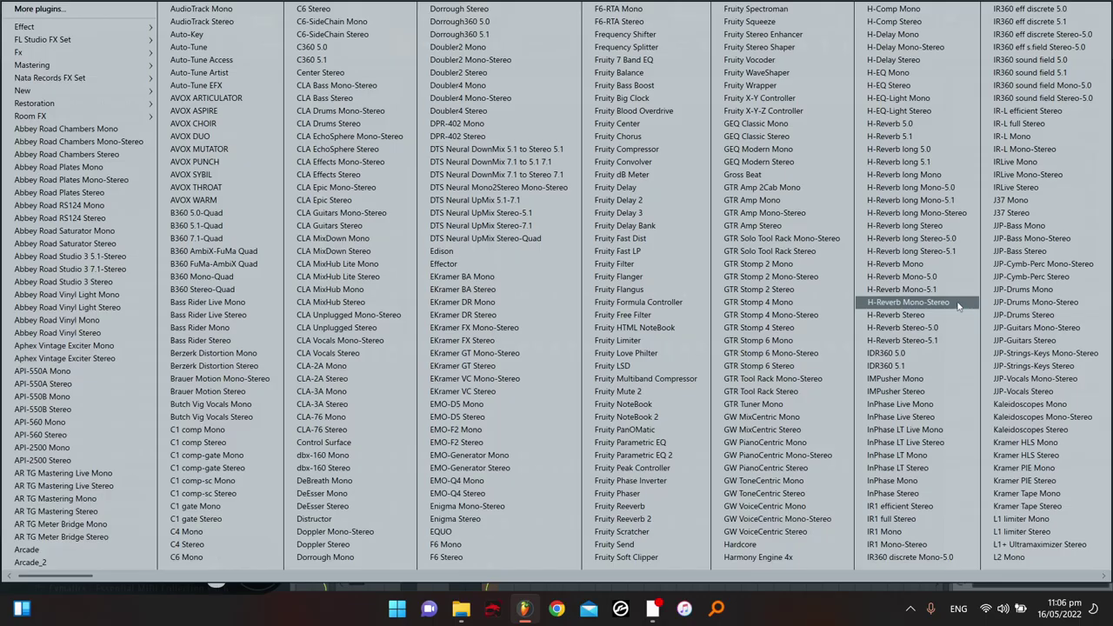
left_click(647, 518)
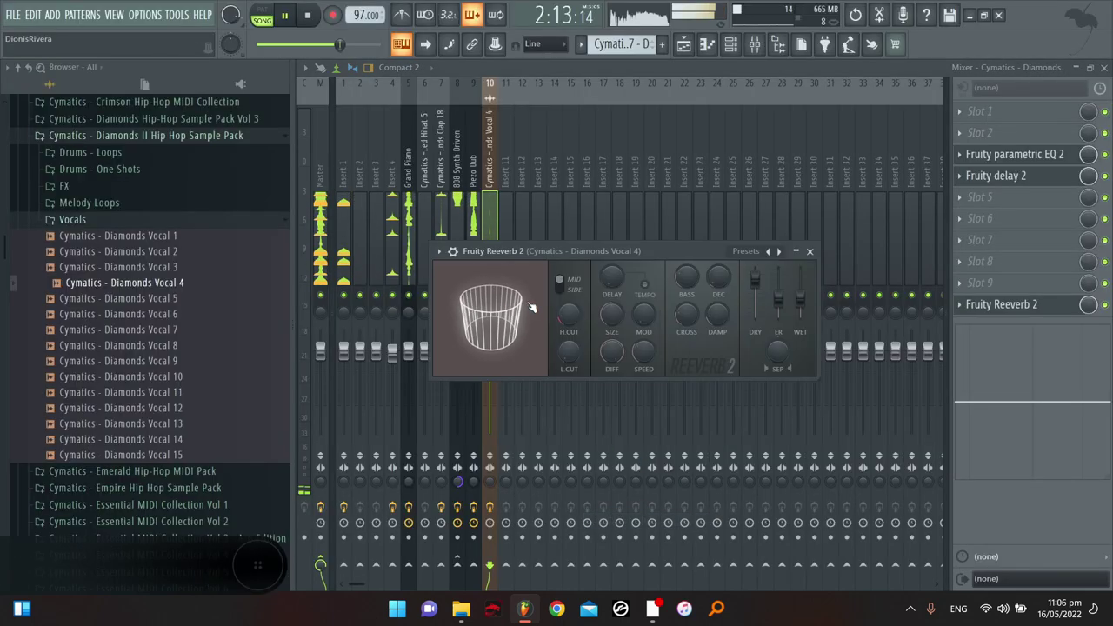
Boost the Piezo Dub mixer track's built-in EQ by about 2.4 dB at 3.0 kHz and 3.3 dB at 5.3 kHz
left_click(476, 204)
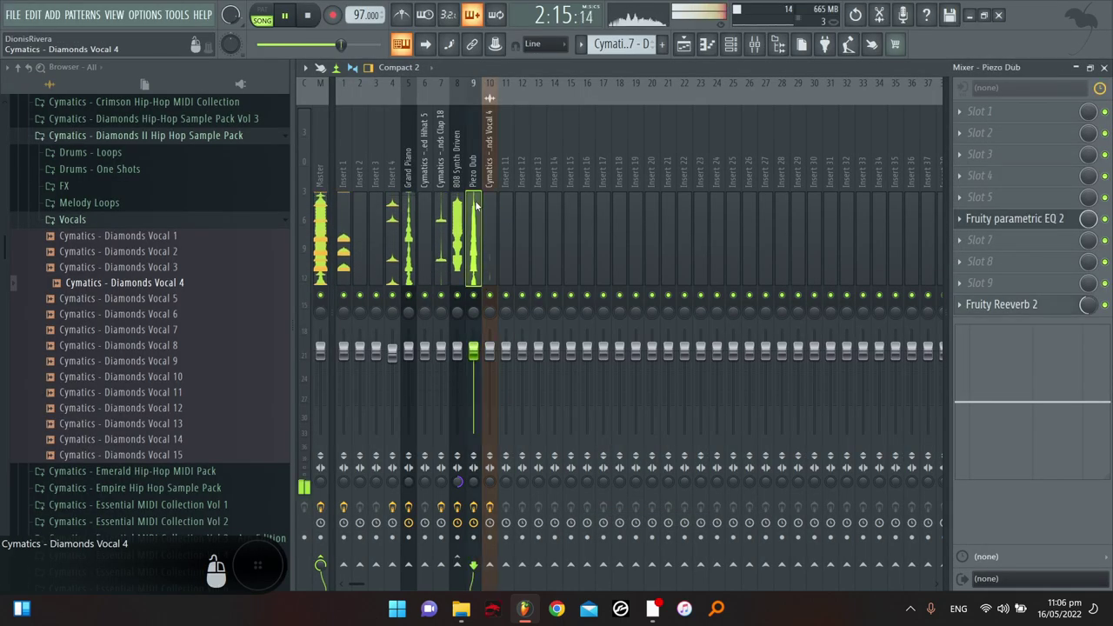
left_click_drag(478, 522, 478, 515)
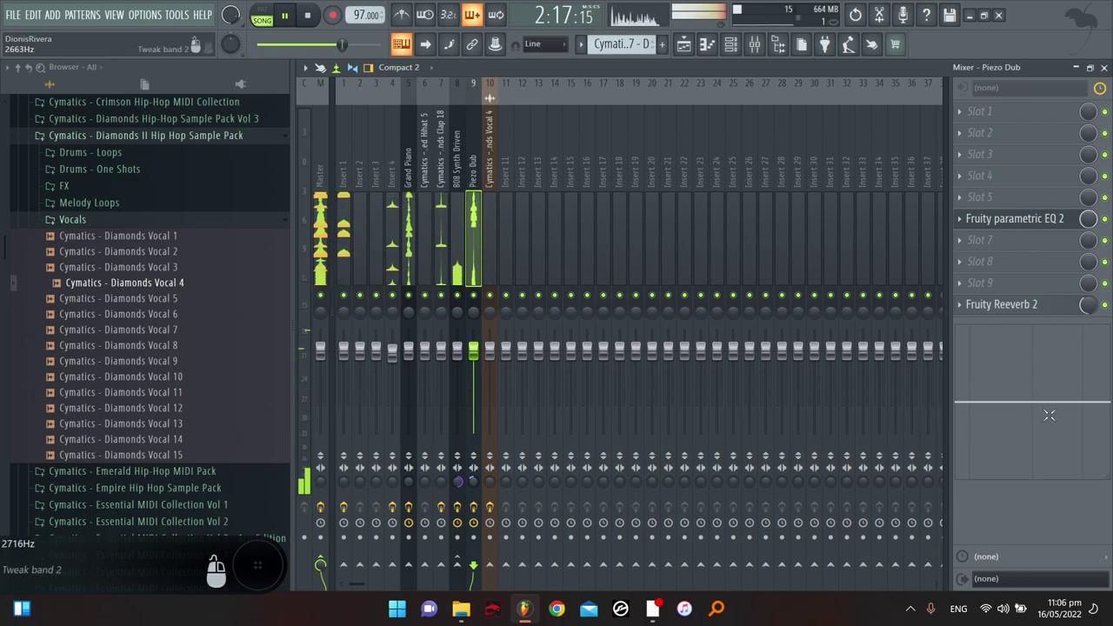
left_click_drag(1033, 402, 1063, 389)
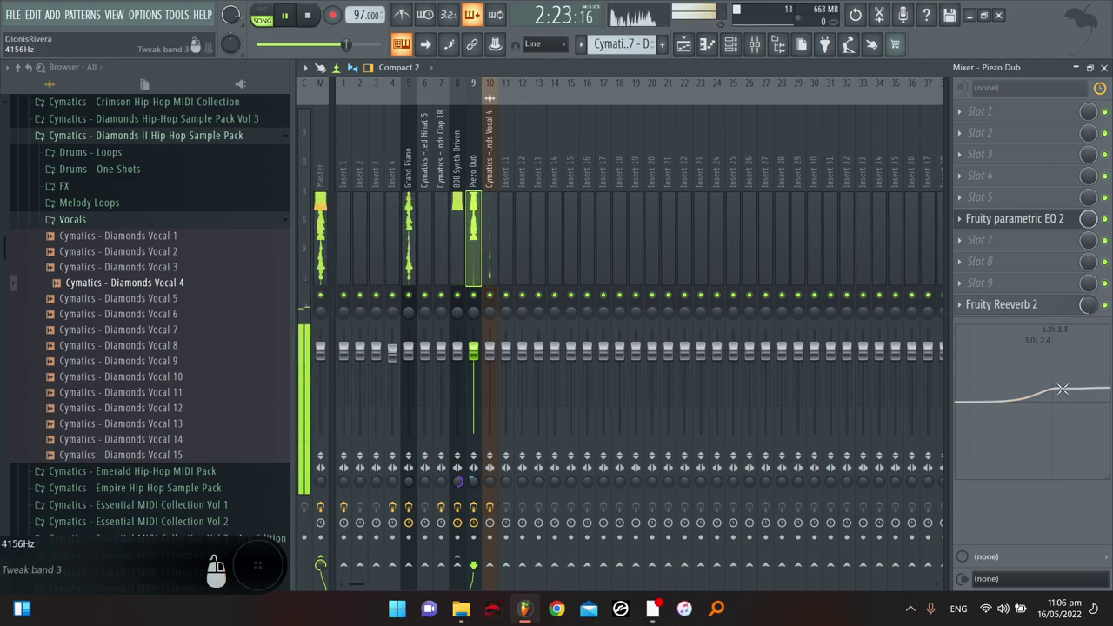
Boost the Grand Piano mixer track's built-in EQ by about 2.5 dB at 1.2 kHz and 5.3 dB at 3.8 kHz
left_click(406, 252)
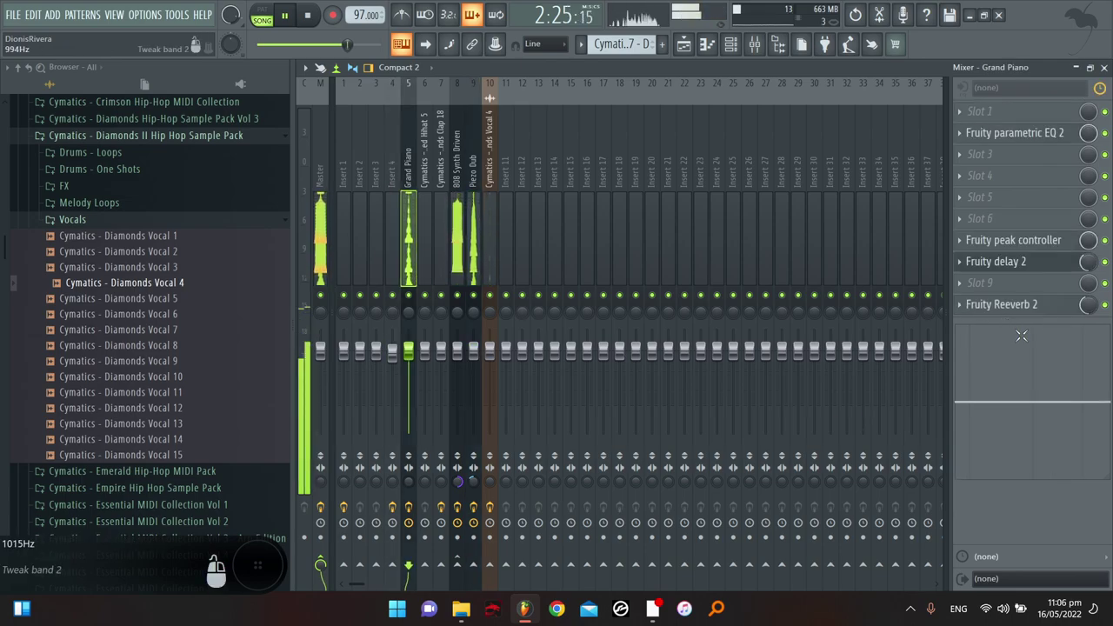
left_click_drag(1066, 397, 1069, 389)
left_click_drag(1029, 388, 1035, 391)
left_click_drag(1064, 389, 1065, 361)
left_click_drag(1063, 364, 1036, 371)
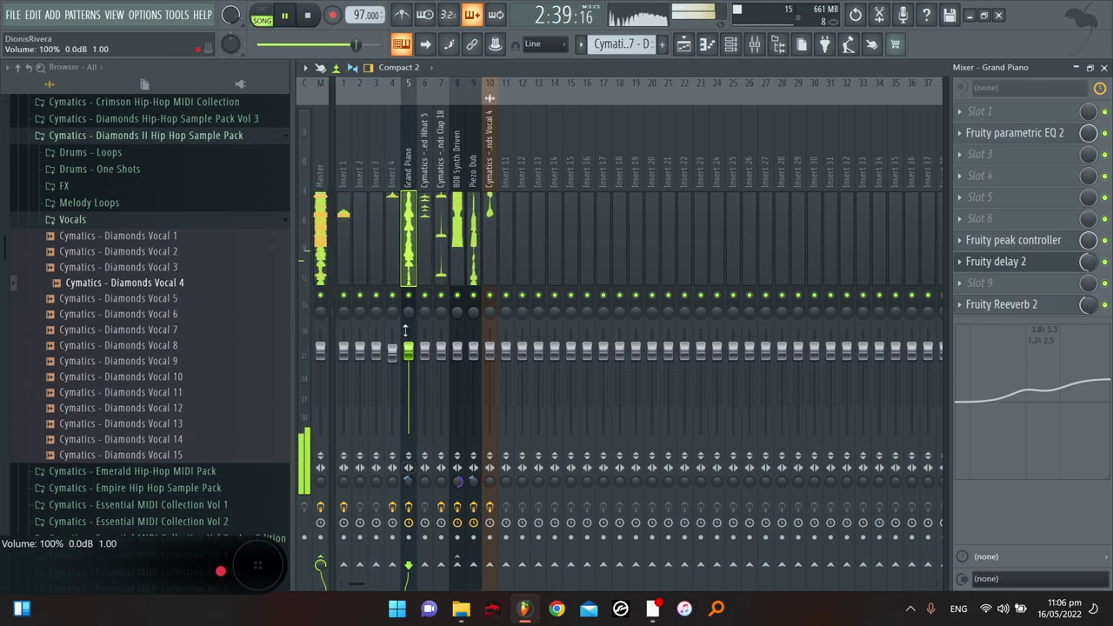
Check the Master track's effects and play the arrangement in the playlist from bar 1
left_click(324, 253)
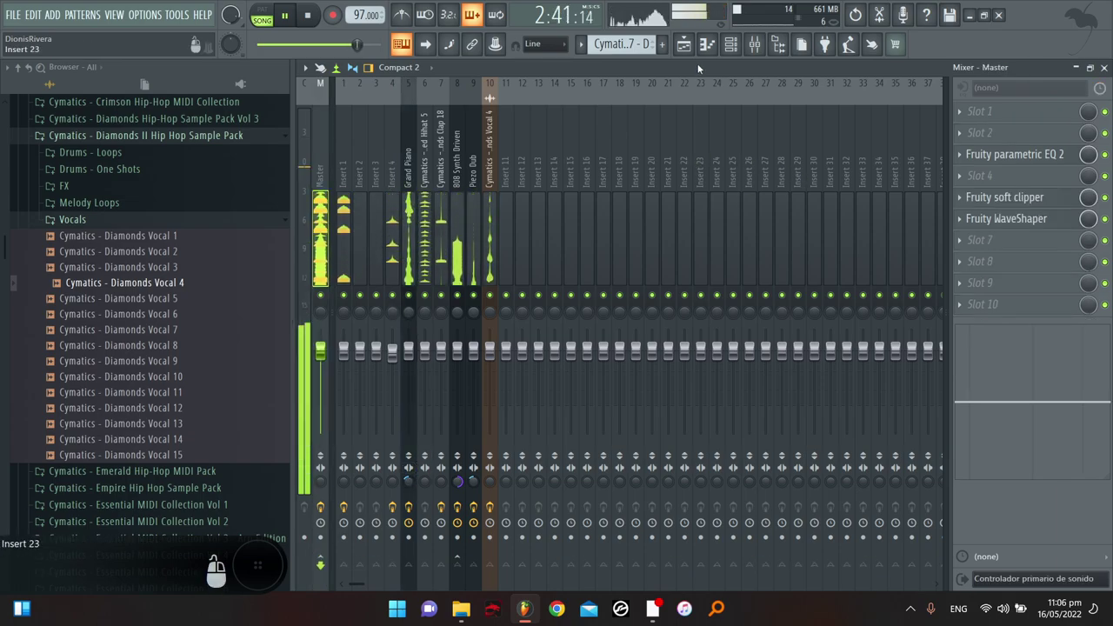
left_click(684, 43)
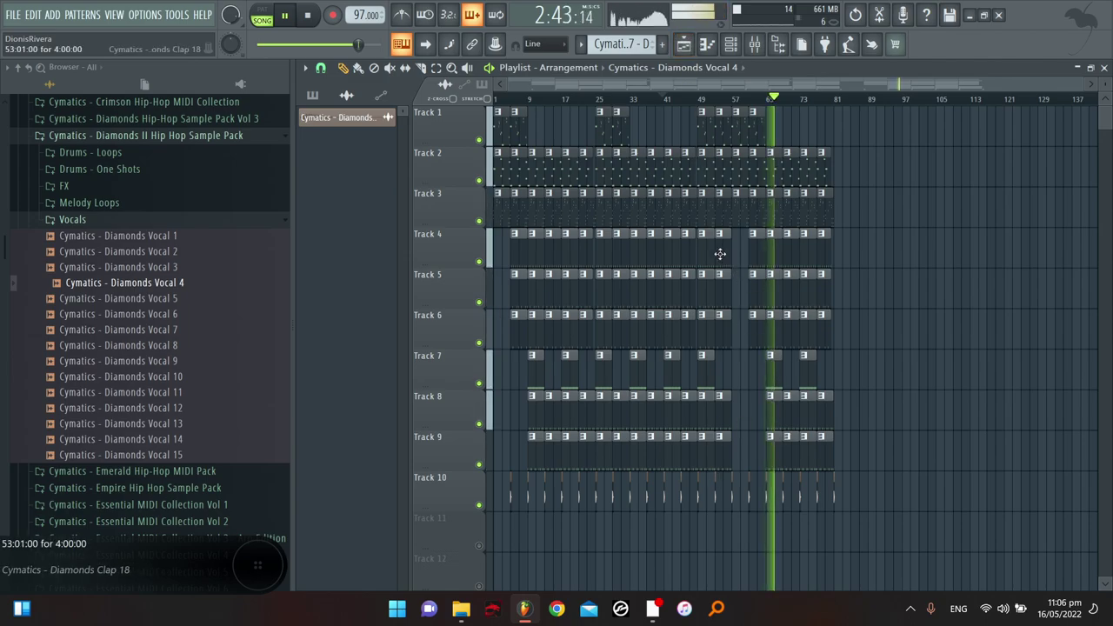
scroll(755, 149, "up", 2)
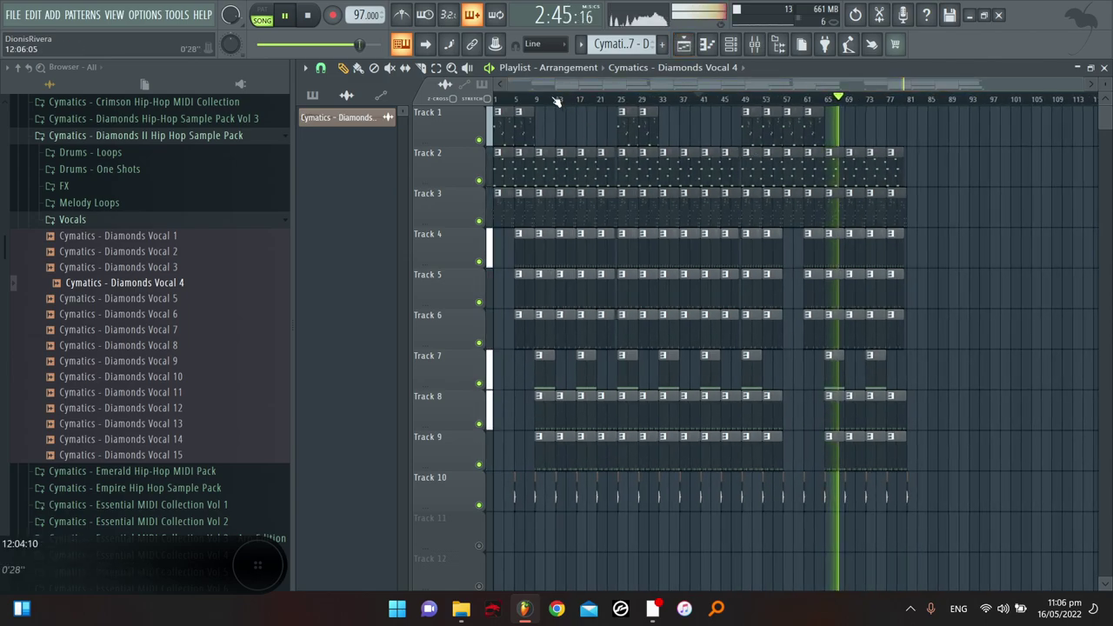
left_click(496, 99)
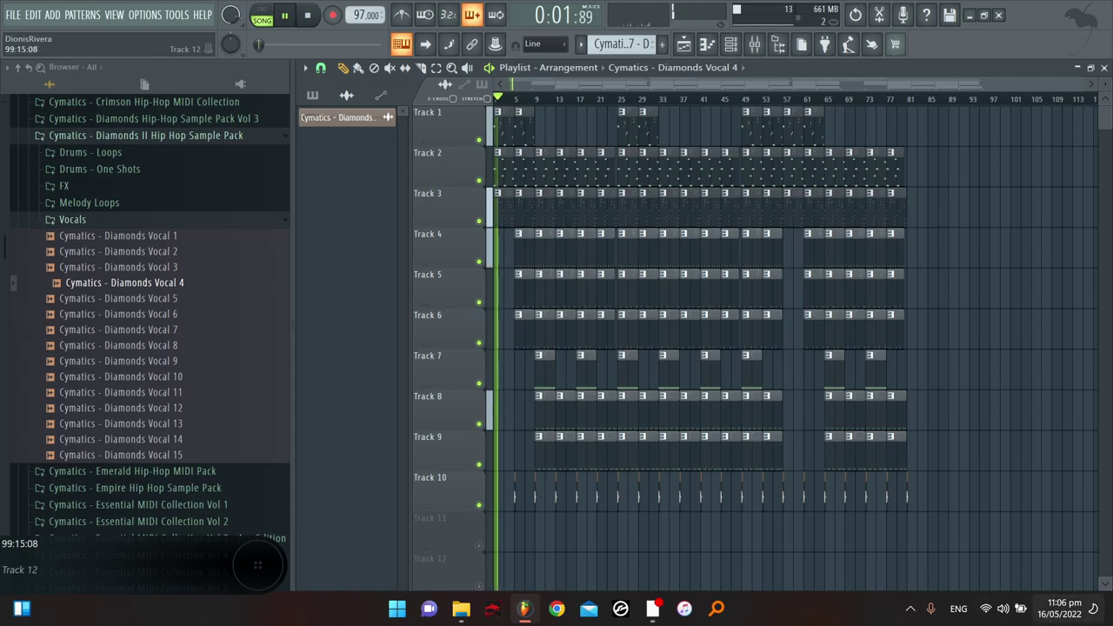
Import the desktop file tag nata record 2020 and place it on Track 9 at 2:05:00
left_click(1109, 609)
left_click_drag(1011, 404, 668, 511)
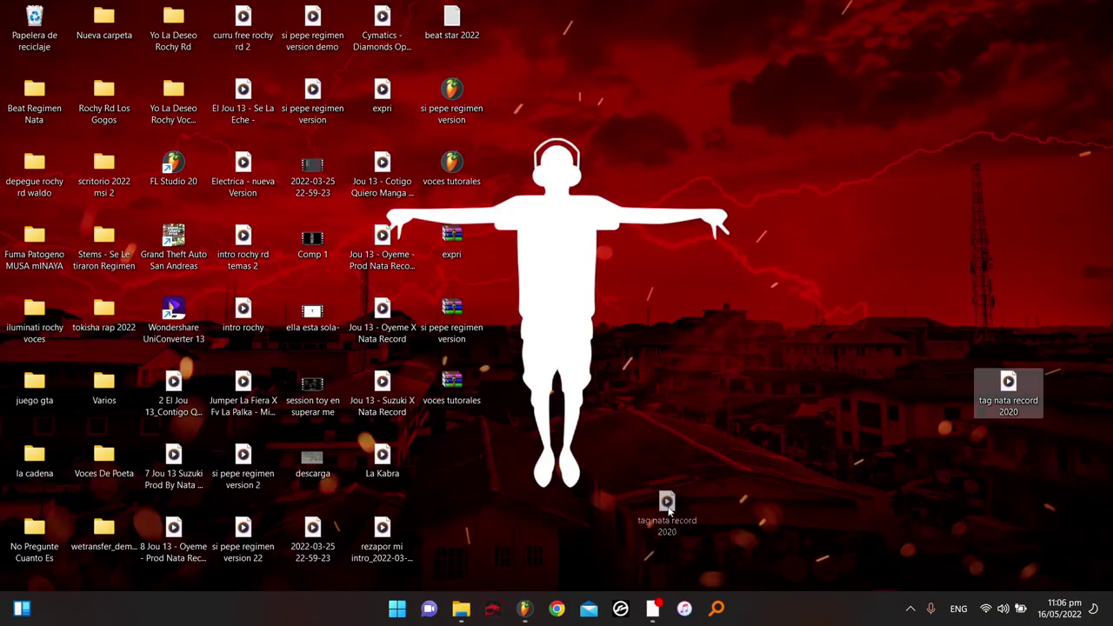
left_click_drag(517, 607, 590, 544)
scroll(519, 102, "up", 5)
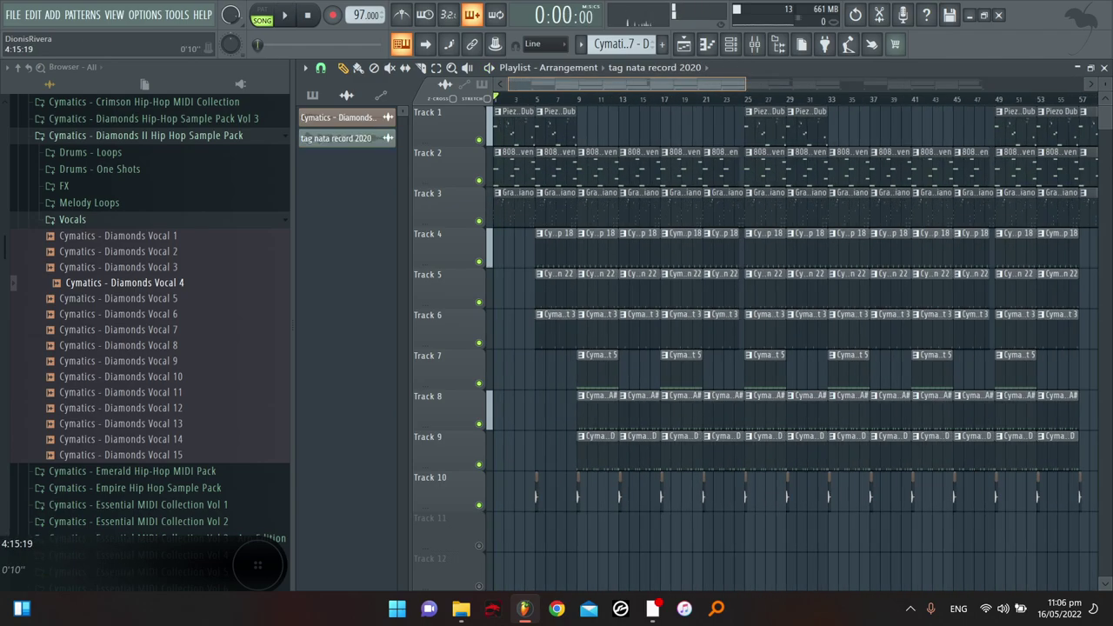
key("space")
scroll(526, 119, "up", 3)
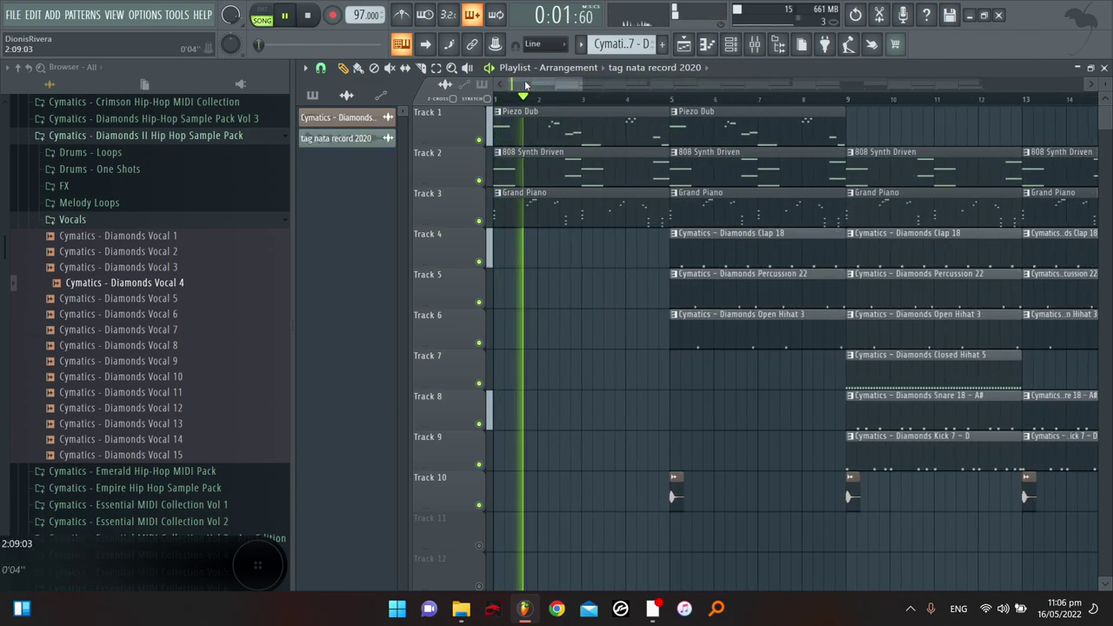
left_click(573, 450)
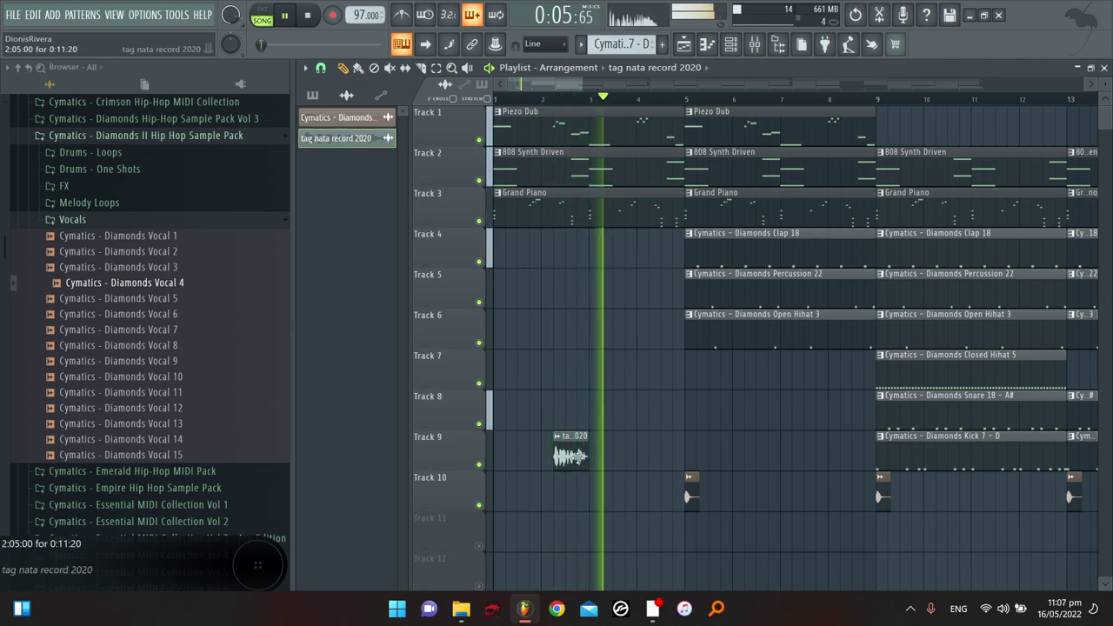
Route the tag channel to mixer track 11 and cut its lows with Fruity Parametric EQ 2 in effect slot 3
double_click(576, 453)
left_click(401, 214)
left_click(683, 260)
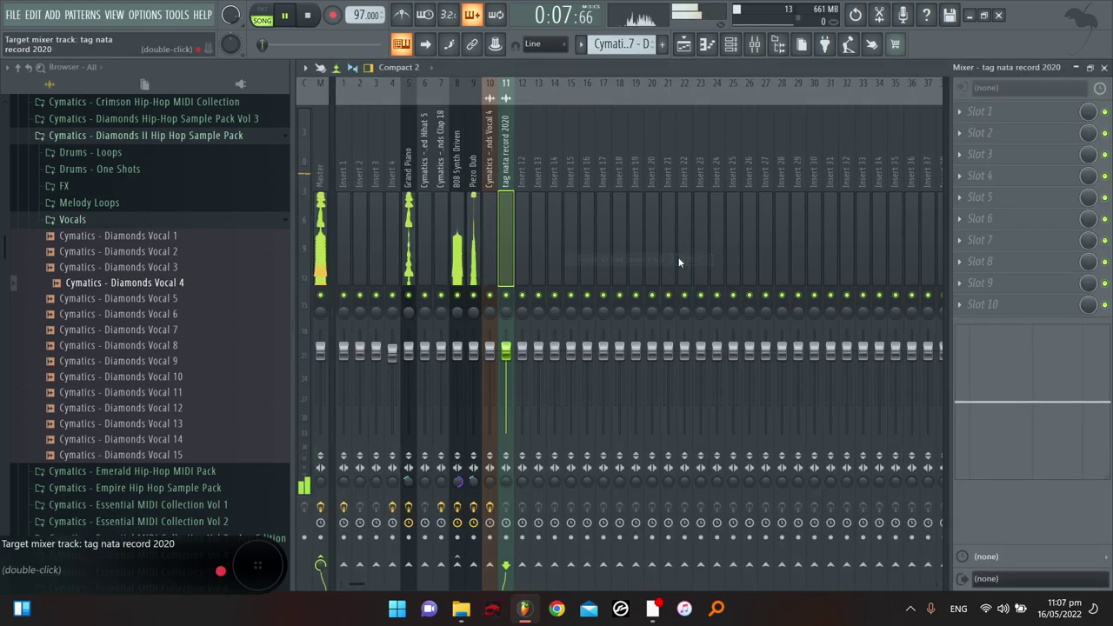
left_click(1035, 154)
left_click(689, 455)
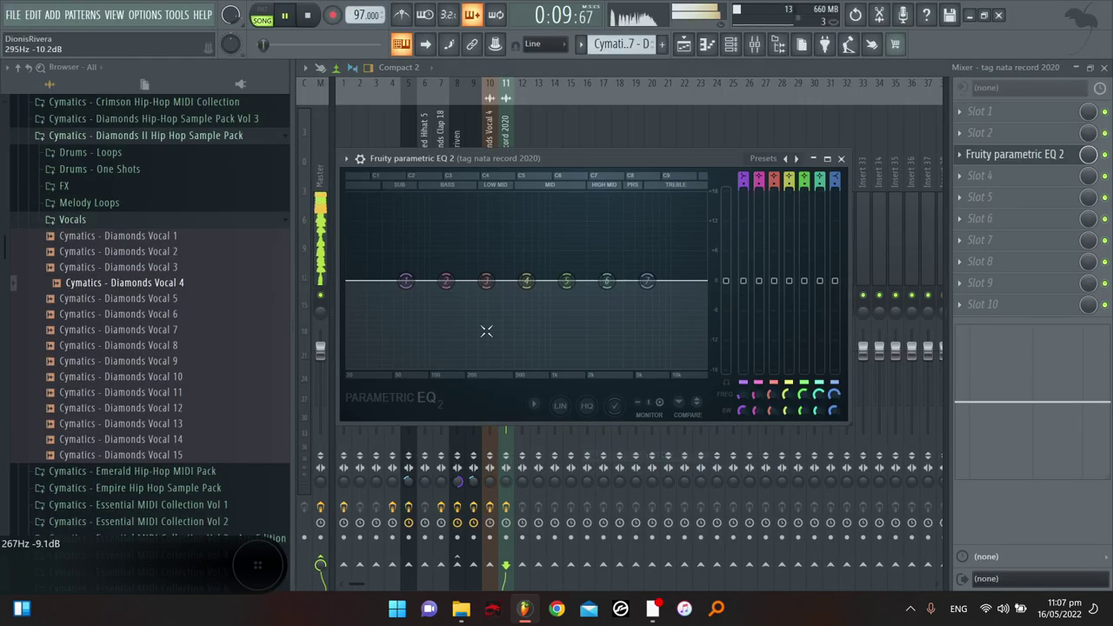
left_click_drag(406, 282, 441, 368)
Place a second tag nata record 2020 clip on Track 11 in bar 8, ending at bar 9
left_click(695, 45)
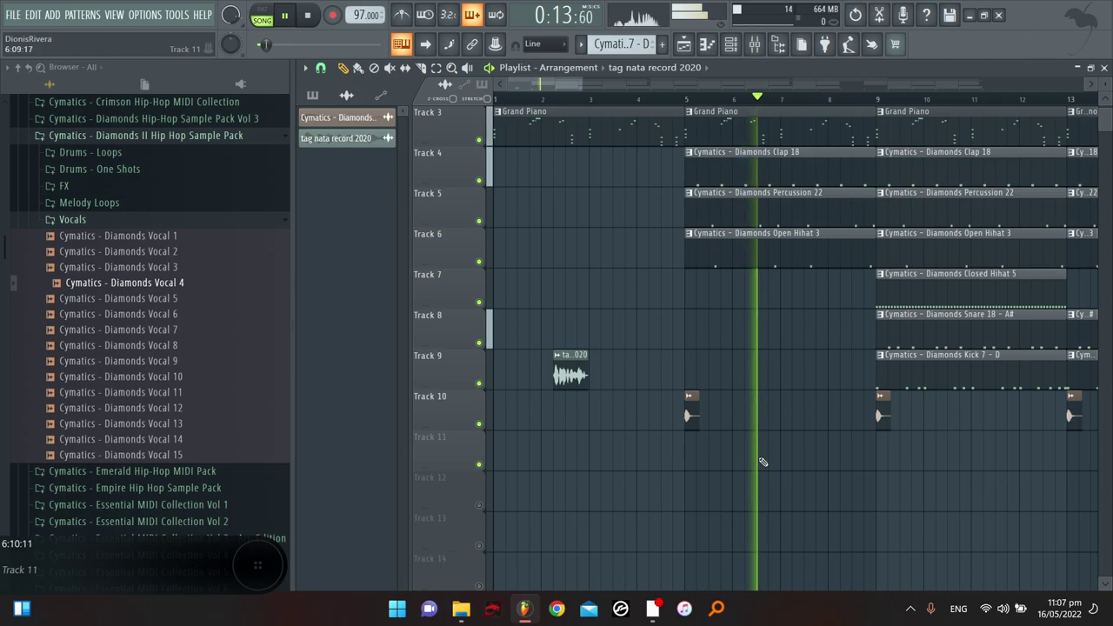
left_click(841, 455)
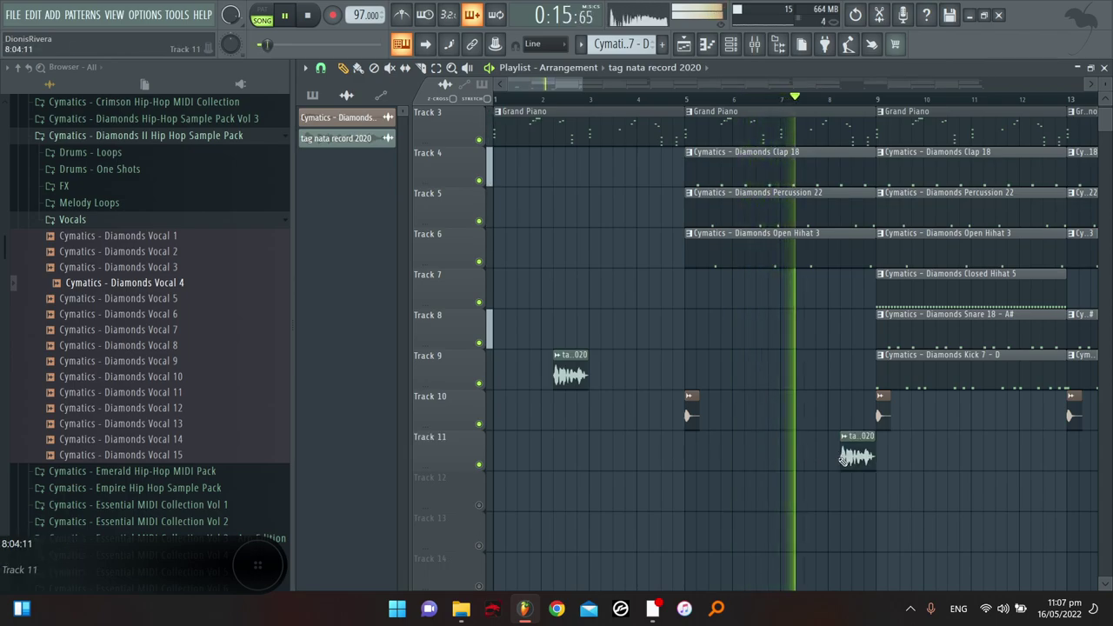
Lower the tag mixer track's volume and reduce its highs and mid band 4 in Fruity Parametric EQ 2
double_click(845, 453)
double_click(782, 237)
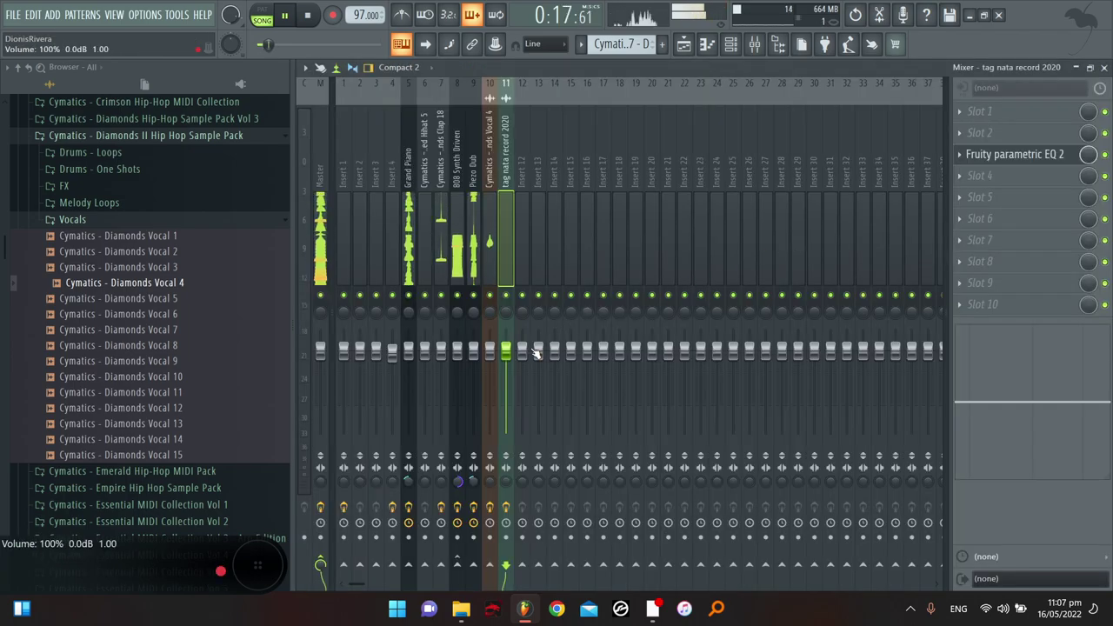
left_click_drag(522, 362, 512, 359)
left_click(1014, 154)
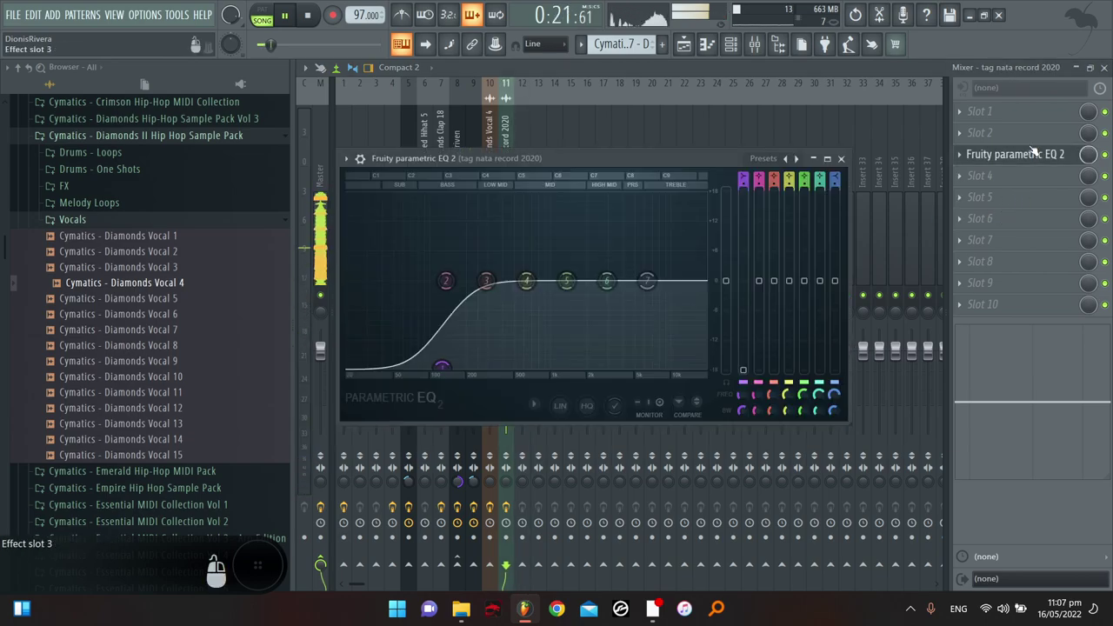
left_click_drag(647, 281, 650, 366)
left_click_drag(526, 280, 540, 314)
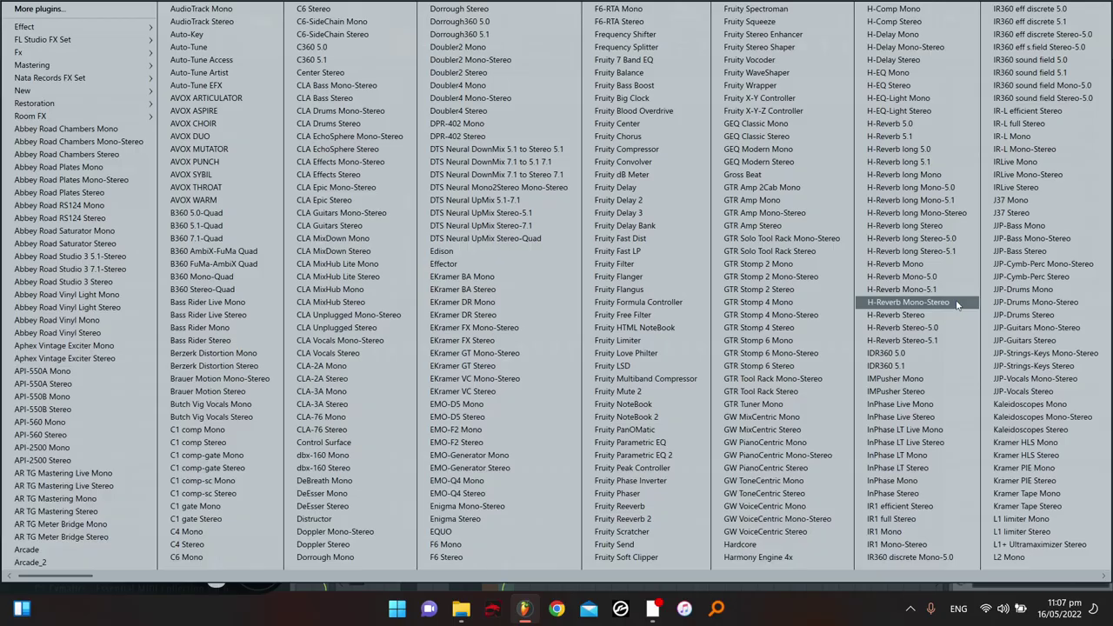
Add Fruity Reeverb 2 in slot 10 at 55% mix and Fruity Delay 2 in slot 8 of the tag track
left_click(613, 519)
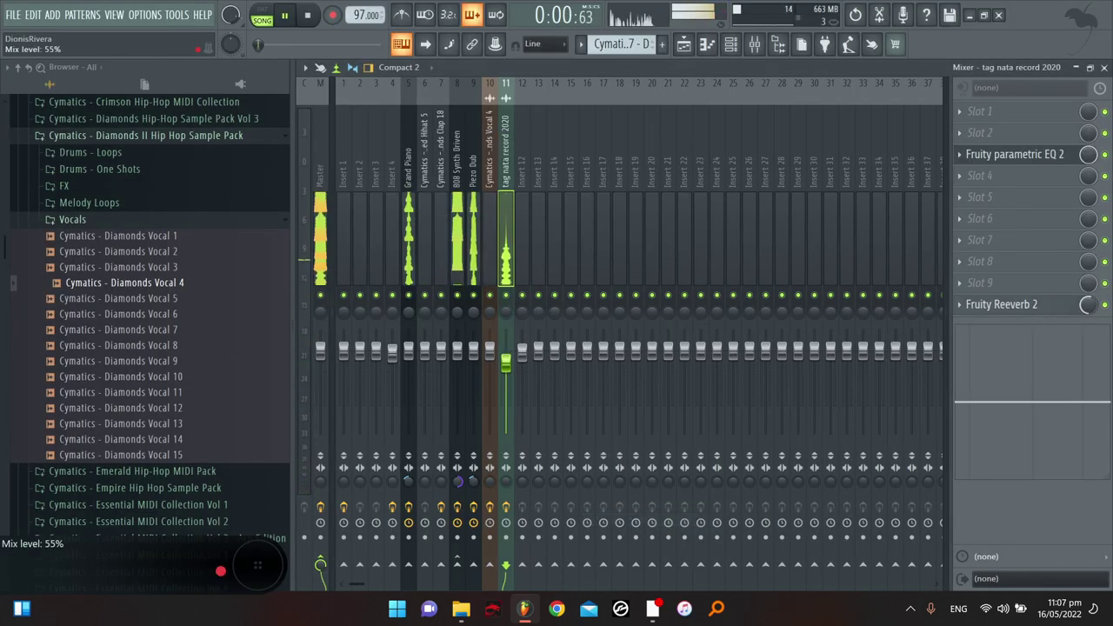
left_click(1055, 278)
left_click(608, 204)
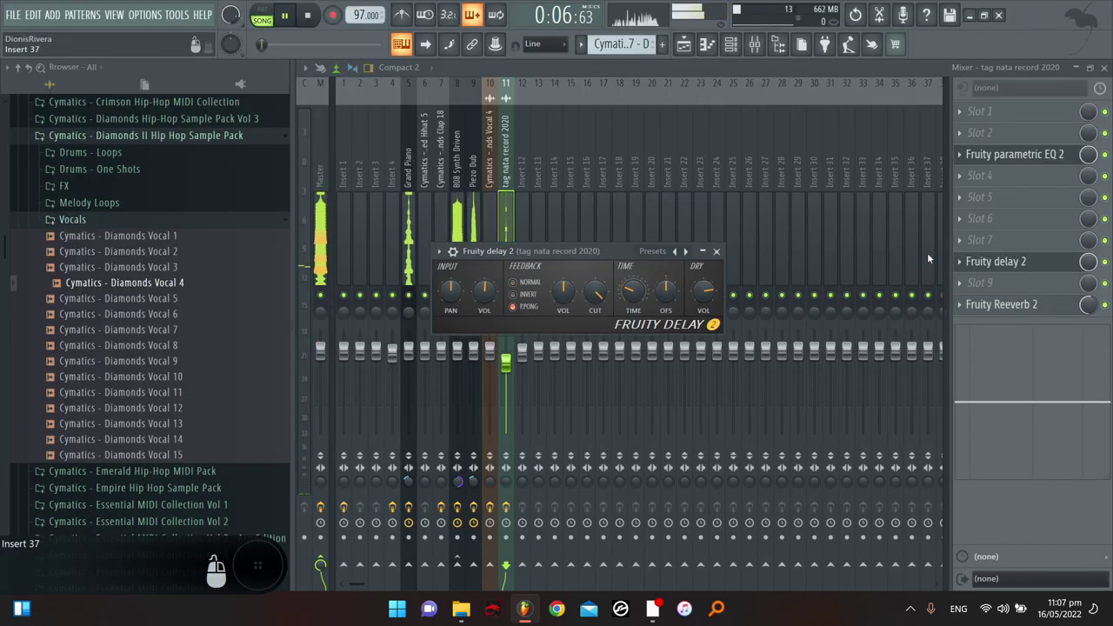
Add Fruity Peak Controller in slot 7 and link Fruity Delay 2's mix level to its Peak+LFO output
left_click(980, 240)
left_click(626, 458)
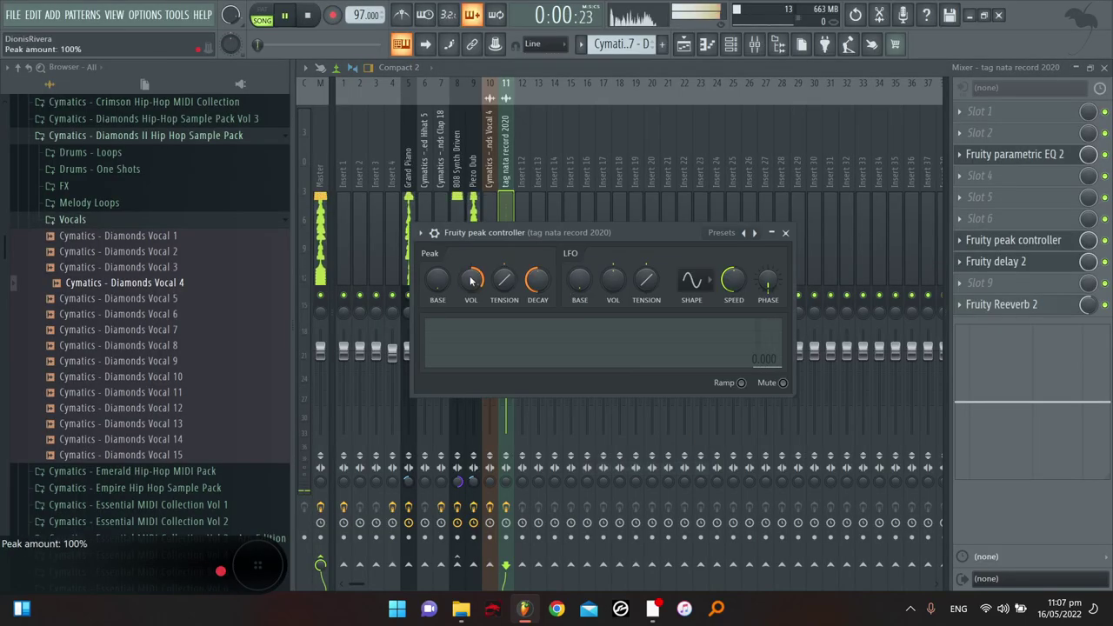
right_click(1087, 260)
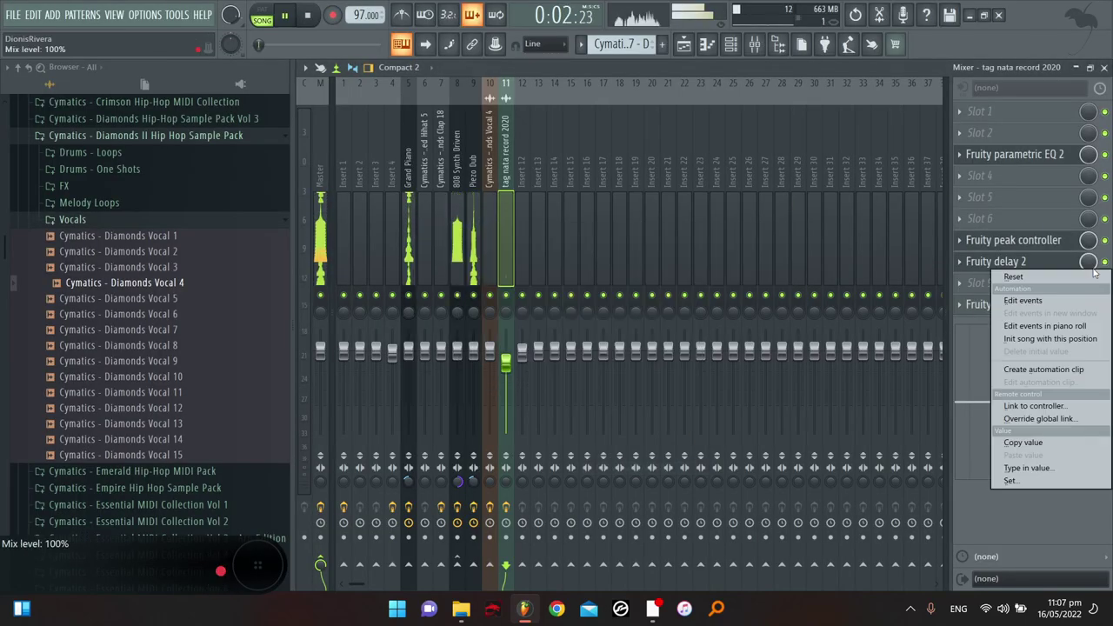
left_click(1026, 472)
left_click(624, 281)
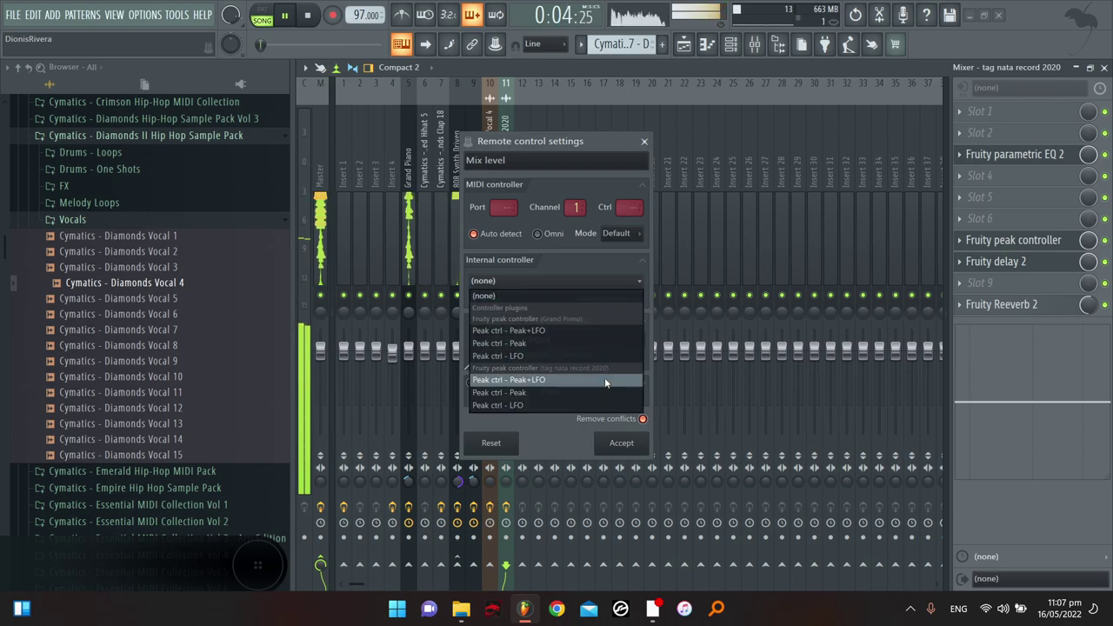
left_click(604, 377)
left_click(599, 339)
left_click(663, 379)
left_click(620, 442)
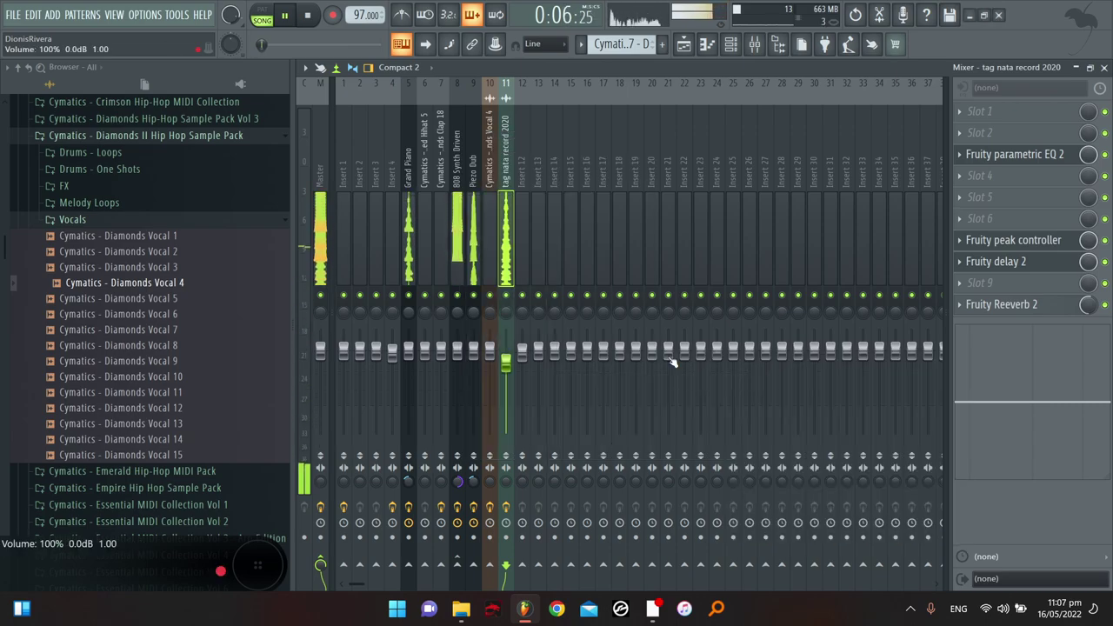
Set the tag's peak controller base level to 50% and adjust the Fruity Reeverb 2 mix level
left_click(1016, 241)
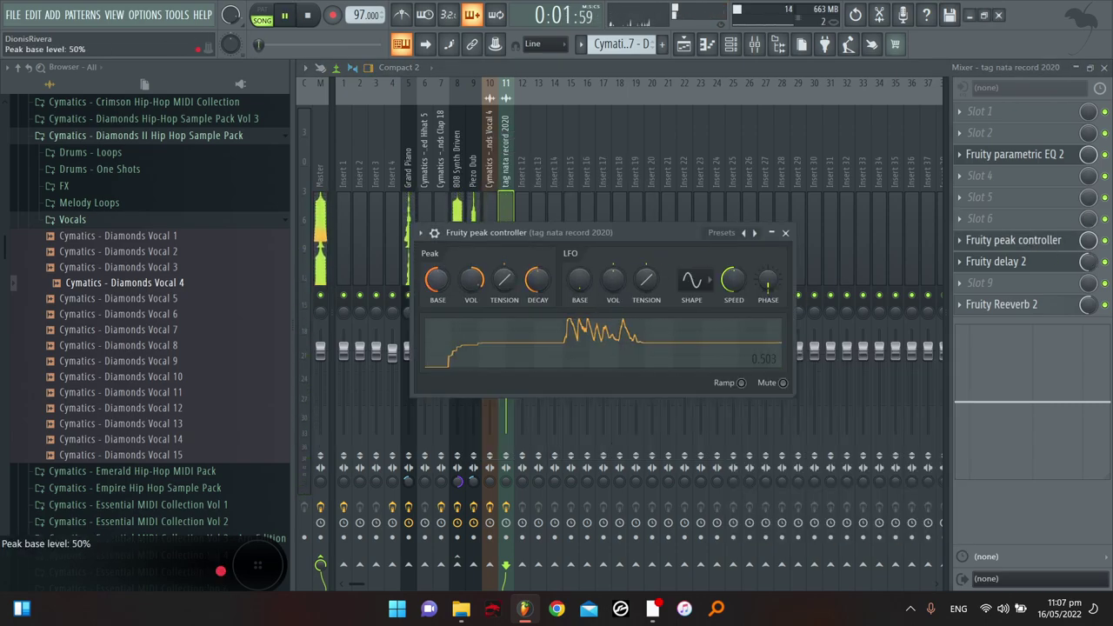
left_click(1062, 309)
left_click(1062, 309)
left_click(1063, 309)
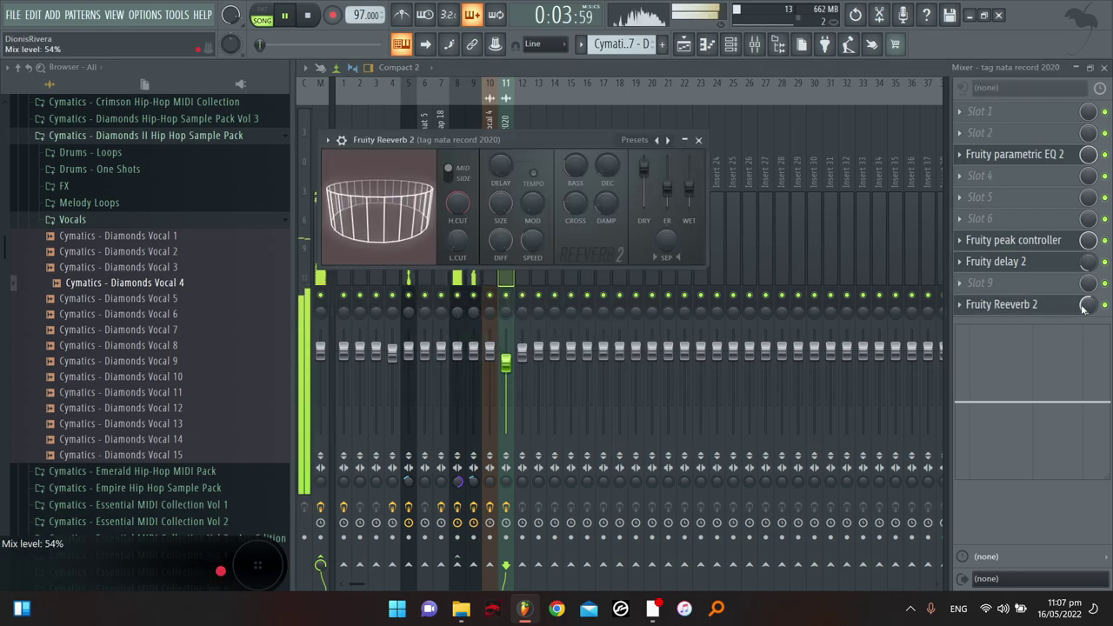
scroll(1088, 304, "up", 2)
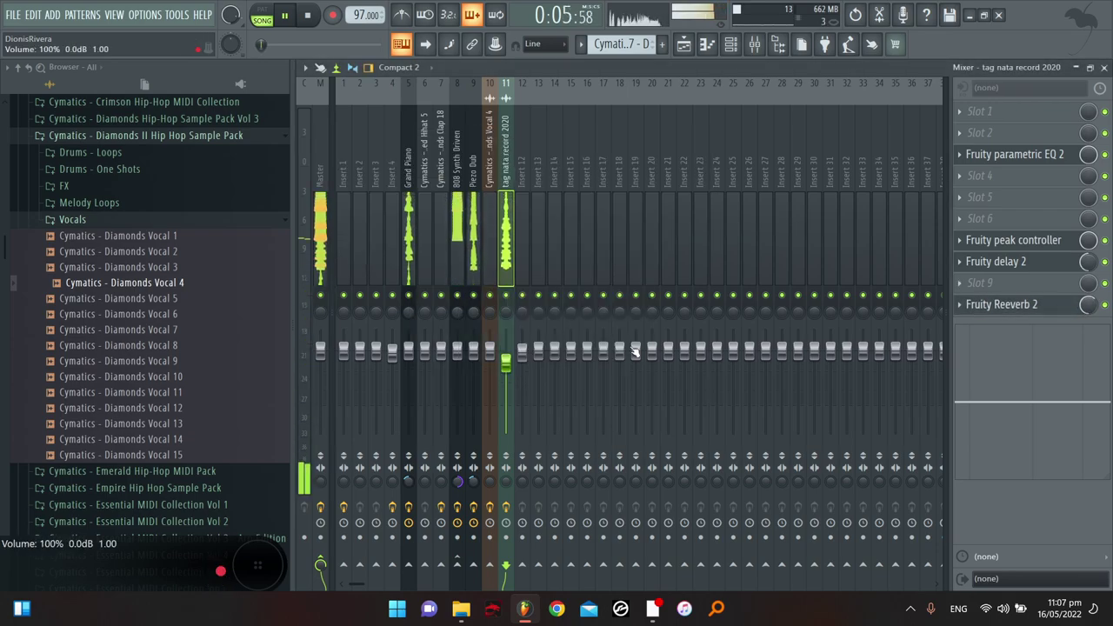
Add Fruity Limiter to the tag track as a compressor at a 2.5:1 ratio, and move the EQ and limiter up to slots 1 and 2
left_click(1008, 154)
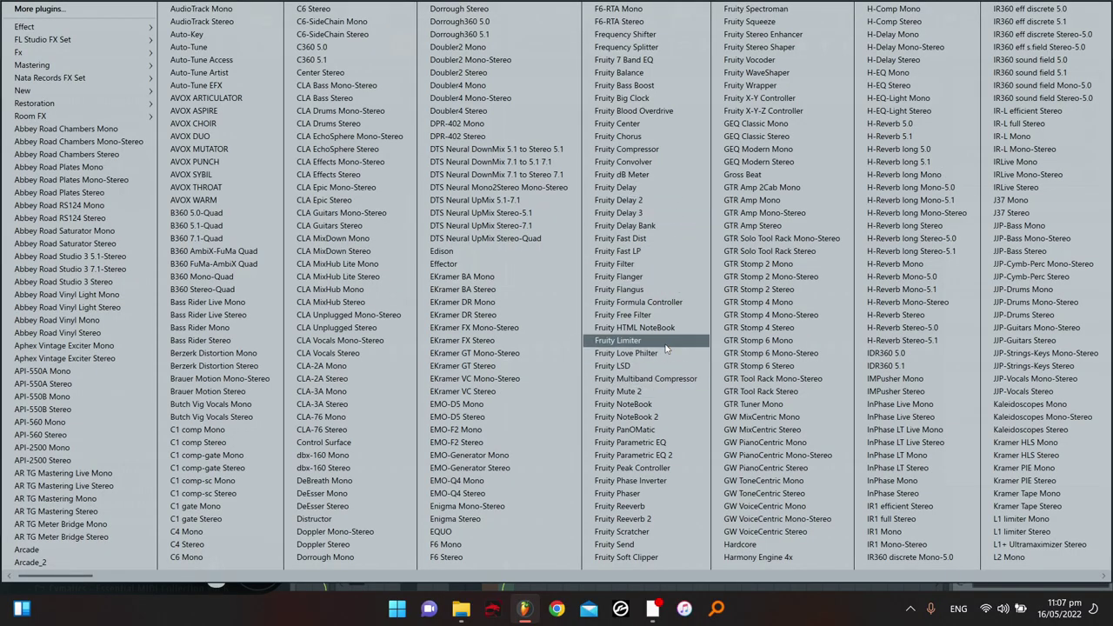
left_click(634, 340)
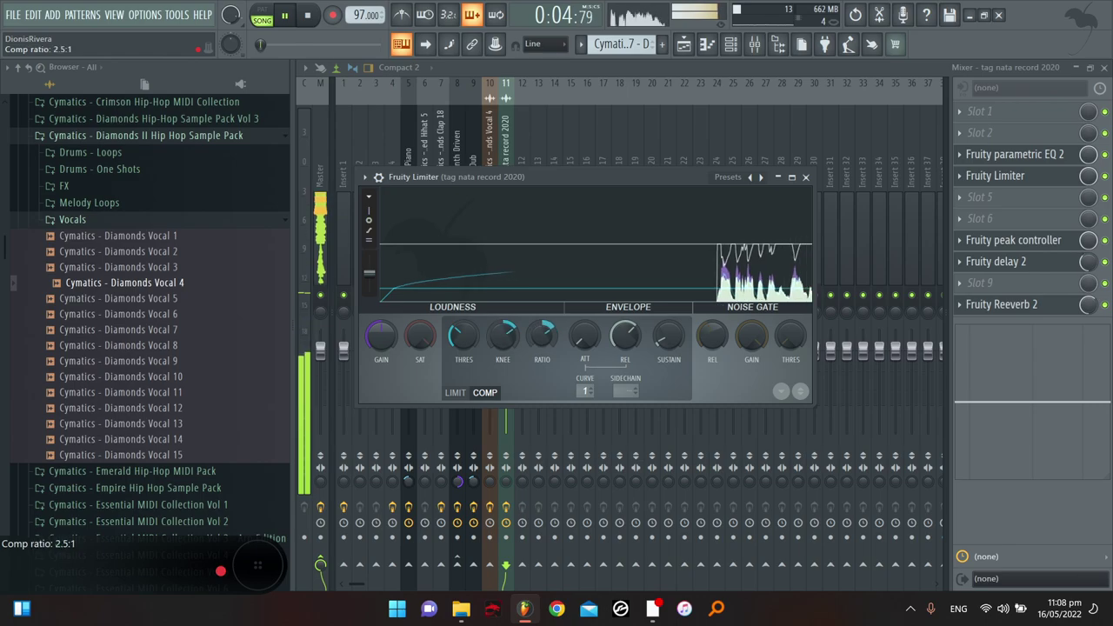
key("space")
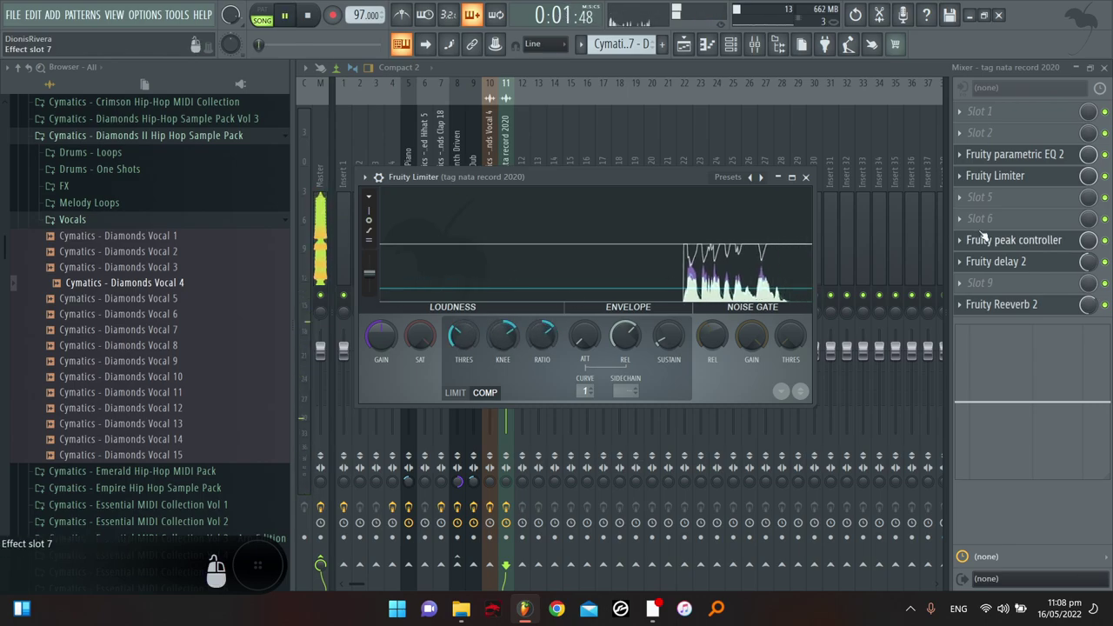
scroll(1013, 154, "up", 1)
scroll(1014, 135, "up", 1)
scroll(1019, 174, "up", 2)
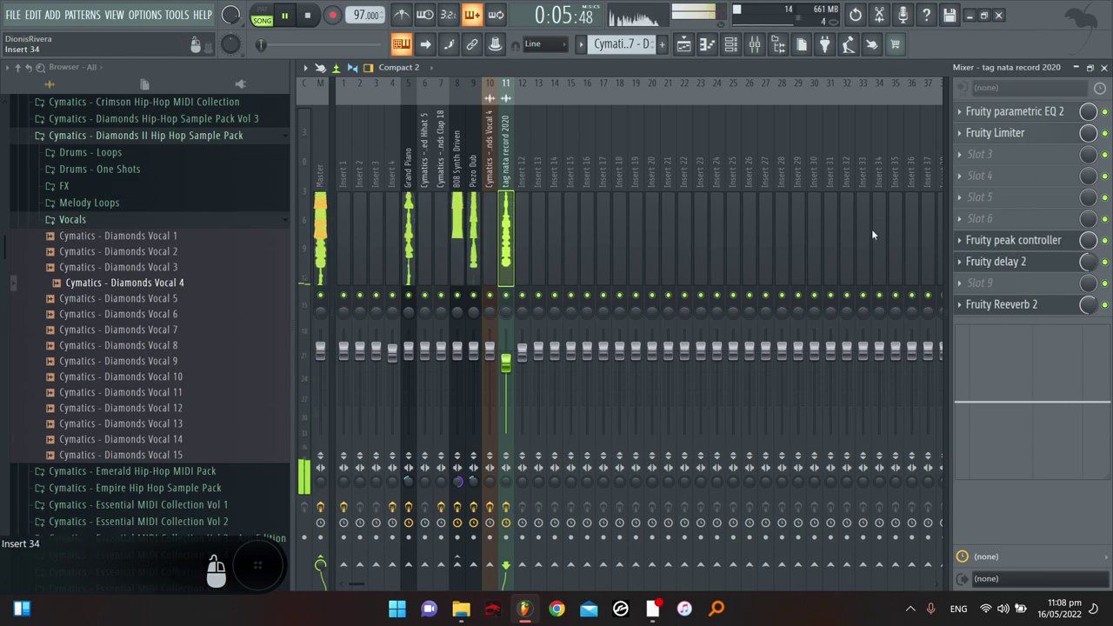
Add Fruity Flanger in effect slot 5 of the tag track and close its window
left_click(1102, 177)
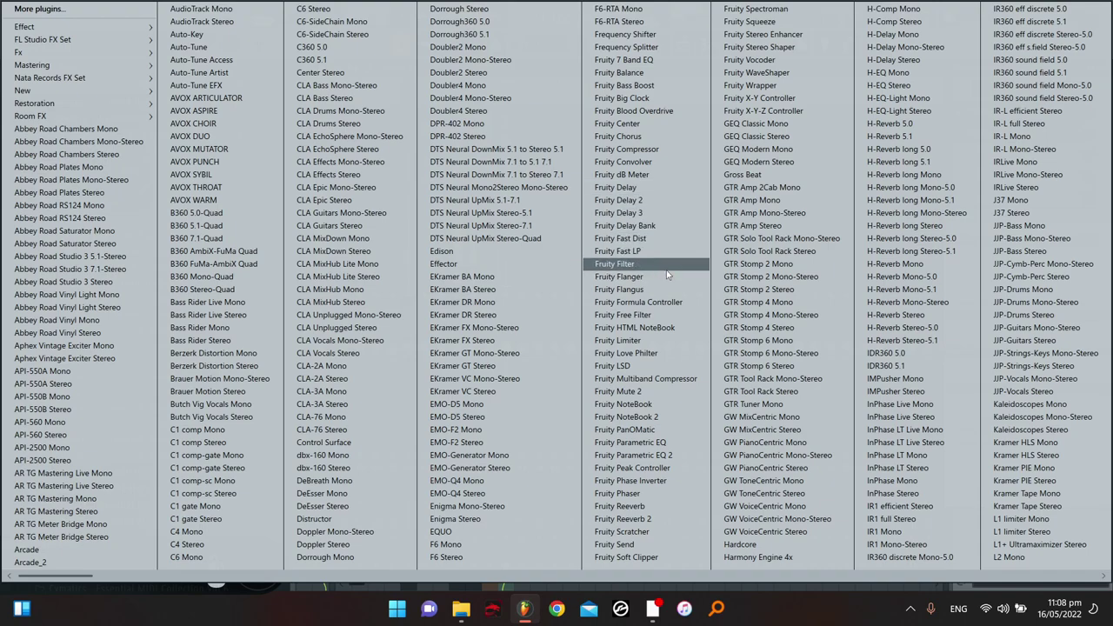
left_click(623, 276)
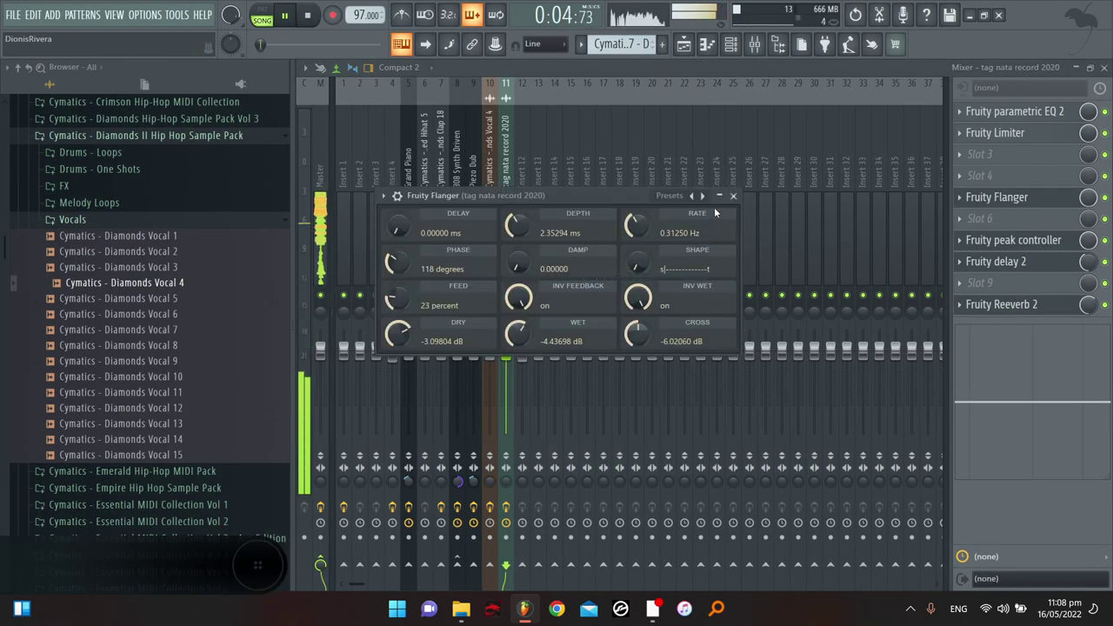
left_click(718, 195)
left_click(733, 195)
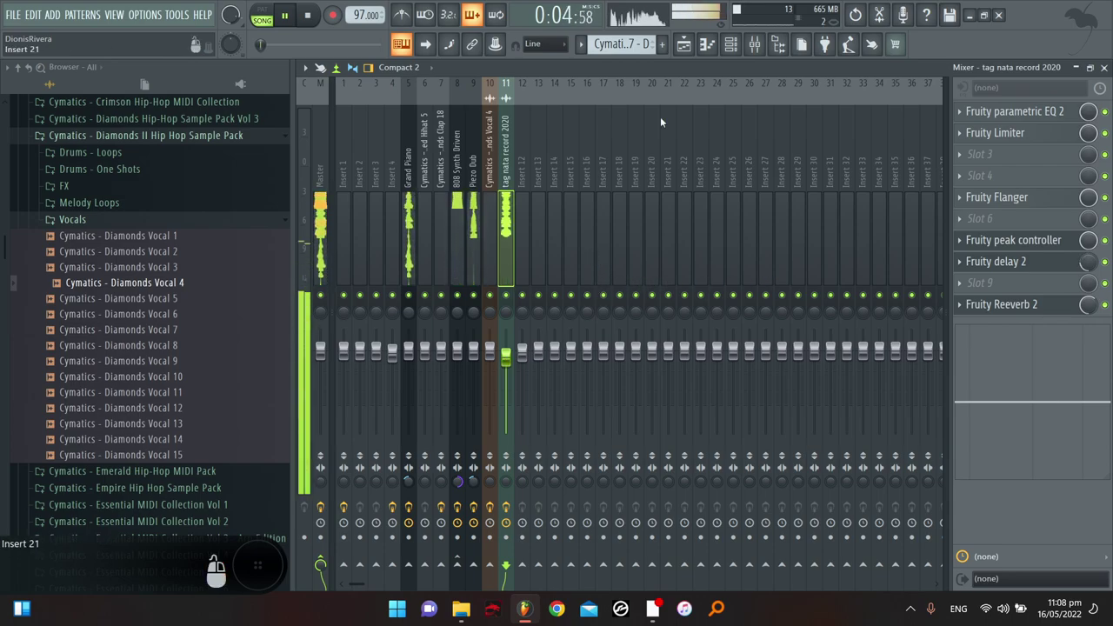
Move the tag clip in bar 2 from Track 9 to Track 11, keeping it at 2:05:00
key("F5")
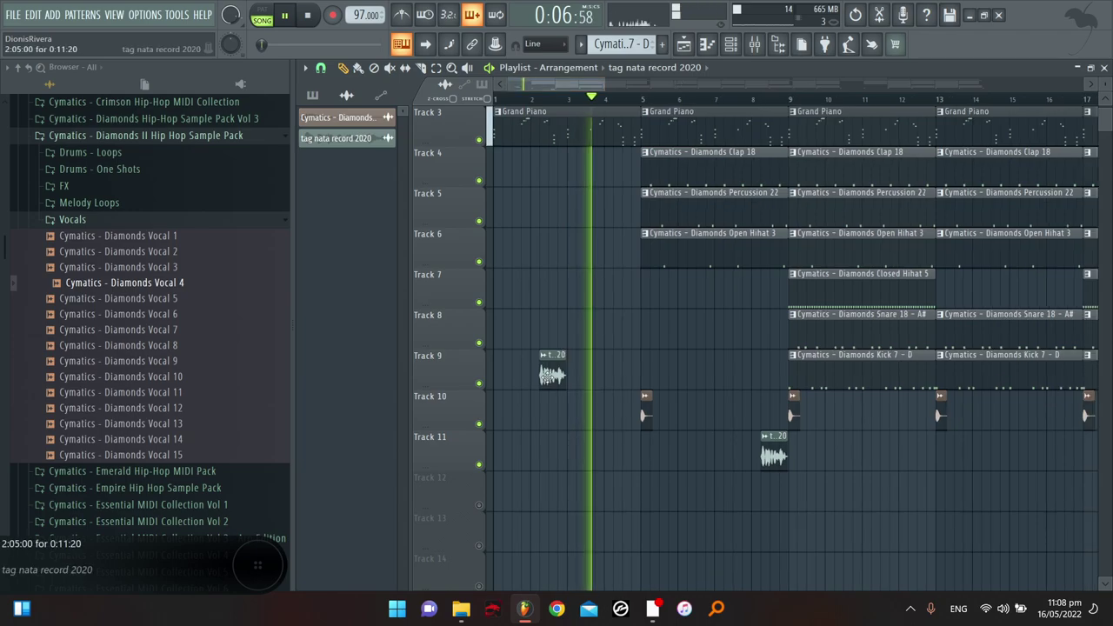
left_click_drag(542, 446, 540, 464)
scroll(624, 99, "down", 3)
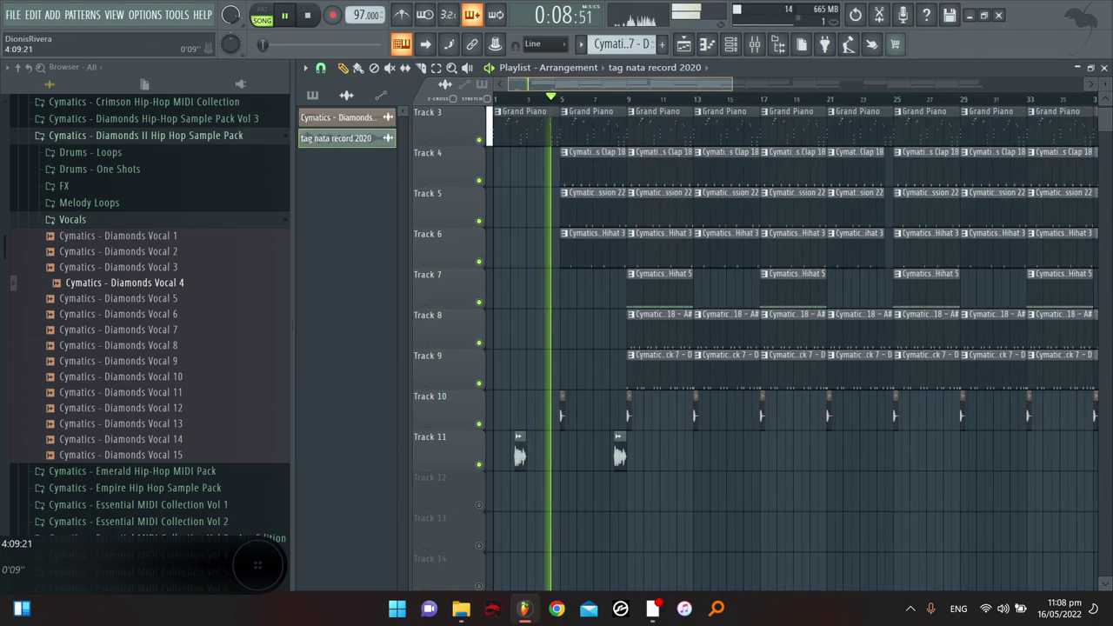
scroll(648, 231, "down", 2)
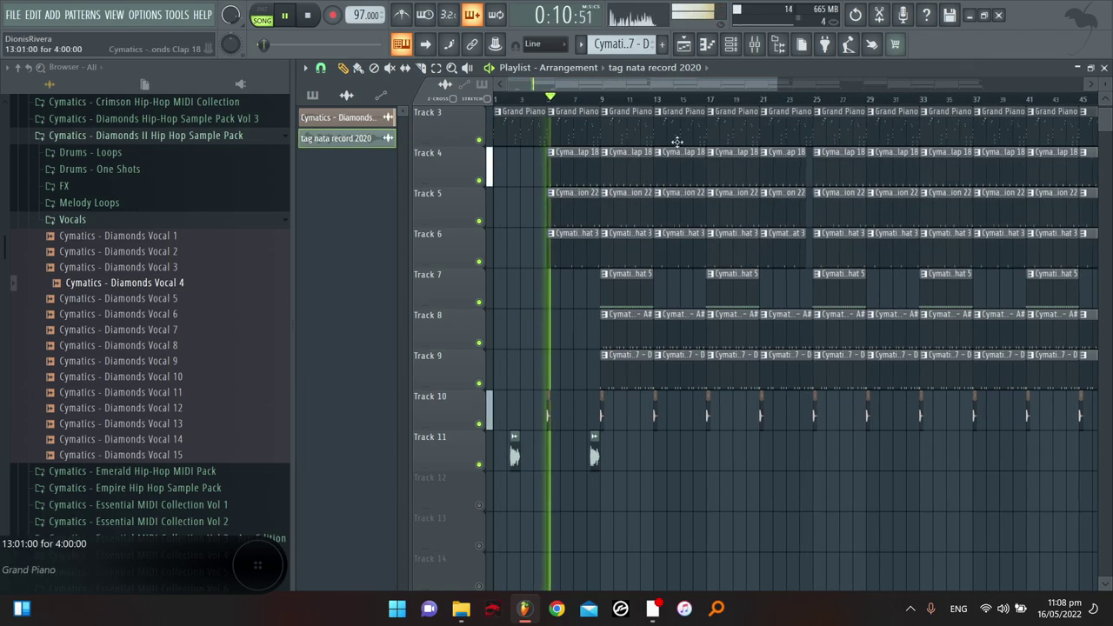
key("F9")
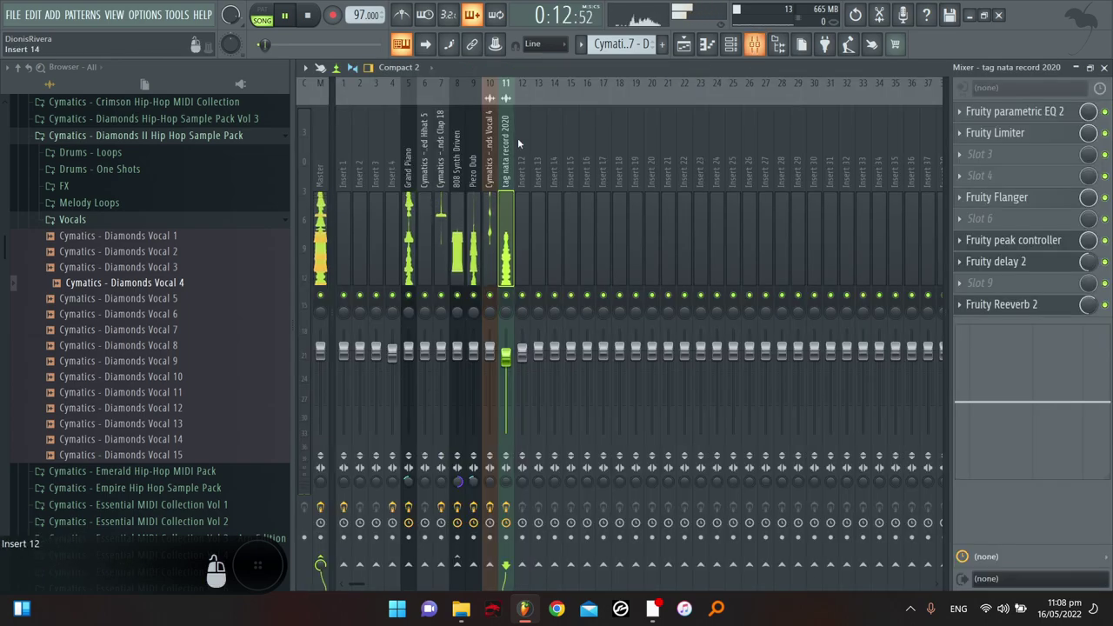
left_click(683, 44)
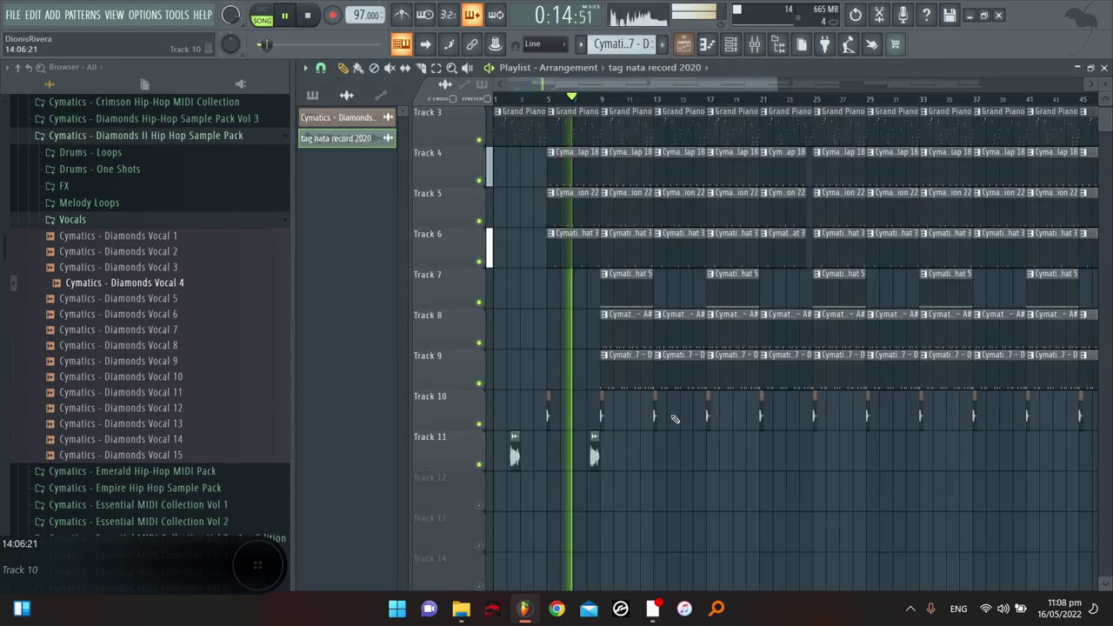
Duplicate the two tag clips on Track 11 and place the copies in bar 24 and at 48:05:00
scroll(758, 98, "down", 2)
left_click_drag(646, 510, 737, 454)
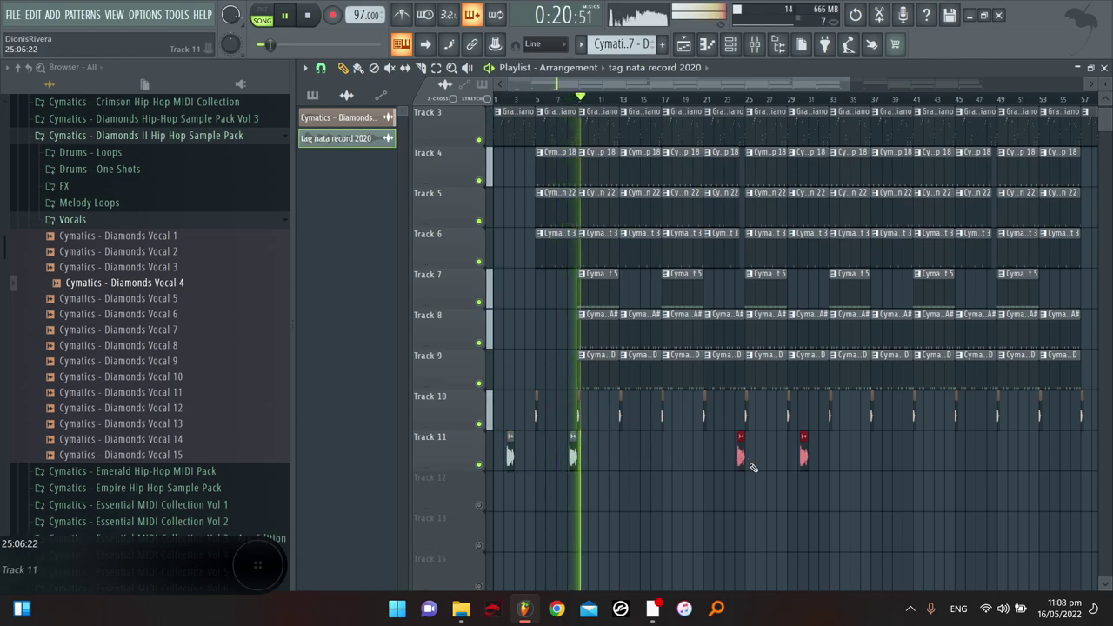
right_click(831, 480)
left_click_drag(803, 457, 979, 467)
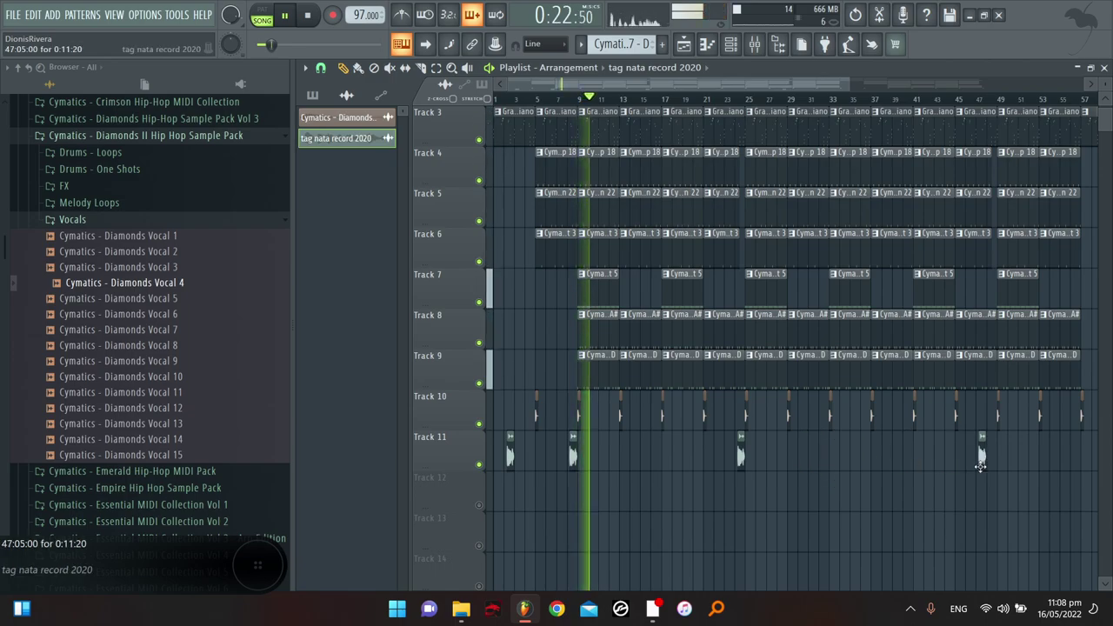
scroll(990, 473, "up", 2)
scroll(993, 489, "down", 1)
scroll(995, 485, "up", 1)
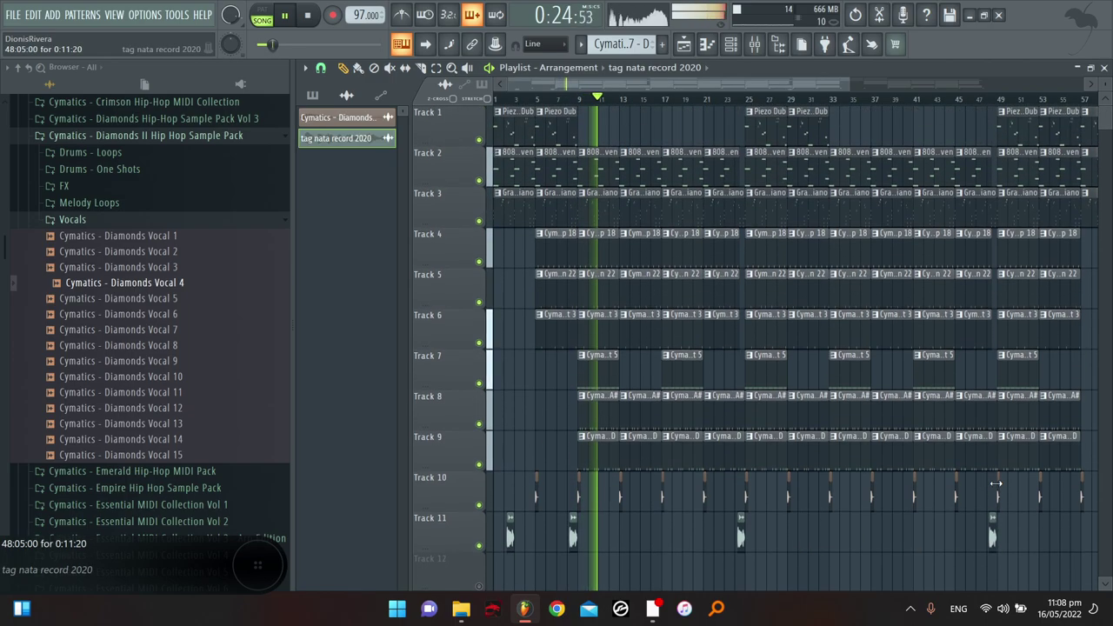
scroll(991, 477, "down", 1)
Place more tag nata record 2020 clips on Track 11 in bars 40, 16, 32 and 56
left_click(910, 495)
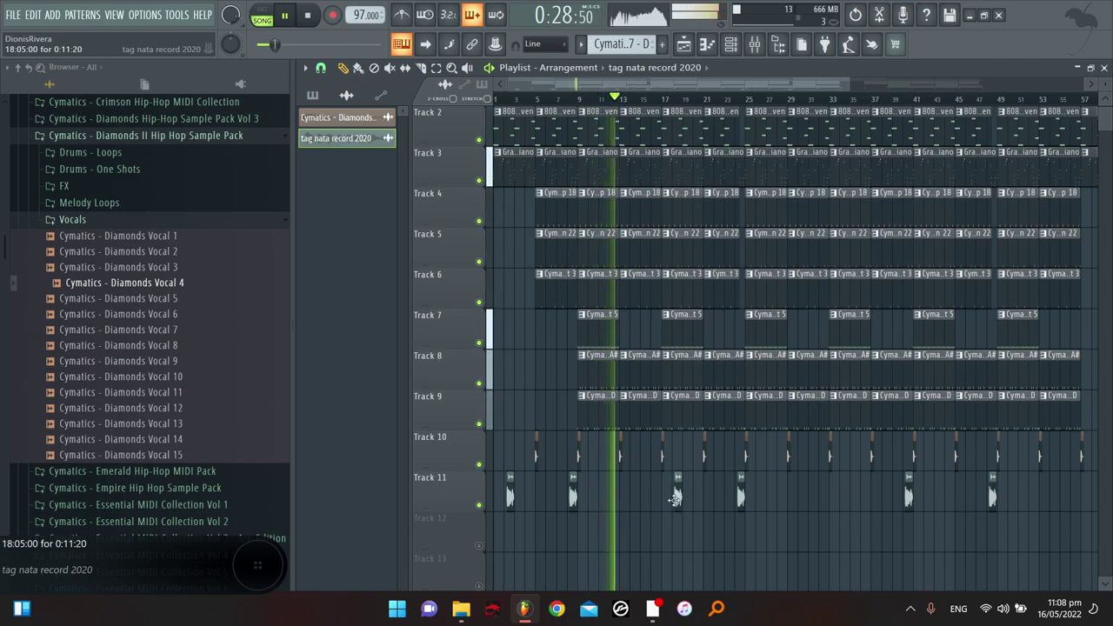
left_click(656, 496)
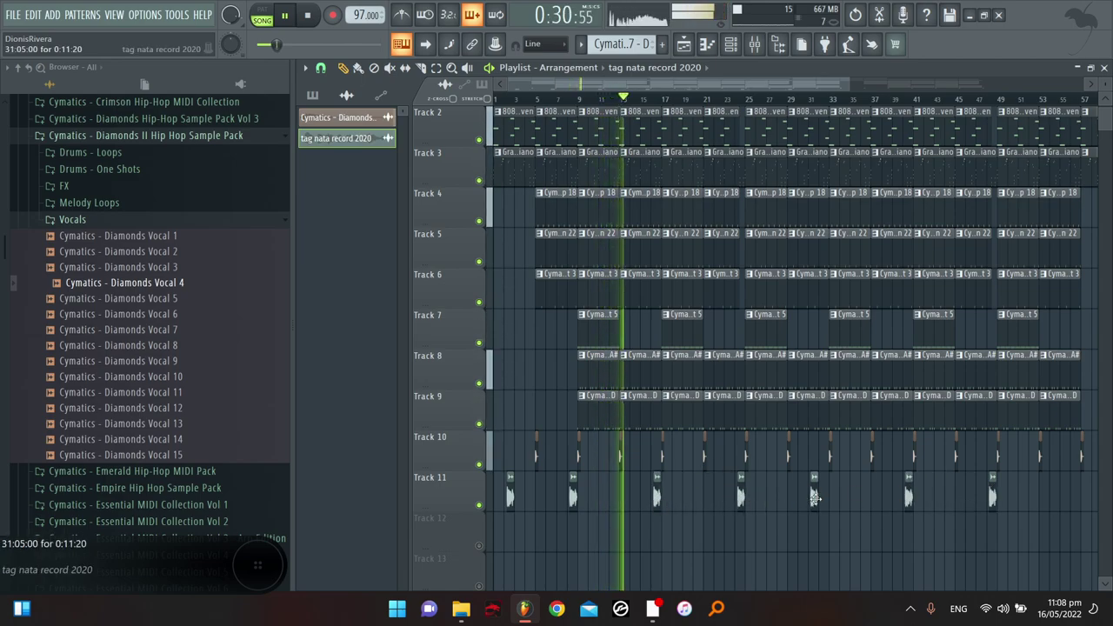
left_click(821, 495)
scroll(861, 478, "down", 1)
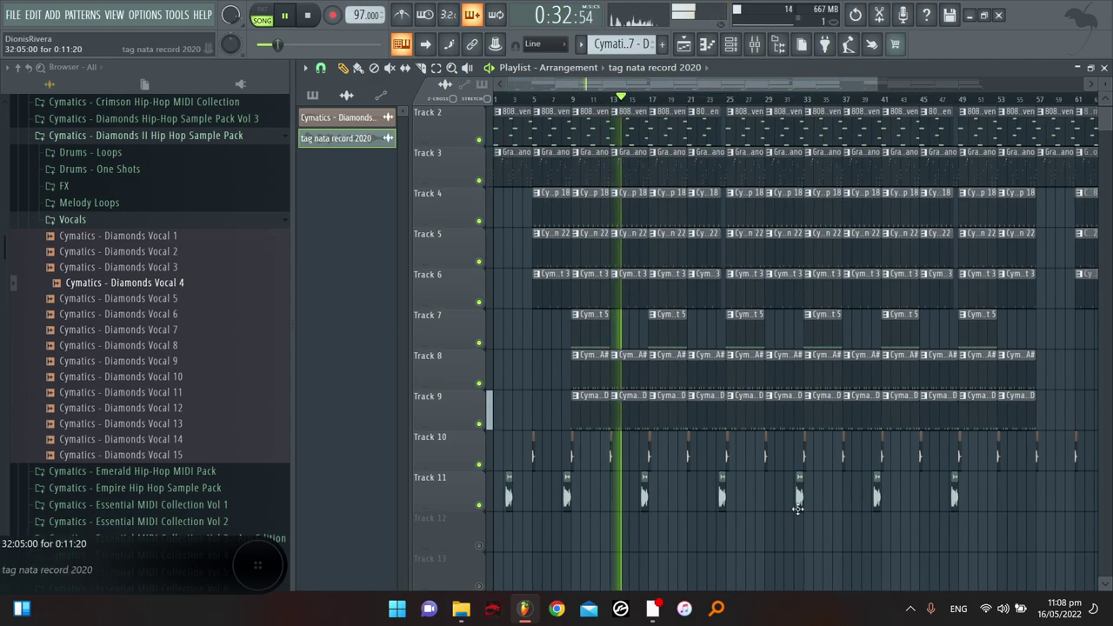
scroll(991, 499, "right", 2)
left_click(991, 496)
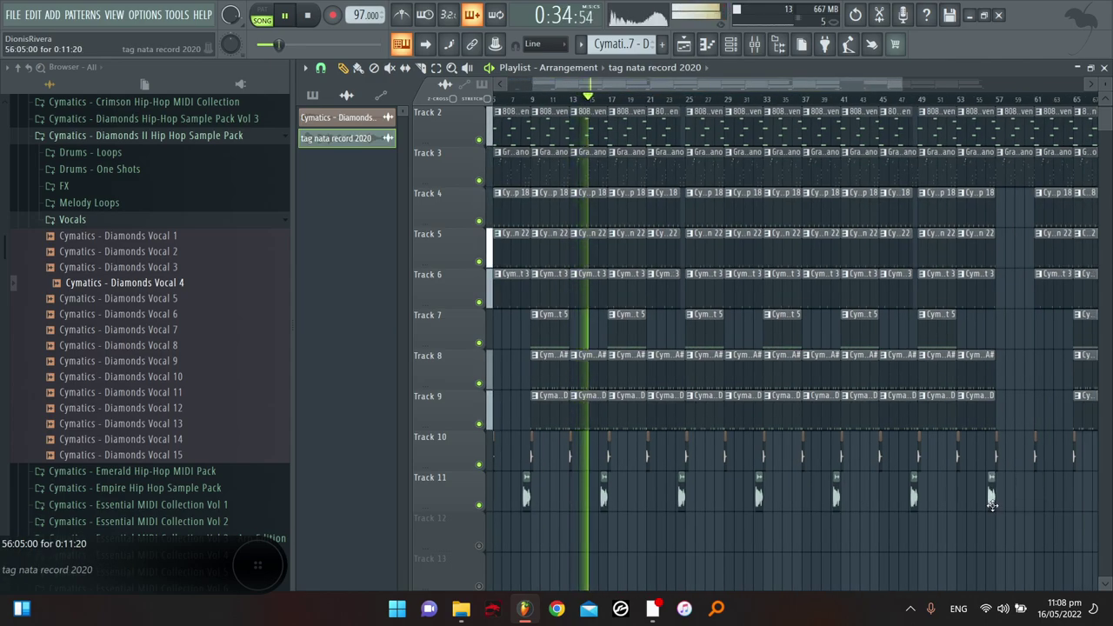
Set the tag mixer track's volume to 87% (-3.0 dB) and return to the playlist
double_click(991, 496)
left_click(754, 44)
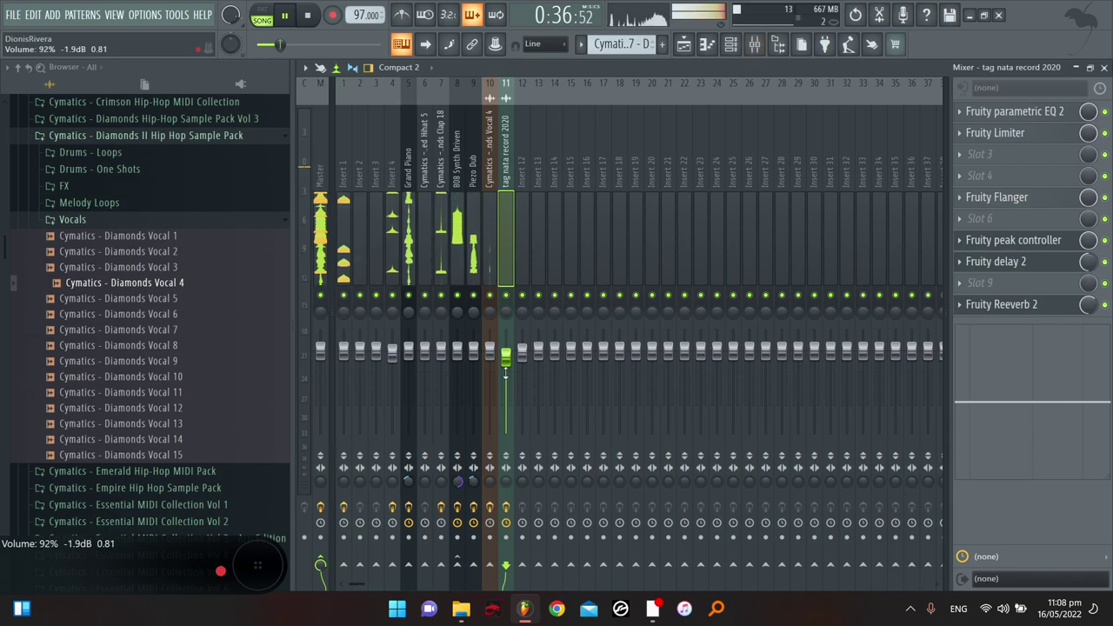
mouse_move(505, 373)
left_mouse_down()
mouse_move(505, 394)
mouse_move(505, 378)
left_mouse_up()
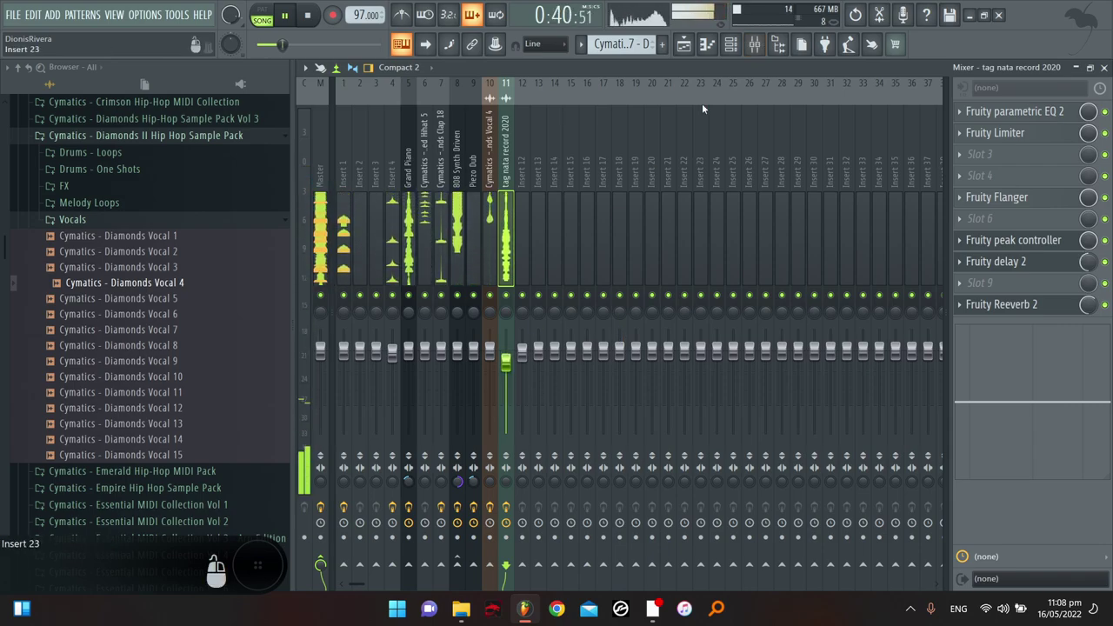
left_click_drag(509, 368, 509, 364)
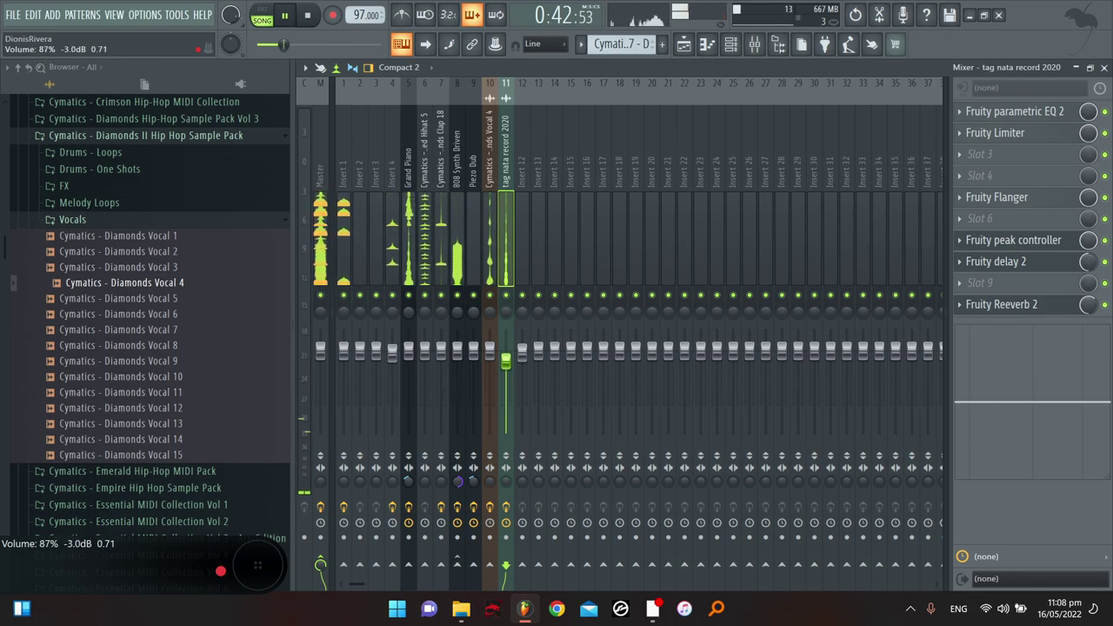
left_click(683, 44)
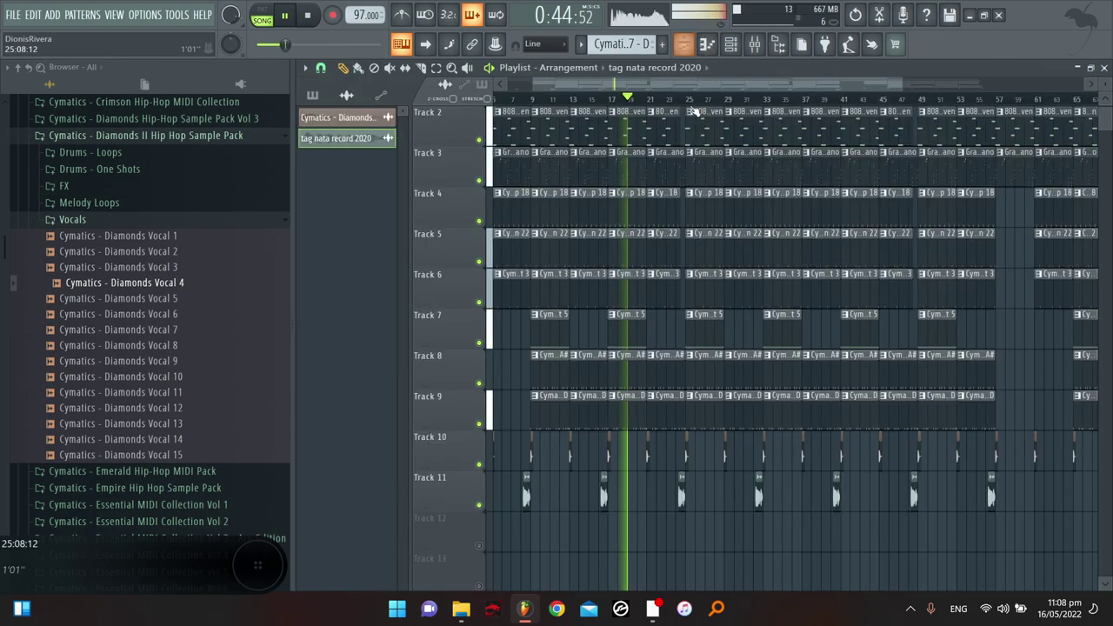
Duplicate three tag clips on Track 11 and place the copies in bars 64, 72 and 80
scroll(704, 126, "down", 2)
left_click_drag(782, 474, 682, 498)
left_click_drag(788, 498, 798, 497)
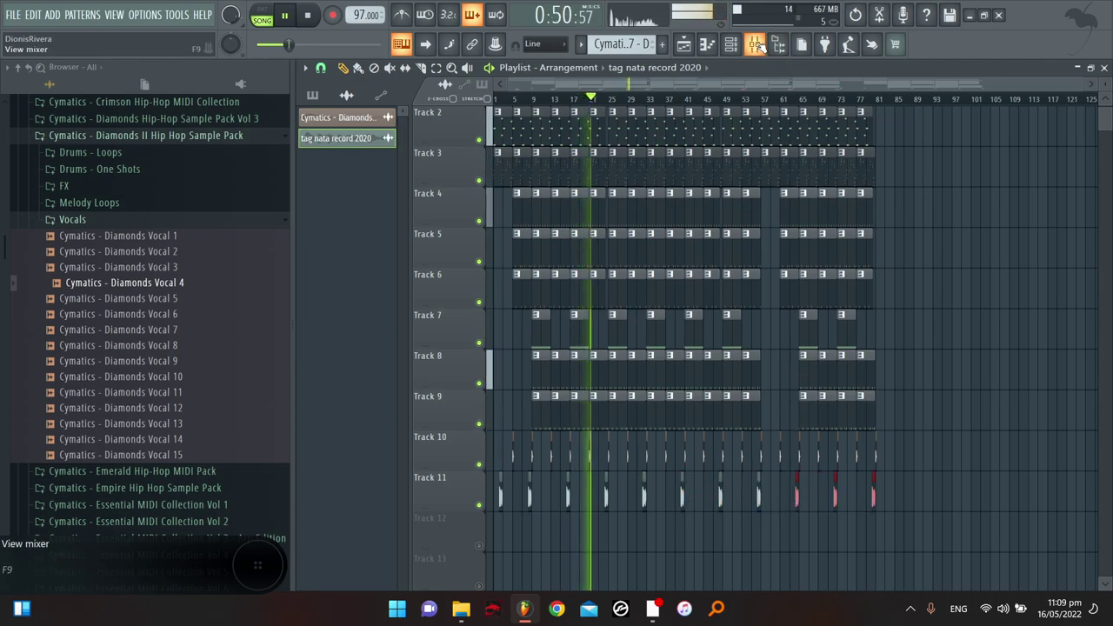
Adjust the tag nata record 2020 mixer track's volume fader and return to the playlist
left_click(754, 45)
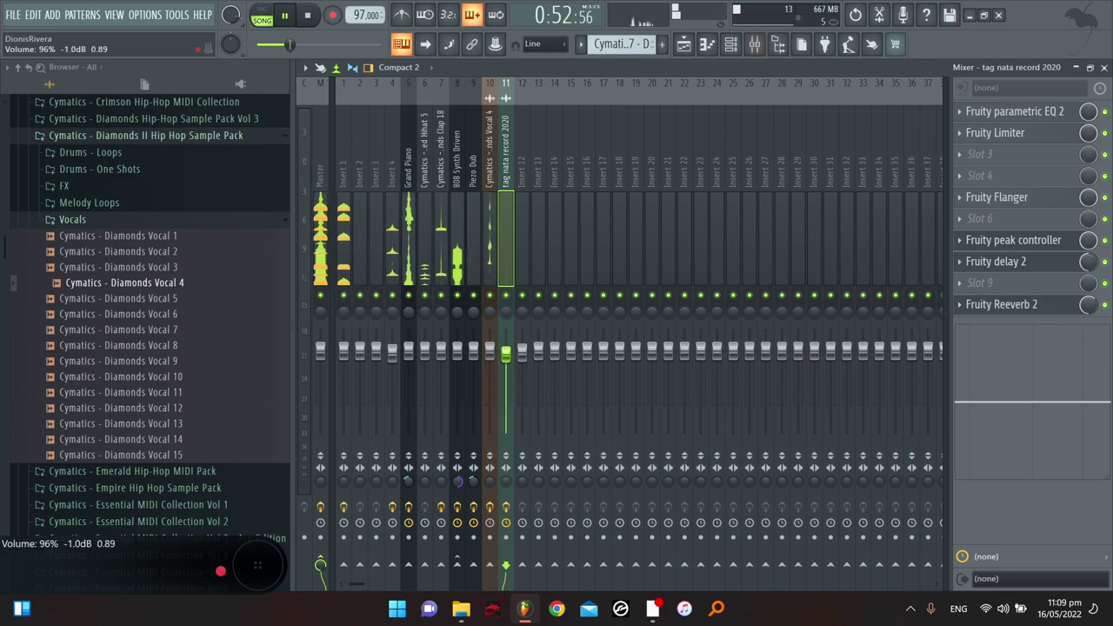
left_click(684, 44)
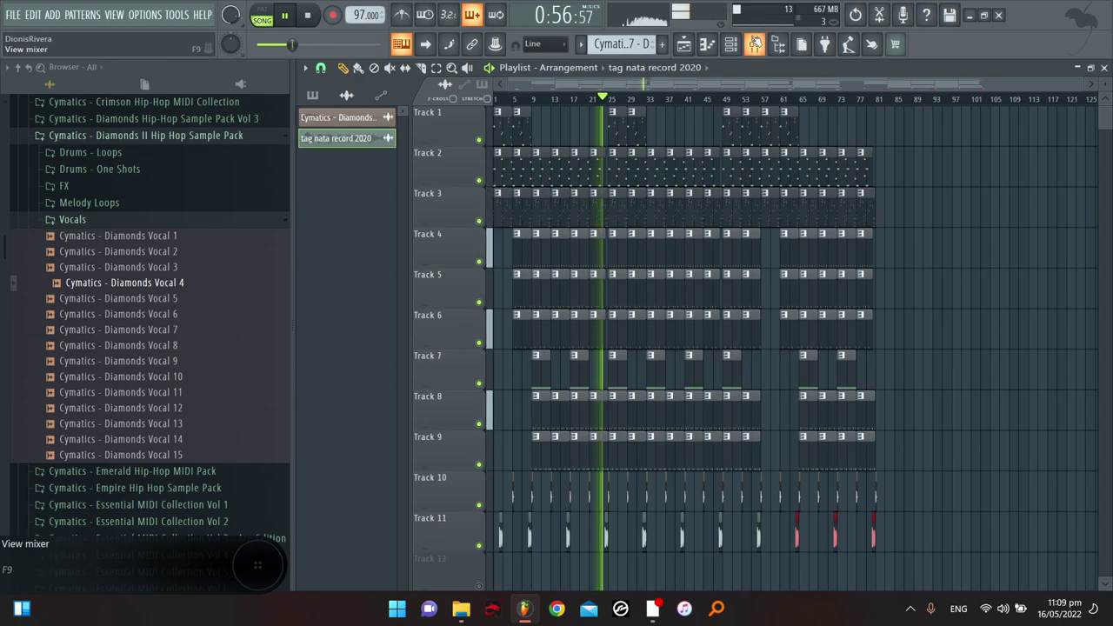
Boost band 6 in the Piezo Dub track's Fruity parametric EQ 2 and tweak band 2 of its built-in mixer EQ
left_click(755, 44)
left_click(461, 245)
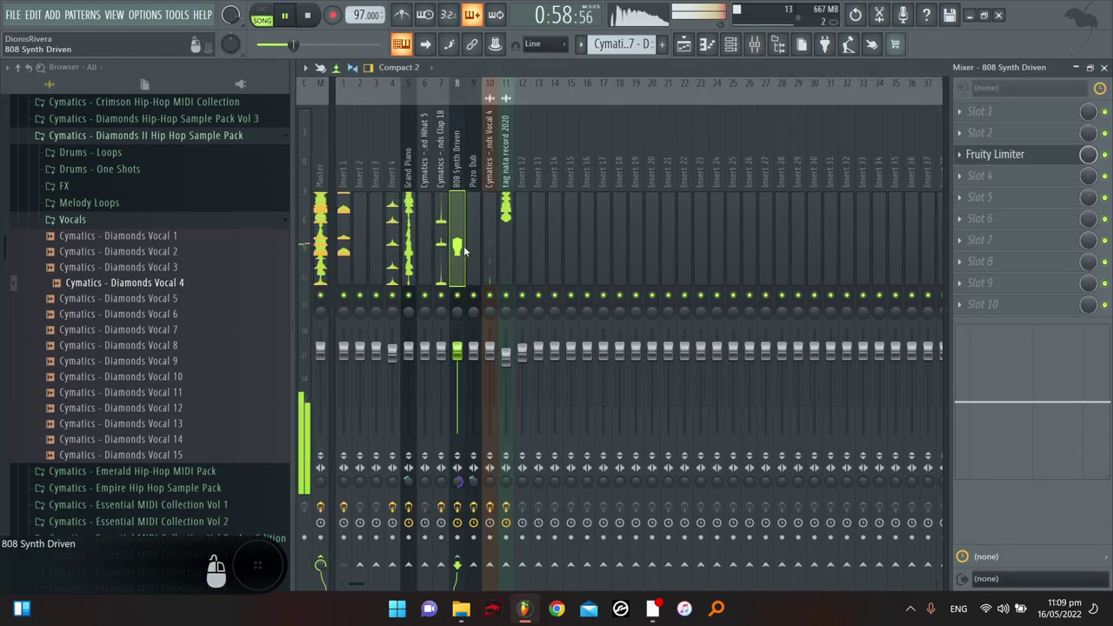
left_click(473, 244)
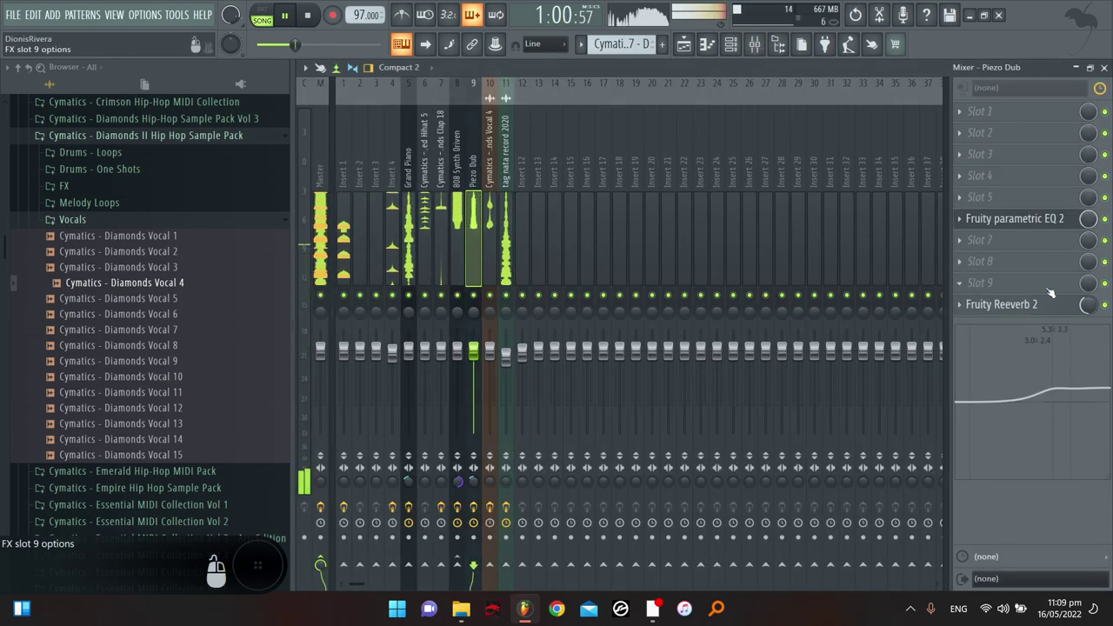
left_click(1016, 219)
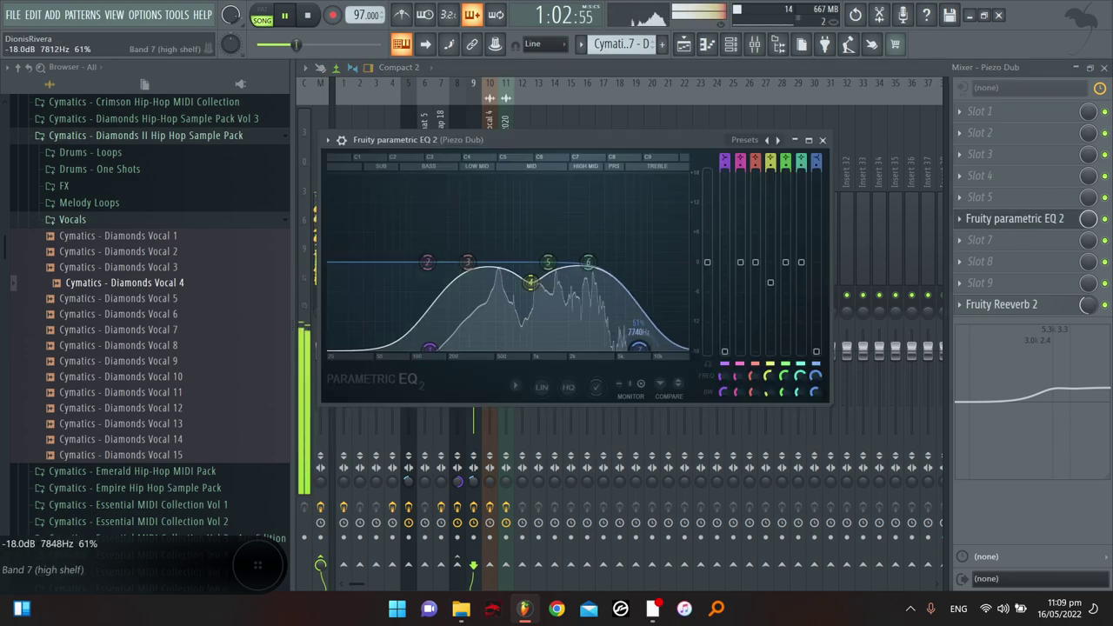
left_click_drag(587, 261, 590, 244)
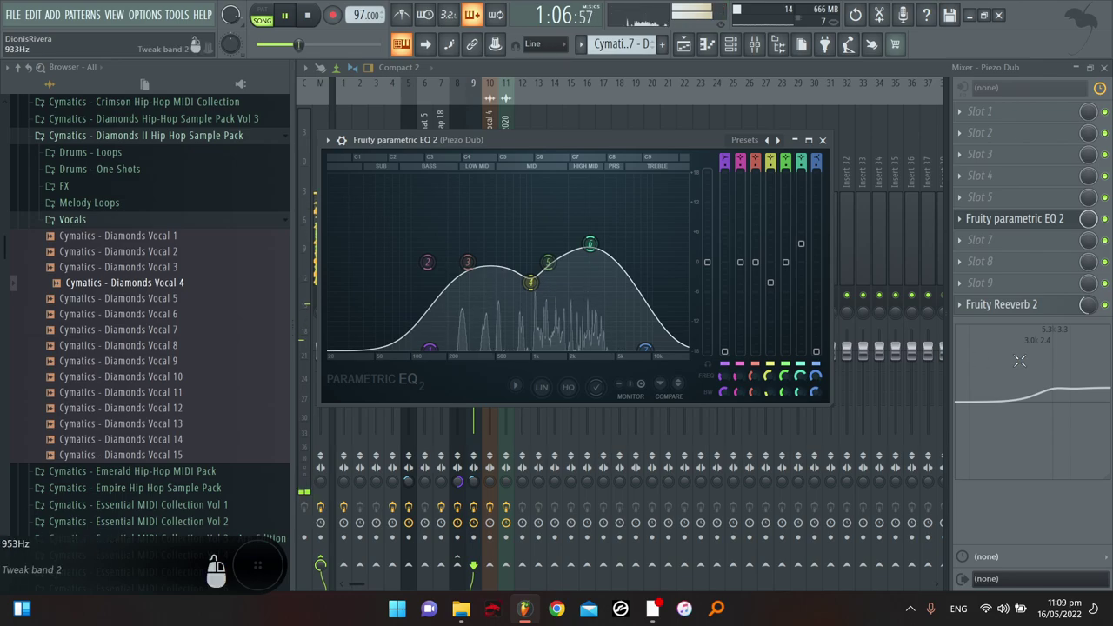
left_click_drag(1043, 360, 1029, 365)
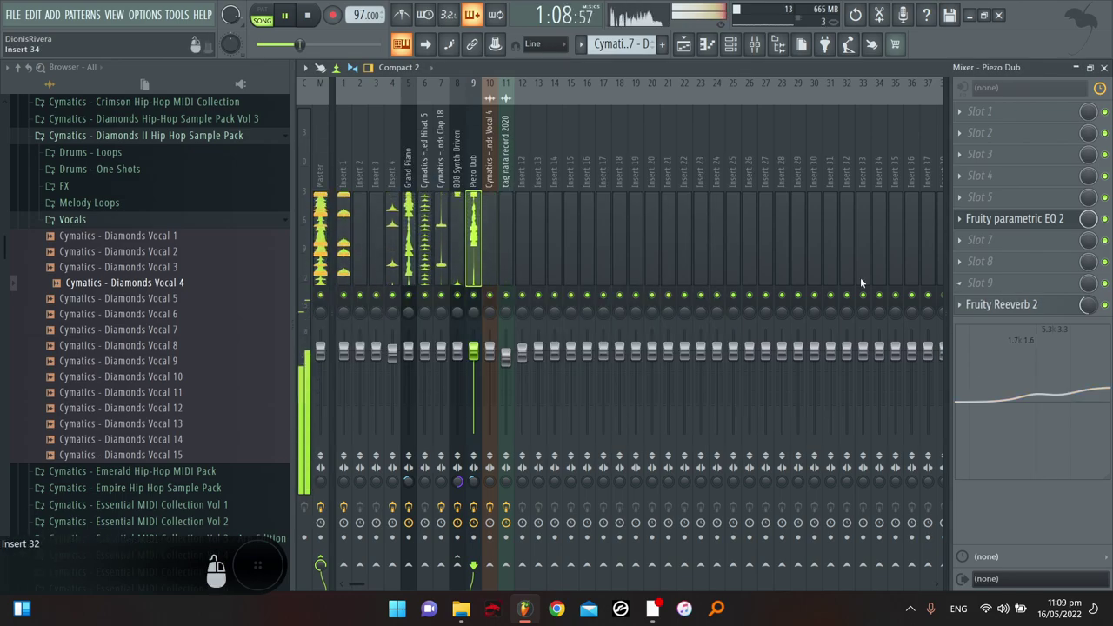
Check the Master mixer track's effects chain and return to the playlist to review the arrangement
left_click(317, 253)
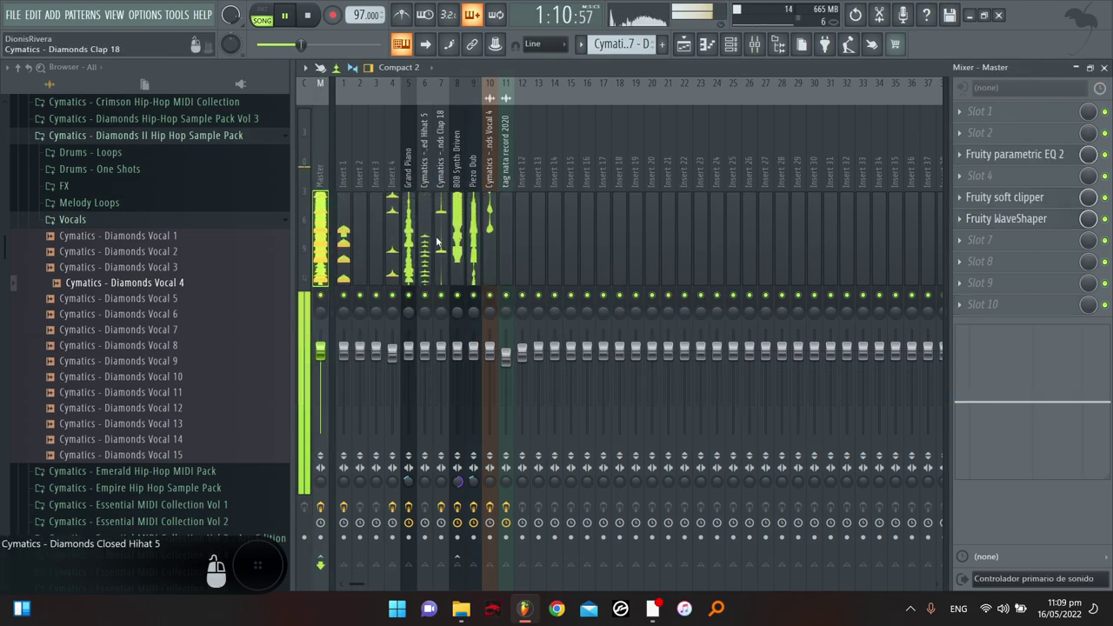
left_click(683, 44)
scroll(619, 258, "down", 1)
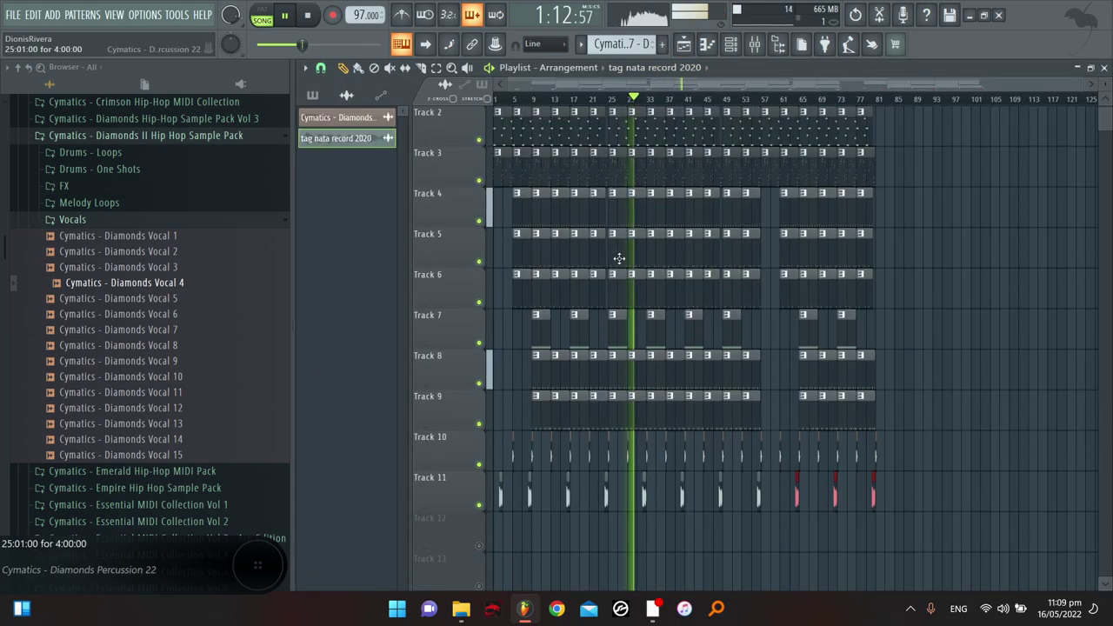